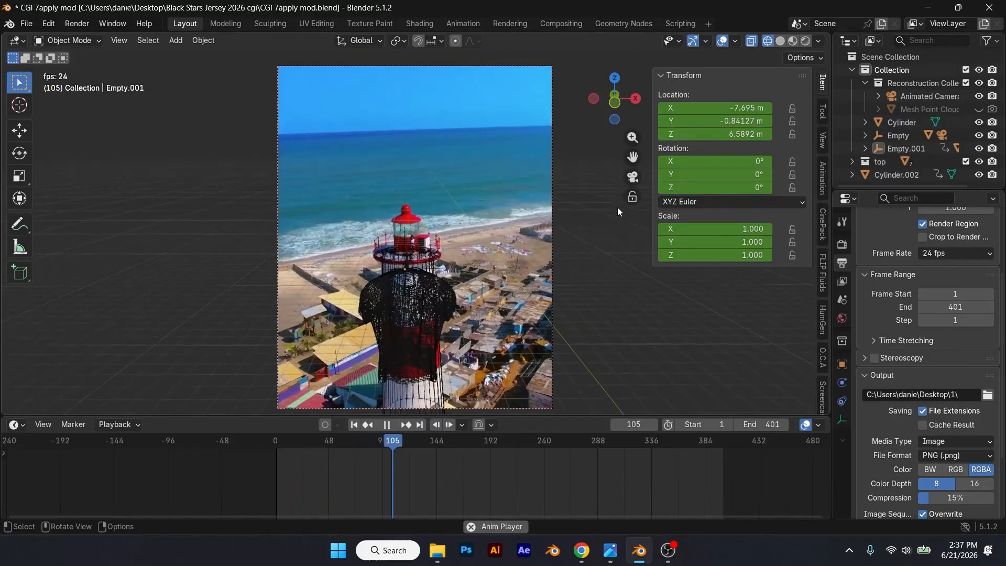
# - Preview the jersey scene in rendered shading and scrub through its animation on the timeline
pyautogui.hotkey('shift', 'z')
pyautogui.press('z')
pyautogui.click(611, 187)
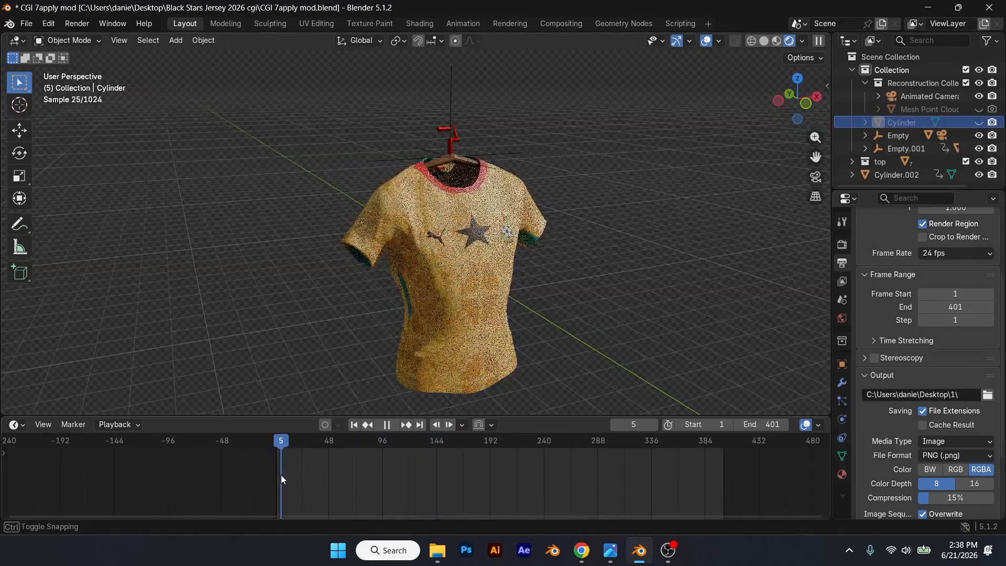
pyautogui.moveTo(281, 474); pyautogui.dragTo(562, 486)
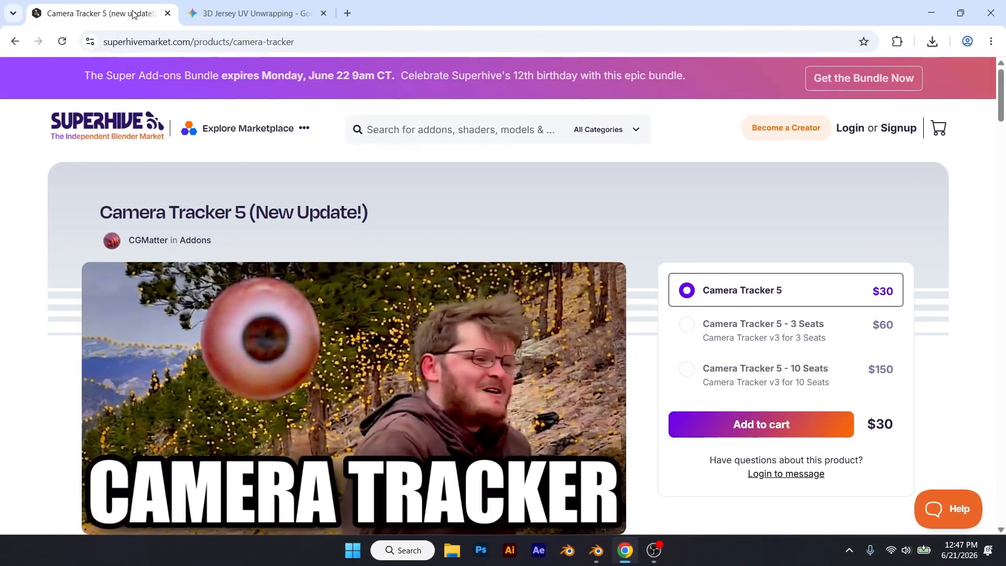
# - Review the Camera Tracker 5 product page on Superhive, including its details and feature overview
pyautogui.moveTo(98, 212); pyautogui.dragTo(469, 224)
pyautogui.click(397, 202)
pyautogui.scroll(-12, 398, 202)
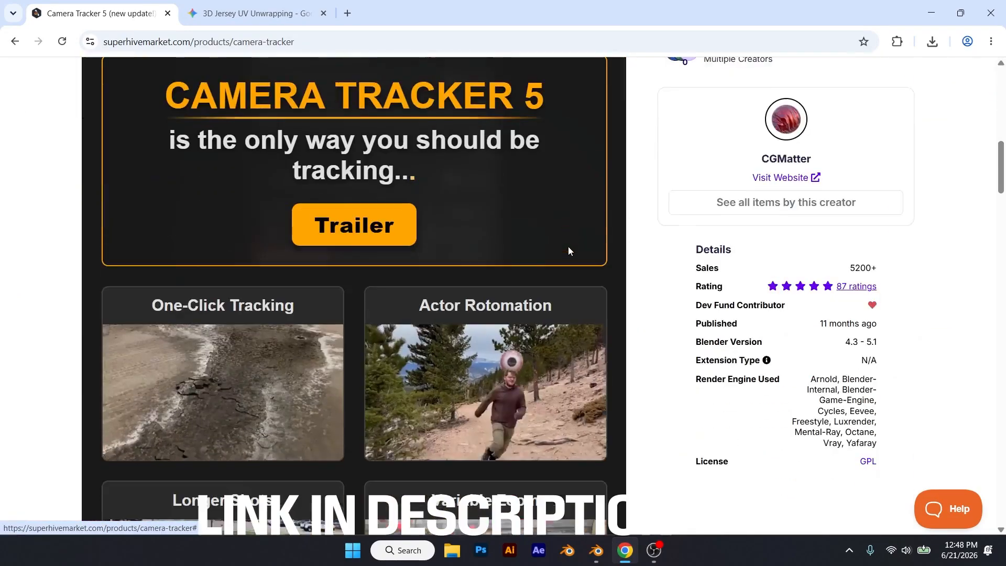
pyautogui.scroll(-15, 679, 419)
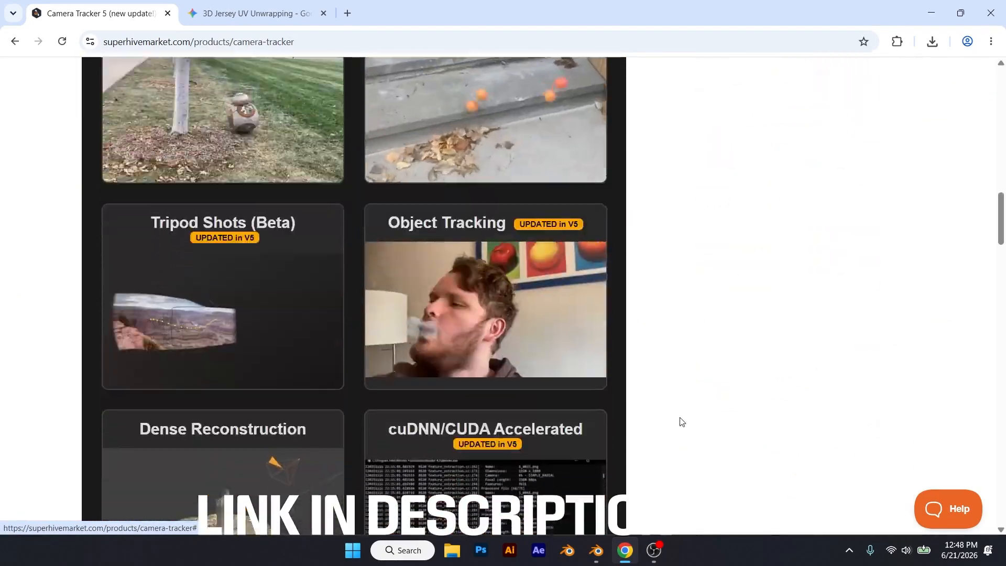
pyautogui.scroll(-12, 675, 419)
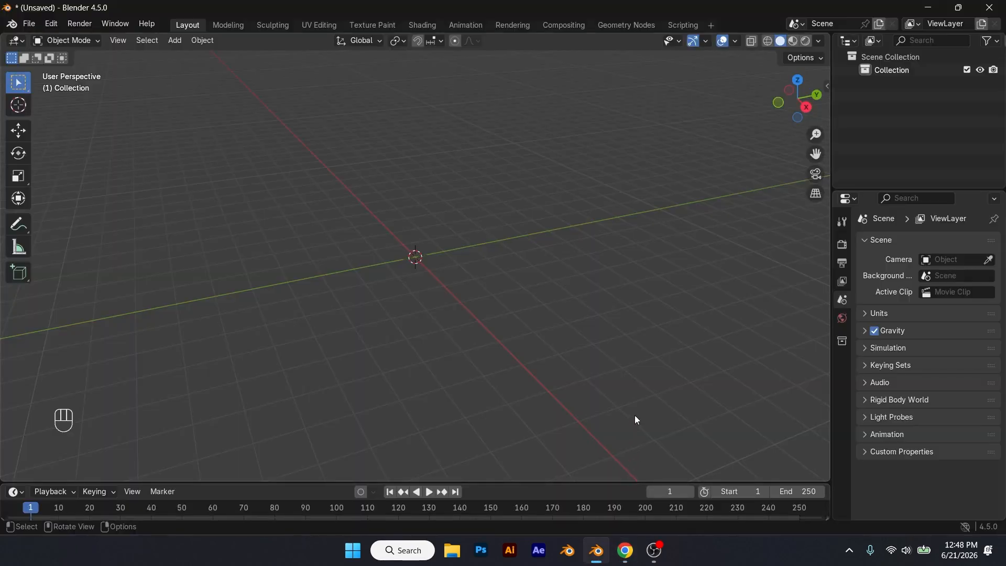
# - Extract an image sequence from Video.mp4 with the CameraTracker v3 add-on and look through the frames in the Sequence folder
pyautogui.press('n')
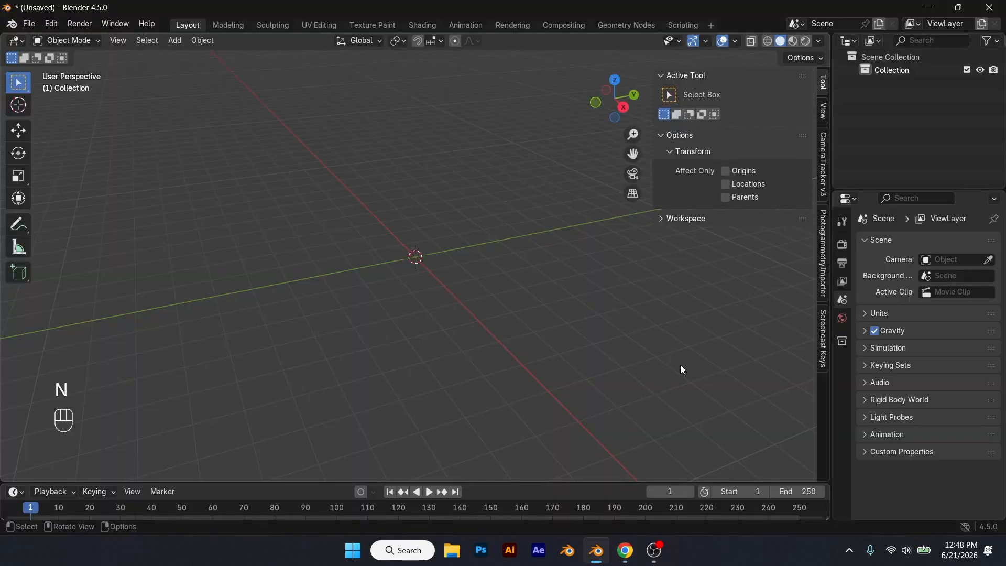
pyautogui.click(823, 178)
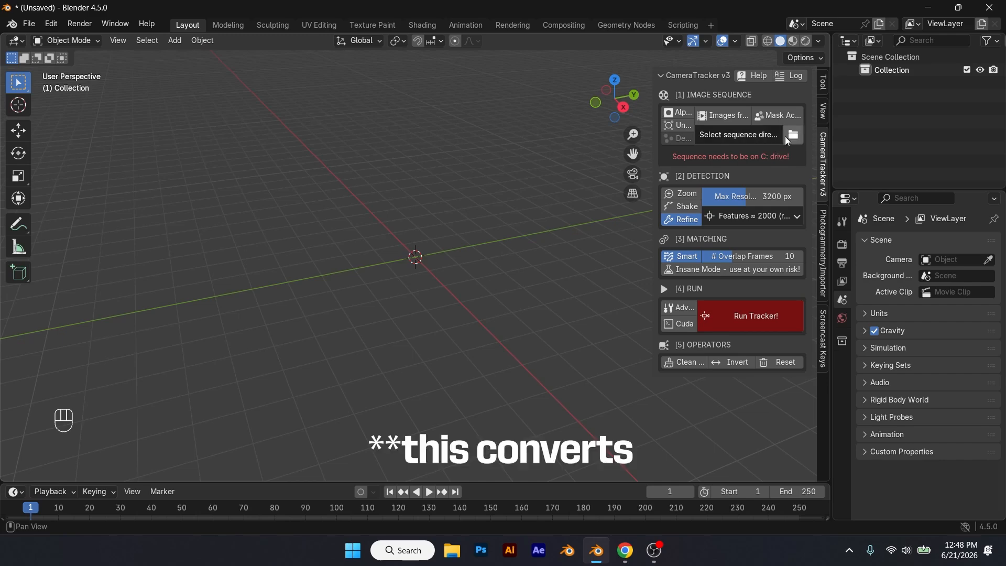
pyautogui.click(718, 115)
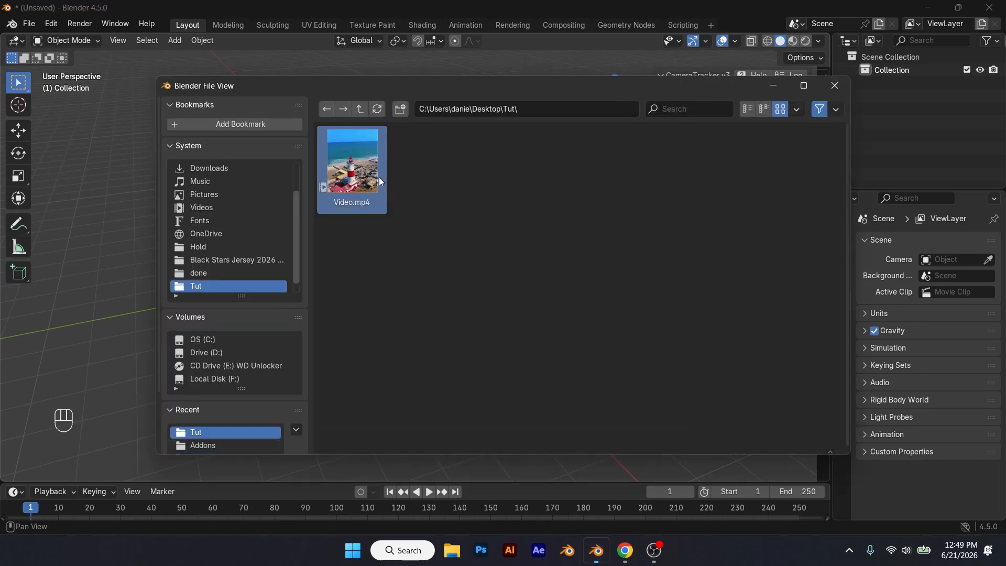
pyautogui.doubleClick(379, 177)
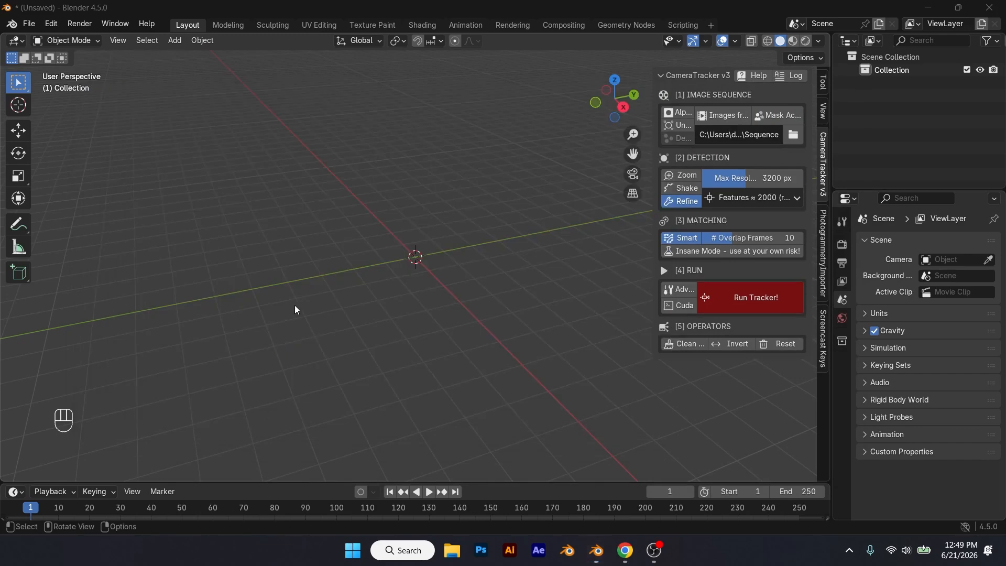
pyautogui.click(755, 135)
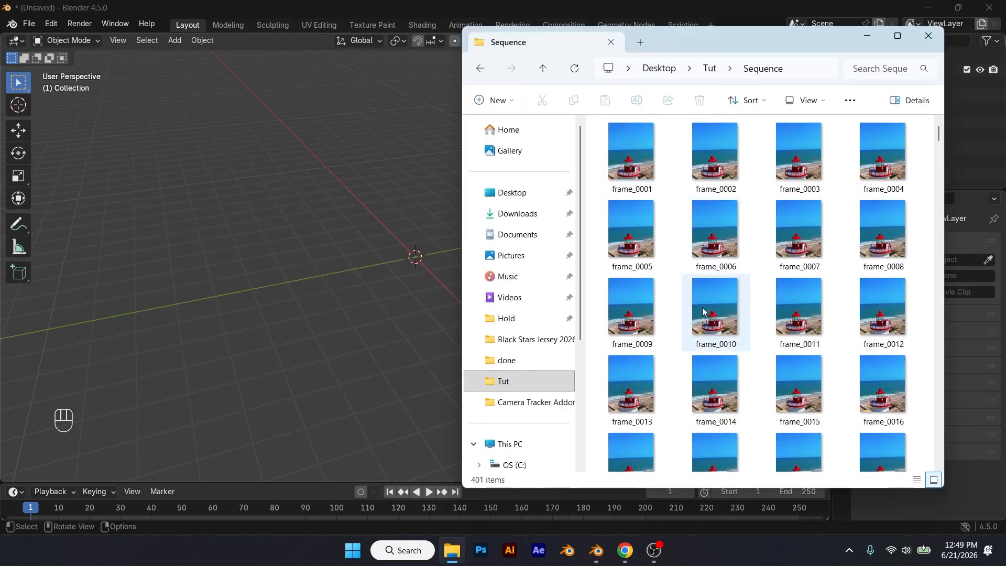
pyautogui.moveTo(941, 129); pyautogui.dragTo(948, 256)
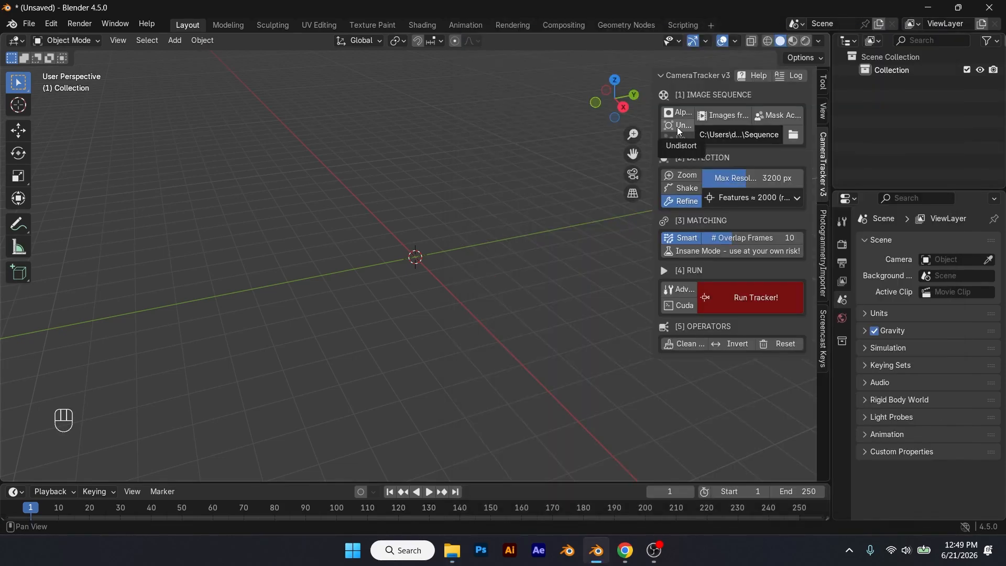
# - Enable the Undistort, Densify and Cuda options and run the camera tracker on the image sequence
pyautogui.click(679, 127)
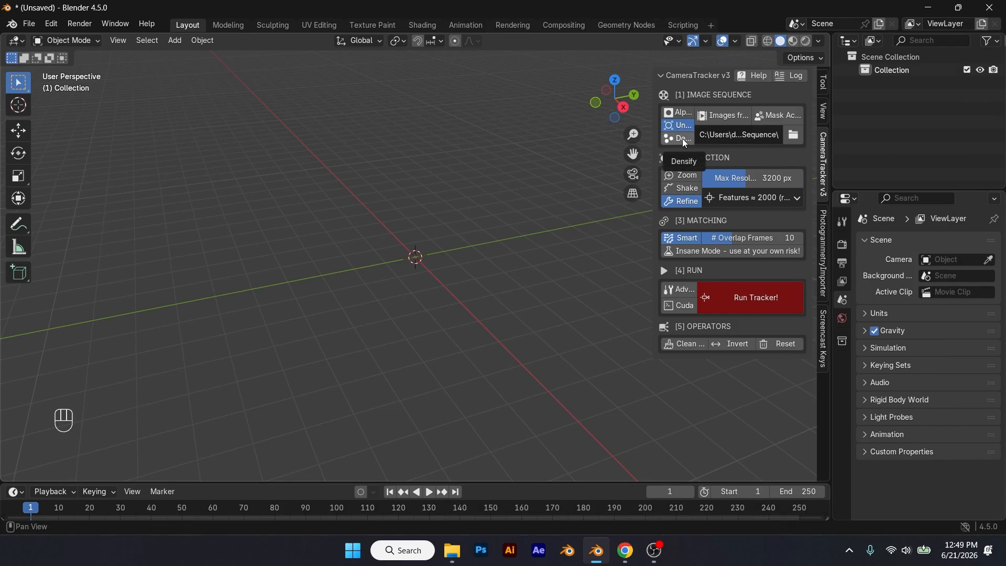
pyautogui.click(683, 140)
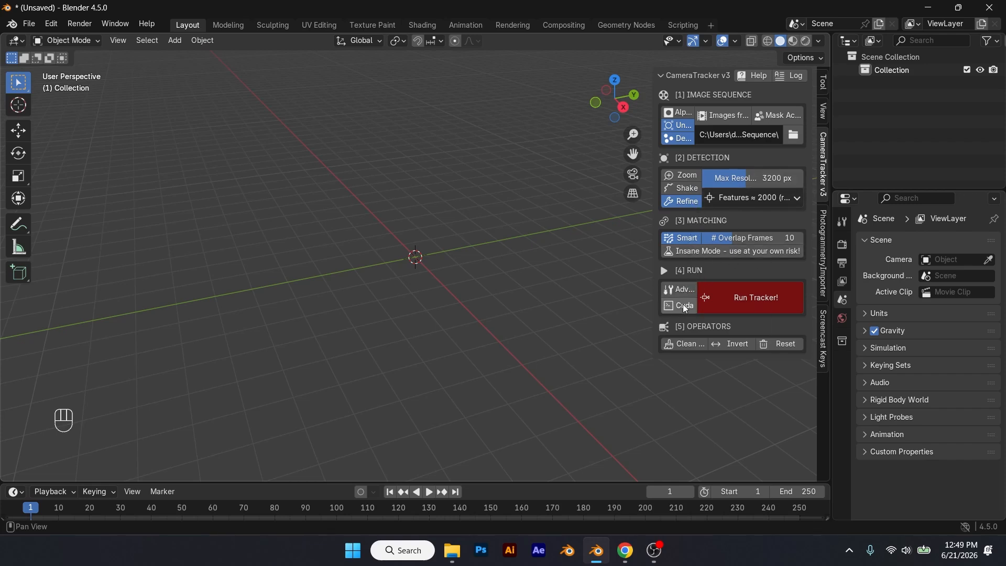
pyautogui.click(749, 297)
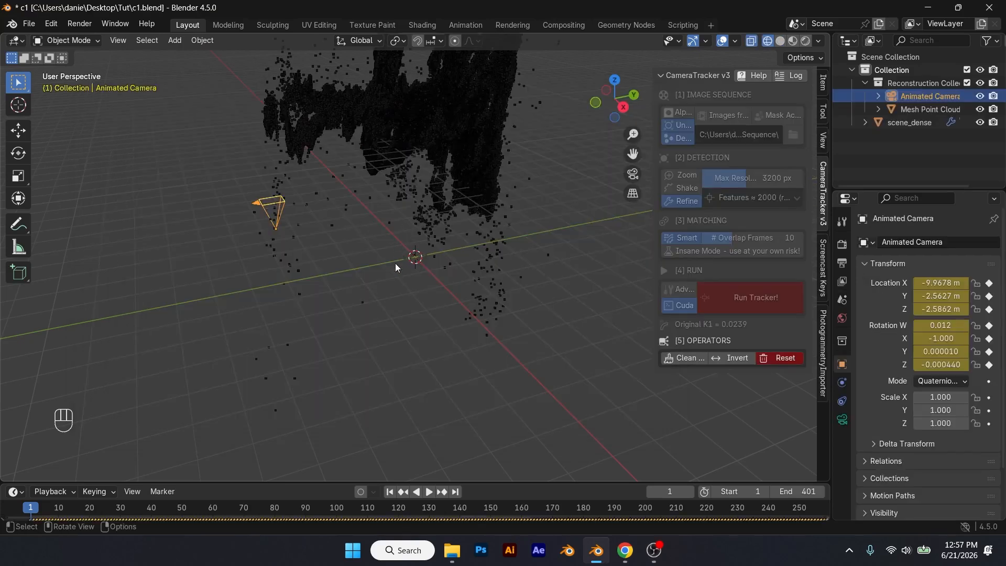
# - Inspect the reconstructed point cloud from different angles and through the animated camera in solid shading
pyautogui.press('n')
pyautogui.moveTo(571, 370); pyautogui.dragTo(508, 259, button='middle')
pyautogui.press('KP_0')
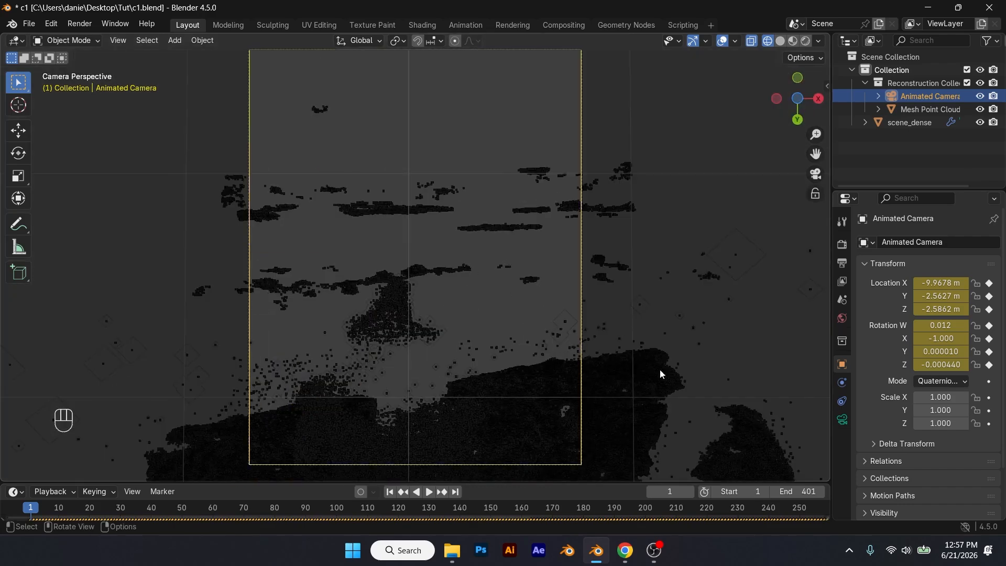
pyautogui.click(780, 41)
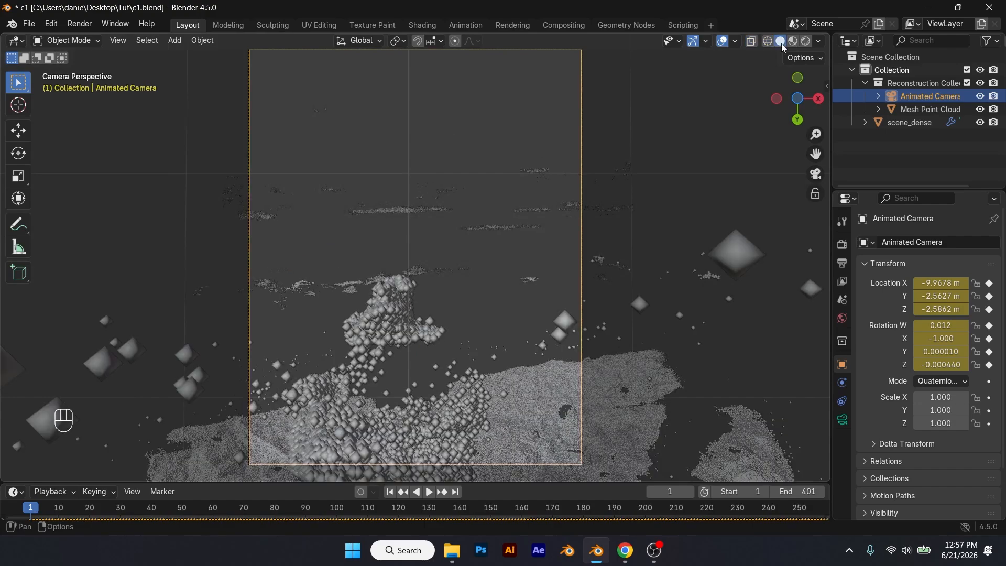
pyautogui.scroll(-1, 673, 203)
pyautogui.scroll(-2, 666, 209)
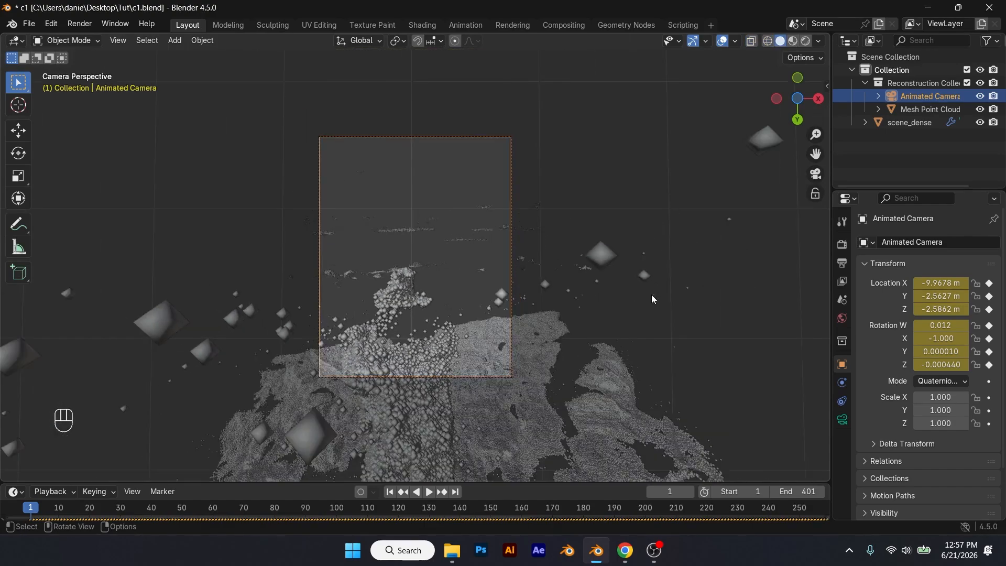
# - Add Video.mp4 as a movie clip background image to the Animated Camera
pyautogui.click(655, 310)
pyautogui.click(510, 345)
pyautogui.click(842, 420)
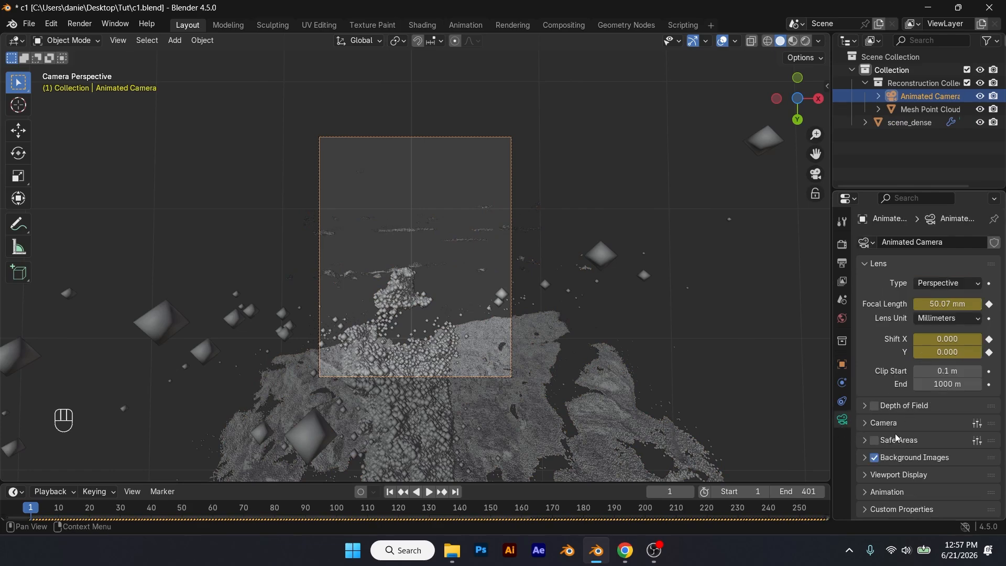
pyautogui.click(866, 460)
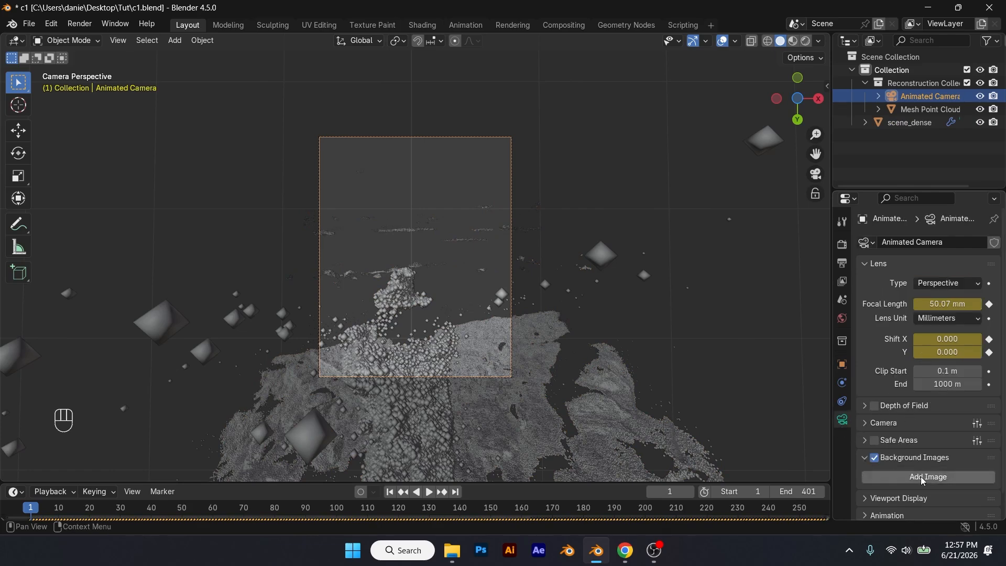
pyautogui.scroll(-2, 958, 482)
pyautogui.click(970, 490)
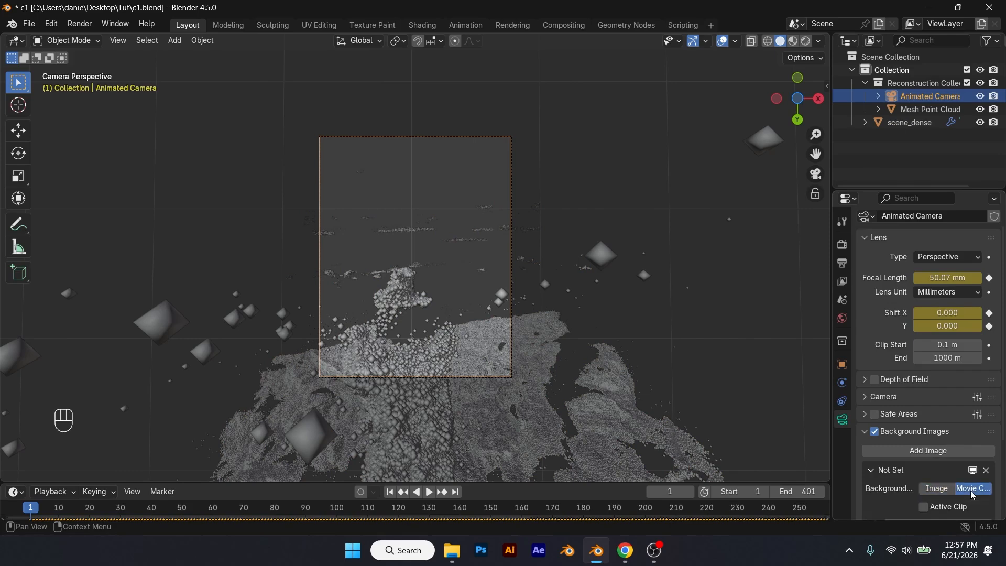
pyautogui.scroll(-3, 971, 490)
pyautogui.click(971, 474)
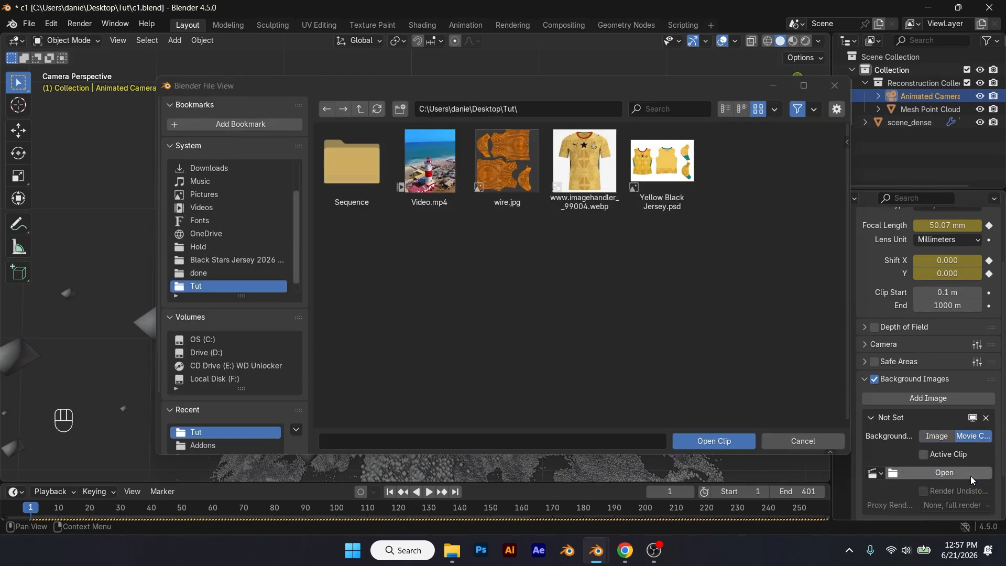
pyautogui.click(438, 182)
pyautogui.doubleClick(437, 182)
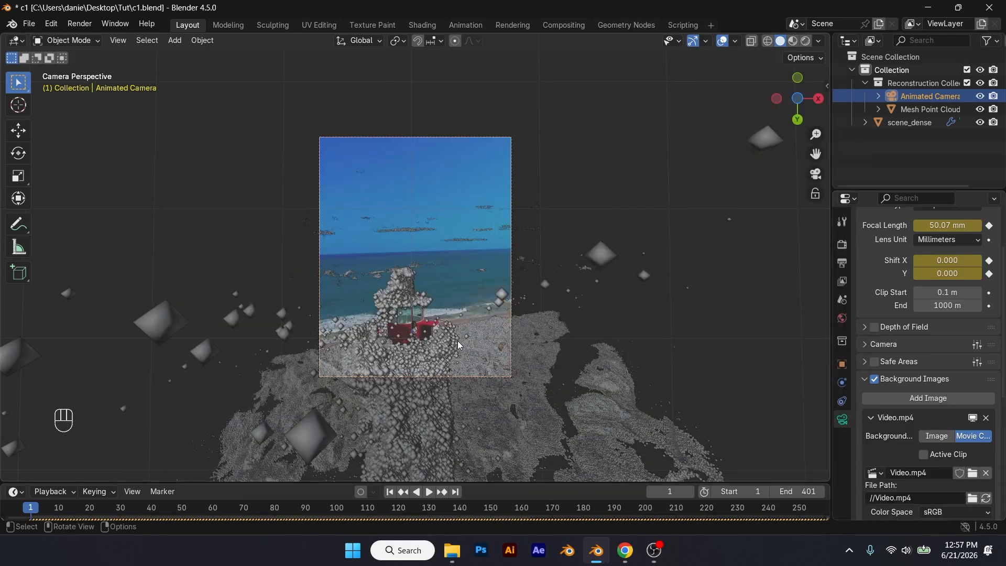
# - Switch the viewport to Material Preview shading and frame the coloured lighthouse reconstruction in the camera view
pyautogui.scroll(3, 458, 341)
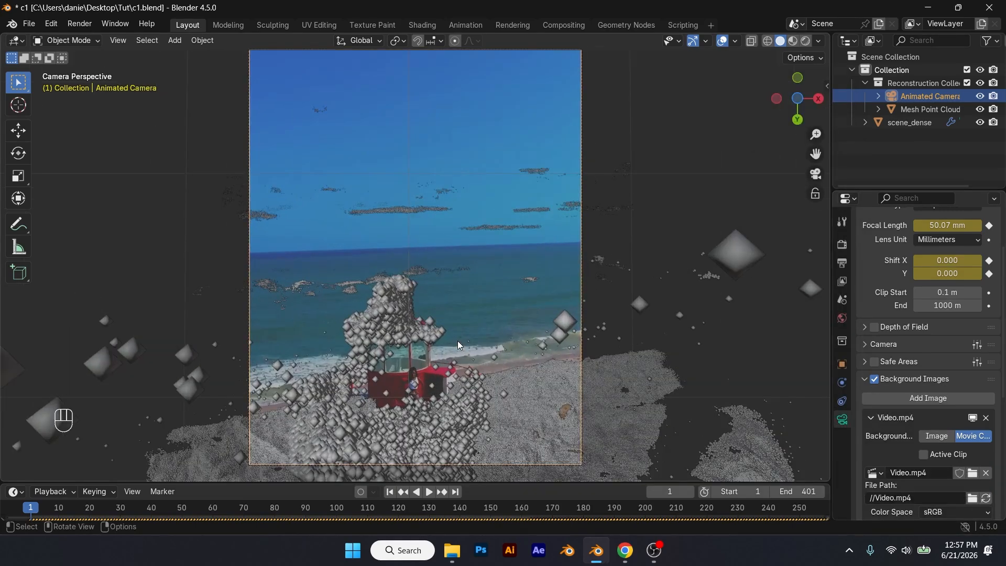
pyautogui.scroll(-3, 457, 344)
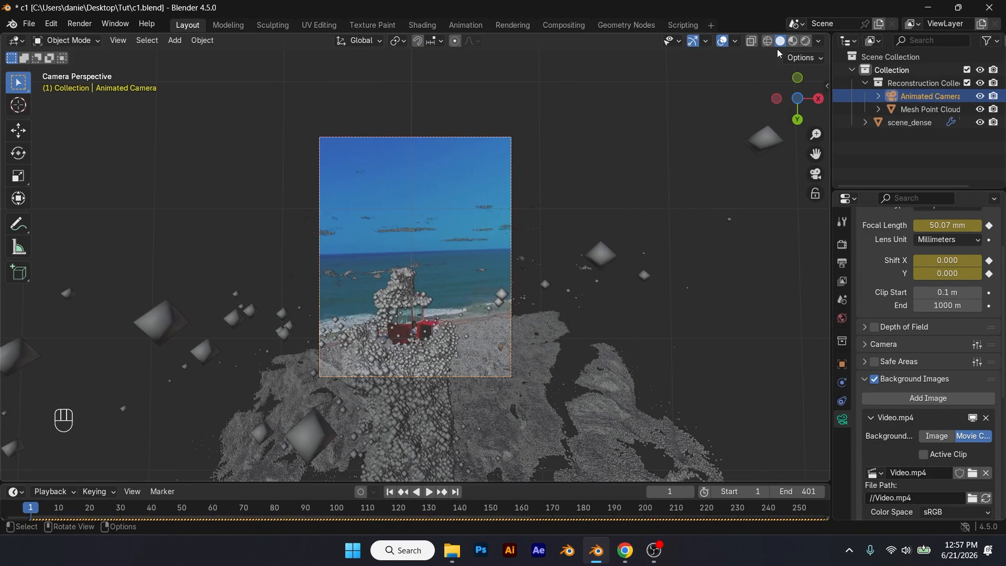
pyautogui.click(792, 42)
pyautogui.scroll(2, 630, 278)
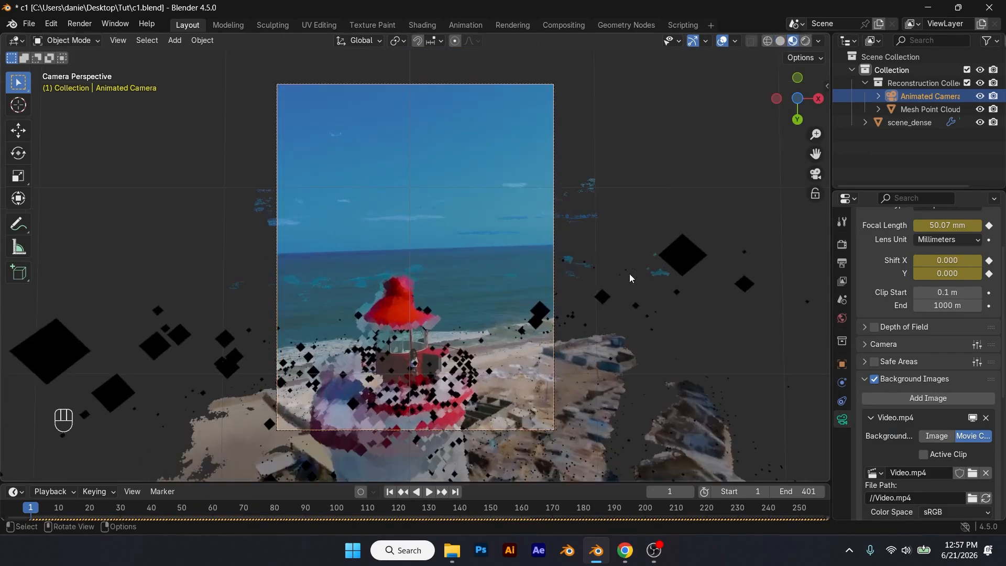
pyautogui.keyDown('shift'); pyautogui.moveTo(611, 285); pyautogui.dragTo(634, 259, button='middle'); pyautogui.keyUp('shift')
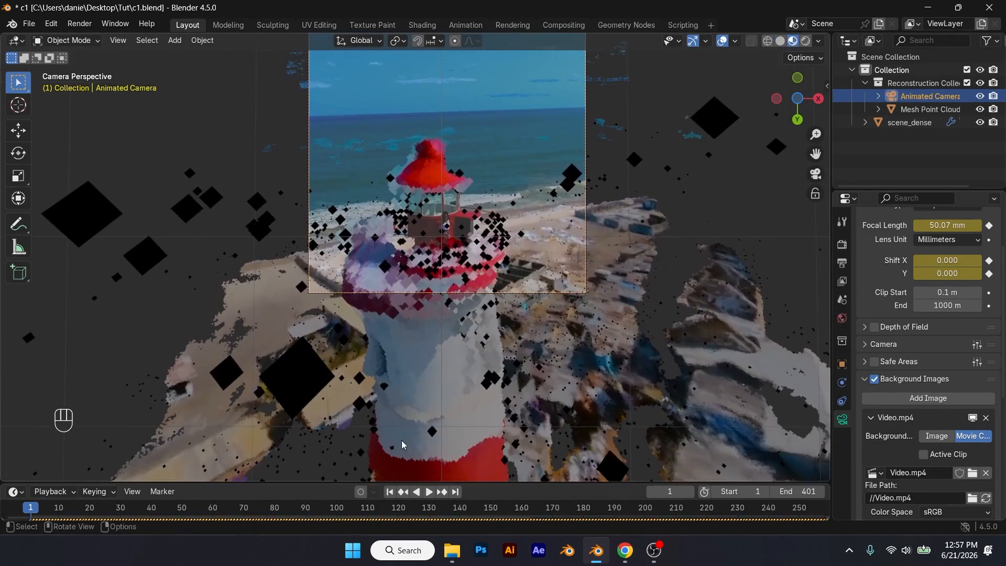
# - Enlarge the timeline area and play the camera animation to check the track against the footage
pyautogui.moveTo(529, 481); pyautogui.dragTo(545, 432)
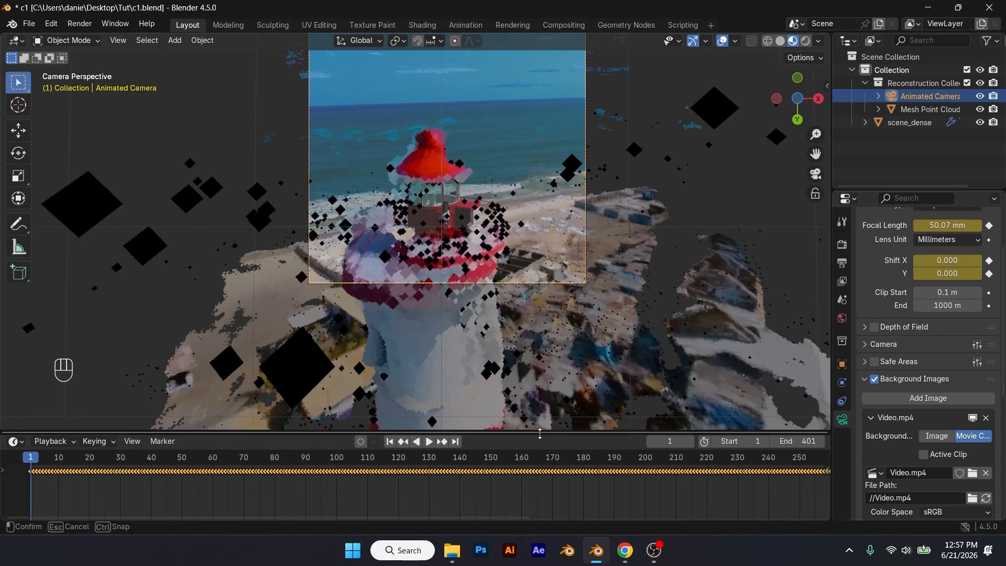
pyautogui.press('space')
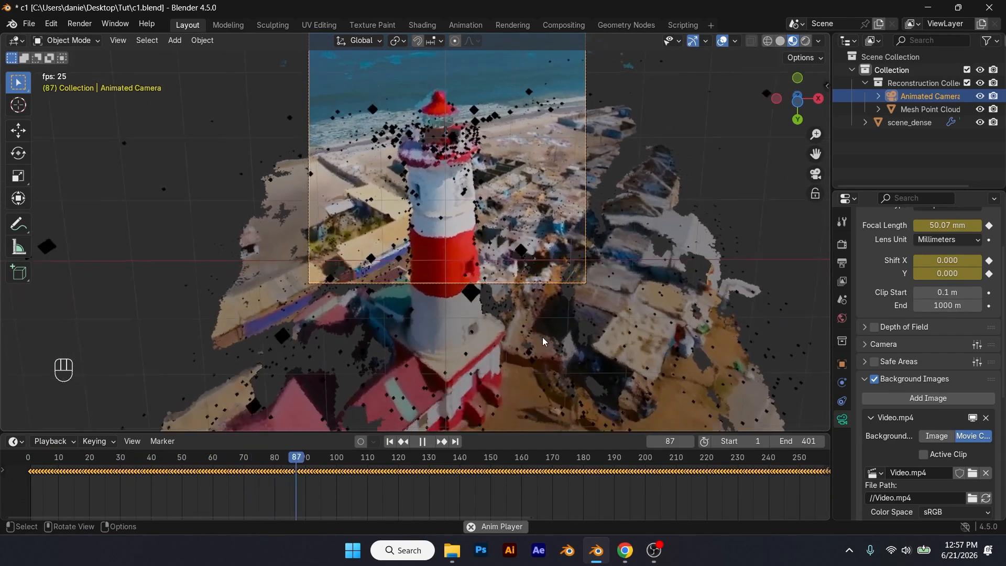
pyautogui.press('space')
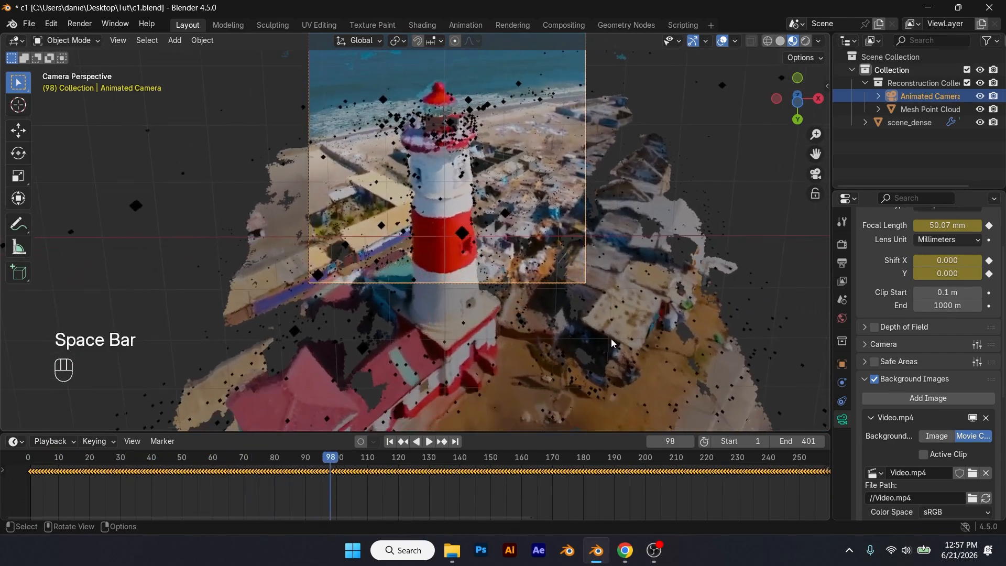
# - Remove the Video.mp4 background clip from the camera and examine the reconstruction at frame 88
pyautogui.click(988, 418)
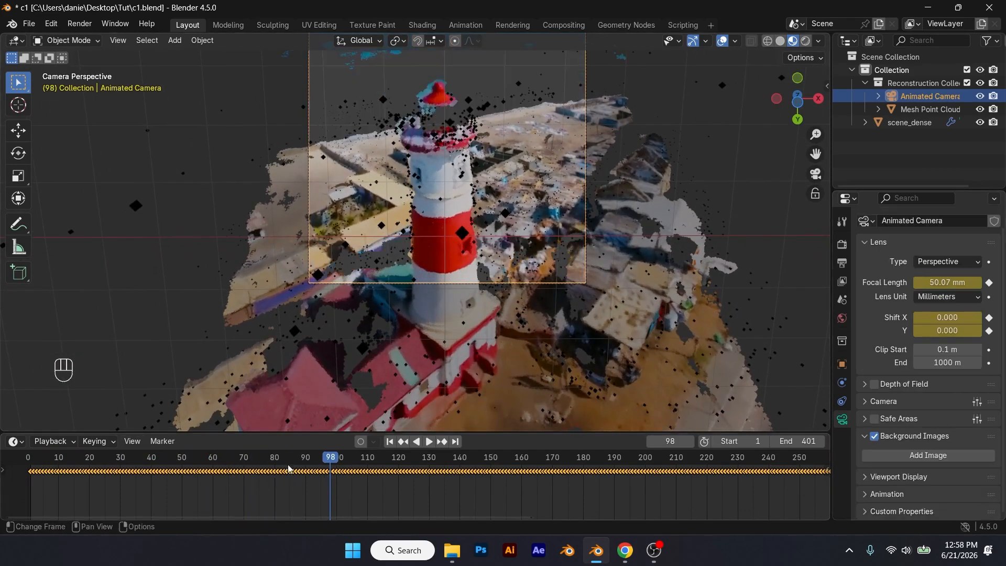
pyautogui.moveTo(330, 457); pyautogui.dragTo(299, 414)
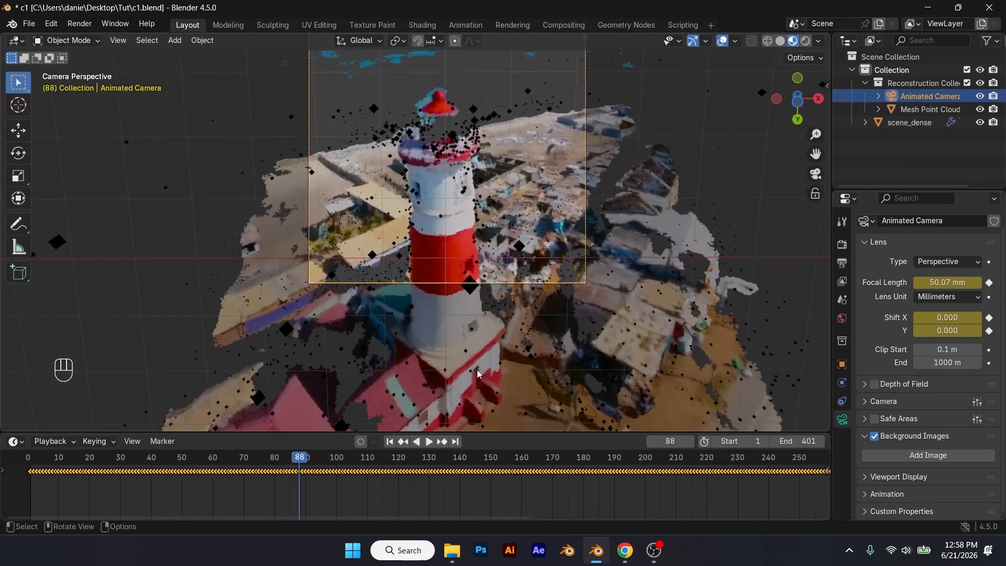
pyautogui.moveTo(477, 369); pyautogui.dragTo(389, 306, button='middle')
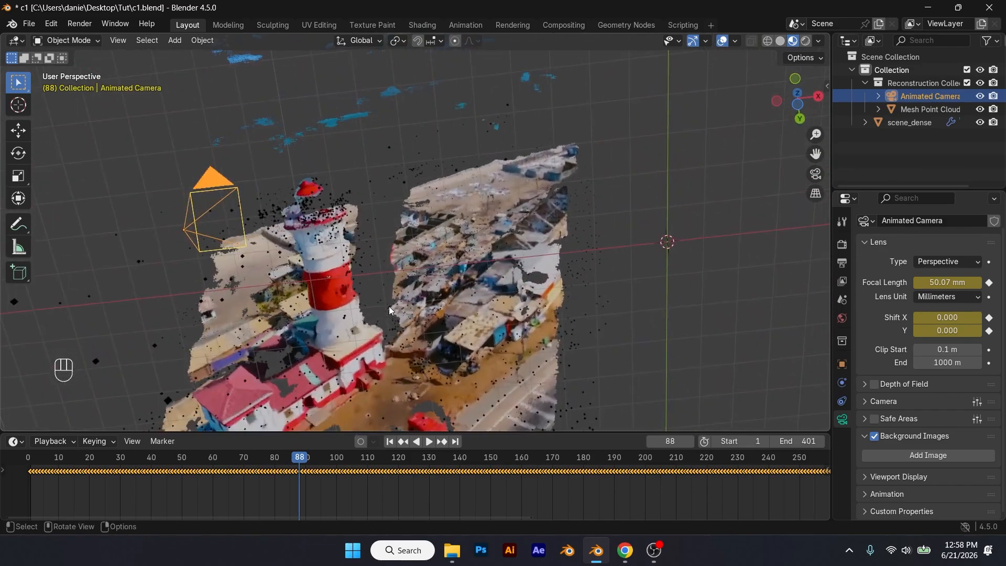
pyautogui.press('KP_0')
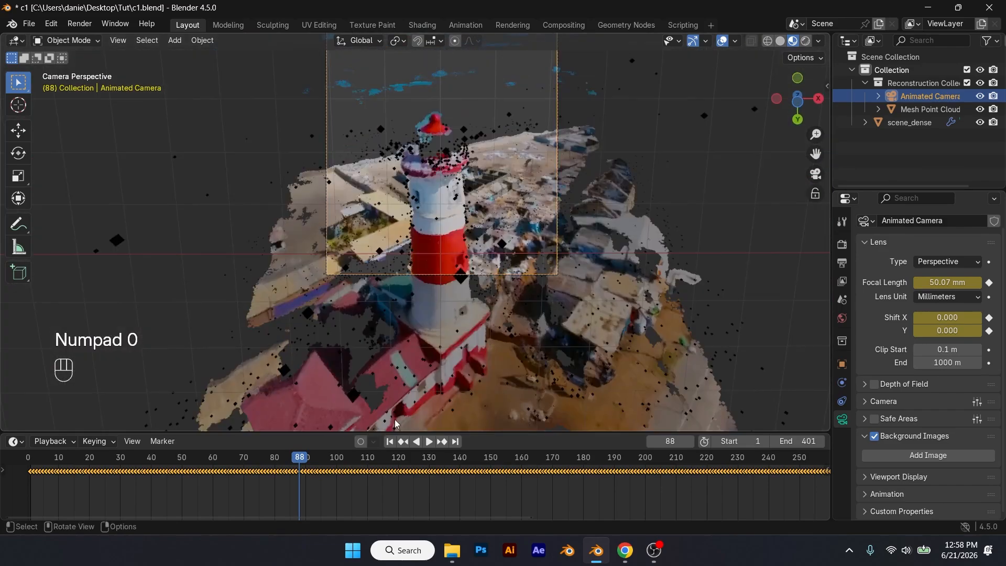
# - Return to the first frame and hide the Mesh Point Cloud in the viewport
pyautogui.click(391, 442)
pyautogui.scroll(-3, 451, 335)
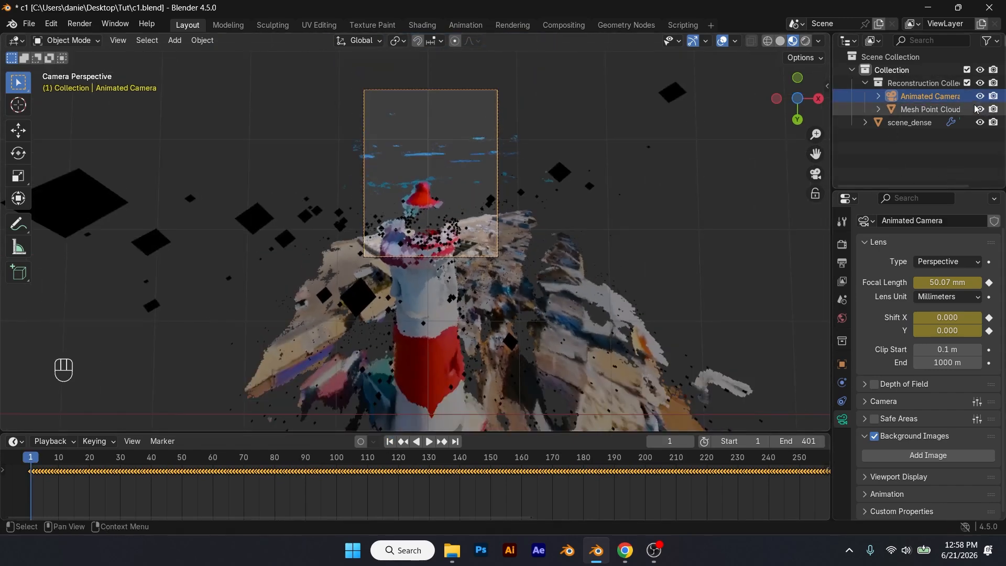
pyautogui.click(980, 110)
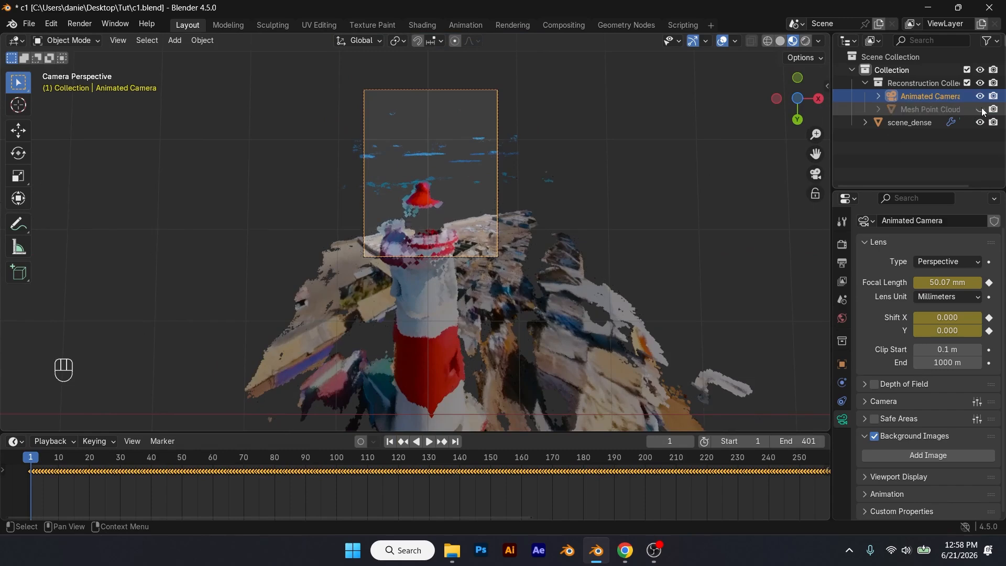
# - Unhide the Mesh Point Cloud and toggle the visibility of scene_dense to compare the two, leaving both shown
pyautogui.click(981, 109)
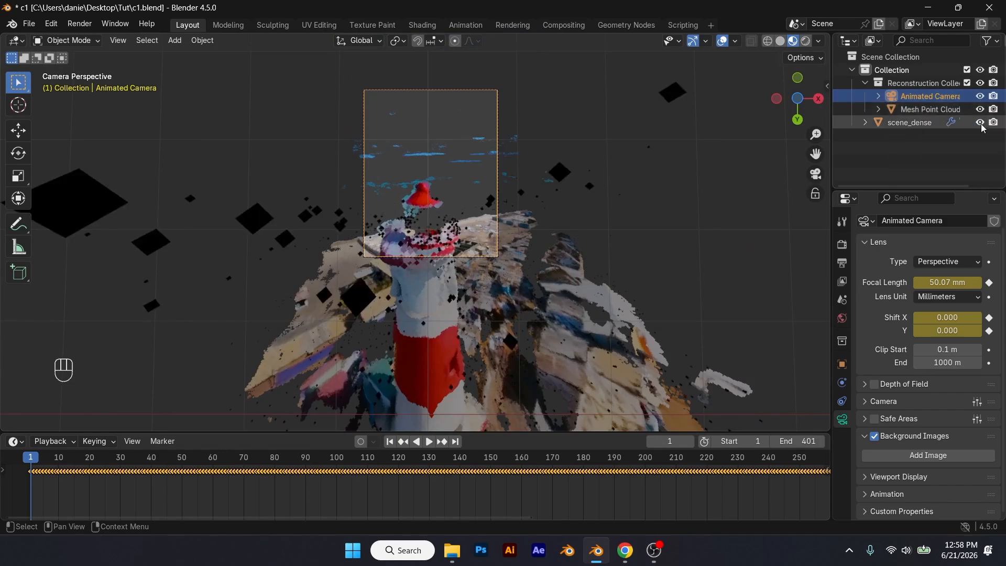
pyautogui.click(980, 122)
pyautogui.click(981, 123)
pyautogui.click(981, 124)
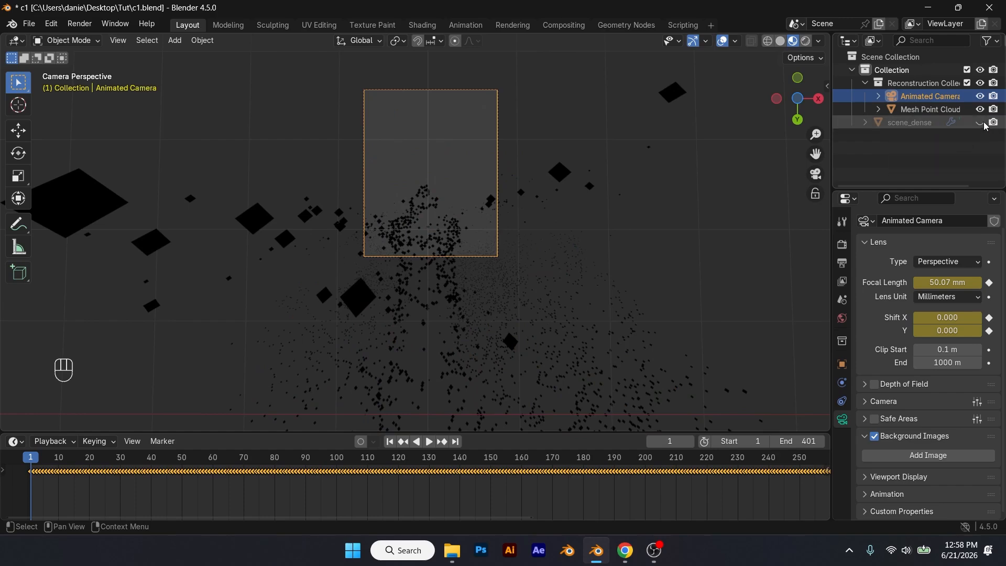
pyautogui.click(981, 124)
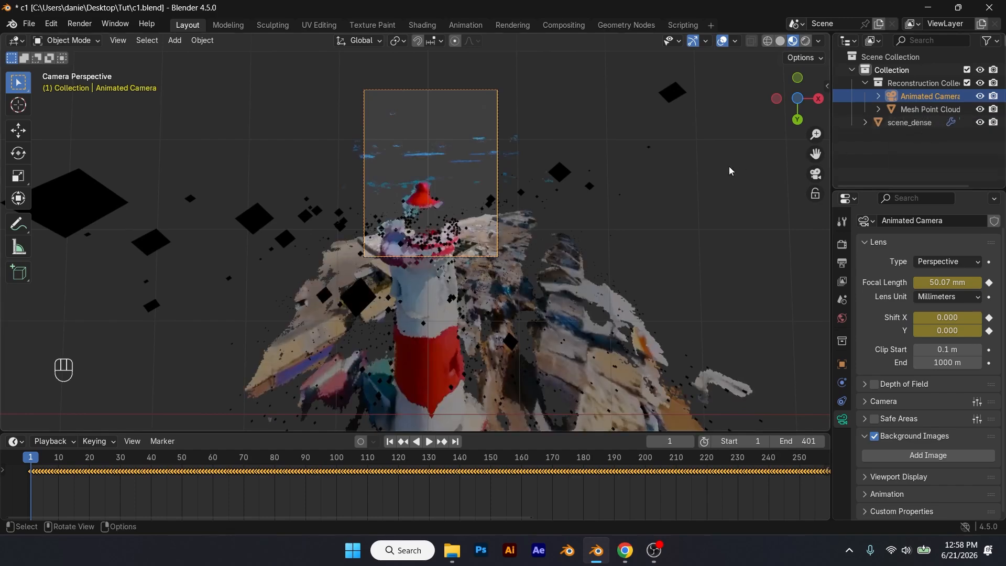
# - Add a plain axes empty at the world origin and scale it up
pyautogui.moveTo(728, 166); pyautogui.dragTo(663, 219, button='middle')
pyautogui.scroll(-4, 663, 220)
pyautogui.press('KP_1')
pyautogui.press('KP_1')
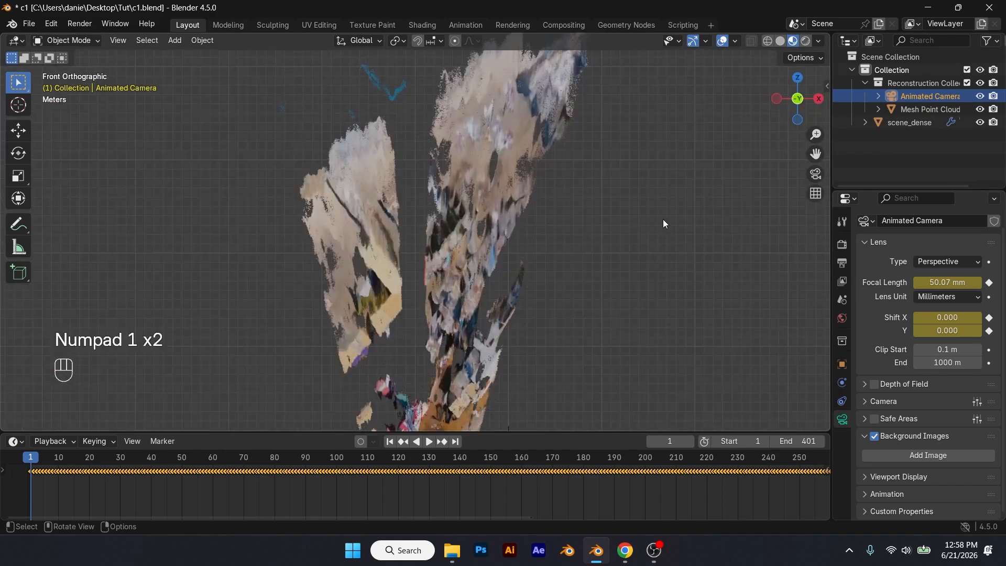
pyautogui.scroll(-3, 470, 361)
pyautogui.moveTo(469, 361); pyautogui.dragTo(440, 358, button='middle')
pyautogui.hotkey('shift', 'a')
pyautogui.click(512, 407)
pyautogui.press('s')
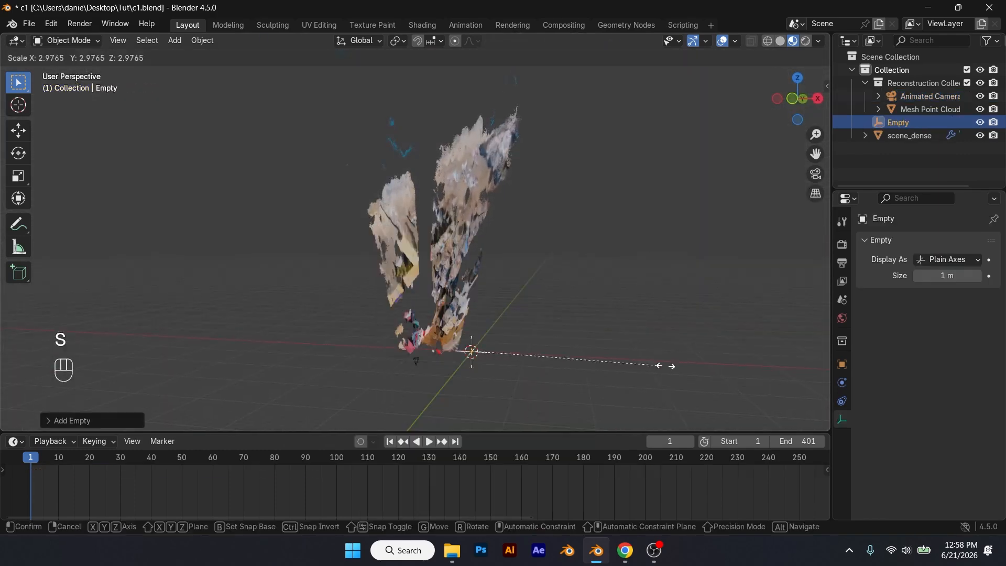
pyautogui.click(508, 360)
# - Parent scene_dense, the Mesh Point Cloud and the Animated Camera to the empty
pyautogui.moveTo(507, 359); pyautogui.dragTo(467, 276, button='middle')
pyautogui.click(466, 275)
pyautogui.keyDown('shift'); pyautogui.click(482, 141); pyautogui.keyUp('shift')
pyautogui.keyDown('shift'); pyautogui.click(483, 141); pyautogui.keyUp('shift')
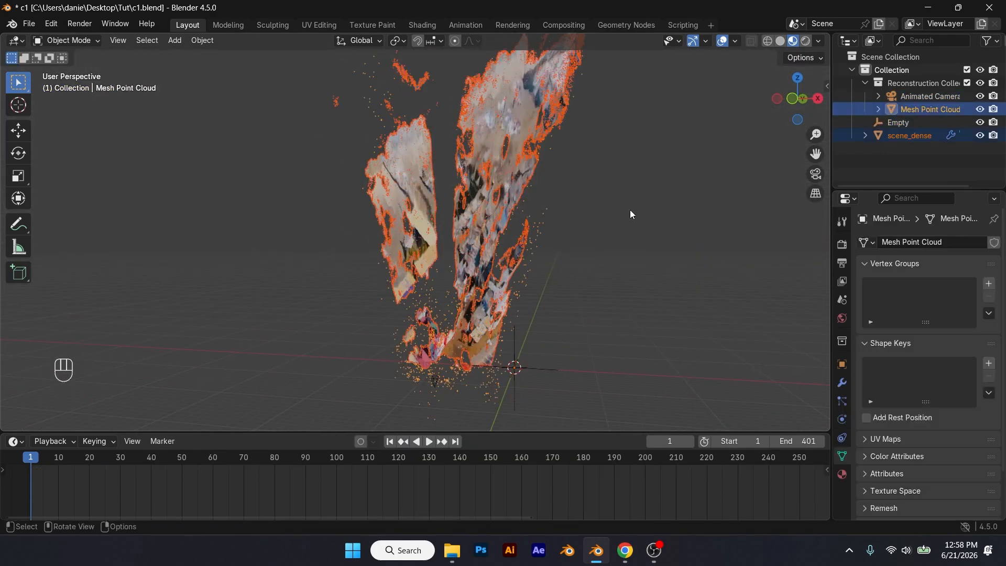
pyautogui.keyDown('shift'); pyautogui.moveTo(448, 346); pyautogui.dragTo(469, 258, button='middle'); pyautogui.keyUp('shift')
pyautogui.scroll(8, 468, 258)
pyautogui.scroll(1, 449, 321)
pyautogui.keyDown('shift'); pyautogui.click(443, 361); pyautogui.keyUp('shift')
pyautogui.scroll(-3, 451, 354)
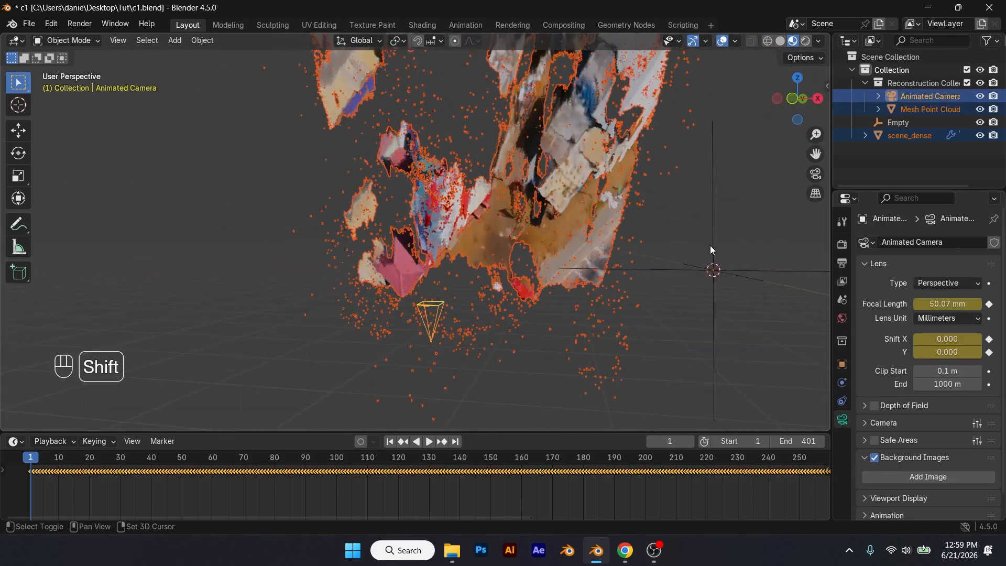
pyautogui.keyDown('shift'); pyautogui.click(713, 252); pyautogui.keyUp('shift')
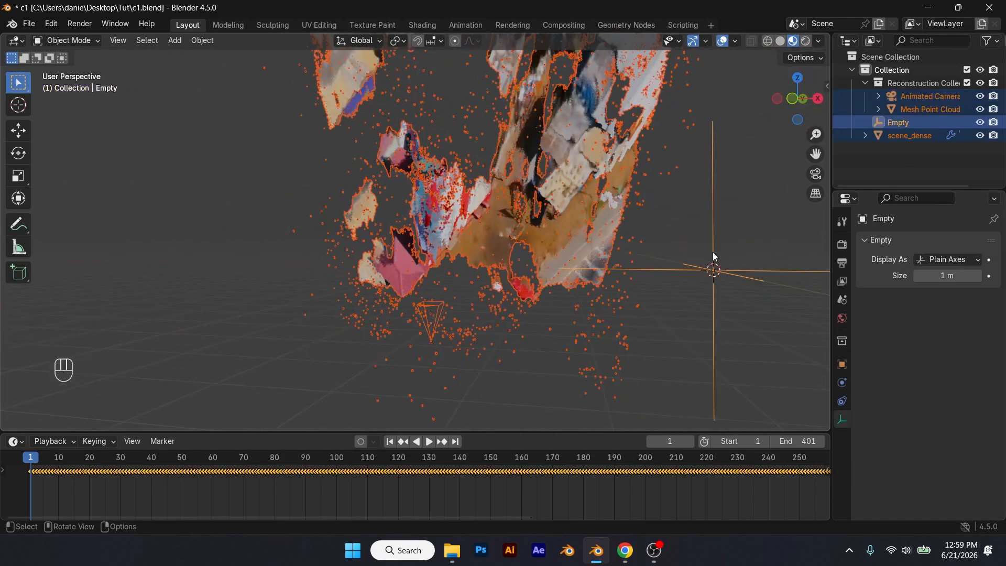
pyautogui.hotkey('ctrl', 'p')
pyautogui.click(710, 264)
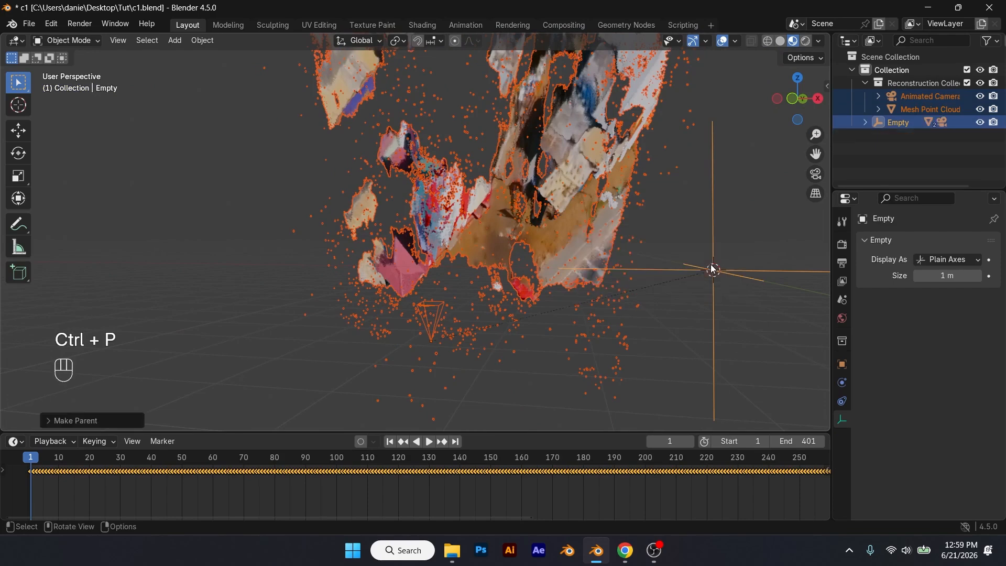
# - In front view, rotate the empty with its parented reconstruction and camera 90° around the Y axis
pyautogui.press('KP_1')
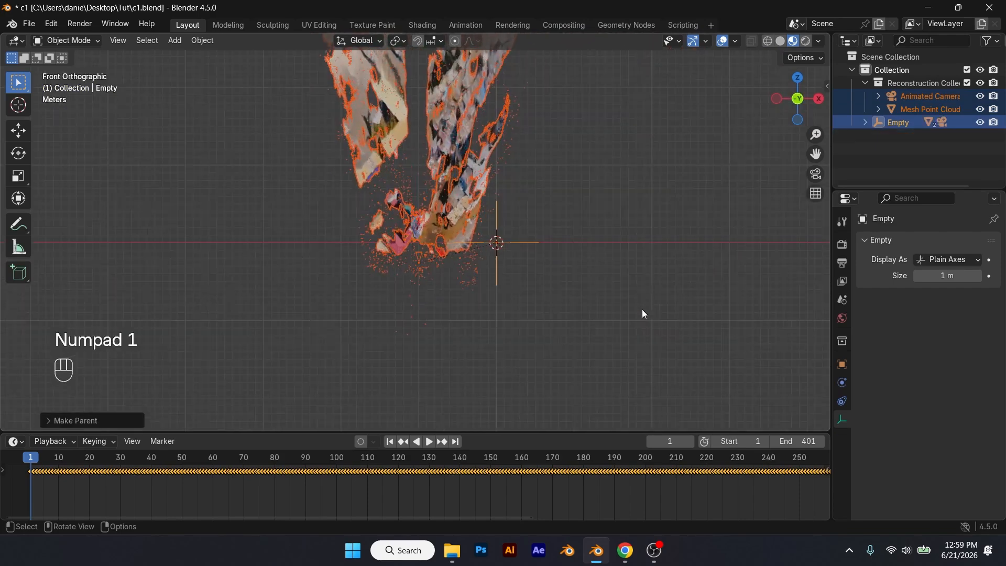
pyautogui.press('r')
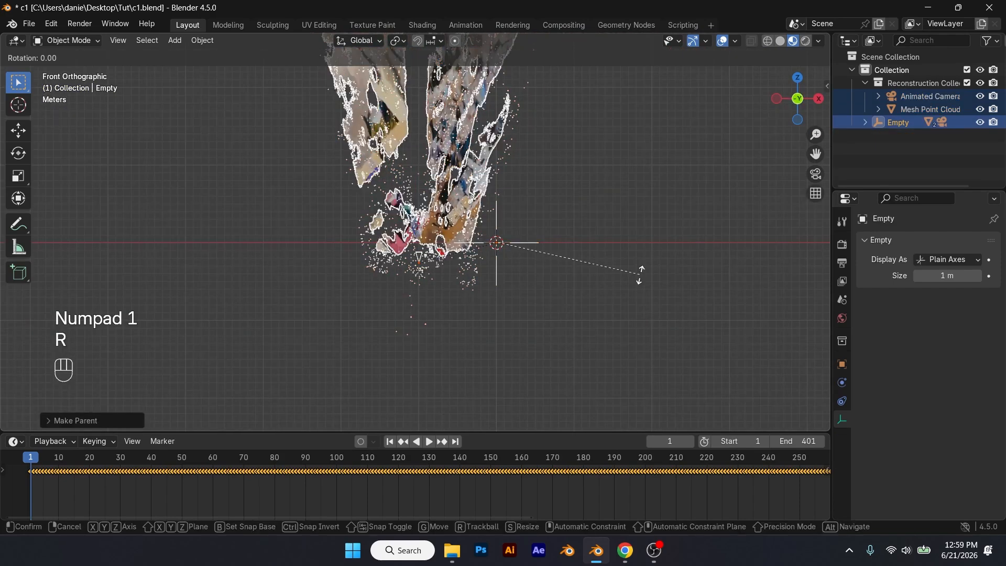
pyautogui.press('x')
pyautogui.press('y')
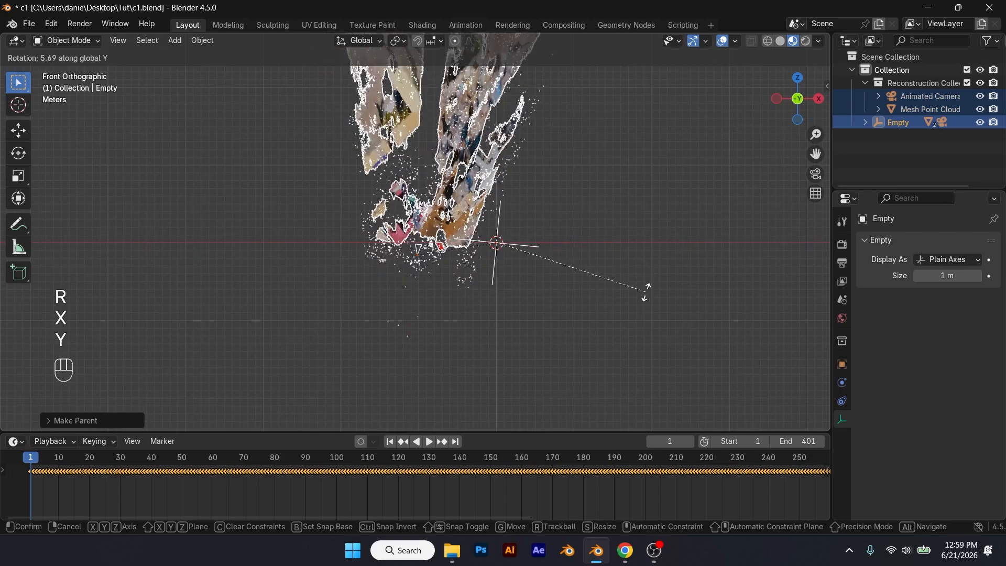
pyautogui.press('KP_9')
pyautogui.press('KP_0')
pyautogui.press('Return')
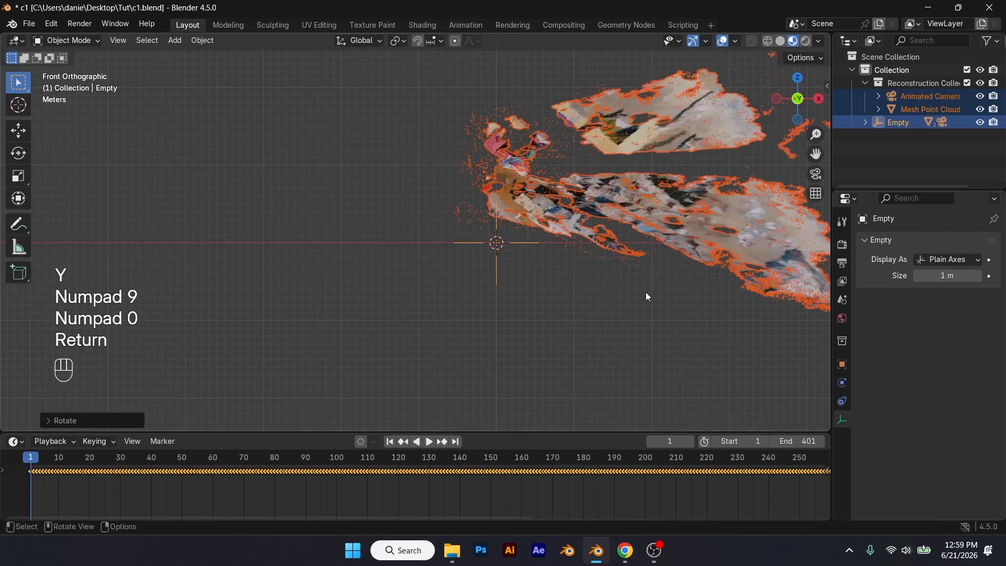
# - Raise the empty with its reconstruction along Z so the terrain sits near the grid floor
pyautogui.moveTo(646, 291); pyautogui.dragTo(474, 322, button='middle')
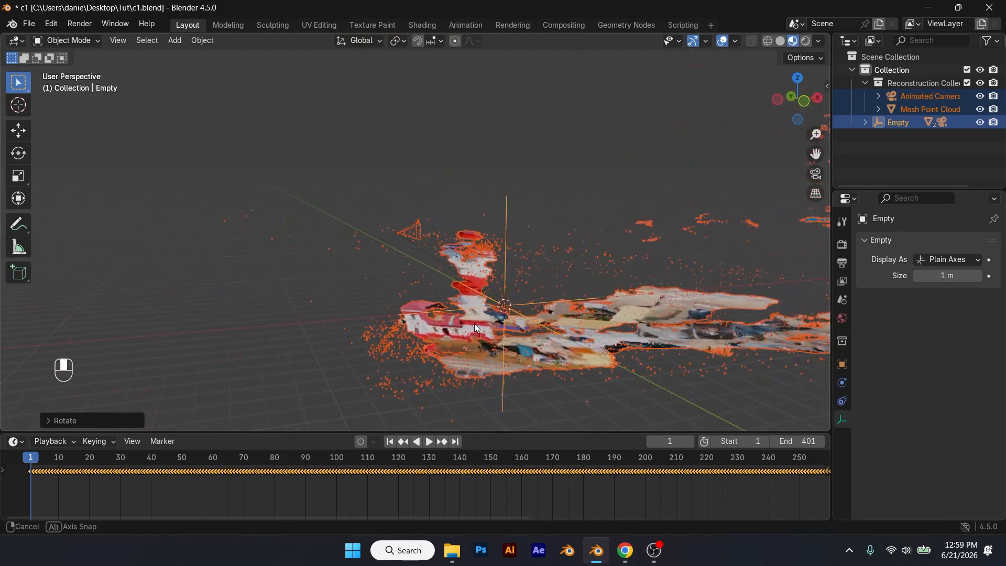
pyautogui.press('g')
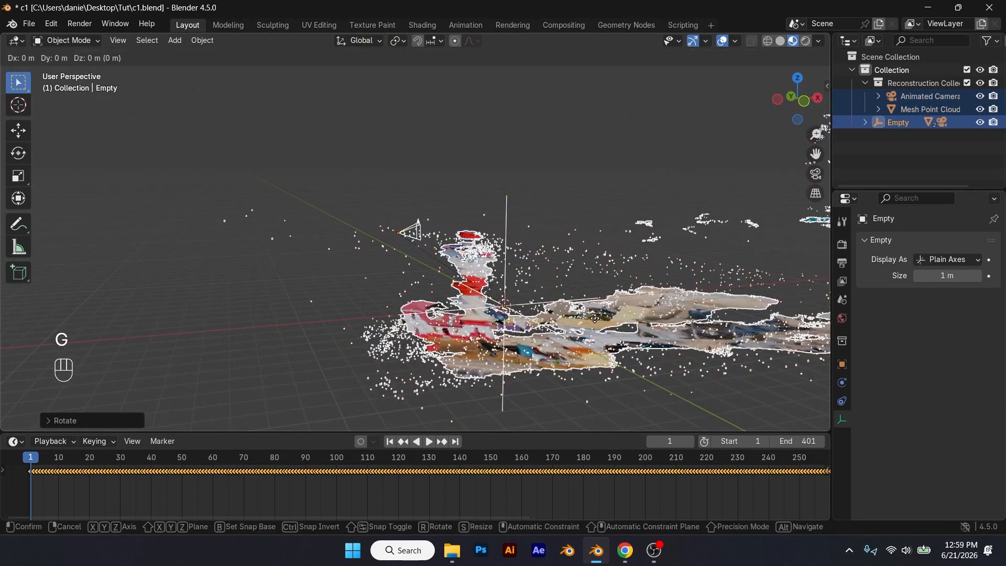
pyautogui.press('z')
pyautogui.click(593, 253)
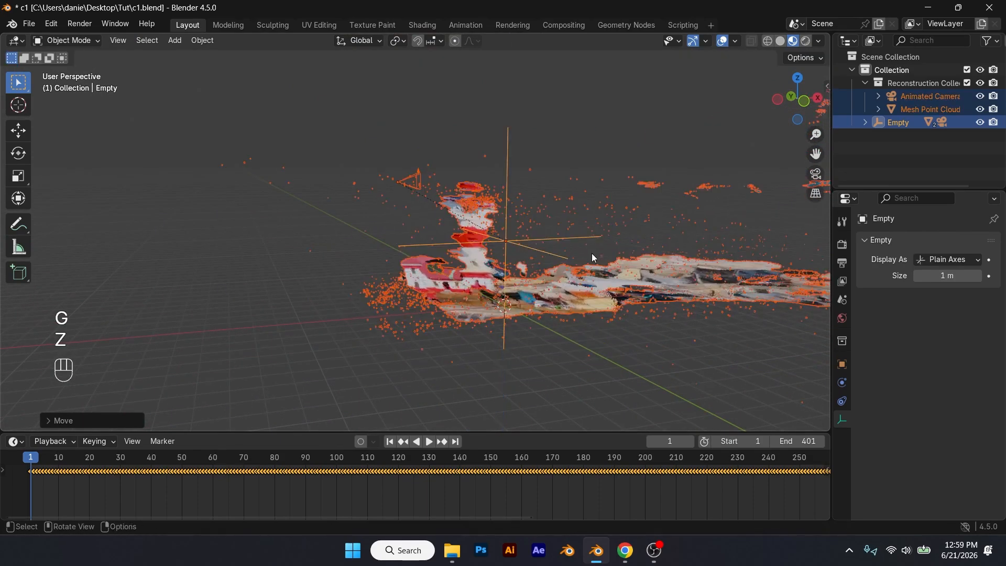
# - Look through the camera, deselect everything and scrub to frame 198 to examine the reoriented lighthouse scene
pyautogui.moveTo(563, 278); pyautogui.dragTo(539, 286, button='middle')
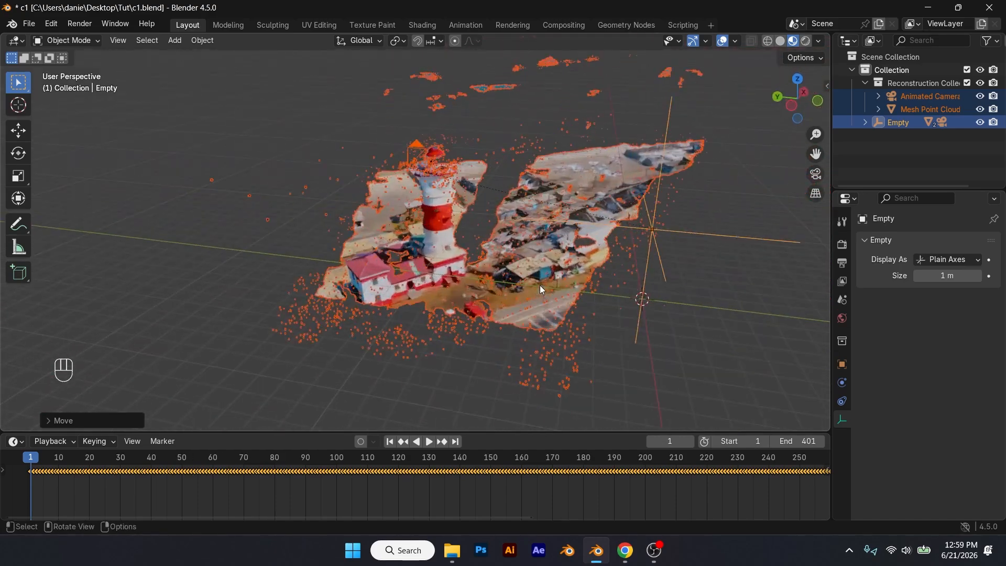
pyautogui.press('KP_0')
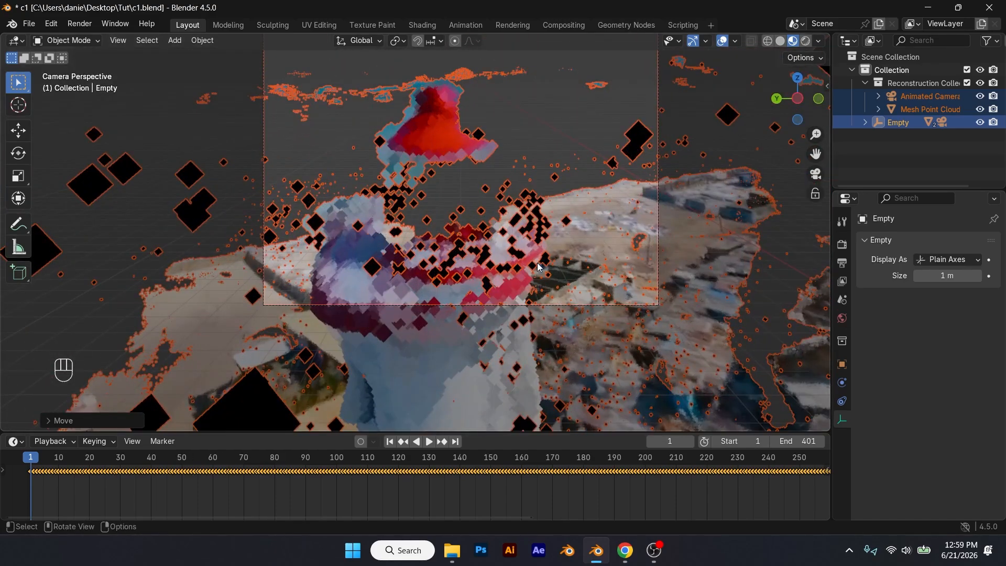
pyautogui.click(542, 161)
pyautogui.scroll(-1, 543, 209)
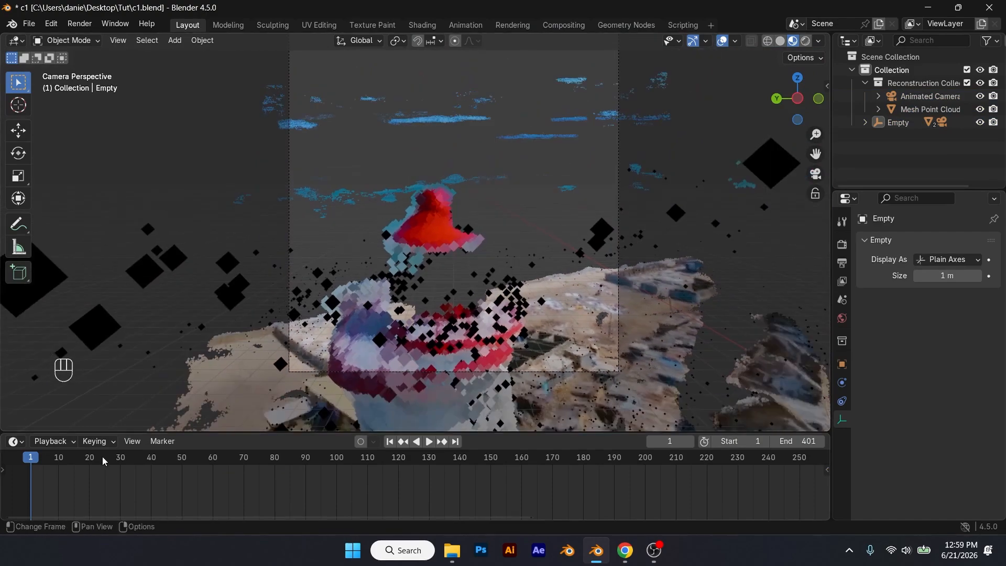
pyautogui.moveTo(103, 461); pyautogui.dragTo(639, 443)
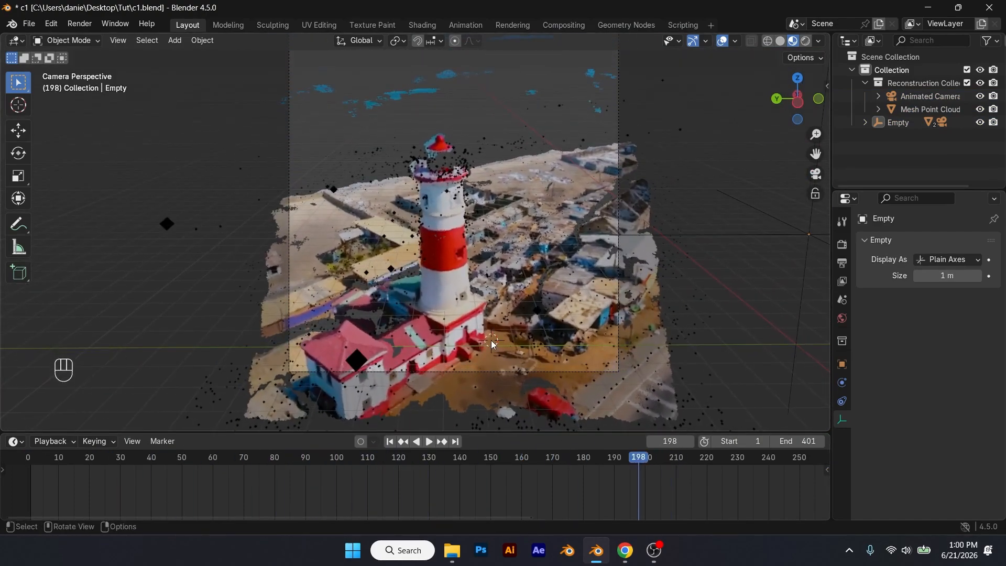
# - Add a test cube beside the lighthouse base, scale it to about 0.5 and raise it slightly along Z
pyautogui.hotkey('shift', 'a')
pyautogui.moveTo(493, 204)
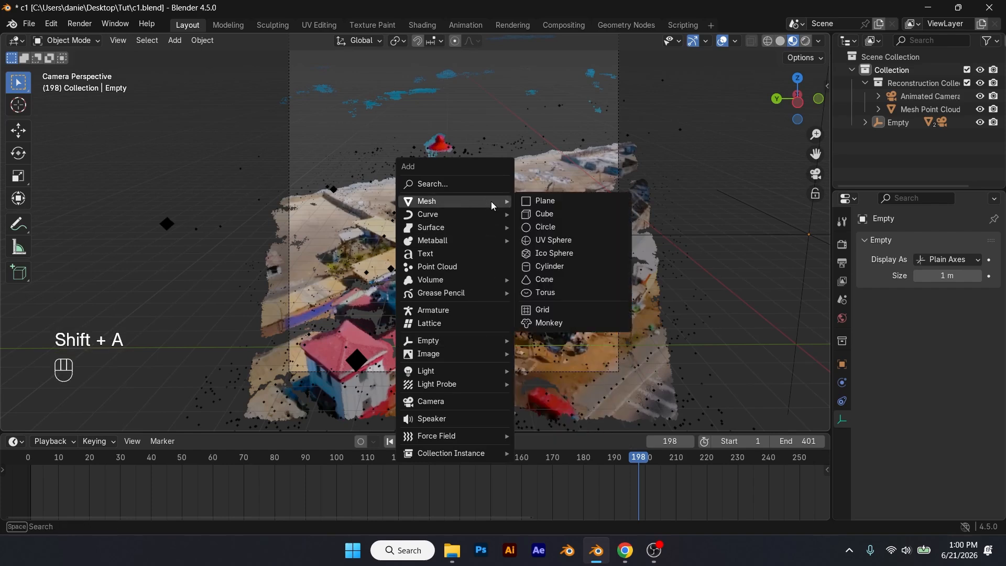
pyautogui.click(545, 215)
pyautogui.press('s')
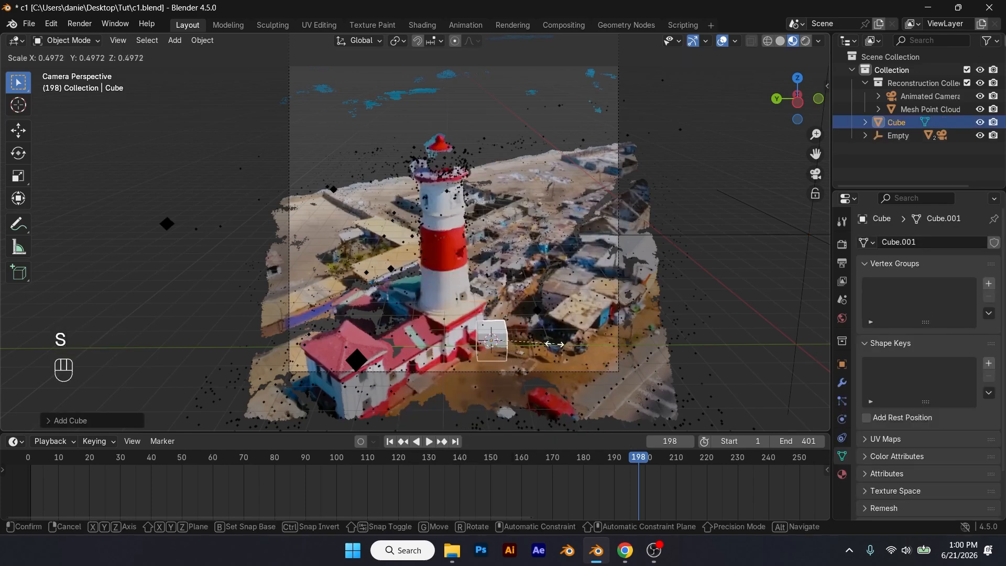
pyautogui.click(554, 344)
pyautogui.moveTo(554, 344); pyautogui.dragTo(467, 356, button='middle')
pyautogui.press('KP_Decimal')
pyautogui.scroll(-6, 501, 376)
pyautogui.press('g')
pyautogui.press('z')
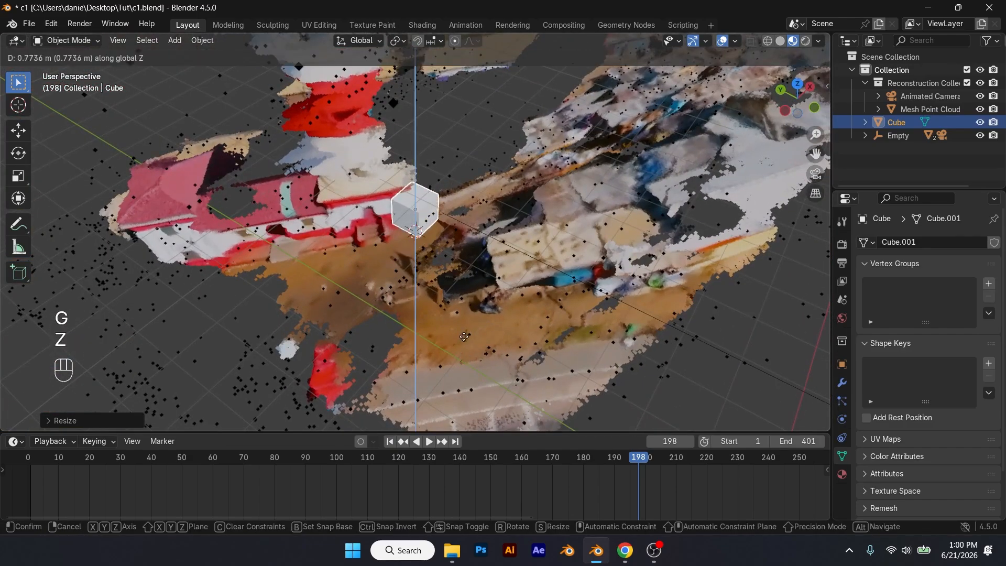
pyautogui.click(463, 347)
# - Play the animation from the first frame in camera view to check how the cube sticks to the scene
pyautogui.scroll(-4, 463, 345)
pyautogui.moveTo(464, 344); pyautogui.dragTo(498, 328, button='middle')
pyautogui.press('KP_0')
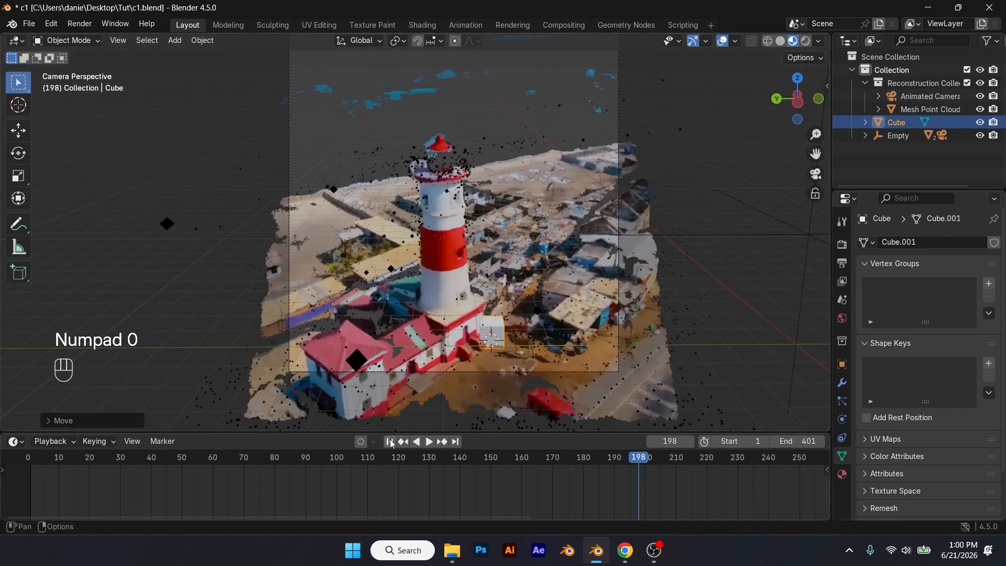
pyautogui.click(389, 442)
pyautogui.press('space')
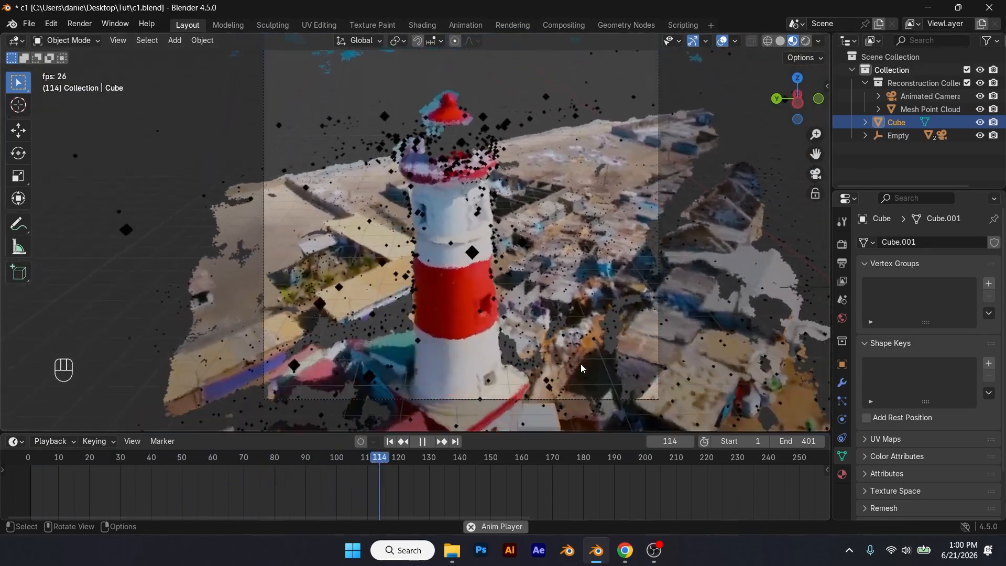
pyautogui.press('space')
# - Move the test cube along the global axes onto the lighthouse tower
pyautogui.press('g')
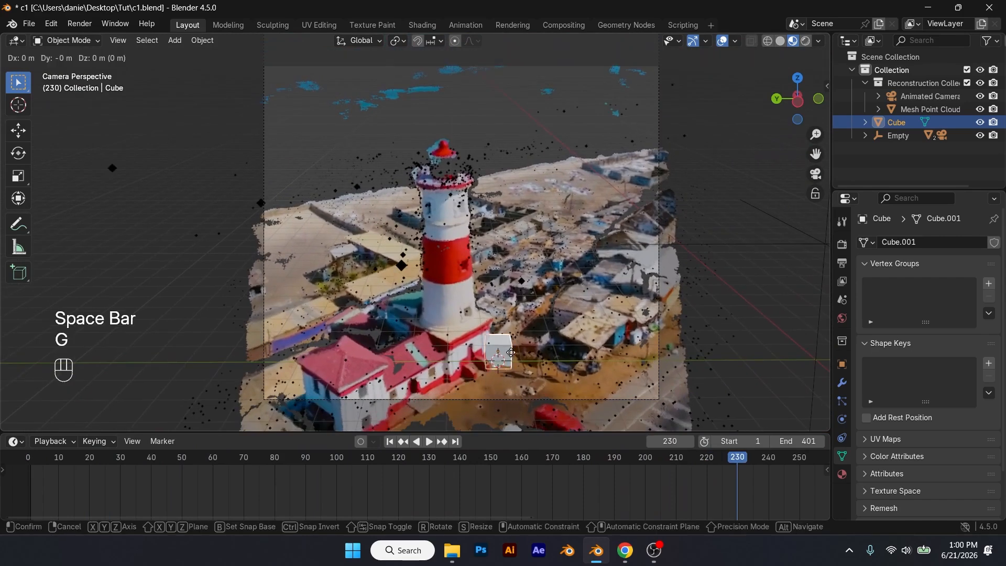
pyautogui.press('z')
pyautogui.click(497, 269)
pyautogui.hotkey('ctrl', 'z')
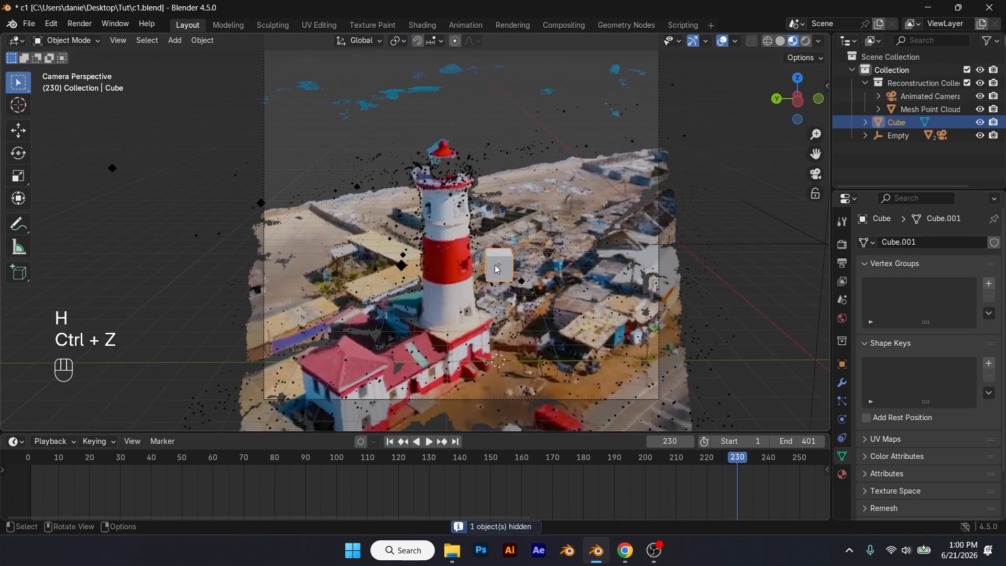
pyautogui.press('g')
pyautogui.press('x')
pyautogui.press('g')
pyautogui.press('y')
pyautogui.click(389, 333)
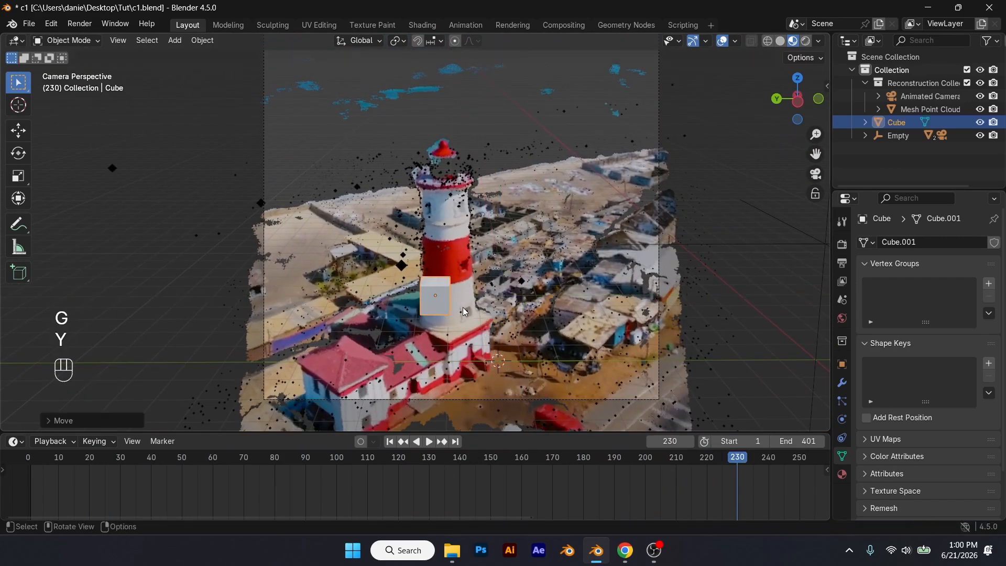
pyautogui.press('g')
pyautogui.press('z')
pyautogui.click(466, 330)
# - Go to frame 217 and delete the test cube
pyautogui.moveTo(737, 460); pyautogui.dragTo(697, 457)
pyautogui.click(467, 318)
pyautogui.scroll(3, 466, 319)
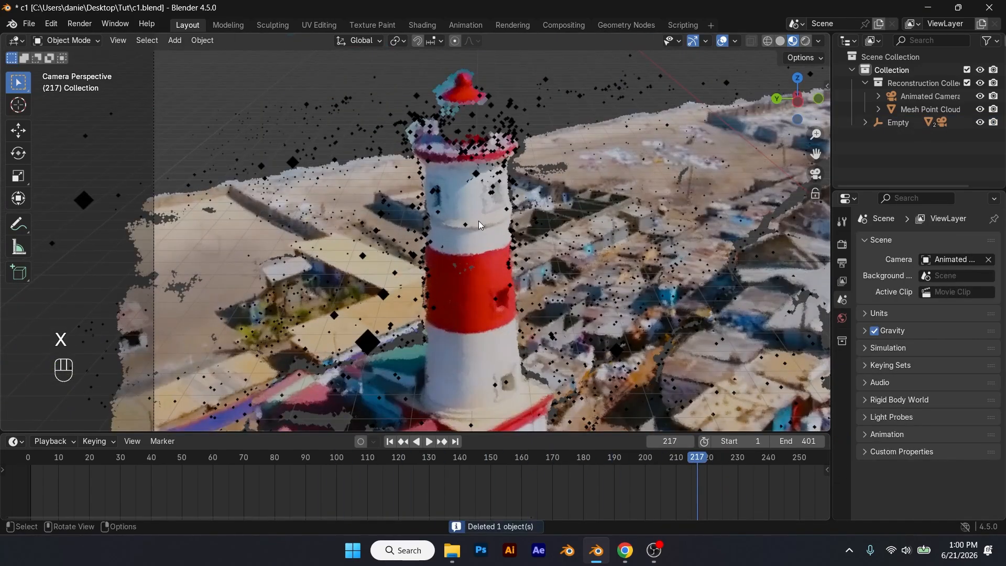
# - Add a cylinder, scale it to roughly the tower's width and raise it along Z over the lighthouse
pyautogui.scroll(-2, 466, 319)
pyautogui.hotkey('shift', 'a')
pyautogui.click(592, 332)
pyautogui.press('g')
pyautogui.press('z')
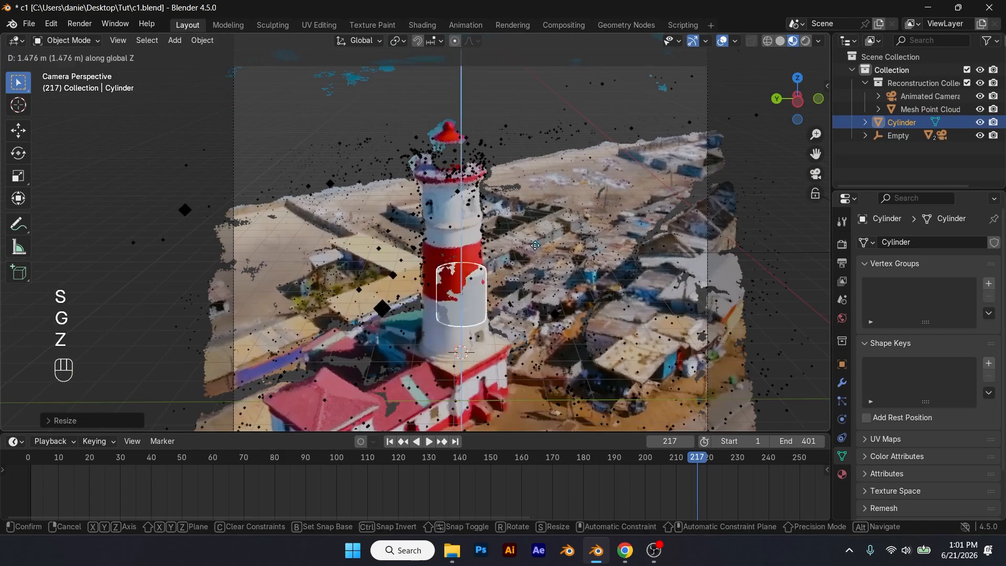
pyautogui.click(521, 216)
# - Stretch the cylinder along Z so it covers the height of the lighthouse tower
pyautogui.press('s')
pyautogui.press('z')
pyautogui.press('x')
pyautogui.press('y')
pyautogui.press('s')
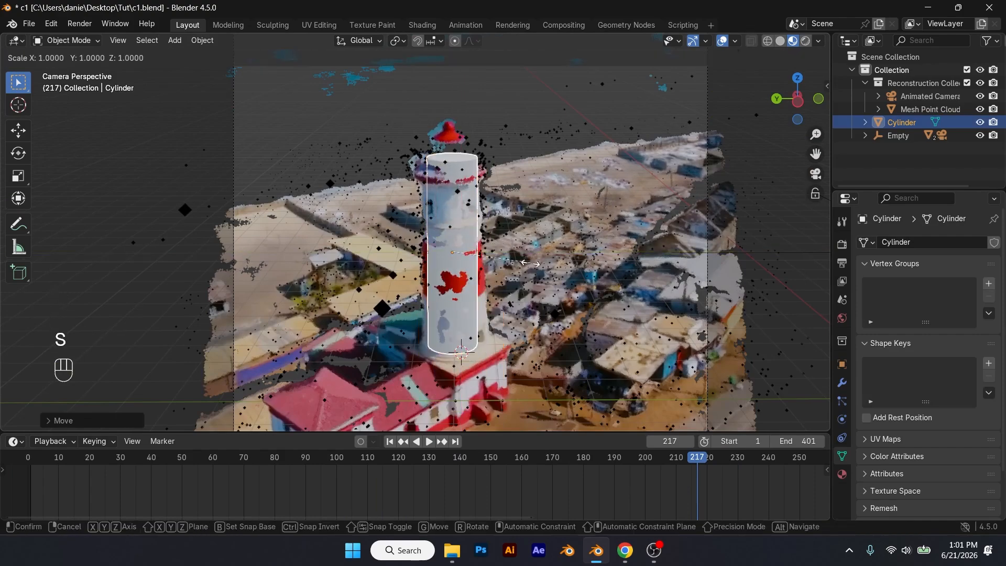
pyautogui.press('s')
pyautogui.press('z')
pyautogui.click(528, 262)
# - In Edit Mode, lower the cylinder's top vertices along Z to the gallery, then restore Material Preview shading
pyautogui.scroll(3, 461, 107)
pyautogui.press('Tab')
pyautogui.press('z')
pyautogui.moveTo(370, 183); pyautogui.dragTo(545, 248)
pyautogui.press('g')
pyautogui.press('z')
pyautogui.click(549, 285)
pyautogui.press('Tab')
pyautogui.press('Tab')
pyautogui.press('z')
pyautogui.press('z')
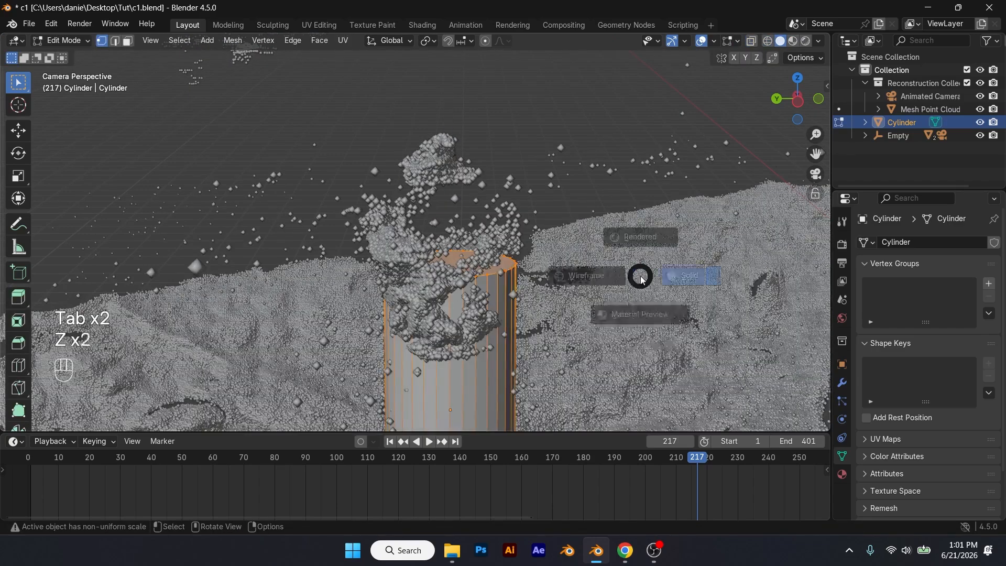
pyautogui.click(636, 352)
# - Shift the cylinder's top vertices to line up with the tower below the gallery and leave Edit Mode
pyautogui.moveTo(487, 287); pyautogui.dragTo(468, 286, button='middle')
pyautogui.press('KP_0')
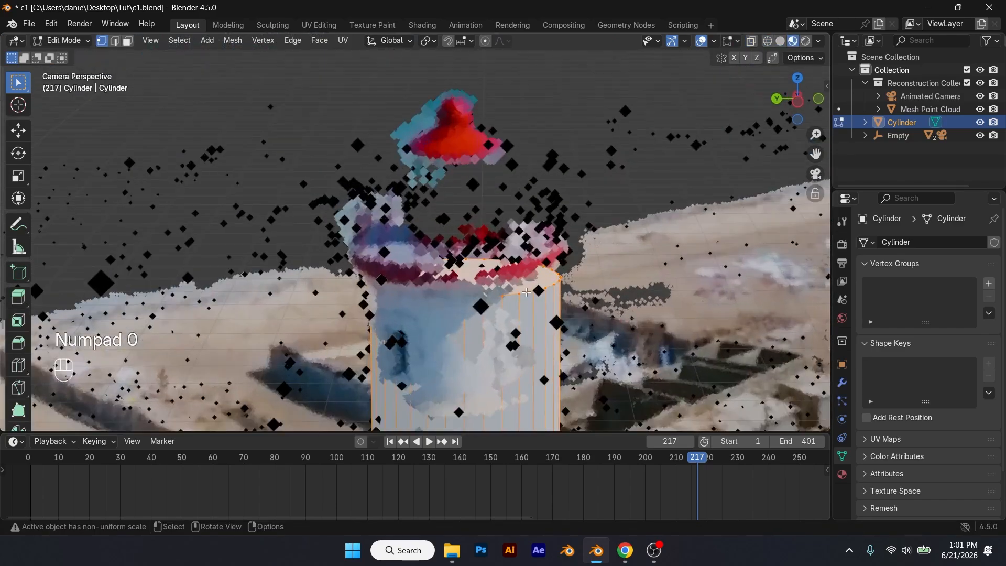
pyautogui.press('g')
pyautogui.click(517, 281)
pyautogui.press('Tab')
# - Select the scene_dense reconstruction and hide the Mesh Point Cloud in the viewport
pyautogui.click(517, 281)
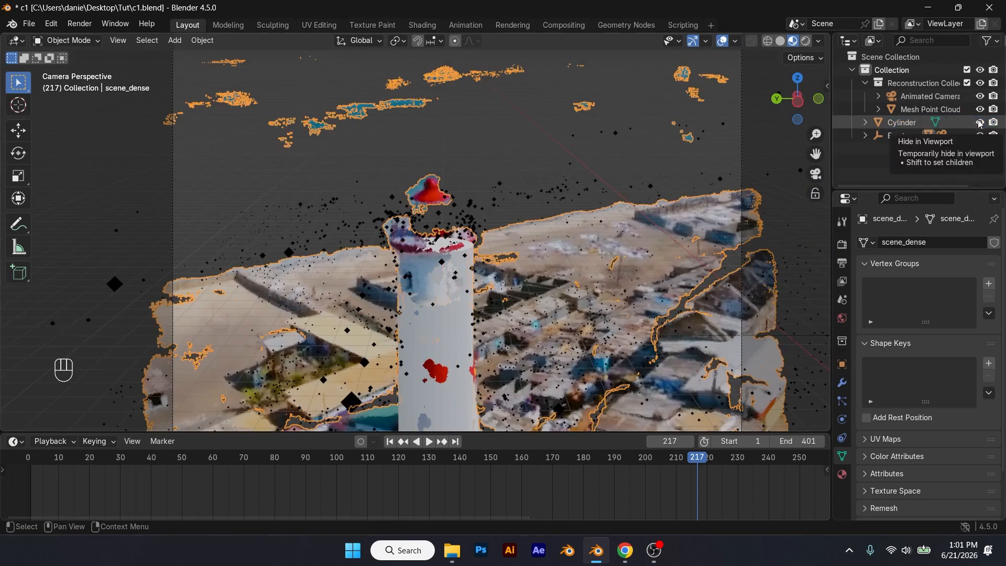
pyautogui.click(980, 109)
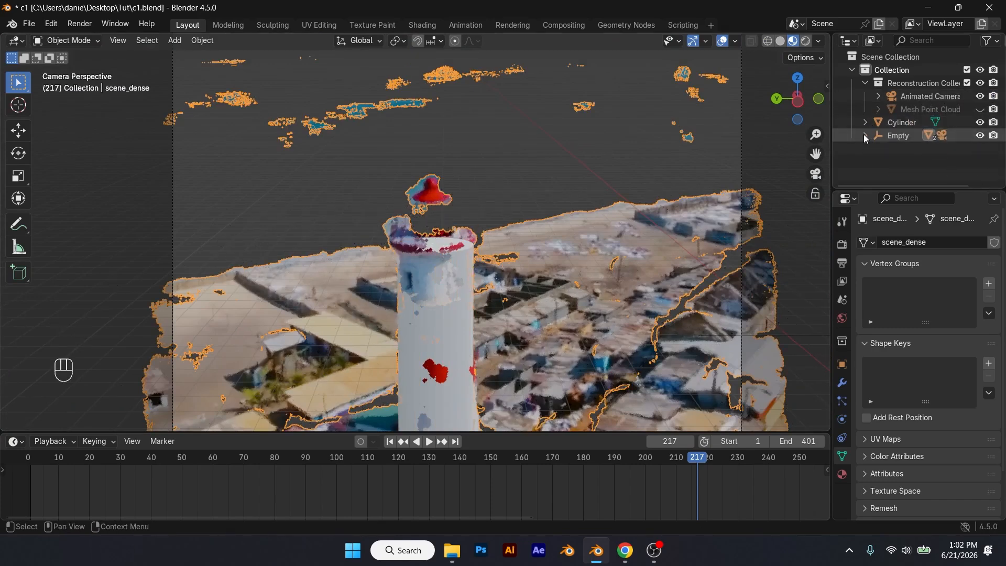
# - Under the Empty, hide scene_dense in the viewport and show the Mesh Point Cloud of the Reconstruction Collection
pyautogui.click(864, 136)
pyautogui.click(981, 149)
pyautogui.click(980, 109)
pyautogui.scroll(-1, 672, 189)
# - Select the Animated Camera and add Video.mp4 as its background movie clip with Active Clip turned off
pyautogui.click(642, 242)
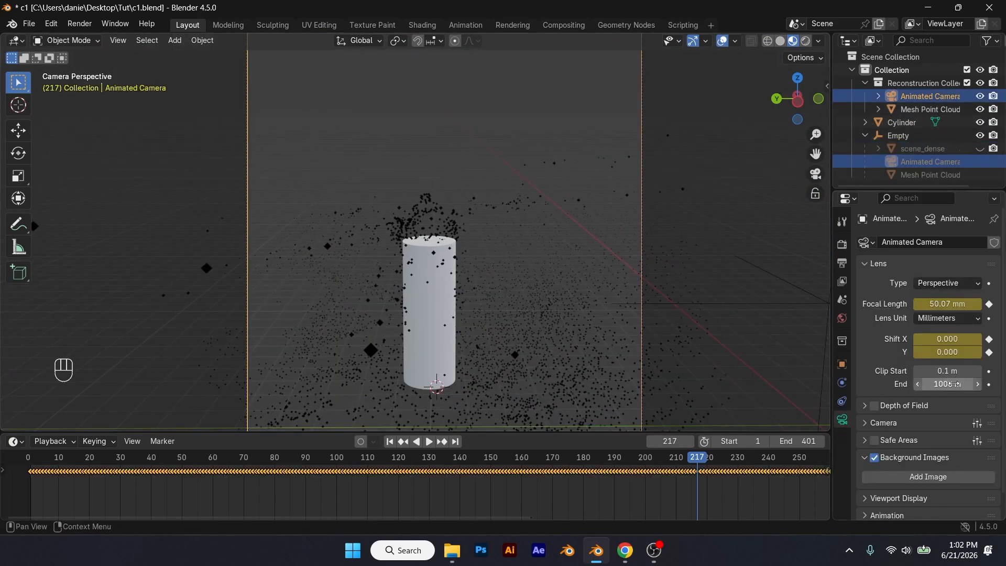
pyautogui.scroll(-1, 954, 384)
pyautogui.click(955, 449)
pyautogui.scroll(-2, 977, 499)
pyautogui.click(973, 434)
pyautogui.click(924, 452)
pyautogui.click(968, 473)
pyautogui.scroll(2, 541, 278)
pyautogui.scroll(-3, 498, 291)
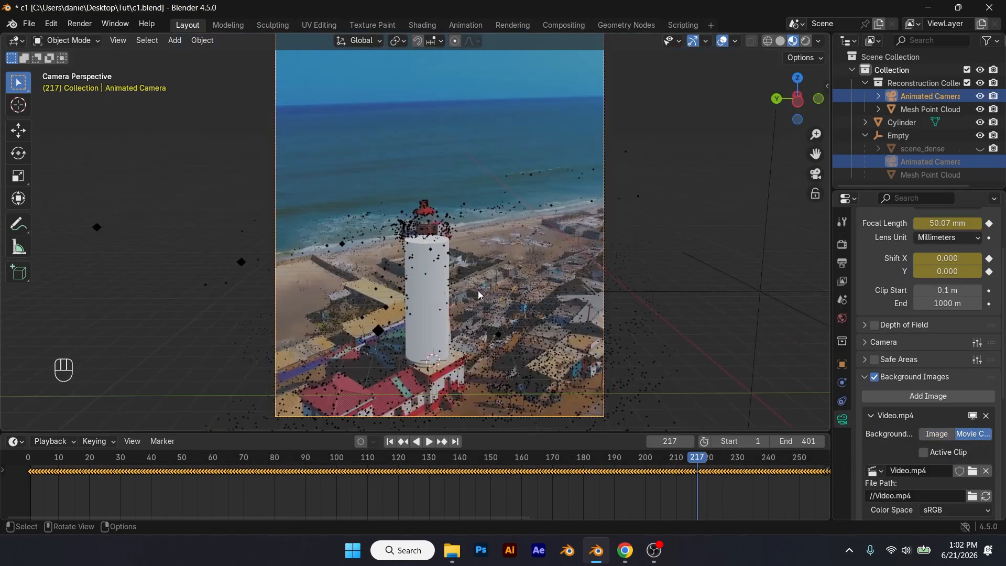
# - Hide the Mesh Point Cloud, then in Edit Mode lower the cylinder's top vertices along Z to just beneath the gallery
pyautogui.click(982, 109)
pyautogui.scroll(5, 429, 236)
pyautogui.click(524, 288)
pyautogui.scroll(1, 525, 287)
pyautogui.keyDown('shift'); pyautogui.moveTo(525, 287); pyautogui.dragTo(534, 182, button='middle'); pyautogui.keyUp('shift')
pyautogui.press('Tab')
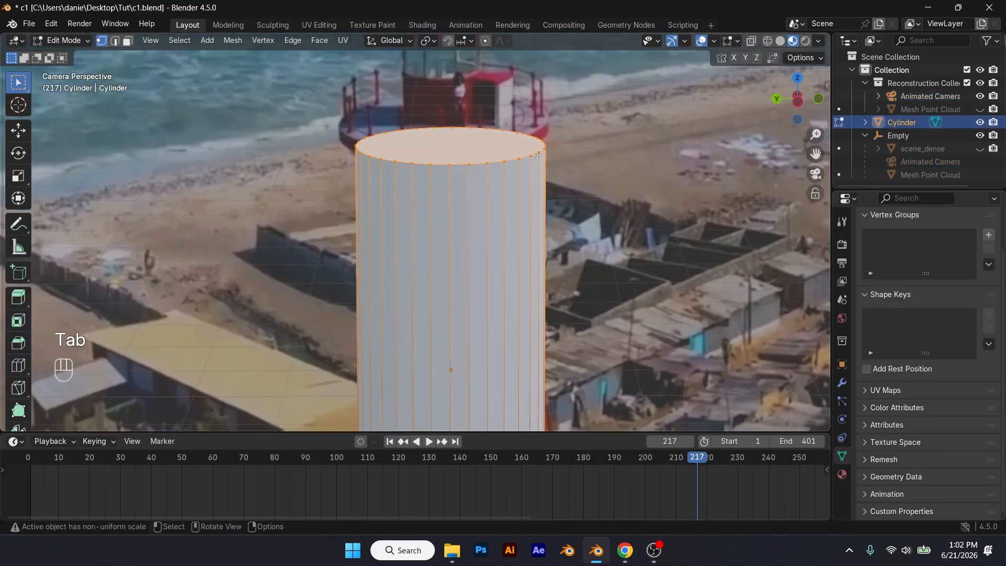
pyautogui.press('g')
pyautogui.press('z')
pyautogui.click(608, 183)
# - Extrude the cylinder's top outward, upward along Z and outward again to form a flared gallery rim, then leave Edit Mode
pyautogui.press('e')
pyautogui.press('s')
pyautogui.click(626, 177)
pyautogui.press('e')
pyautogui.press('z')
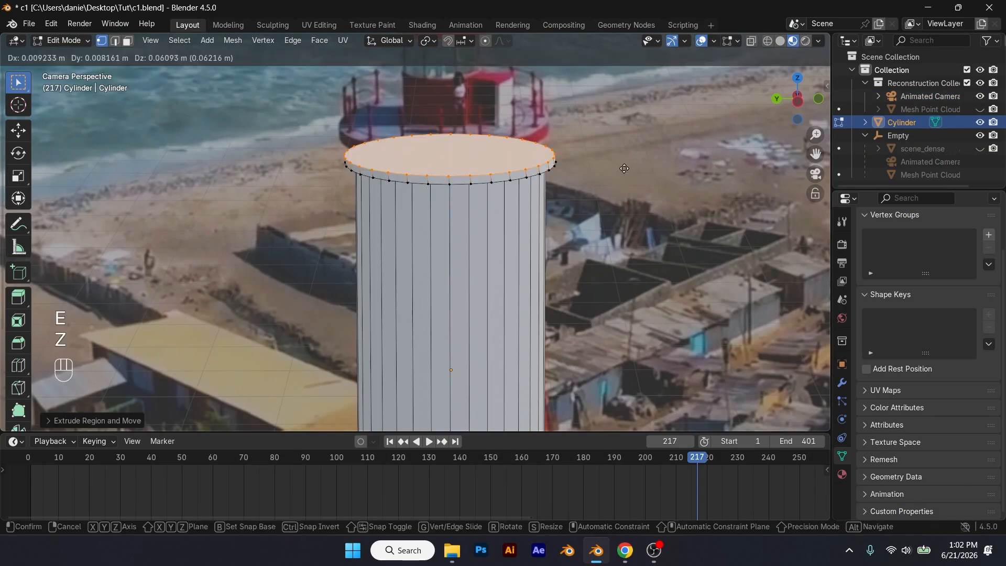
pyautogui.press('z')
pyautogui.click(624, 164)
pyautogui.press('e')
pyautogui.press('s')
pyautogui.click(650, 166)
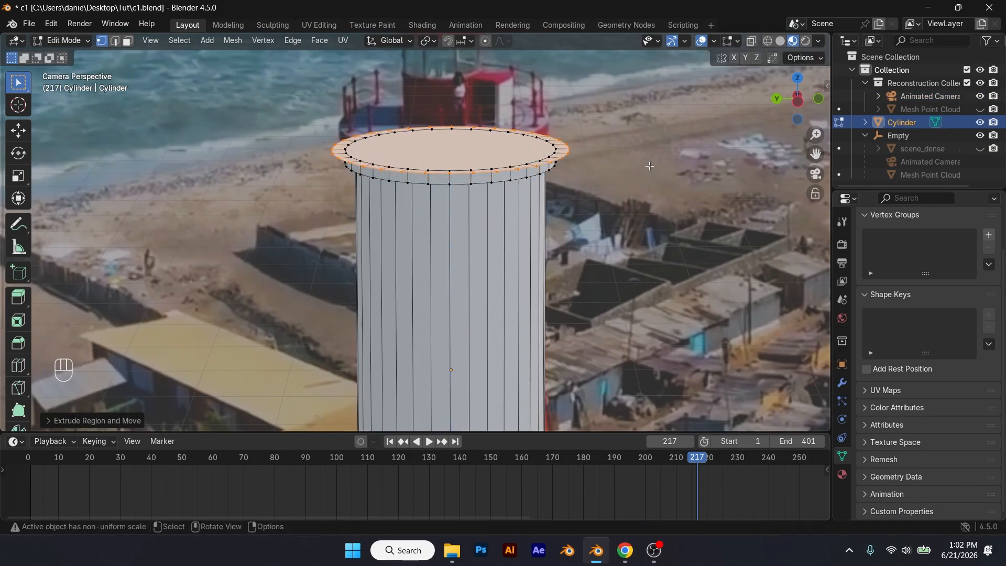
pyautogui.press('Tab')
# - Move the whole cylinder along Y and X to line it up with the lighthouse tower in the background footage
pyautogui.scroll(-5, 467, 165)
pyautogui.press('g')
pyautogui.press('y')
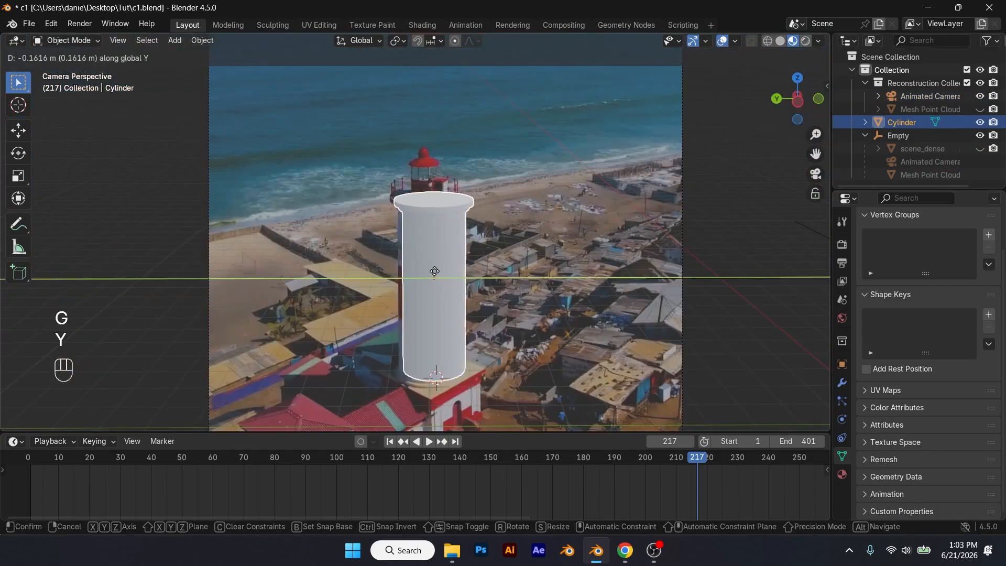
pyautogui.press('x')
pyautogui.click(446, 276)
# - In Edit Mode, switch to Wireframe shading and scale the cylinder's bottom vertices to the width of the tower base
pyautogui.scroll(4, 447, 275)
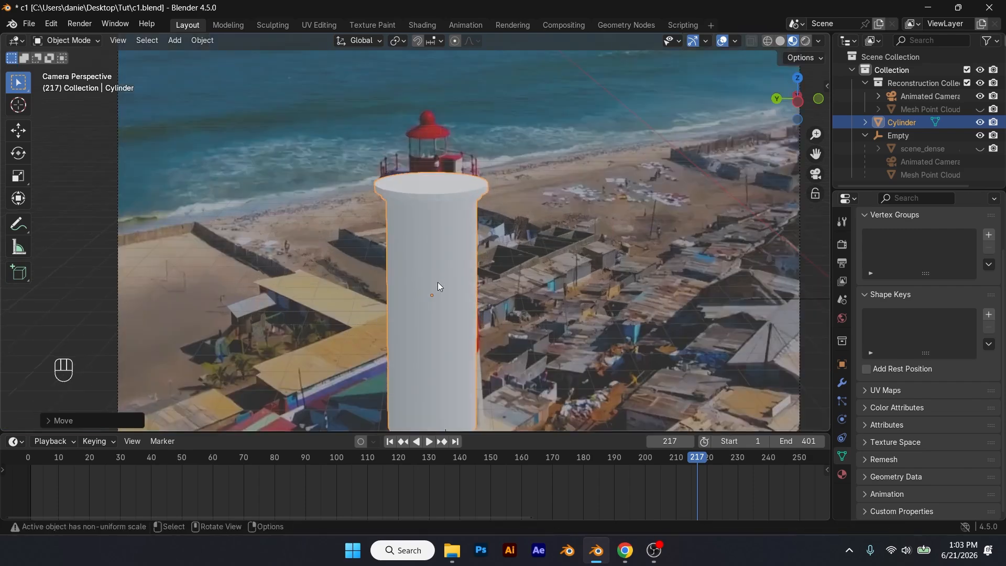
pyautogui.press('Tab')
pyautogui.press('z')
pyautogui.click(247, 287)
pyautogui.press('s')
pyautogui.click(559, 352)
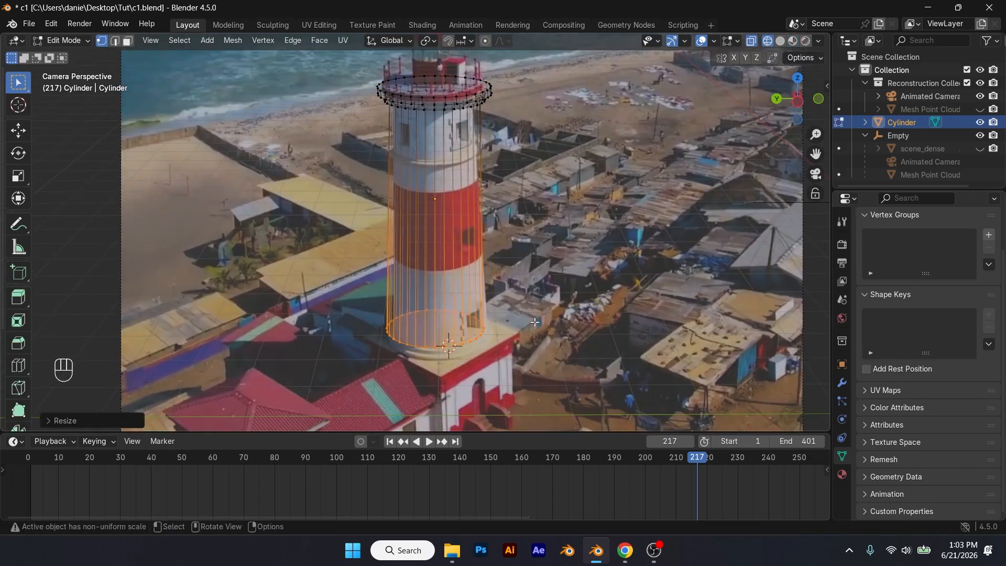
# - Select all of the cylinder's vertices, shift them along Y and scale them to match the tower outline
pyautogui.press('a')
pyautogui.press('g')
pyautogui.press('x')
pyautogui.press('y')
pyautogui.click(522, 320)
pyautogui.press('g')
pyautogui.press('y')
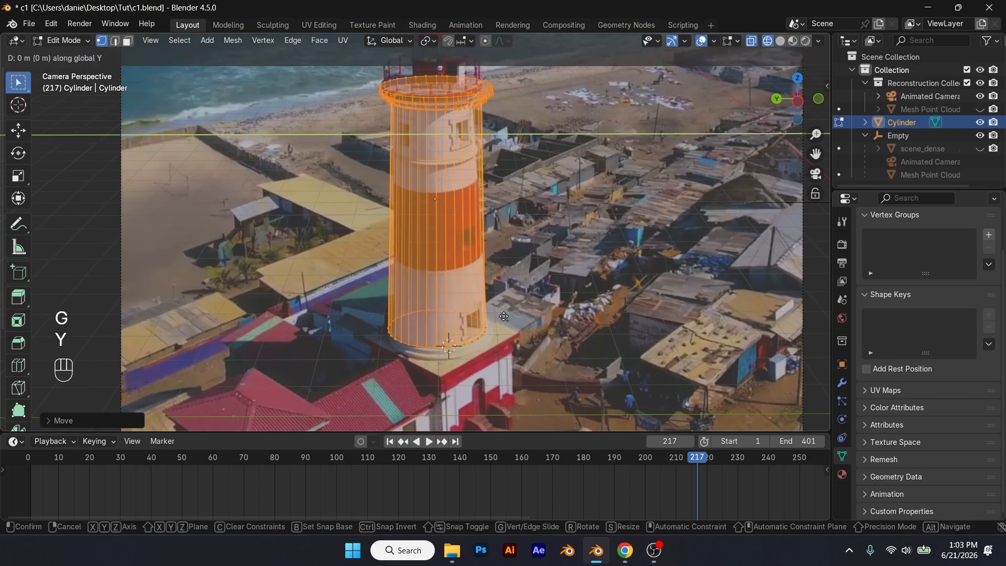
pyautogui.click(506, 316)
pyautogui.press('s')
pyautogui.click(506, 315)
# - Adjust the cylinder's upper and bottom vertices along Z to meet the gallery and the tower base, then leave Edit Mode
pyautogui.moveTo(350, 59); pyautogui.dragTo(521, 122)
pyautogui.press('g')
pyautogui.press('z')
pyautogui.click(521, 121)
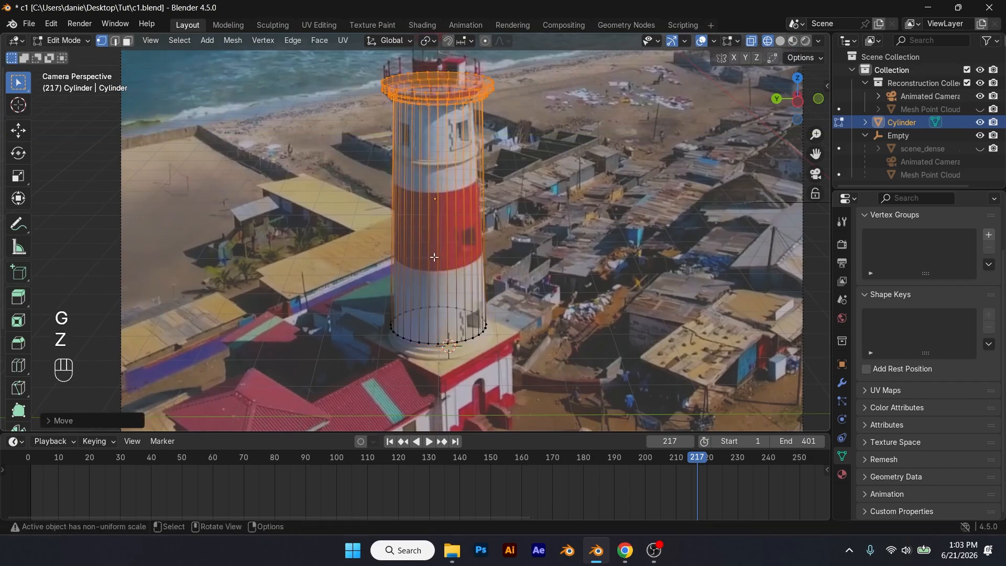
pyautogui.moveTo(361, 294); pyautogui.dragTo(524, 370)
pyautogui.press('g')
pyautogui.press('z')
pyautogui.press('Tab')
# - Play the animation from the first frame to check the fit, then shift the cylinder along Y onto the tower
pyautogui.scroll(-2, 526, 283)
pyautogui.click(527, 283)
pyautogui.click(389, 442)
pyautogui.press('space')
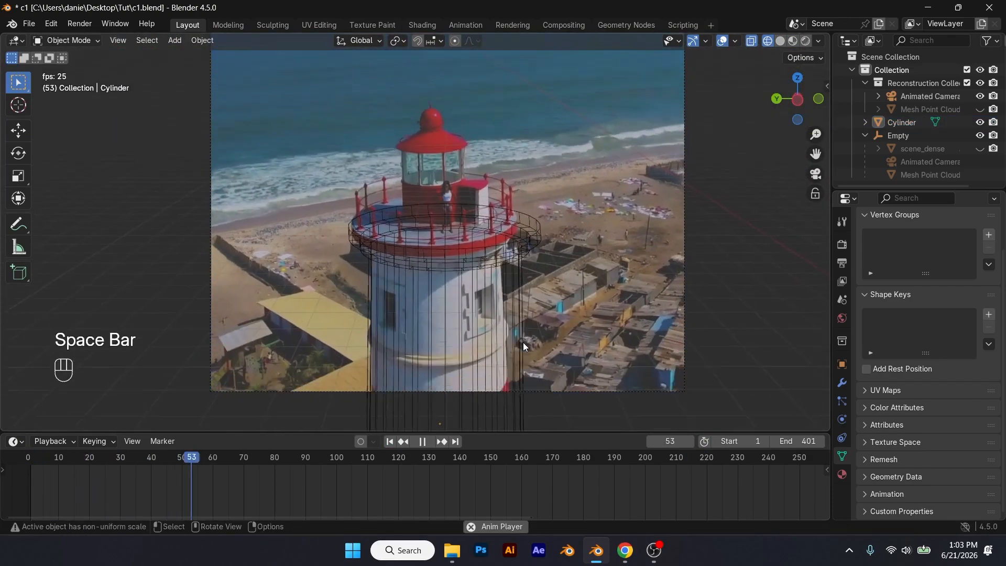
pyautogui.click(465, 237)
pyautogui.press('g')
pyautogui.press('x')
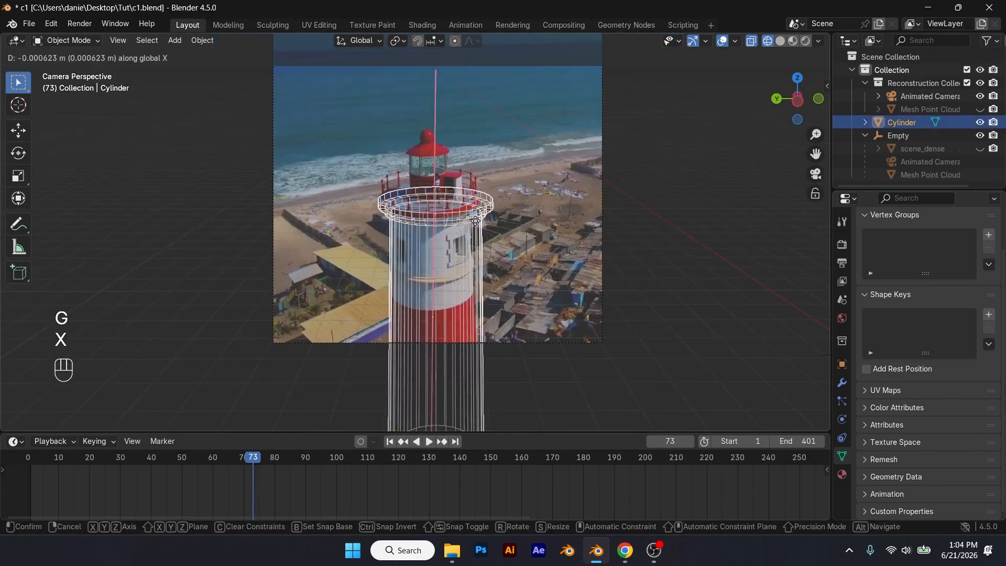
pyautogui.press('y')
pyautogui.click(547, 253)
# - Scale the cylinder and nudge it along Y to match the tower and gallery at frame 55
pyautogui.press('s')
pyautogui.click(537, 257)
pyautogui.scroll(2, 536, 258)
pyautogui.press('g')
pyautogui.press('y')
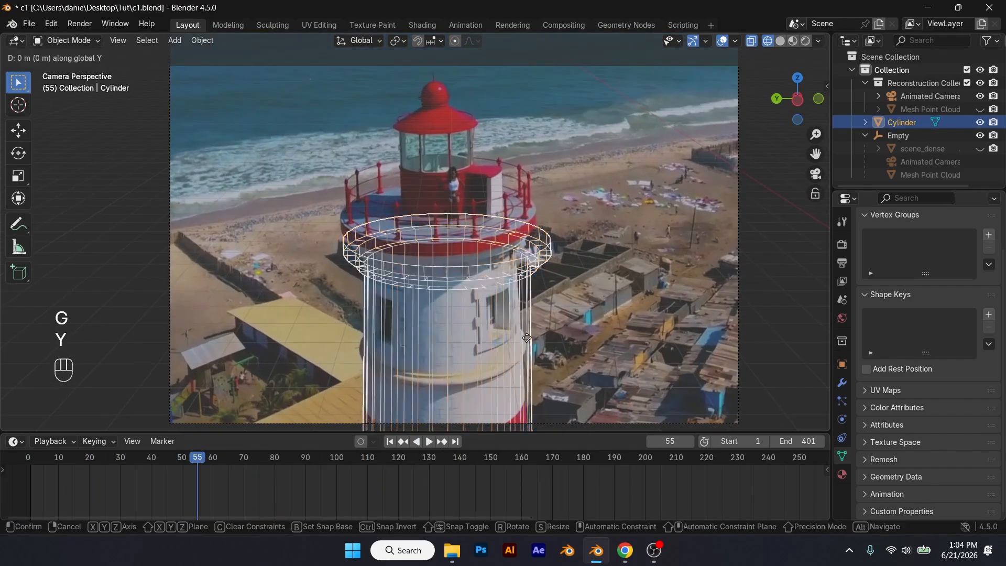
pyautogui.click(451, 276)
# - In Edit Mode, resize the cylinder's bottom vertices and move them along Y to fit the tower base at frame 148
pyautogui.press('Tab')
pyautogui.press('g')
pyautogui.press('z')
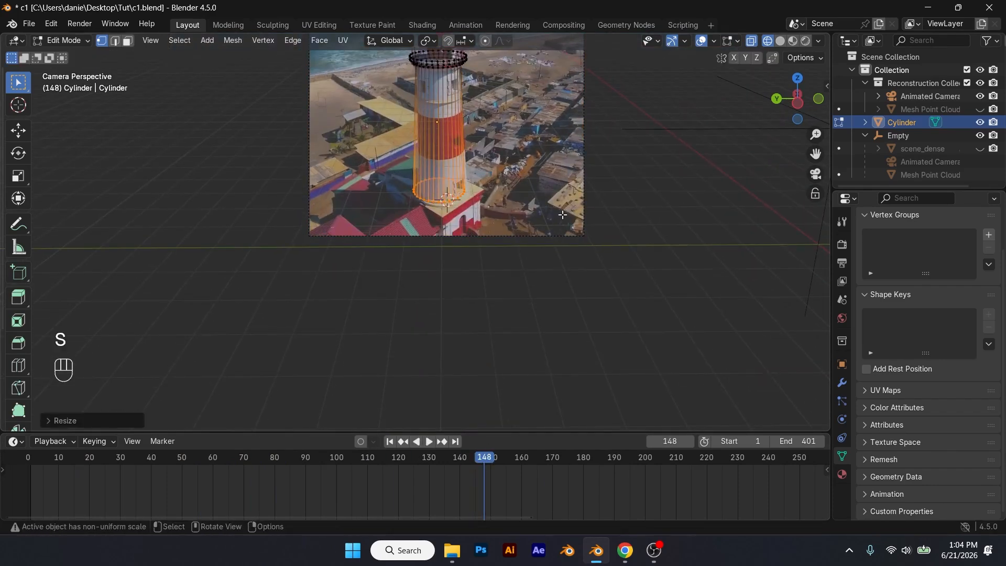
pyautogui.press('g')
pyautogui.press('y')
pyautogui.click(567, 213)
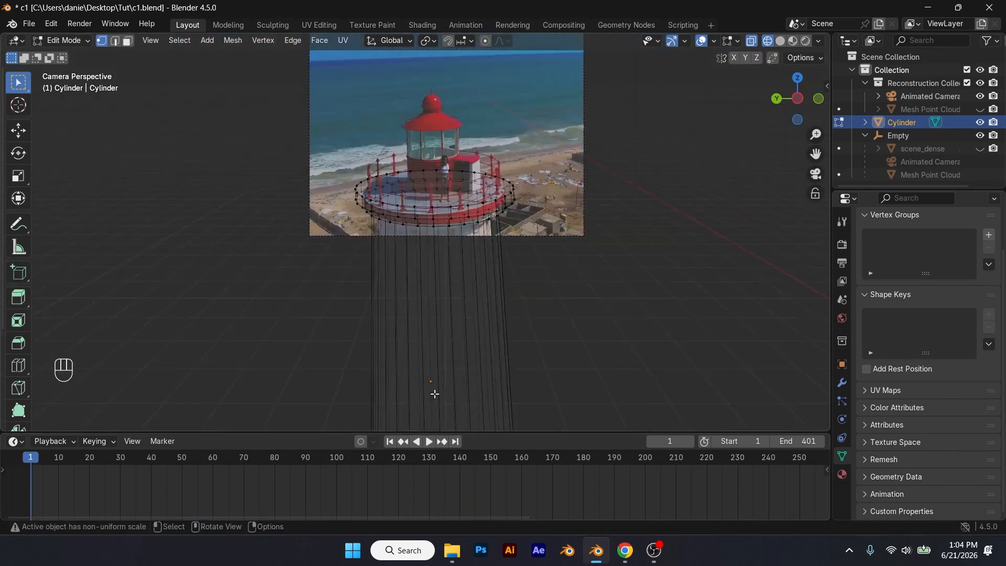
# - Play through the shot to check the match and scale the cylinder's upper vertices to fit the gallery at frame 149
pyautogui.press('space')
pyautogui.press('space')
pyautogui.press('s')
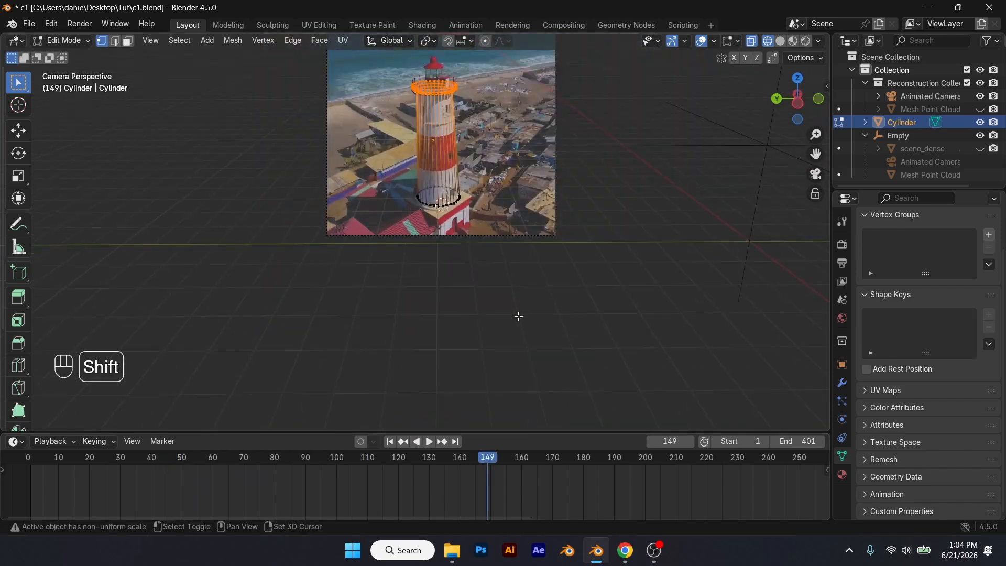
pyautogui.click(502, 300)
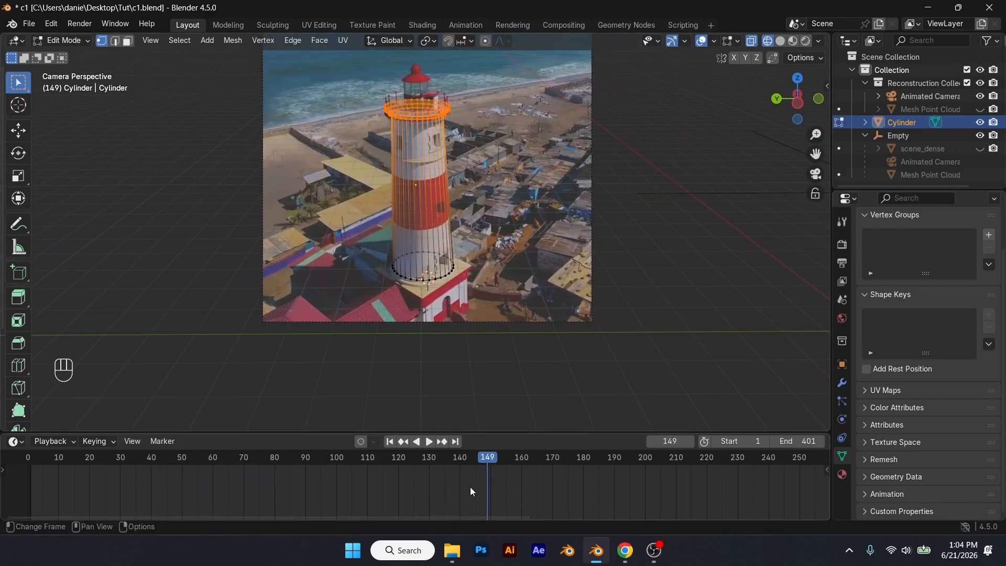
pyautogui.moveTo(492, 457)
pyautogui.mouseDown()
pyautogui.moveTo(541, 455)
pyautogui.moveTo(321, 459)
pyautogui.moveTo(596, 461)
pyautogui.moveTo(407, 460)
pyautogui.moveTo(488, 460)
pyautogui.mouseUp()
pyautogui.keyDown('shift'); pyautogui.moveTo(510, 352); pyautogui.dragTo(496, 422, button='middle'); pyautogui.keyUp('shift')
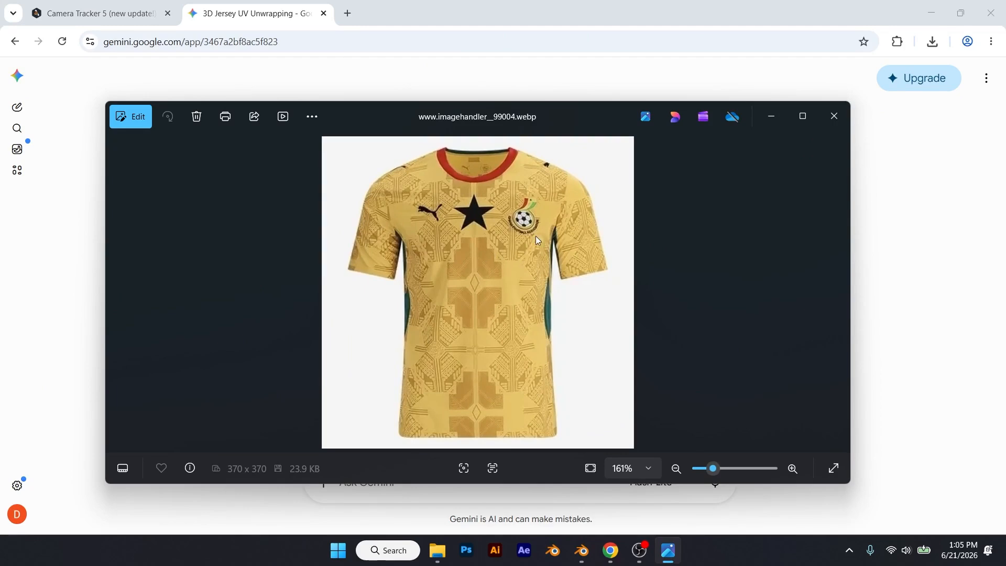
# - In the Gemini chat in Chrome, examine the jersey UV unwrapping prompt and the generated layouts of the jersey parts
pyautogui.click(778, 119)
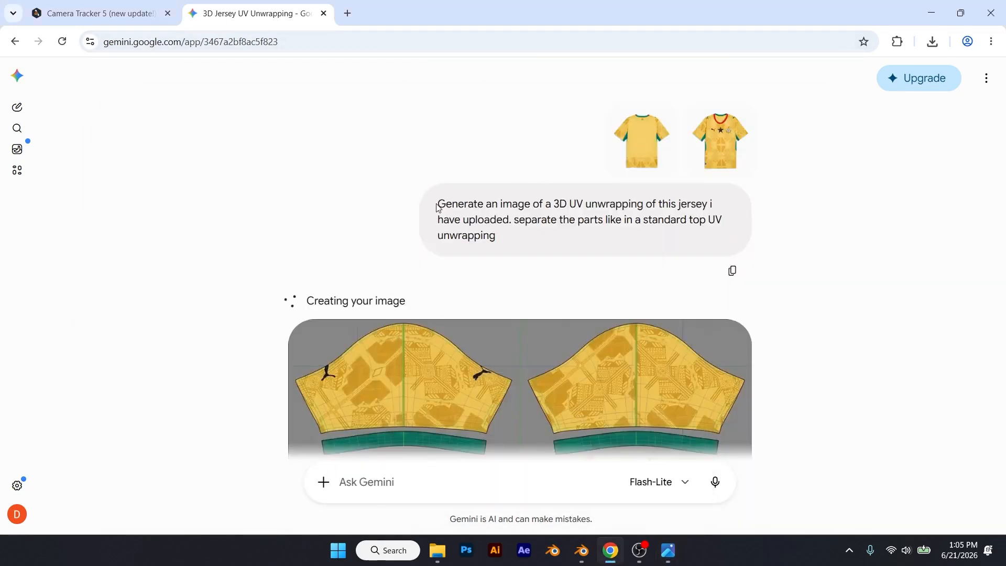
pyautogui.moveTo(438, 207); pyautogui.dragTo(533, 244)
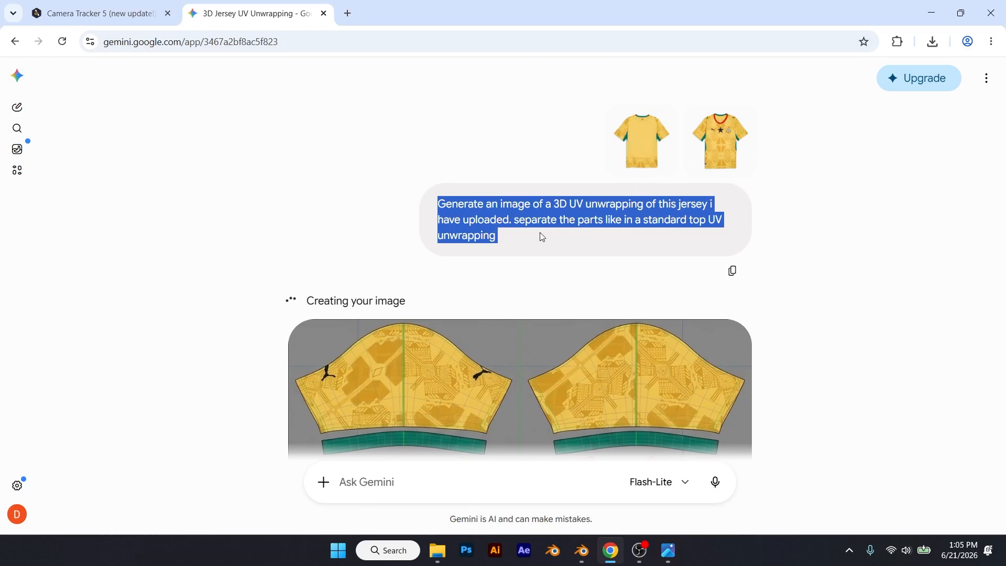
pyautogui.click(555, 241)
pyautogui.scroll(-4, 571, 251)
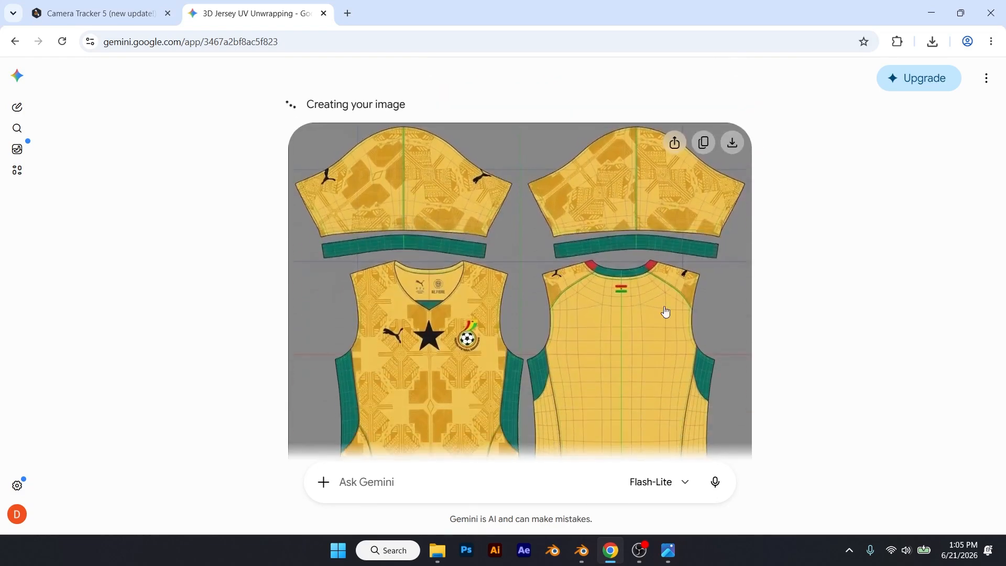
pyautogui.scroll(-1, 580, 316)
pyautogui.scroll(-1, 509, 336)
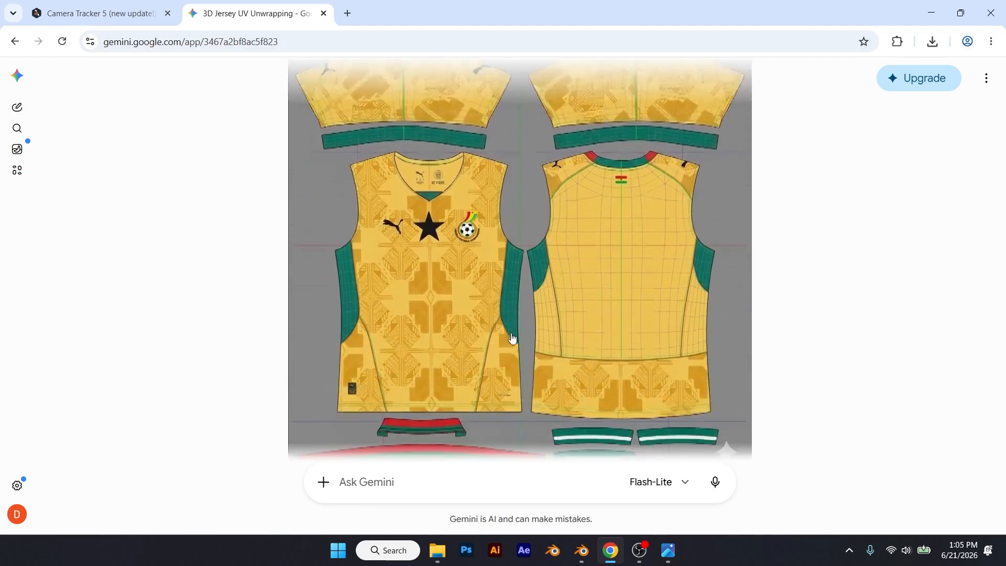
pyautogui.scroll(1, 521, 318)
pyautogui.scroll(-2, 549, 326)
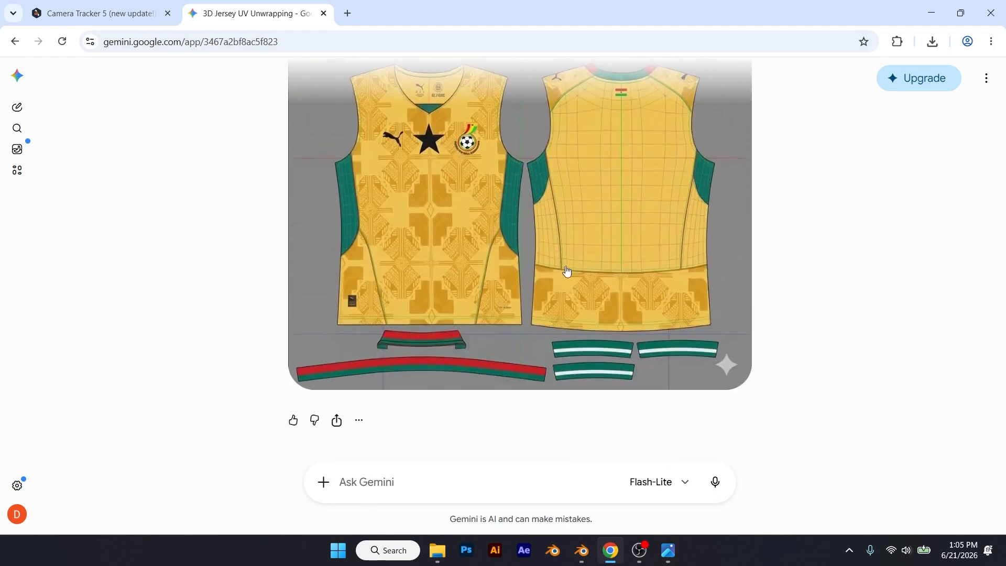
pyautogui.scroll(1, 566, 271)
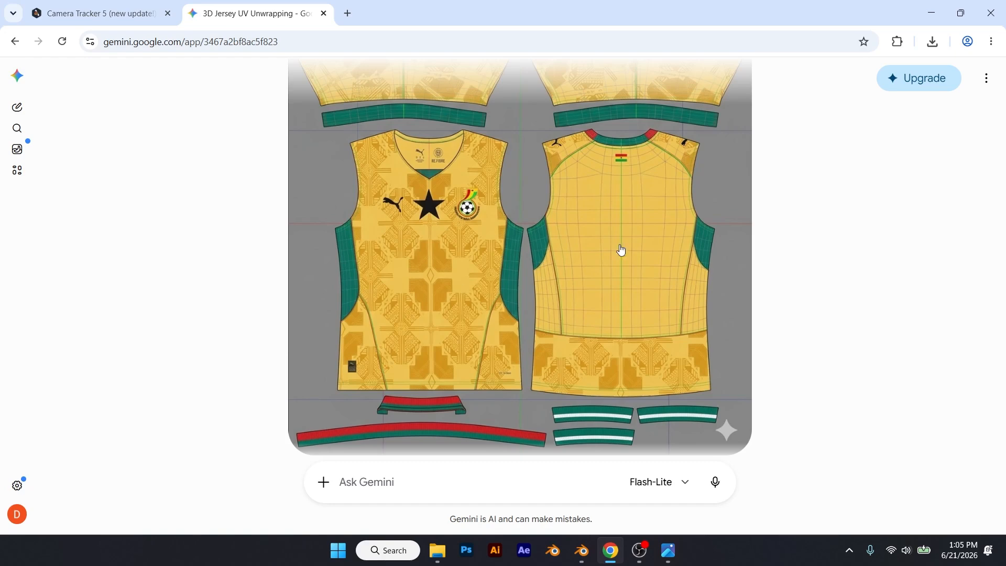
pyautogui.scroll(-2, 621, 250)
pyautogui.scroll(-7, 760, 422)
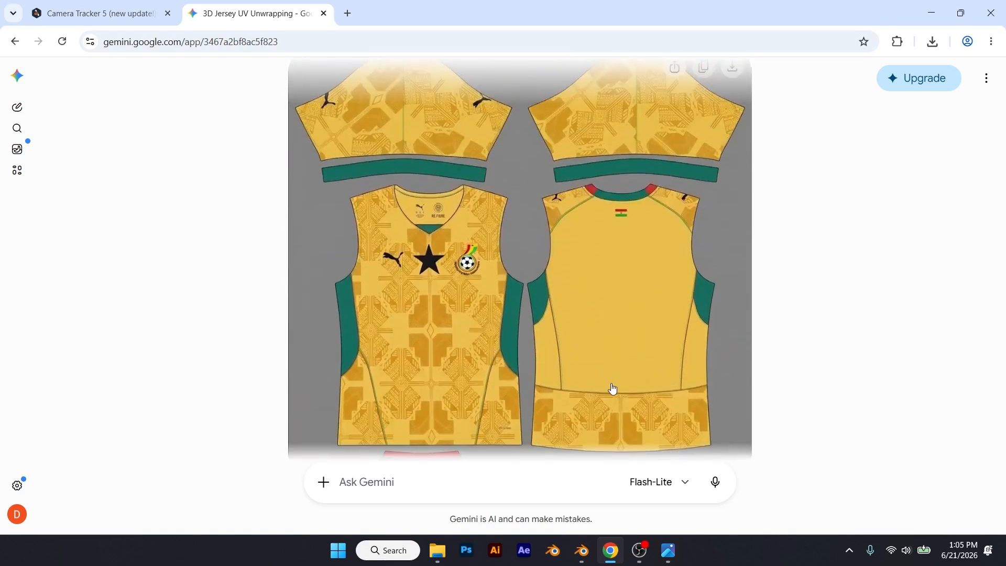
# - Open the T Blender file from the Tut folder and select the HG_TSHIRT_Male.001 T-shirt
pyautogui.click(437, 550)
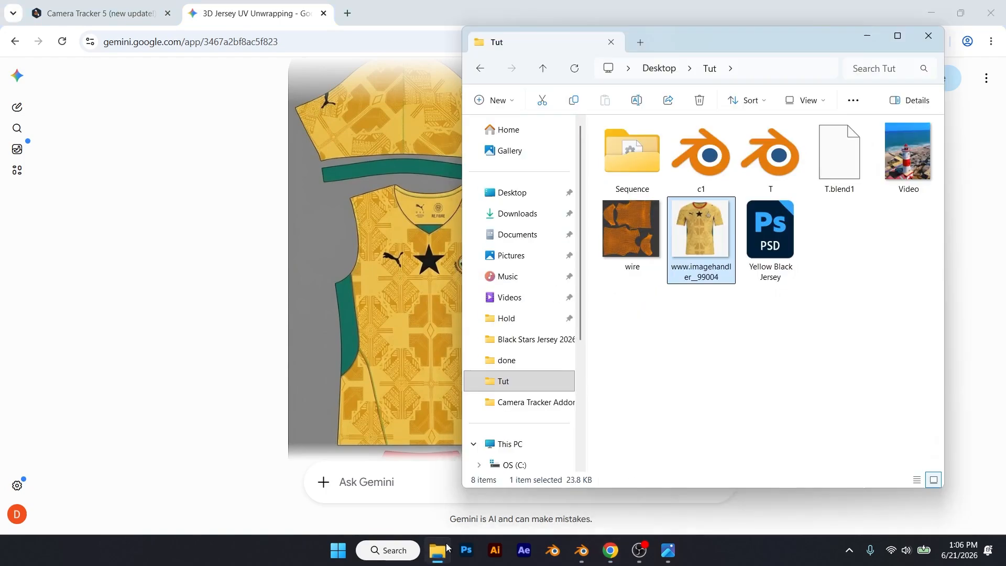
pyautogui.doubleClick(769, 168)
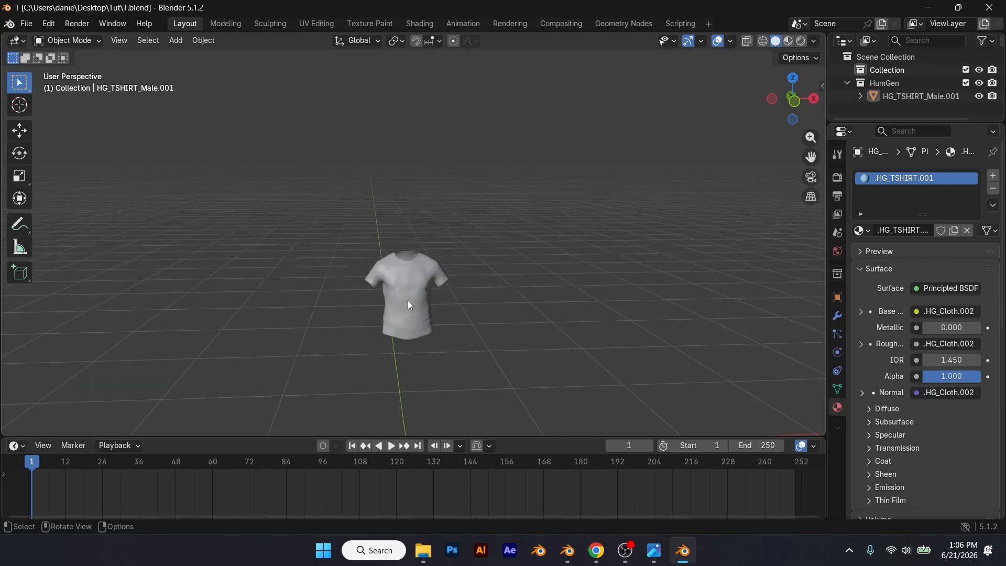
pyautogui.click(407, 302)
pyautogui.scroll(2, 409, 302)
pyautogui.keyDown('shift'); pyautogui.moveTo(483, 290); pyautogui.dragTo(520, 212, button='middle'); pyautogui.keyUp('shift')
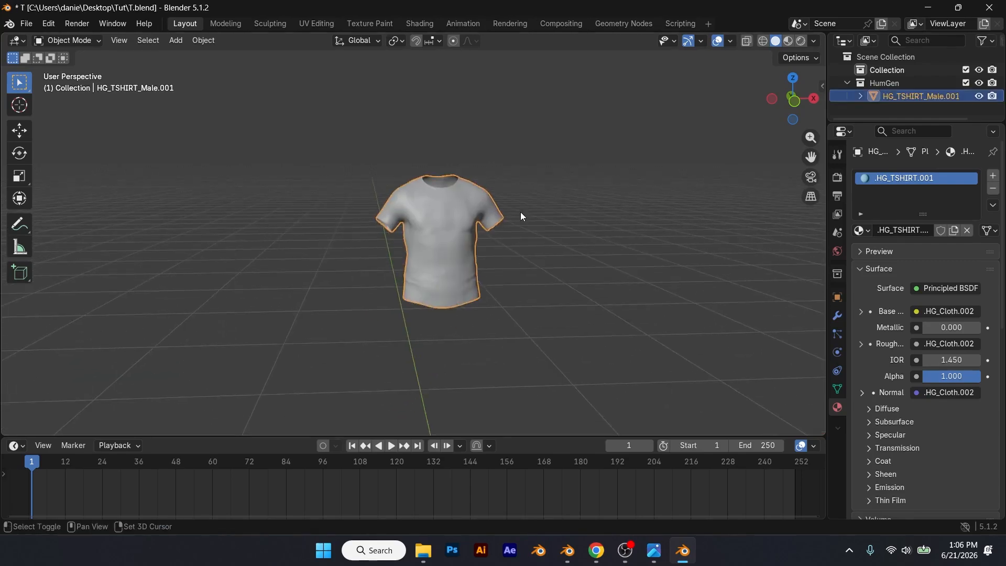
pyautogui.scroll(1, 529, 236)
pyautogui.moveTo(548, 293)
pyautogui.mouseDown(button='middle')
pyautogui.moveTo(603, 328)
pyautogui.moveTo(549, 321)
pyautogui.moveTo(620, 336)
pyautogui.moveTo(561, 330)
pyautogui.mouseUp(button='middle')
# - Switch the viewport to Material Preview and remove the .HG_TSHIRT.001 material slot from the T-shirt
pyautogui.click(787, 41)
pyautogui.scroll(3, 524, 349)
pyautogui.scroll(-2, 560, 330)
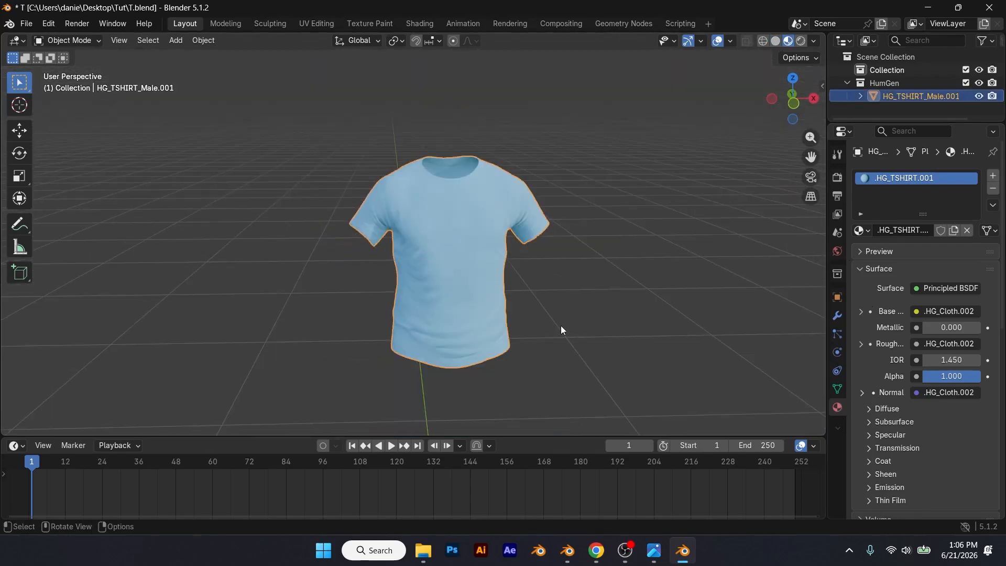
pyautogui.click(991, 191)
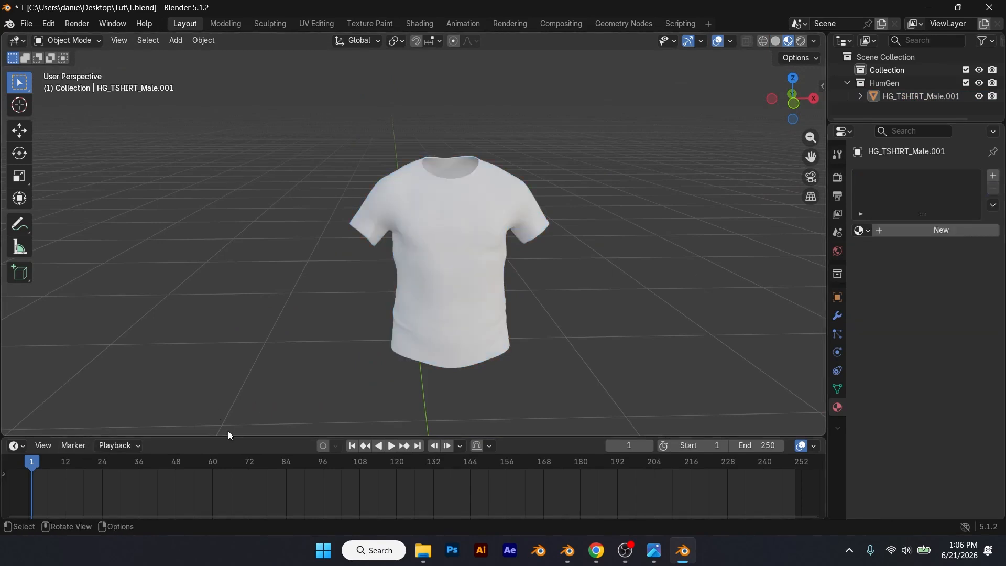
# - Change the Timeline area into a Shader Editor and enlarge it to about half the workspace height
pyautogui.moveTo(228, 434); pyautogui.dragTo(247, 370)
pyautogui.scroll(-2, 407, 296)
pyautogui.scroll(2, 407, 297)
pyautogui.click(14, 378)
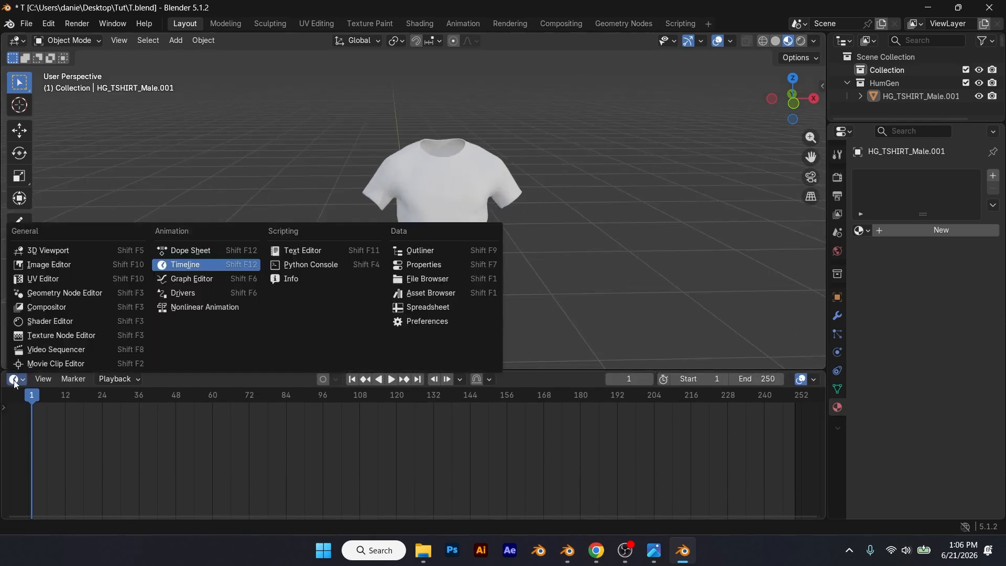
pyautogui.click(49, 321)
pyautogui.moveTo(276, 373); pyautogui.dragTo(293, 272)
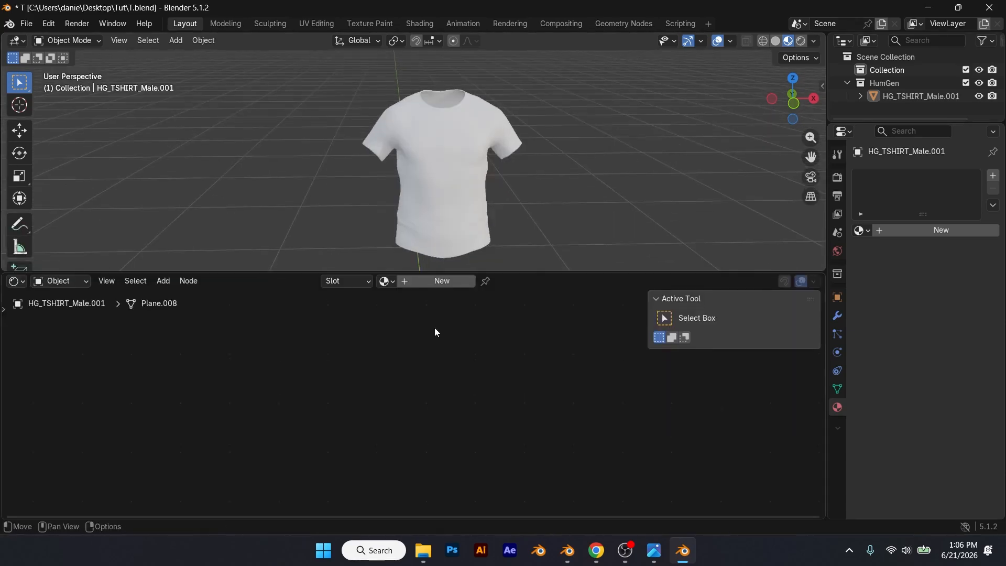
# - Create a new material on the T-shirt and select its Principled BSDF node
pyautogui.click(446, 281)
pyautogui.scroll(4, 447, 439)
pyautogui.click(395, 378)
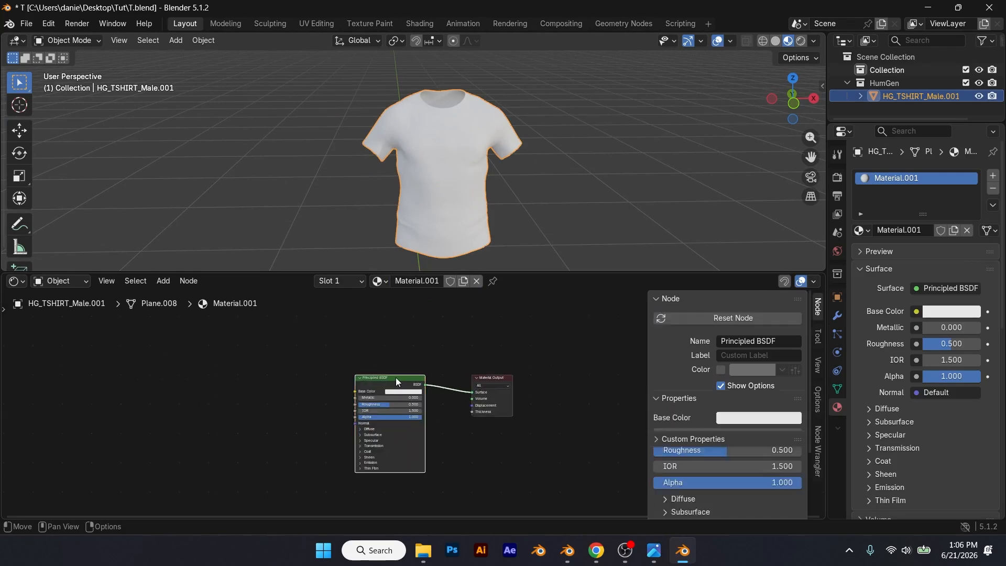
# - Enable the Screencast Keys display in the 3D viewport
pyautogui.press('n')
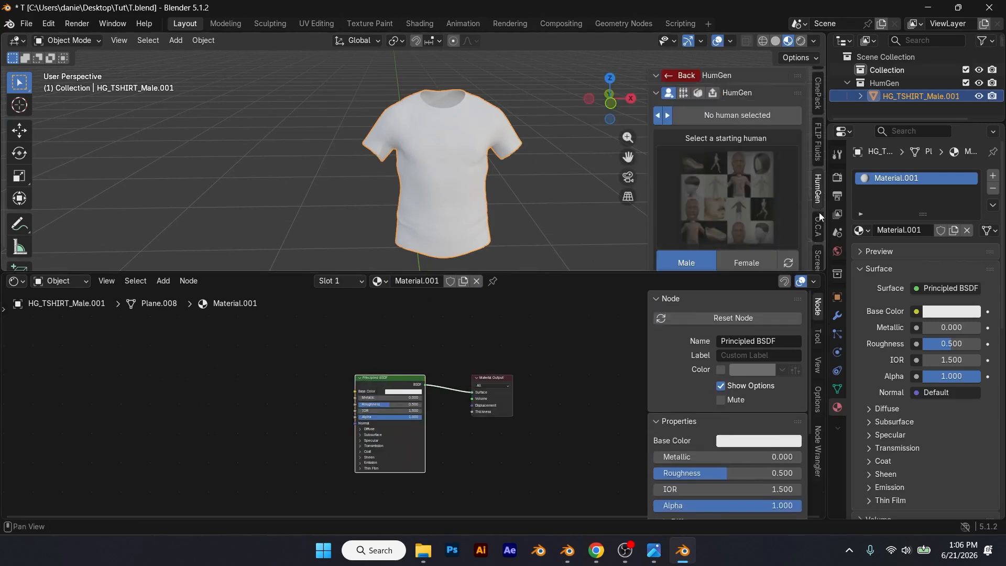
pyautogui.click(819, 229)
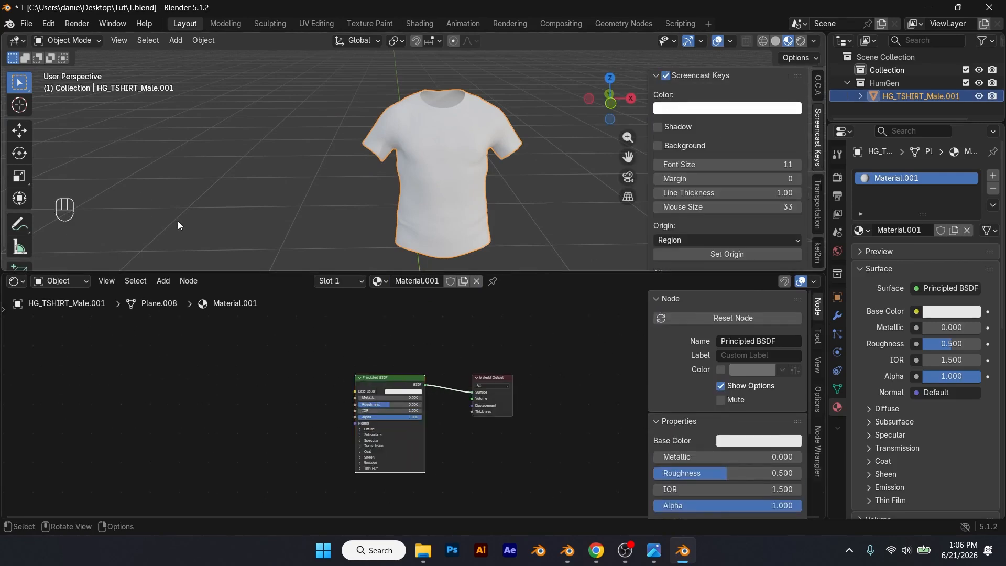
# - Add an Image Texture with Mapping and Texture Coordinate nodes to the shirt material, loading Yellow Black Jersey.psd from the Black Stars Jersey 2026 cgi folder
pyautogui.press('n')
pyautogui.hotkey('ctrl', 't')
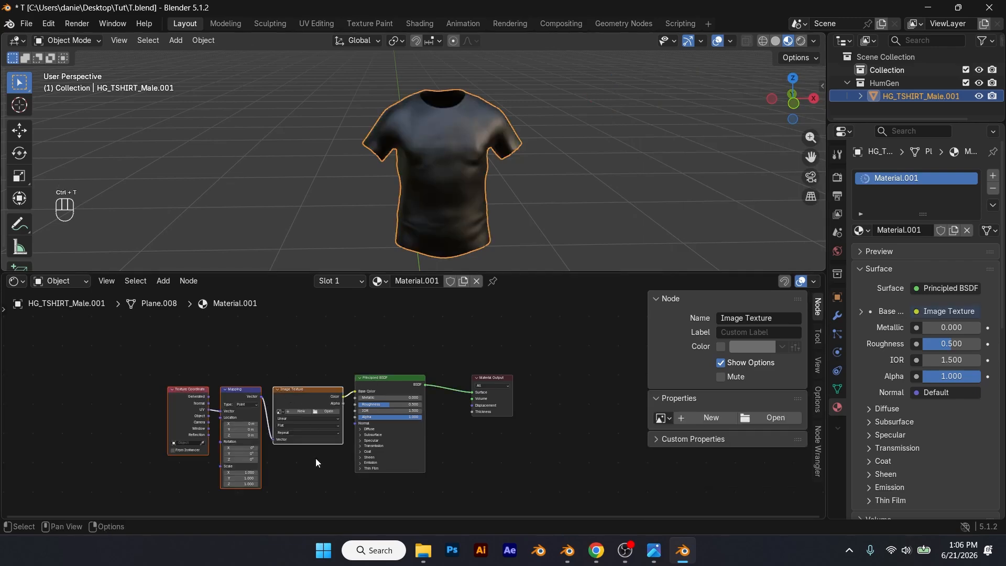
pyautogui.scroll(1, 315, 458)
pyautogui.click(313, 413)
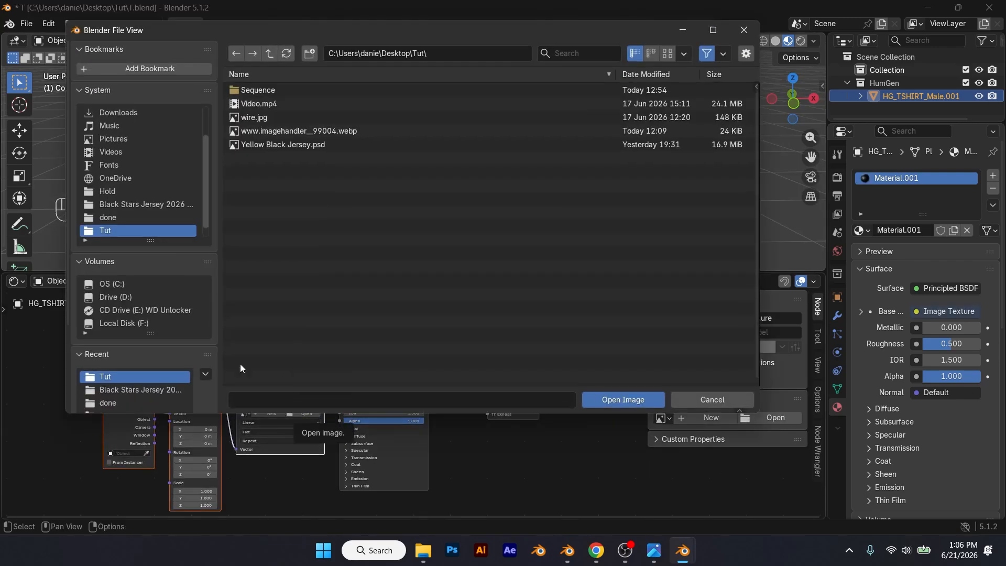
pyautogui.click(148, 203)
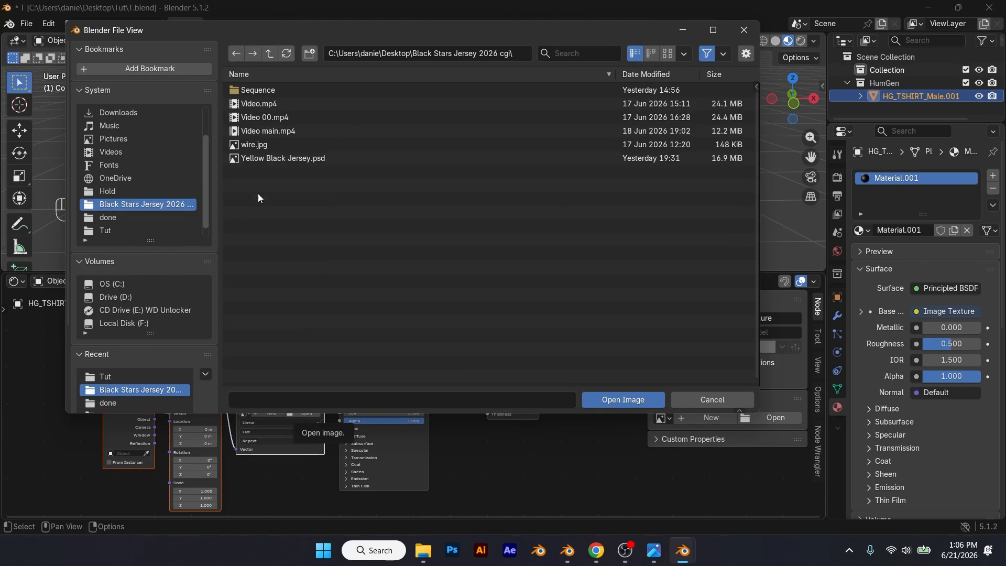
pyautogui.doubleClick(282, 158)
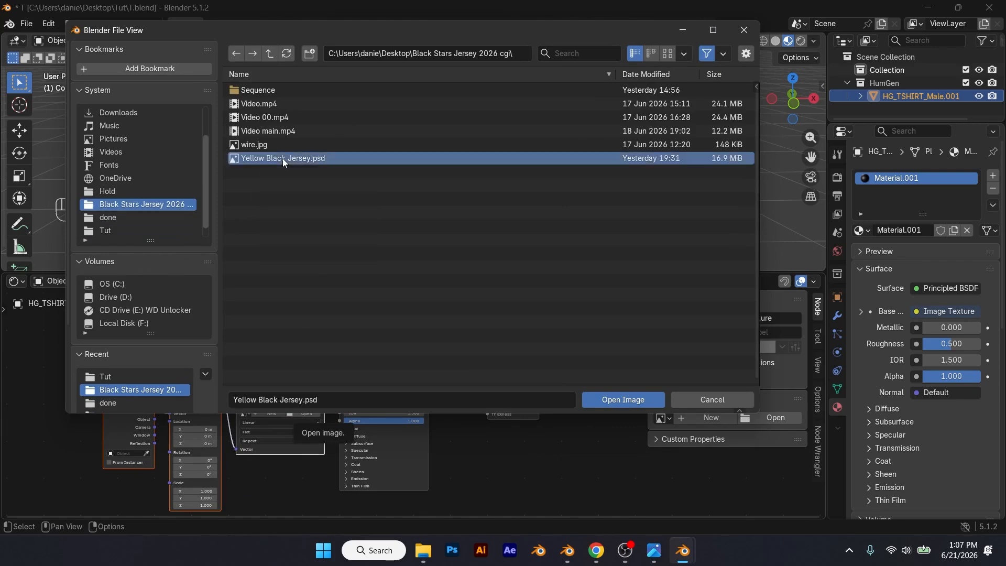
# - Change the Shader Editor to a UV Editor, enlarge it, and show the T-shirt's UVs in Edit Mode
pyautogui.click(15, 281)
pyautogui.click(49, 330)
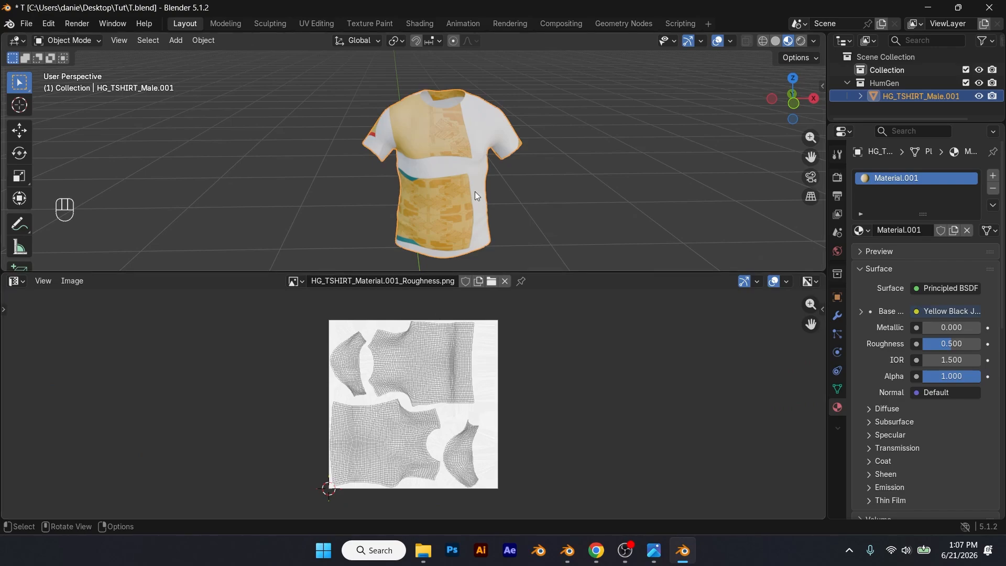
pyautogui.press('Tab')
pyautogui.scroll(5, 475, 203)
pyautogui.scroll(4, 493, 427)
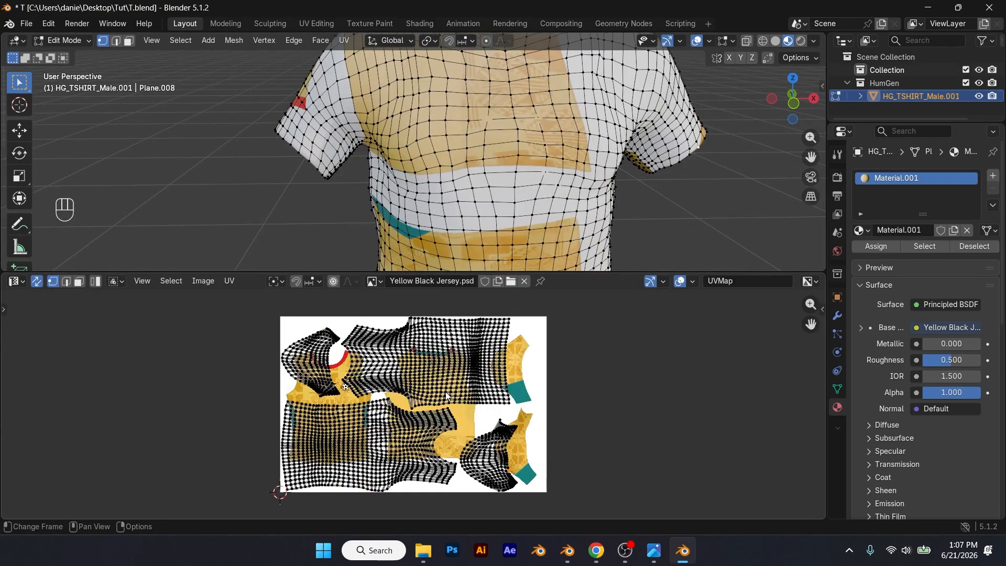
pyautogui.scroll(-1, 447, 396)
pyautogui.moveTo(419, 273); pyautogui.dragTo(419, 209)
# - Move the front, back and both sleeve UV islands off the jersey image into the empty space around it
pyautogui.press('l')
pyautogui.press('g')
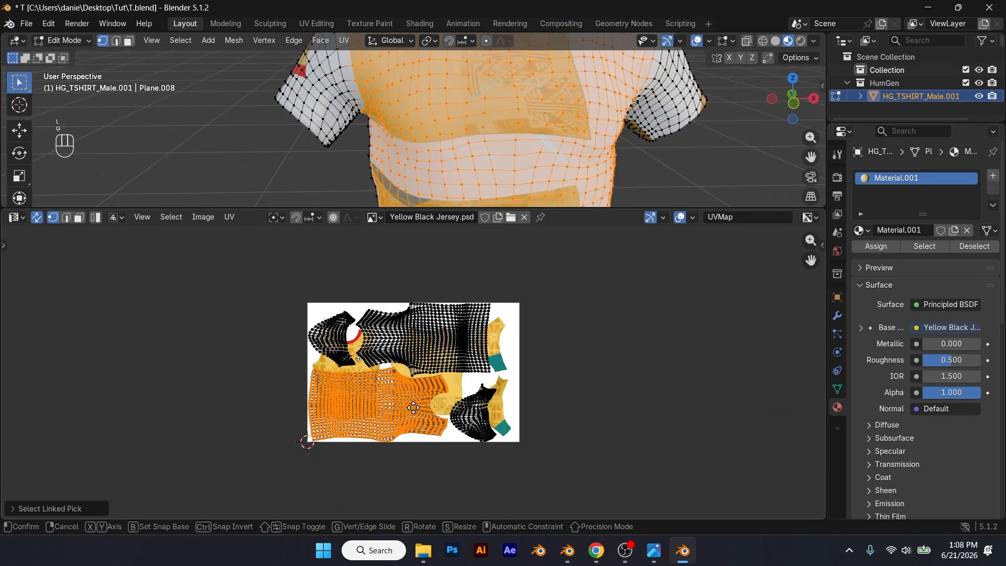
pyautogui.click(331, 339)
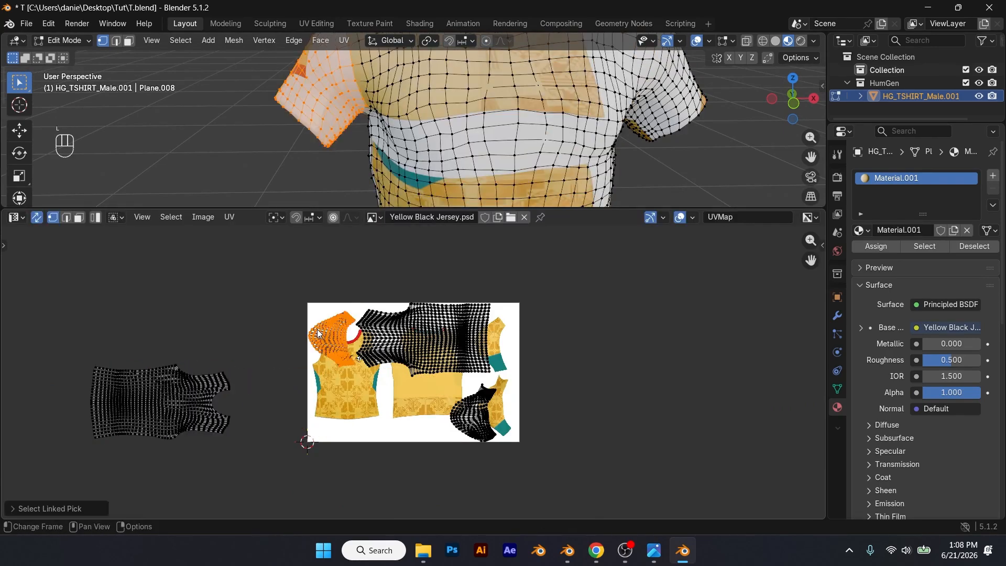
pyautogui.press('g')
pyautogui.click(168, 303)
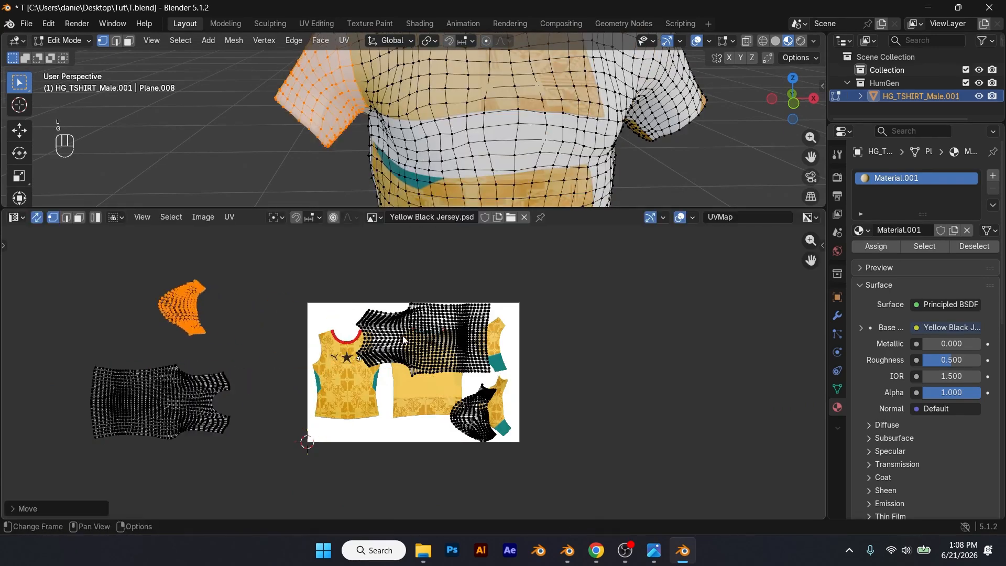
pyautogui.press('l')
pyautogui.press('g')
pyautogui.click(629, 346)
pyautogui.press('l')
pyautogui.press('g')
pyautogui.click(644, 434)
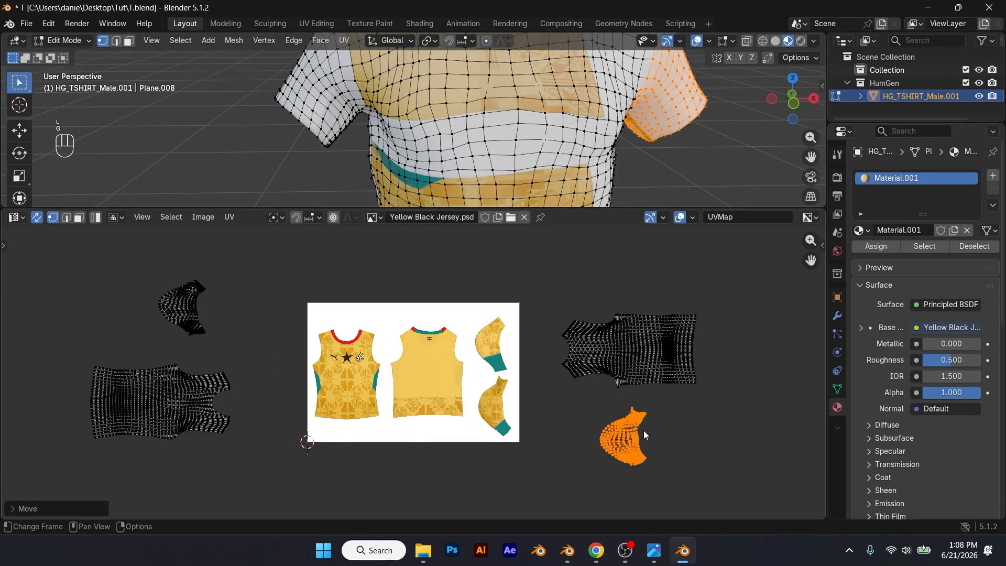
# - Place the front UV island over the jersey front artwork, rotate it upright, and shorten it along Y
pyautogui.press('l')
pyautogui.press('g')
pyautogui.click(438, 385)
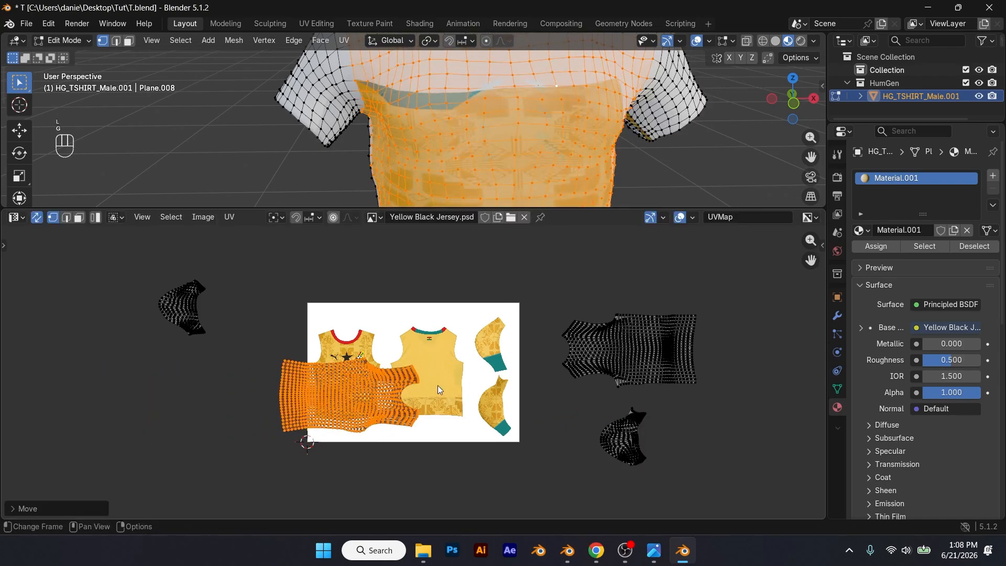
pyautogui.press('r')
pyautogui.click(374, 422)
pyautogui.scroll(2, 374, 422)
pyautogui.scroll(-1, 374, 422)
pyautogui.press('r')
pyautogui.press('r')
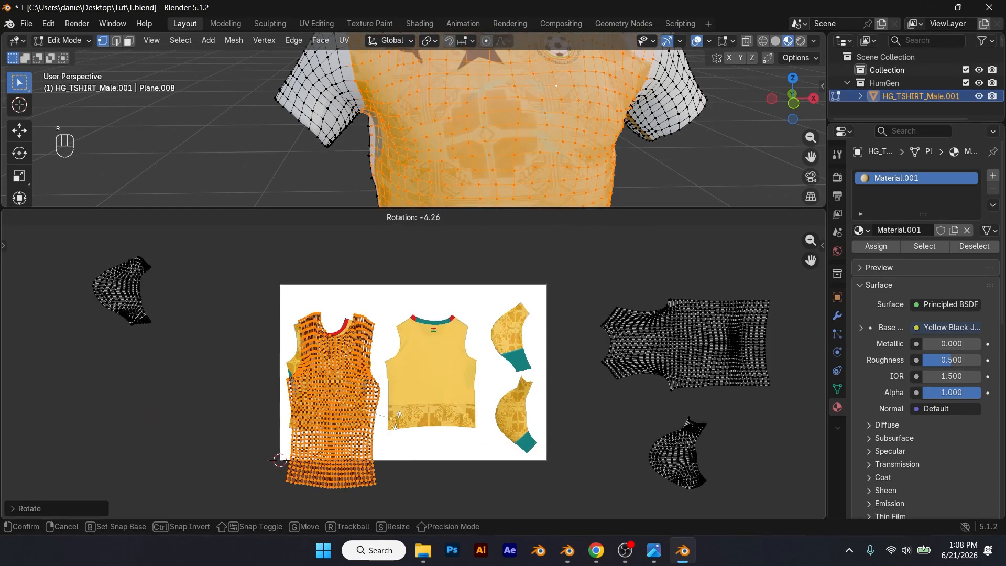
pyautogui.press('g')
pyautogui.press('s')
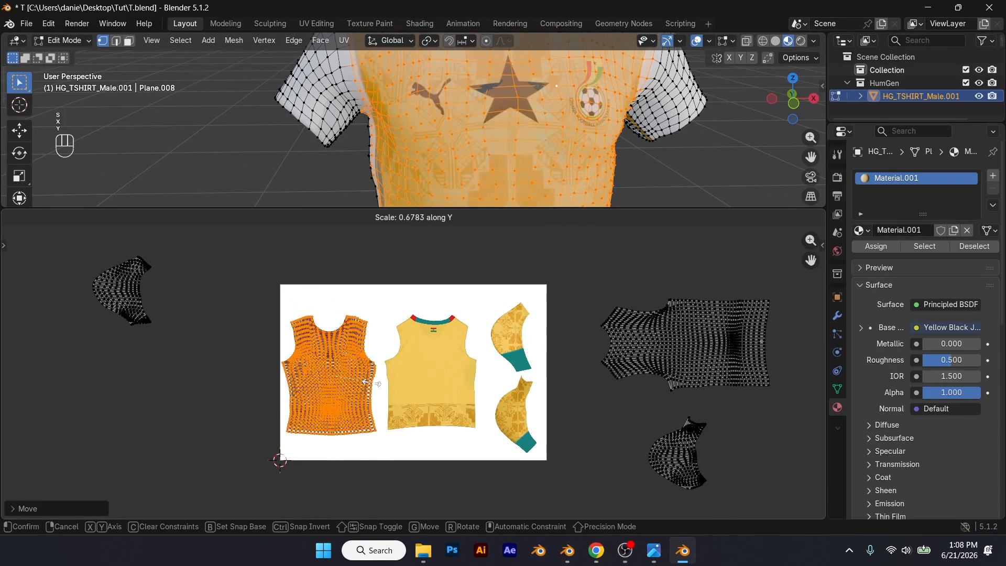
# - Fine-tune the front island's overall and X scale to match the jersey front outline, and deselect it
pyautogui.scroll(4, 393, 387)
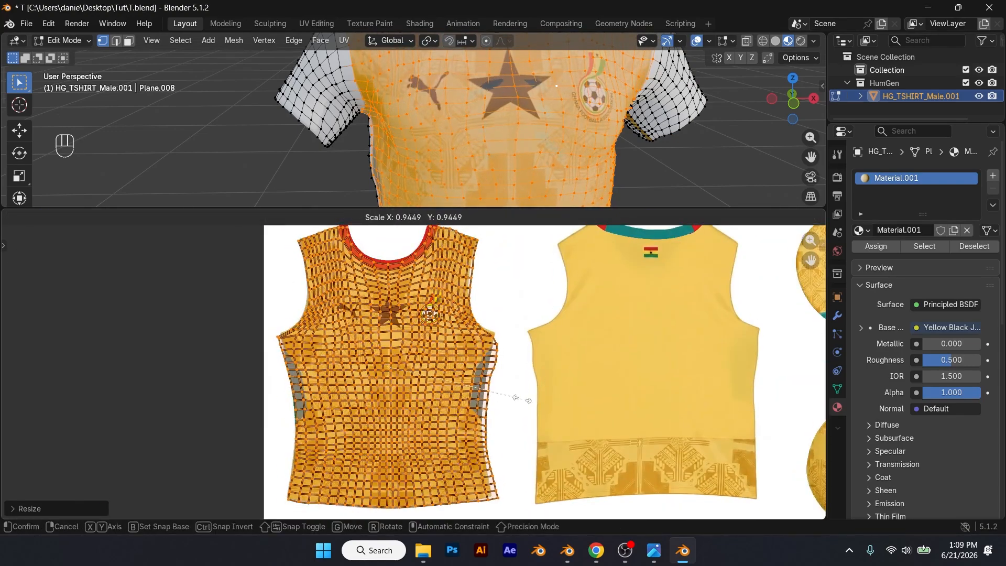
pyautogui.click(509, 434)
pyautogui.press('s')
pyautogui.press('x')
pyautogui.click(504, 435)
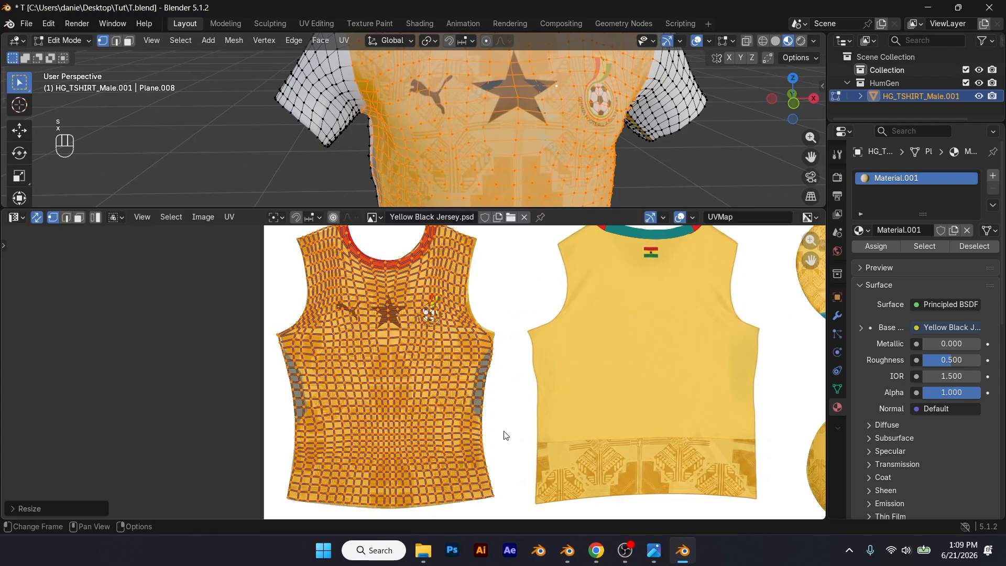
pyautogui.scroll(-2, 464, 404)
pyautogui.click(681, 157)
pyautogui.scroll(-4, 676, 155)
pyautogui.moveTo(555, 136)
pyautogui.mouseDown(button='middle')
pyautogui.moveTo(647, 117)
pyautogui.moveTo(550, 125)
pyautogui.mouseUp(button='middle')
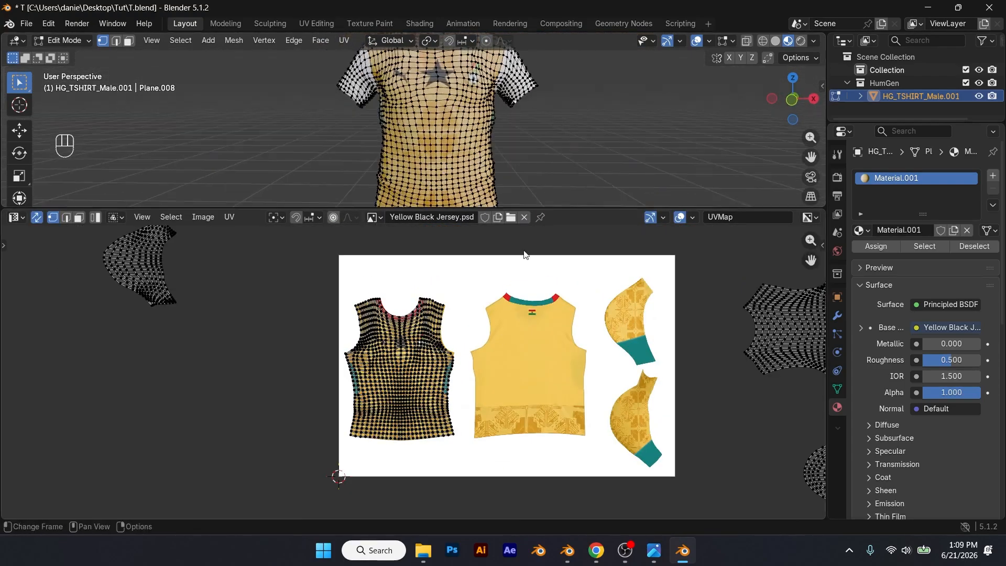
# - Place the back UV island over the jersey back artwork and rotate it upright
pyautogui.scroll(-3, 401, 346)
pyautogui.click(685, 342)
pyautogui.press('l')
pyautogui.press('h')
pyautogui.hotkey('ctrl', 'z')
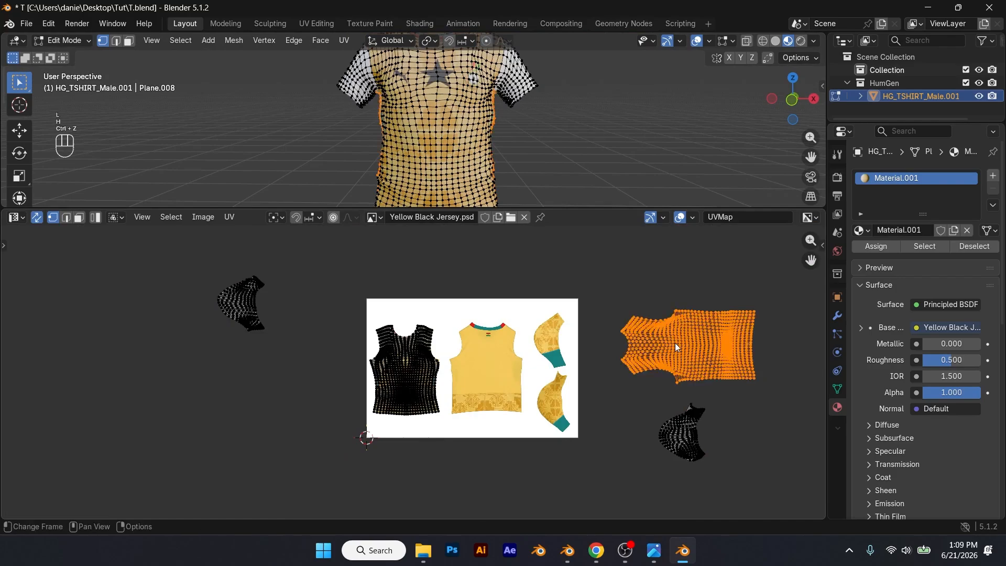
pyautogui.press('g')
pyautogui.click(485, 358)
pyautogui.press('r')
pyautogui.click(555, 414)
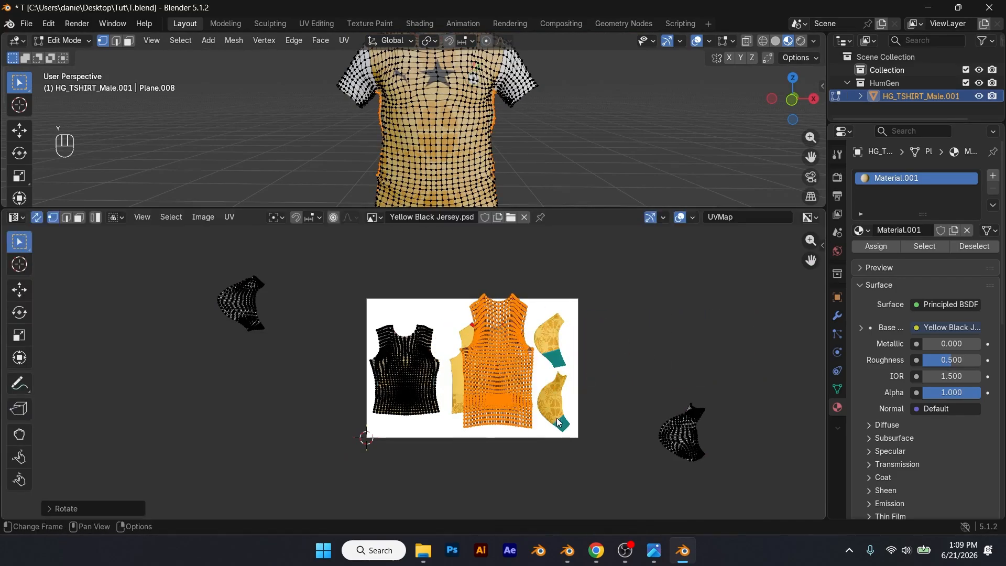
pyautogui.press('g')
pyautogui.click(545, 412)
# - Shorten the back island along Y and reposition it over the jersey back artwork
pyautogui.scroll(2, 565, 409)
pyautogui.press('s')
pyautogui.press('y')
pyautogui.click(594, 383)
pyautogui.scroll(4, 608, 386)
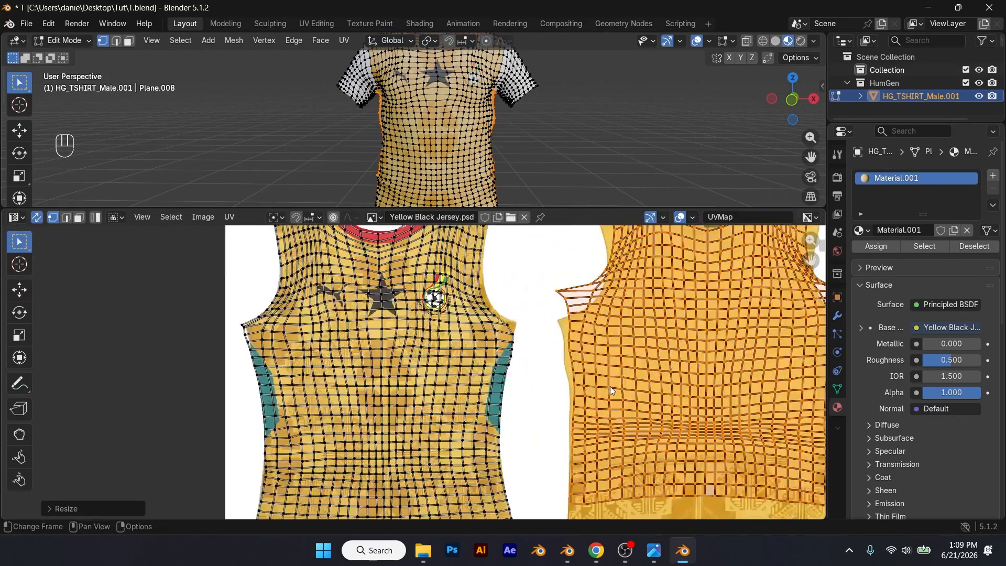
pyautogui.scroll(-4, 556, 357)
pyautogui.press('g')
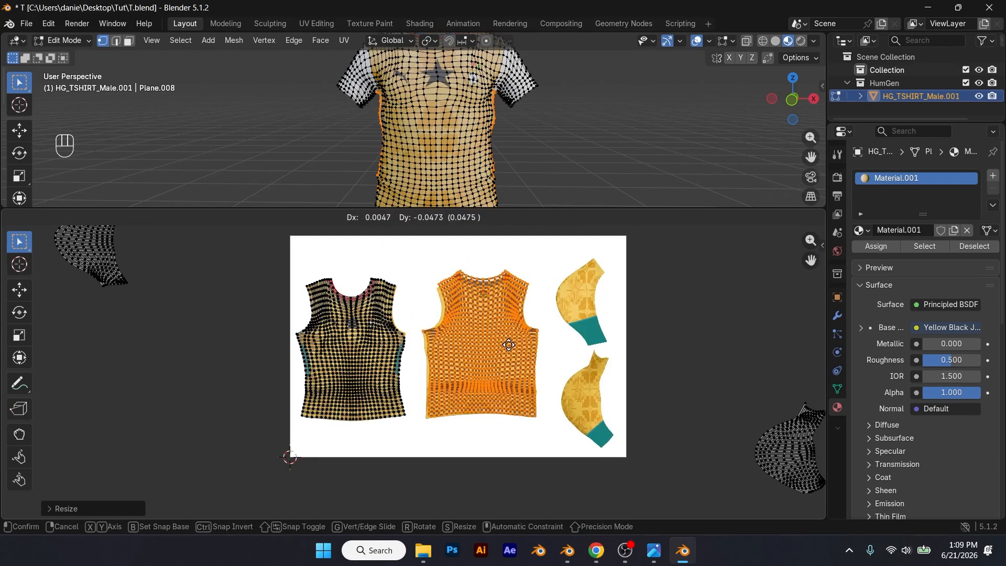
pyautogui.click(512, 351)
# - Refine the back island's Y scale and position to fit the jersey back outline, and check the shirt from the side
pyautogui.scroll(2, 623, 351)
pyautogui.press('s')
pyautogui.press('y')
pyautogui.click(602, 348)
pyautogui.press('g')
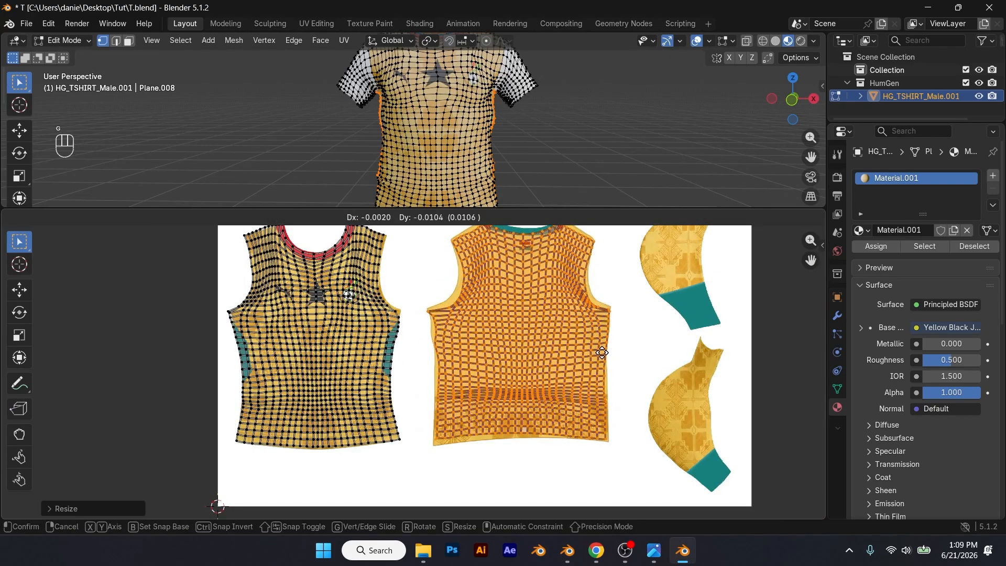
pyautogui.press('s')
pyautogui.press('y')
pyautogui.click(621, 349)
pyautogui.scroll(-1, 627, 347)
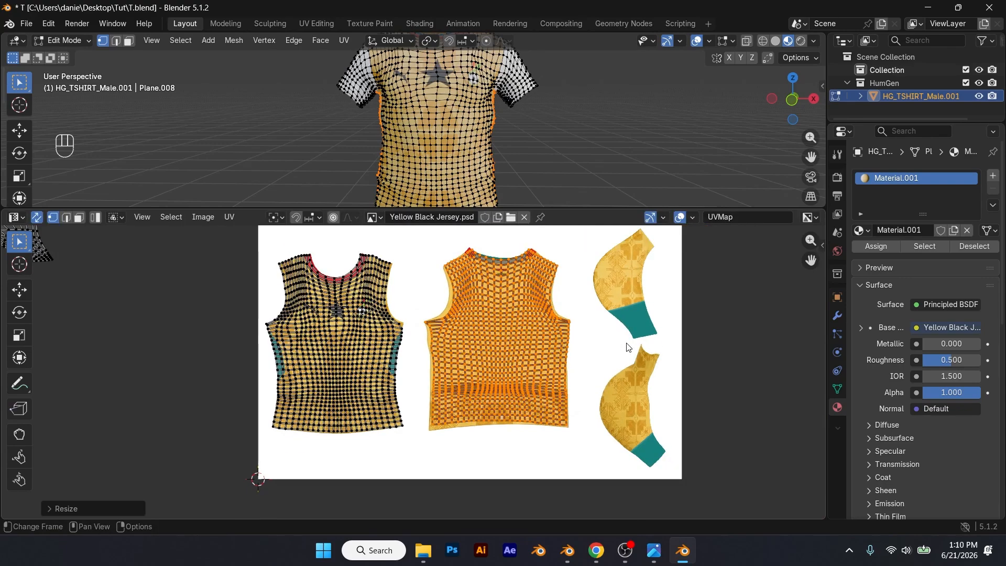
pyautogui.moveTo(587, 152); pyautogui.dragTo(567, 118, button='middle')
pyautogui.scroll(-2, 600, 317)
pyautogui.press('Tab')
pyautogui.press('Tab')
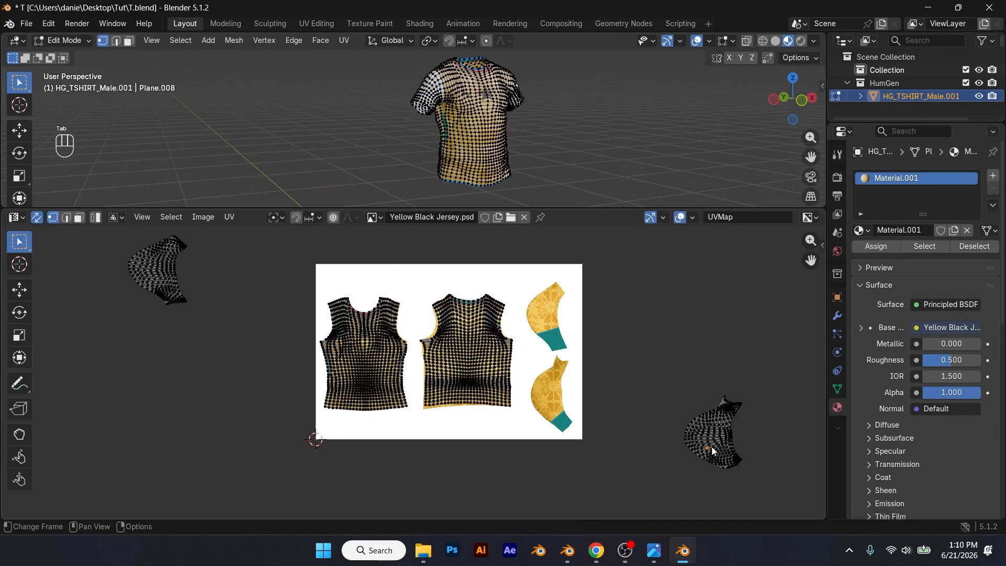
# - Narrow the wearer's left sleeve UV island along X and place it on the lower sleeve artwork
pyautogui.press('l')
pyautogui.press('g')
pyautogui.click(555, 323)
pyautogui.scroll(4, 555, 322)
pyautogui.scroll(-4, 602, 351)
pyautogui.scroll(4, 614, 358)
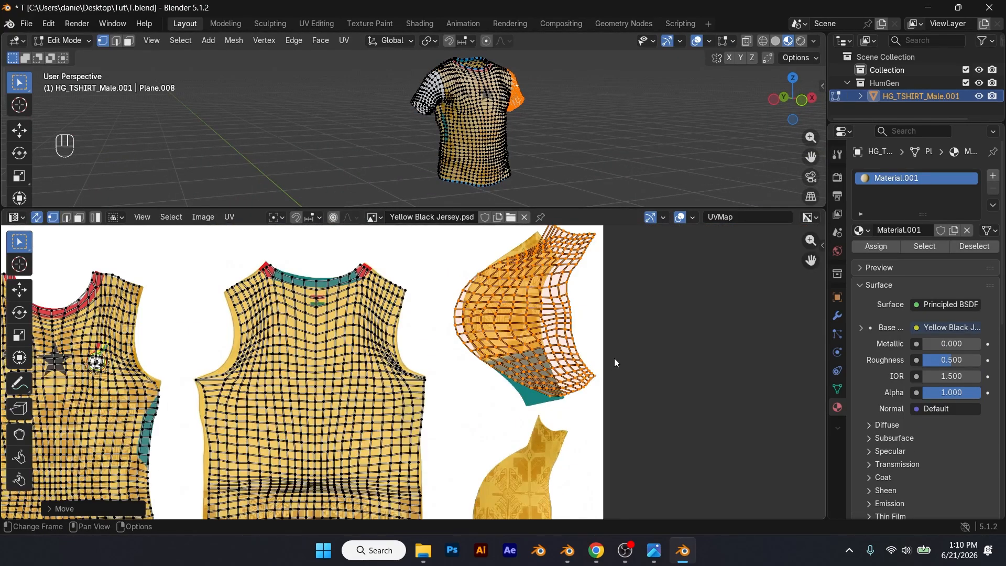
pyautogui.press('s')
pyautogui.press('x')
pyautogui.click(584, 348)
pyautogui.scroll(-3, 585, 347)
pyautogui.press('g')
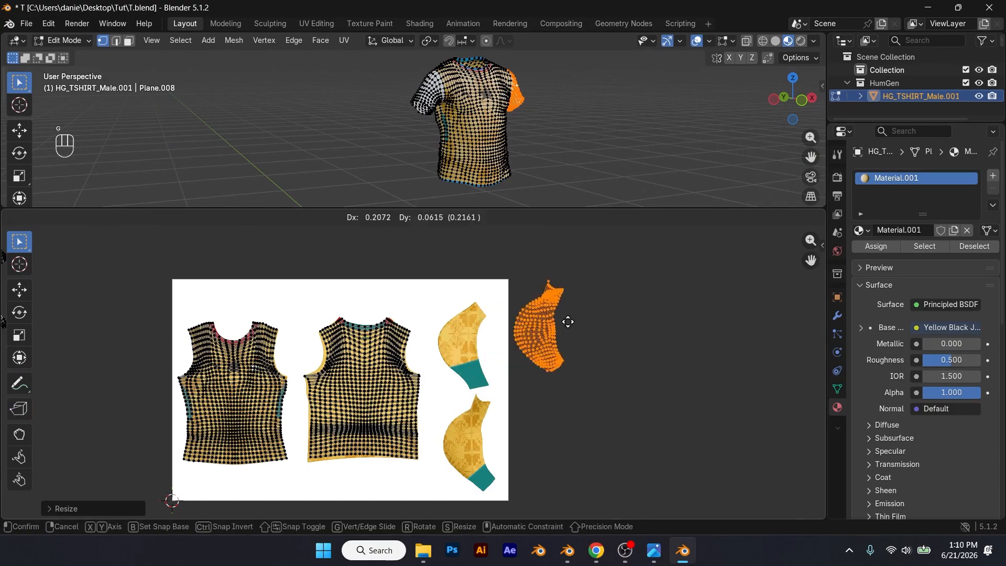
pyautogui.click(498, 437)
# - Fine-tune the left sleeve island's position and X scale to match the lower sleeve artwork
pyautogui.scroll(3, 516, 440)
pyautogui.moveTo(517, 441); pyautogui.dragTo(527, 323, button='middle')
pyautogui.scroll(1, 528, 321)
pyautogui.press('g')
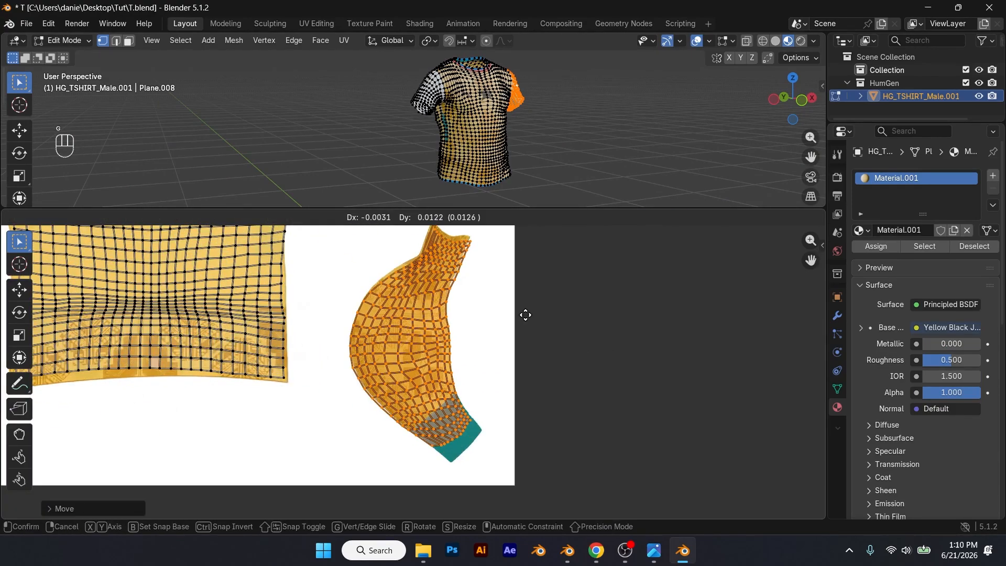
pyautogui.click(525, 314)
pyautogui.press('s')
pyautogui.press('x')
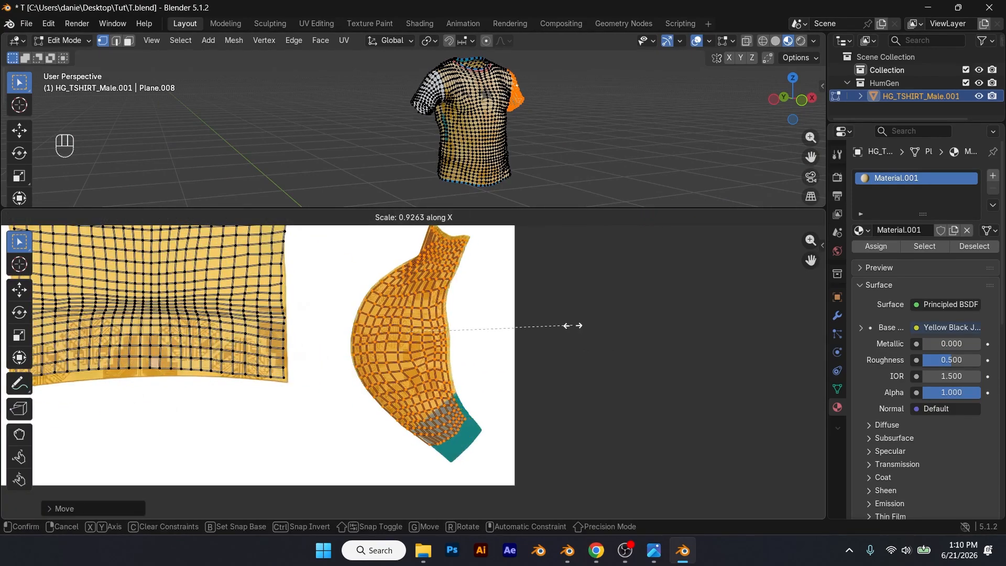
pyautogui.click(581, 333)
# - Move the wearer's right sleeve UV island onto the upper sleeve artwork and narrow it along X
pyautogui.scroll(-5, 560, 312)
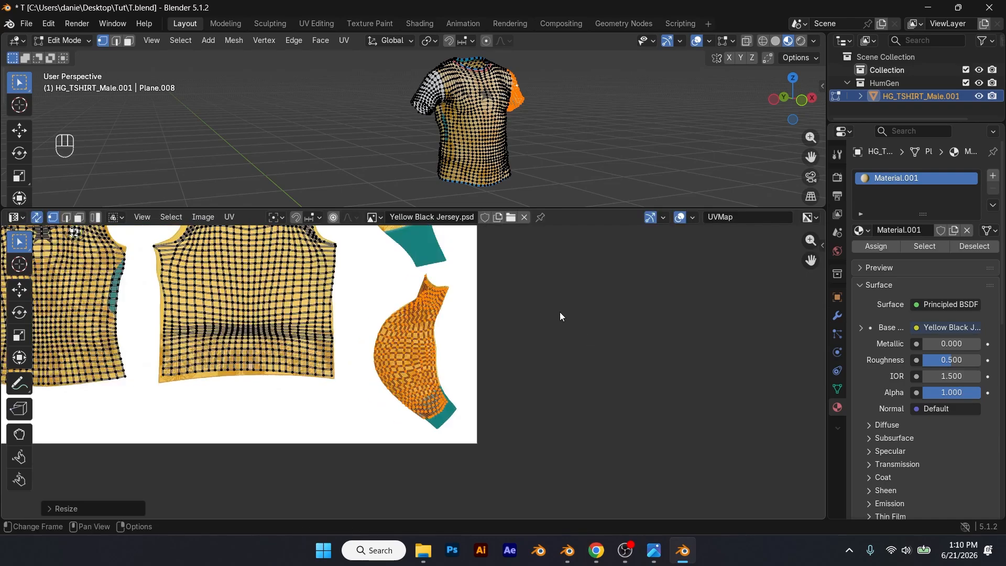
pyautogui.press('g')
pyautogui.click(426, 298)
pyautogui.scroll(6, 426, 298)
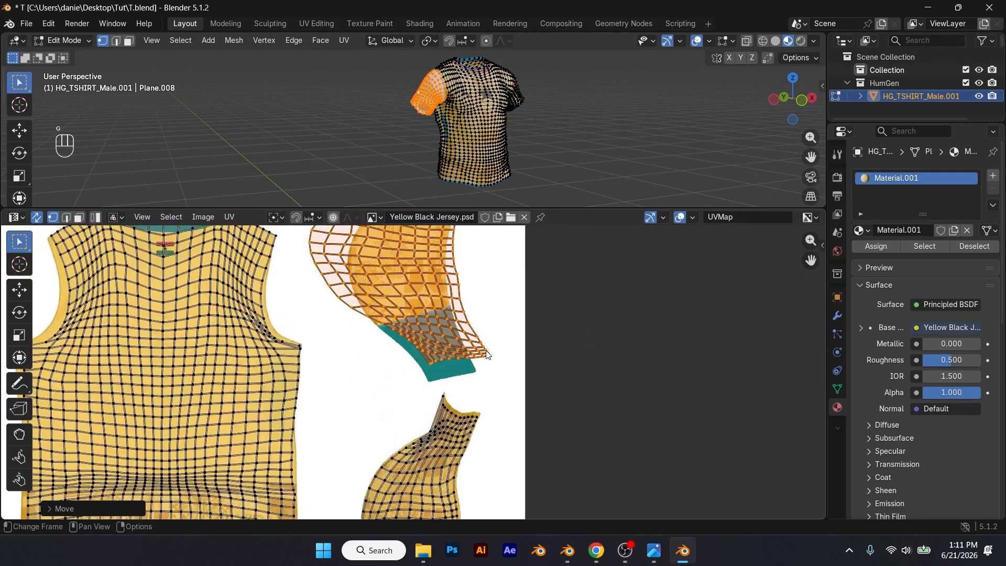
pyautogui.moveTo(516, 290); pyautogui.dragTo(578, 410, button='middle')
pyautogui.scroll(2, 578, 410)
pyautogui.press('s')
pyautogui.press('x')
pyautogui.click(498, 383)
# - Adjust the right sleeve island's position and its Y and X scale to fit the upper sleeve artwork
pyautogui.scroll(-2, 498, 387)
pyautogui.press('g')
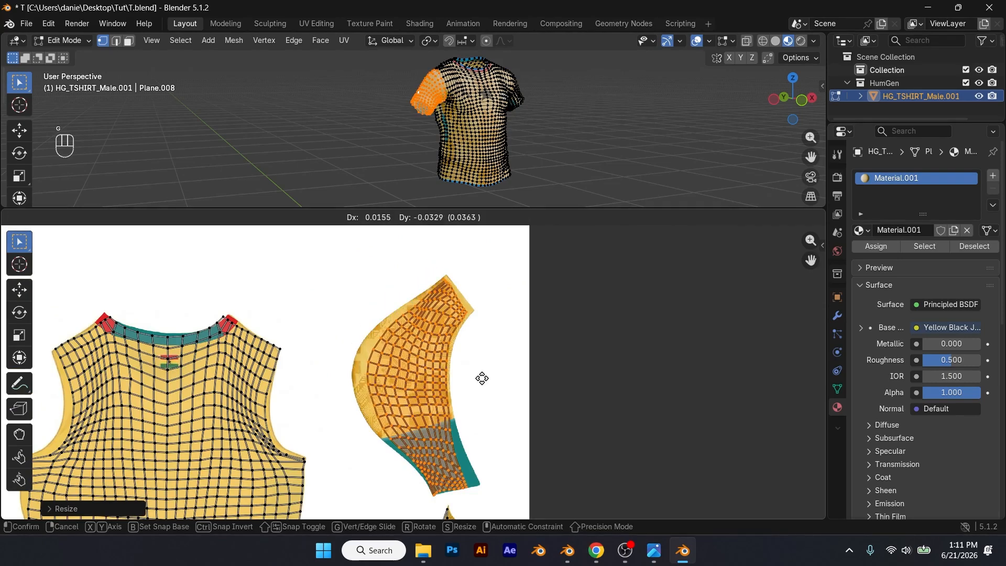
pyautogui.press('x')
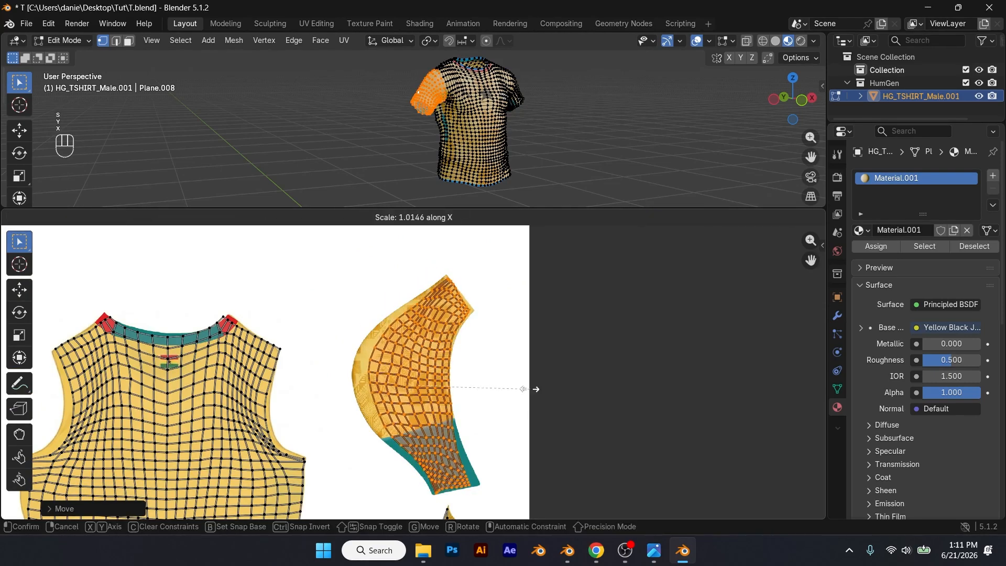
pyautogui.click(542, 392)
pyautogui.press('g')
pyautogui.click(528, 391)
# - Return to Object Mode, enlarge the 3D viewport, and examine the jersey's front, sleeves and collar
pyautogui.press('Tab')
pyautogui.click(568, 152)
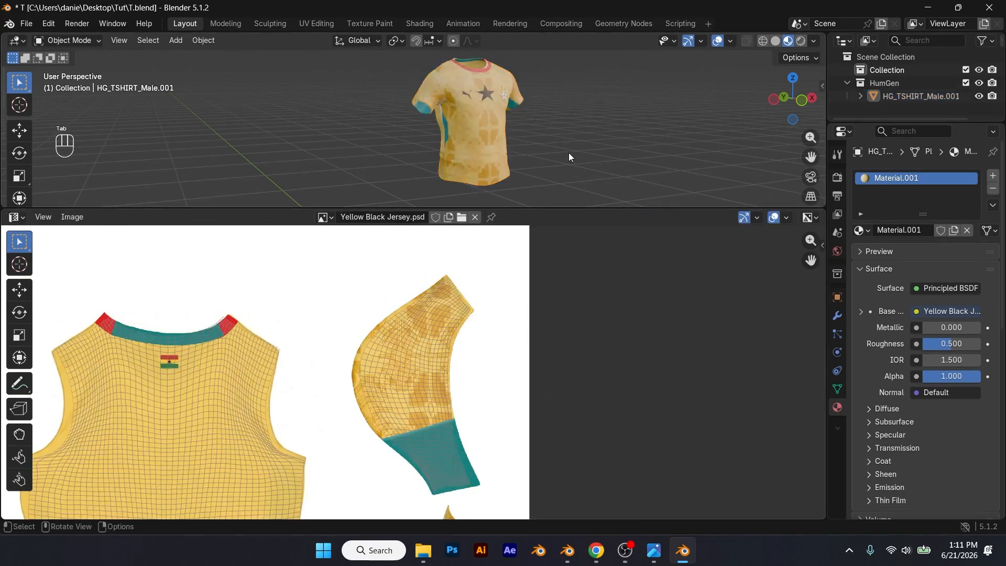
pyautogui.moveTo(568, 153); pyautogui.dragTo(532, 160, button='middle')
pyautogui.scroll(6, 531, 160)
pyautogui.scroll(-4, 531, 160)
pyautogui.moveTo(536, 113); pyautogui.dragTo(505, 70, button='middle')
pyautogui.moveTo(593, 209); pyautogui.dragTo(593, 244)
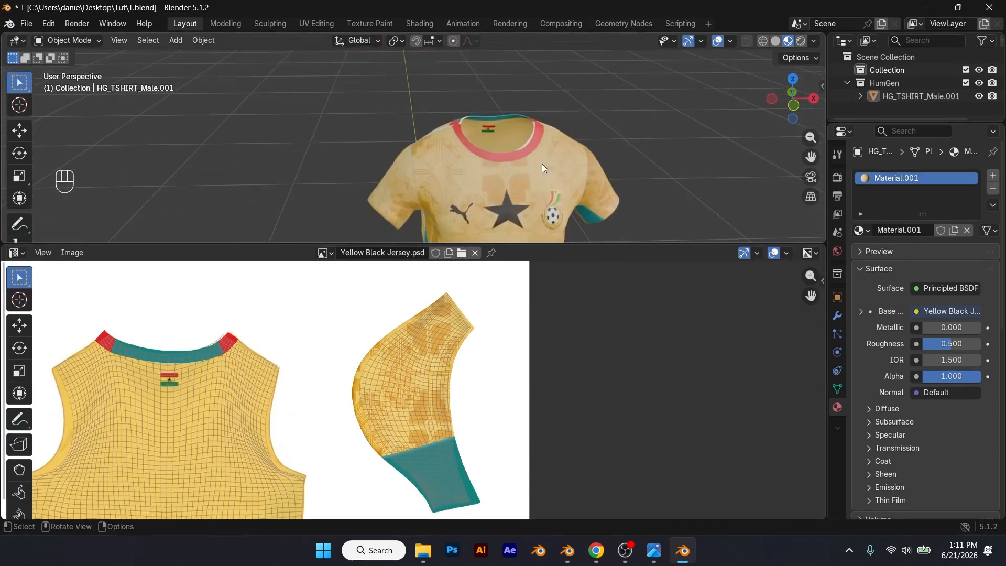
# - Open the T-shirt mesh in Edit Mode to check the back UV island's neckline against the artwork
pyautogui.click(531, 137)
pyautogui.press('Tab')
pyautogui.moveTo(246, 344); pyautogui.dragTo(246, 344)
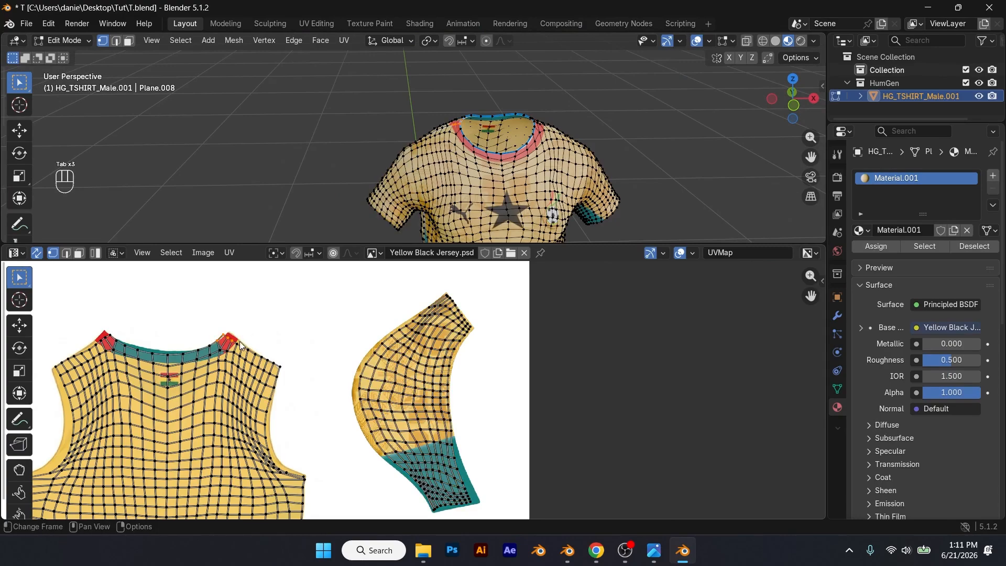
pyautogui.scroll(-3, 309, 337)
pyautogui.scroll(1, 320, 339)
pyautogui.moveTo(333, 344); pyautogui.dragTo(402, 359, button='middle')
pyautogui.scroll(3, 402, 359)
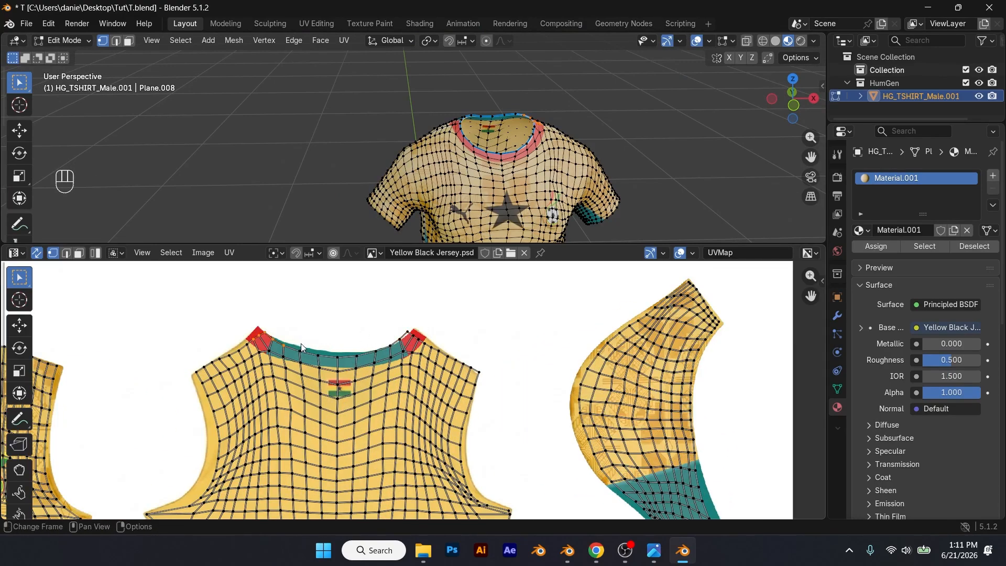
pyautogui.moveTo(438, 368); pyautogui.dragTo(429, 382)
pyautogui.scroll(-2, 425, 385)
pyautogui.press('l')
pyautogui.press('s')
pyautogui.press('y')
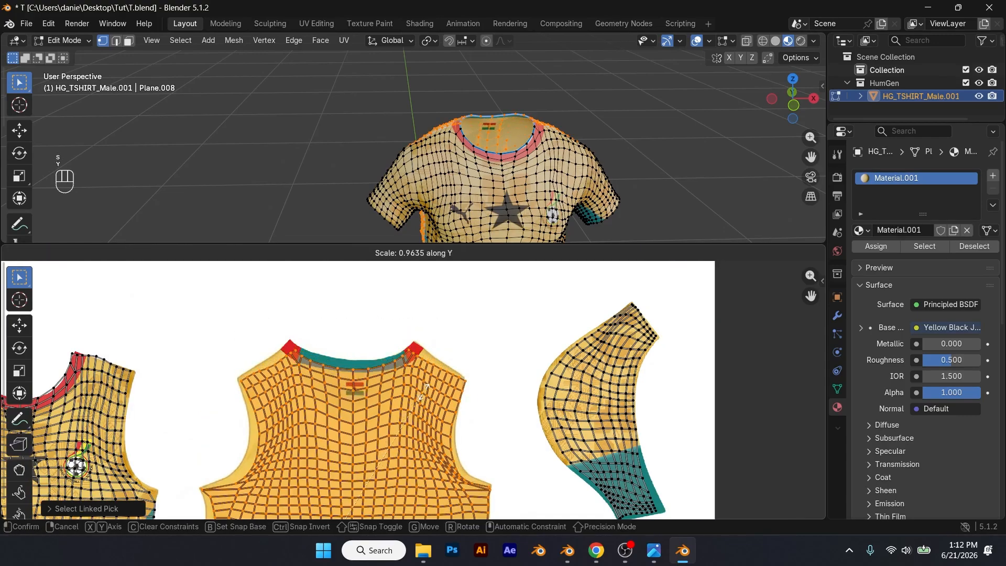
pyautogui.rightClick(421, 388)
# - Move the stray neckline UV point on the front island's crest side onto the red collar artwork
pyautogui.scroll(-3, 421, 388)
pyautogui.moveTo(245, 417); pyautogui.dragTo(381, 361, button='middle')
pyautogui.scroll(2, 381, 362)
pyautogui.click(382, 362)
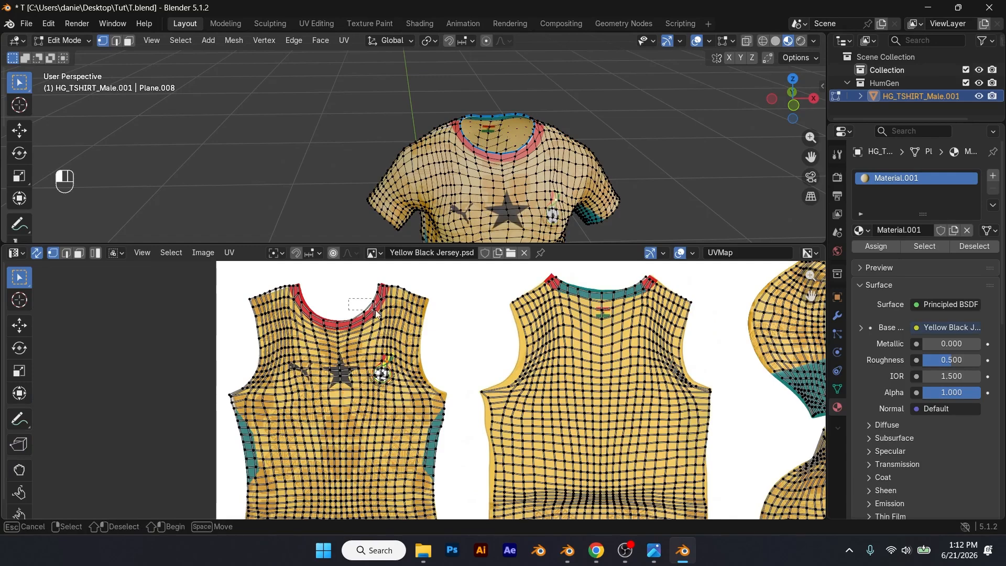
pyautogui.scroll(2, 375, 310)
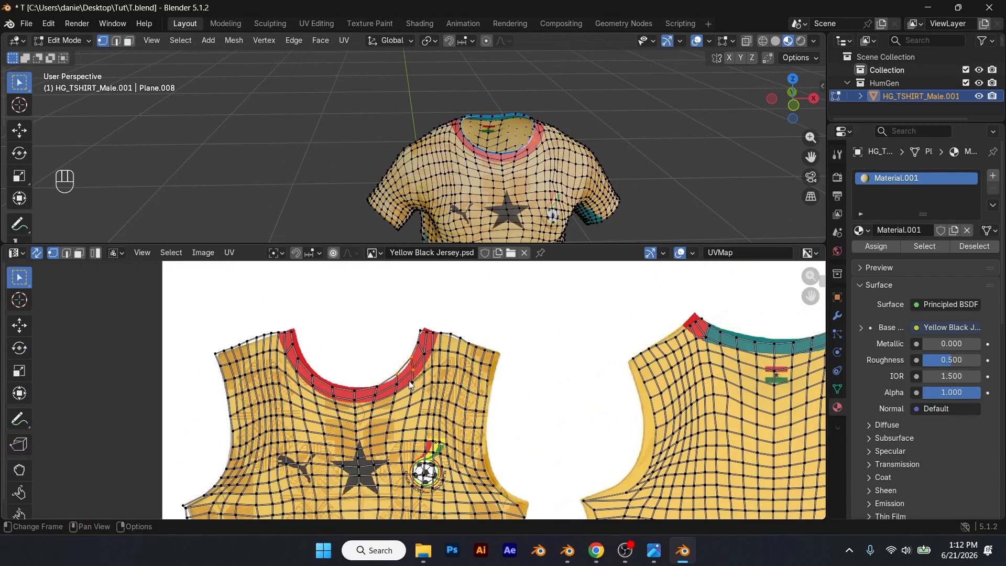
pyautogui.press('g')
pyautogui.click(411, 386)
# - Nudge the front island's outer shoulder corner inward and adjust the upper neckline point on the opposite side
pyautogui.moveTo(221, 329); pyautogui.dragTo(226, 358)
pyautogui.press('g')
pyautogui.click(226, 360)
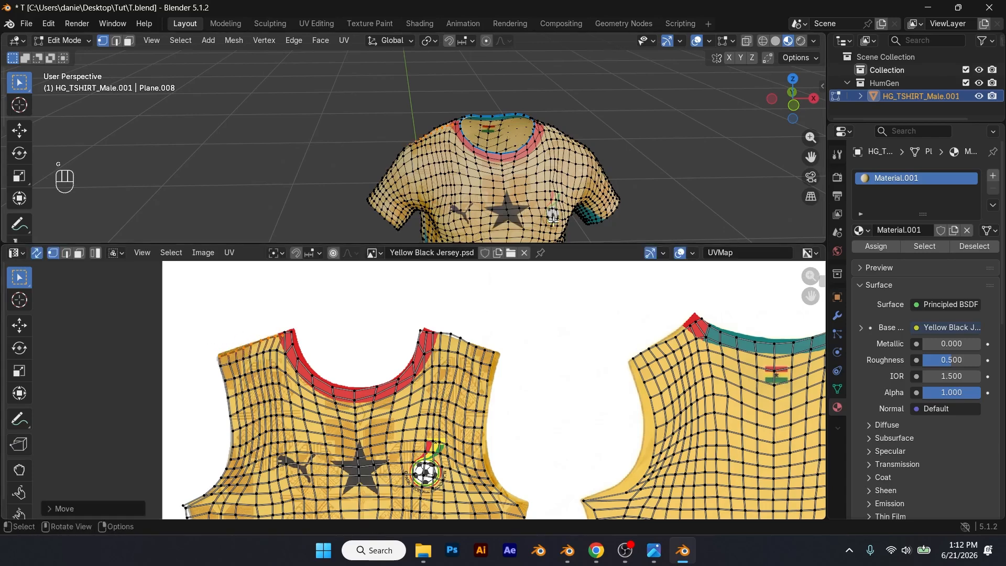
pyautogui.press('Tab')
pyautogui.press('Tab')
pyautogui.press('g')
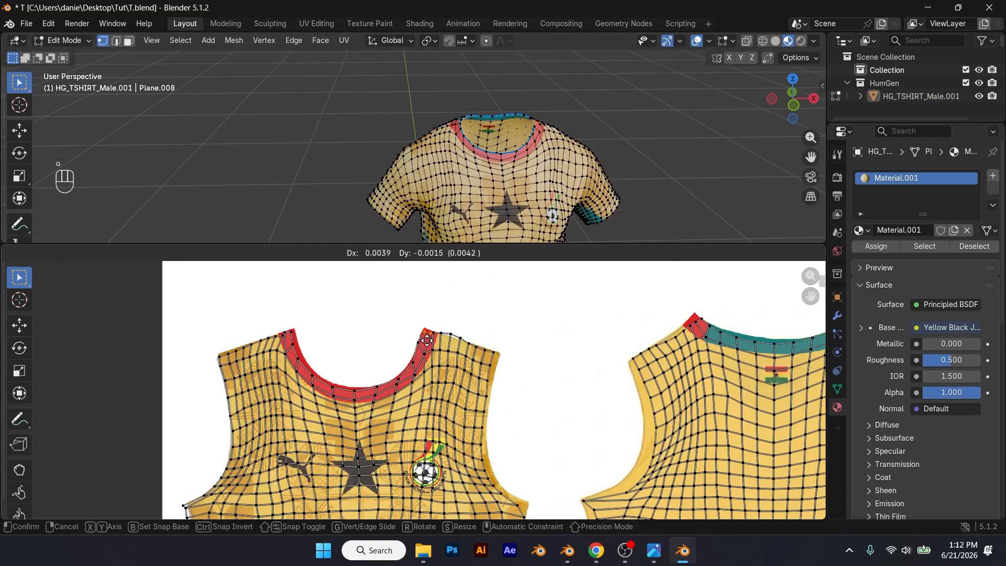
pyautogui.click(390, 344)
# - Reposition the back island's neckline corner UV point over the red collar patch
pyautogui.scroll(-1, 705, 320)
pyautogui.moveTo(744, 322); pyautogui.dragTo(761, 339)
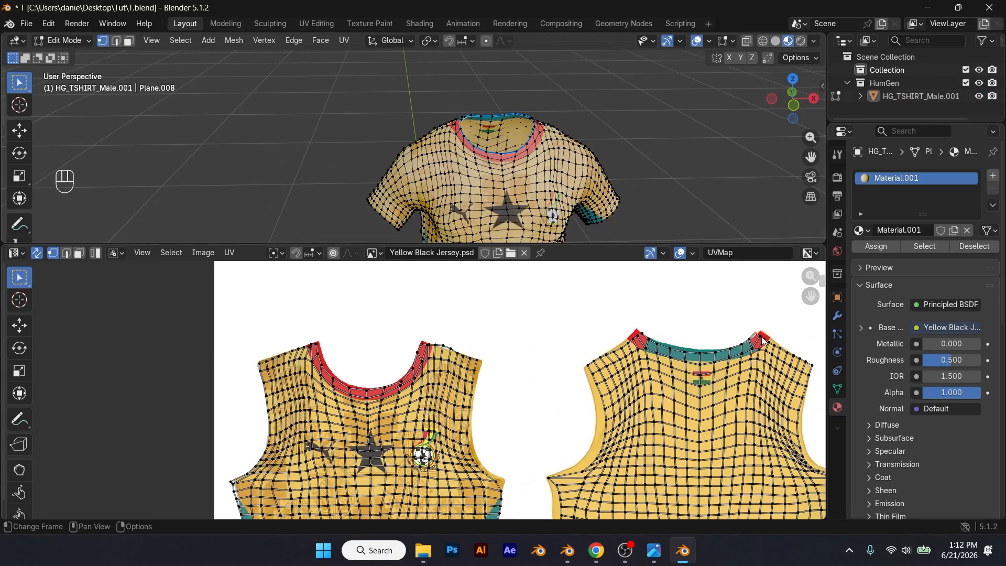
pyautogui.press('h')
pyautogui.rightClick(755, 328)
pyautogui.press('Escape')
pyautogui.hotkey('ctrl', 'z')
pyautogui.press('g')
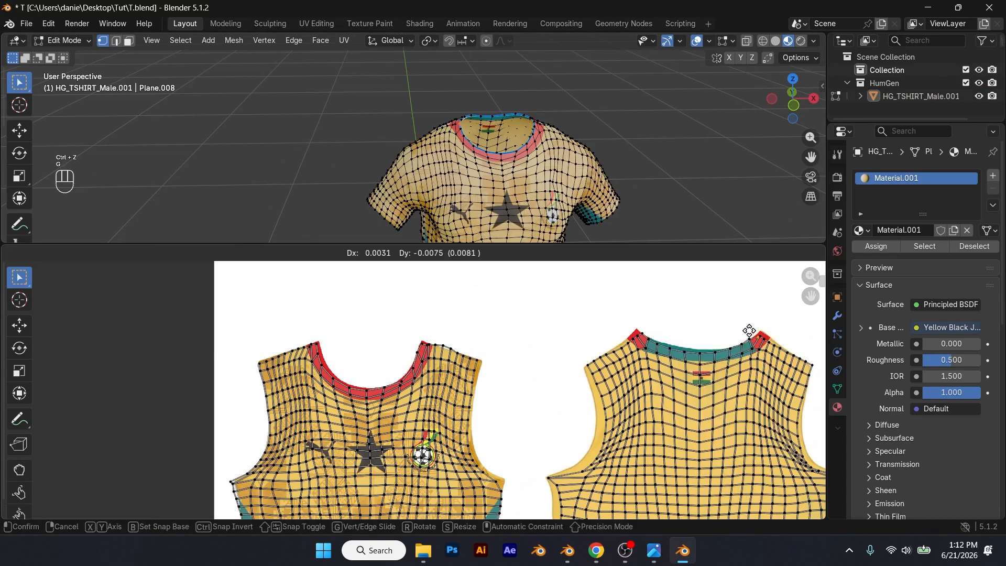
pyautogui.click(747, 329)
# - Return to Object Mode, enlarge the 3D viewport over the UV editor, and view the whole jersey
pyautogui.click(678, 187)
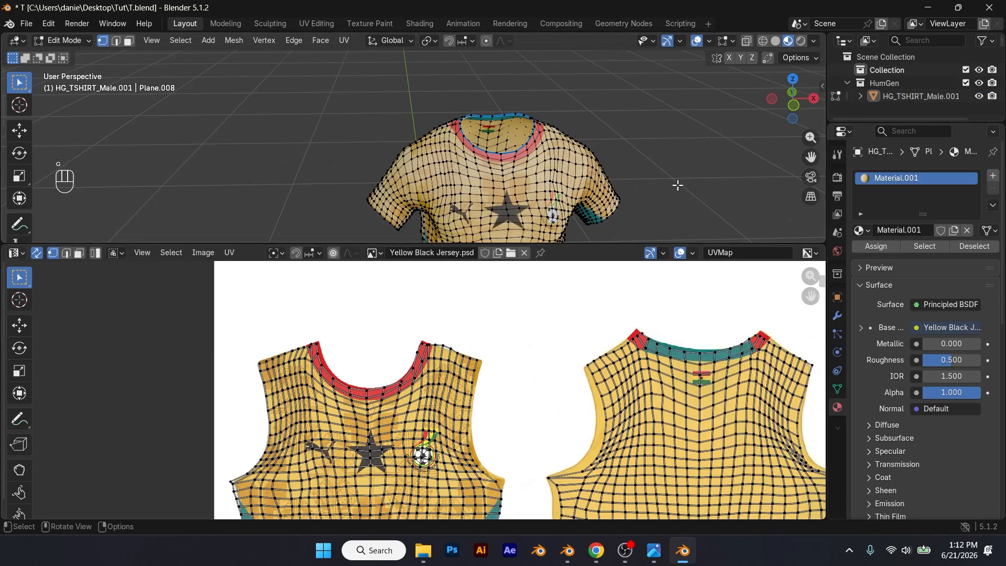
pyautogui.press('Tab')
pyautogui.scroll(-3, 678, 178)
pyautogui.moveTo(678, 178); pyautogui.dragTo(555, 231, button='middle')
pyautogui.moveTo(557, 244); pyautogui.dragTo(514, 471)
pyautogui.scroll(1, 528, 396)
pyautogui.moveTo(544, 372); pyautogui.dragTo(488, 353, button='middle')
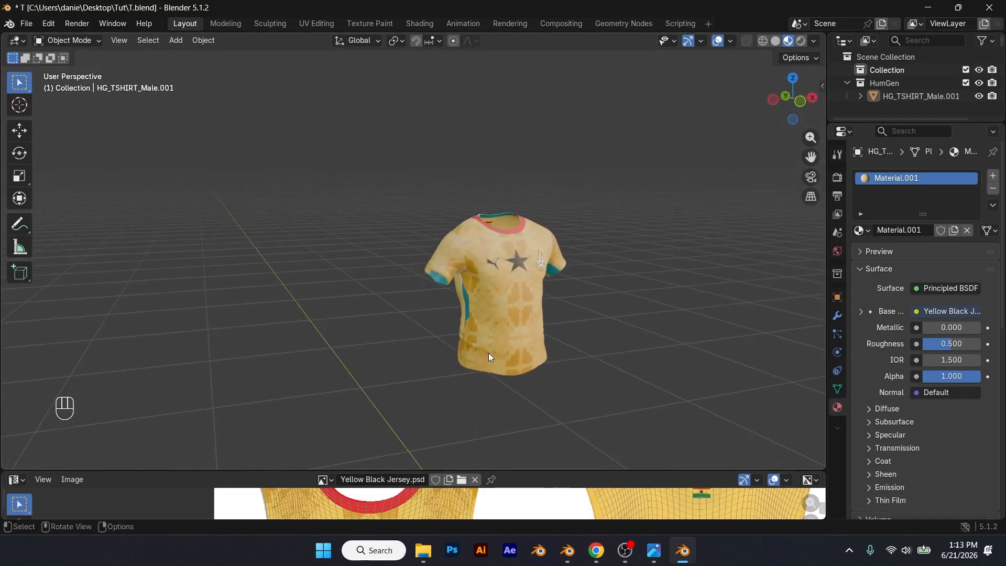
# - Add a mesh plane, scale it up into a wide floor, and shift it slightly beneath the jersey
pyautogui.scroll(-4, 488, 354)
pyautogui.moveTo(489, 363); pyautogui.dragTo(445, 397, button='middle')
pyautogui.hotkey('shift', 'a')
pyautogui.moveTo(379, 229)
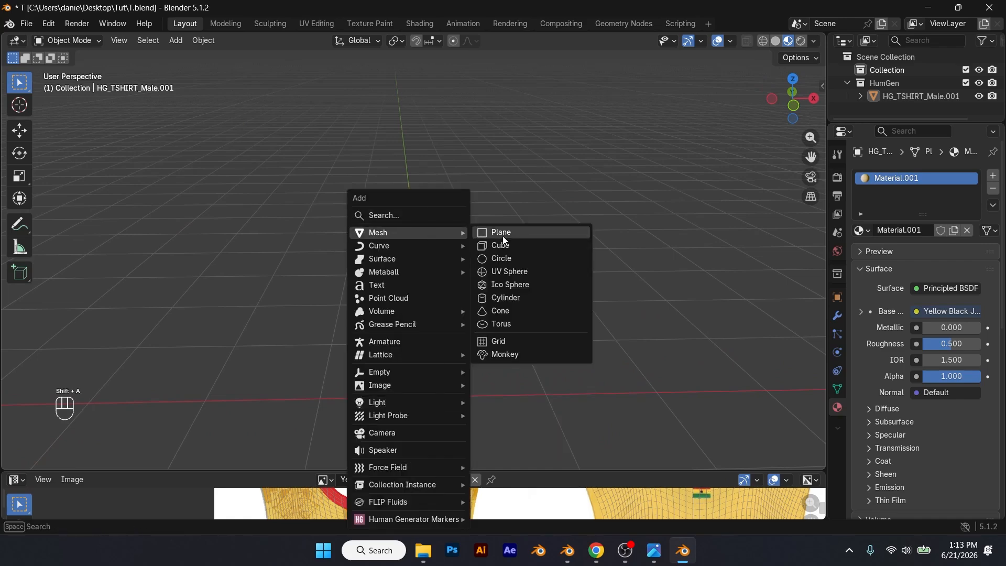
pyautogui.click(503, 231)
pyautogui.press('s')
pyautogui.click(45, 224)
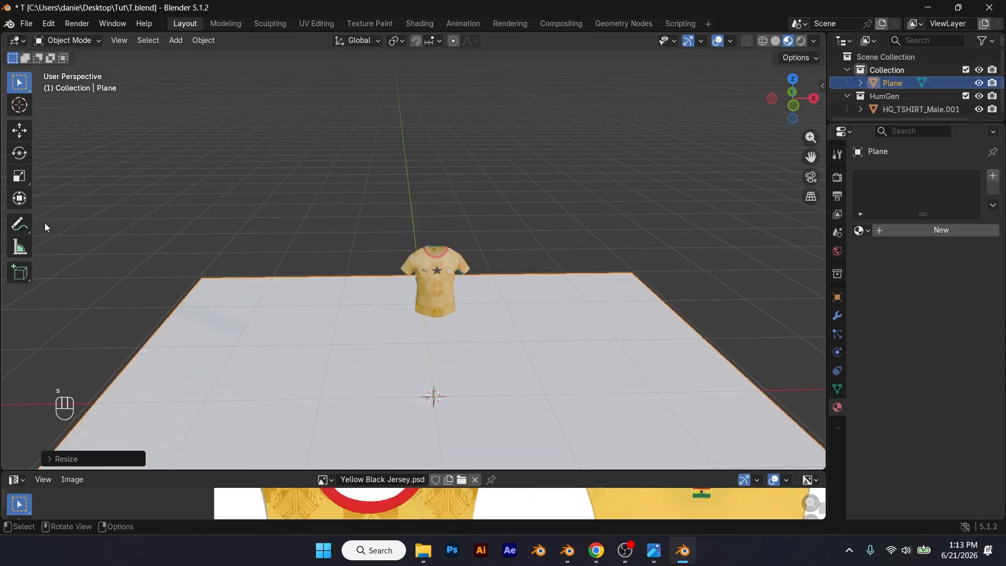
pyautogui.press('g')
pyautogui.click(37, 205)
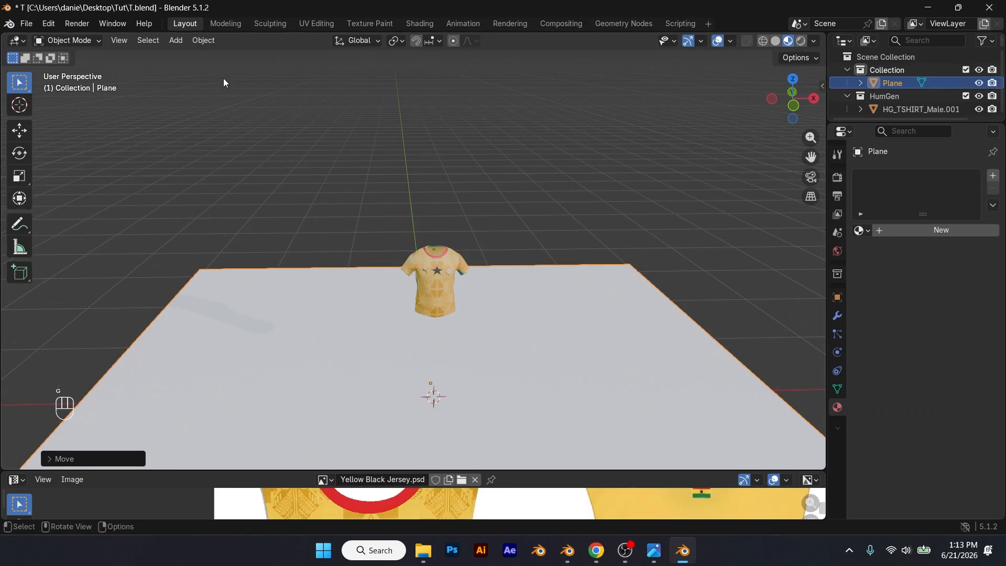
# - Enable Collision physics on the floor plane
pyautogui.scroll(2, 407, 288)
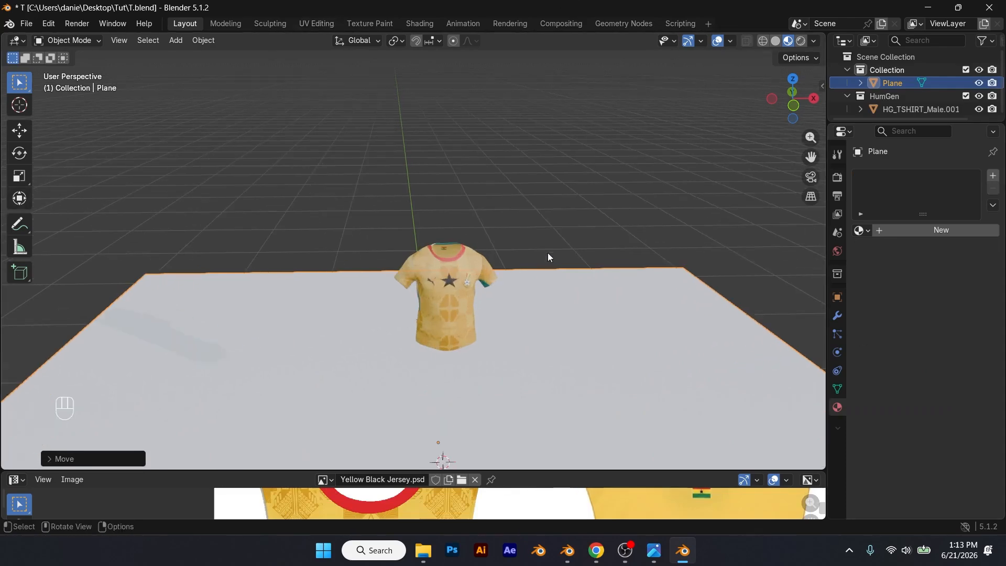
pyautogui.click(548, 252)
pyautogui.scroll(2, 465, 302)
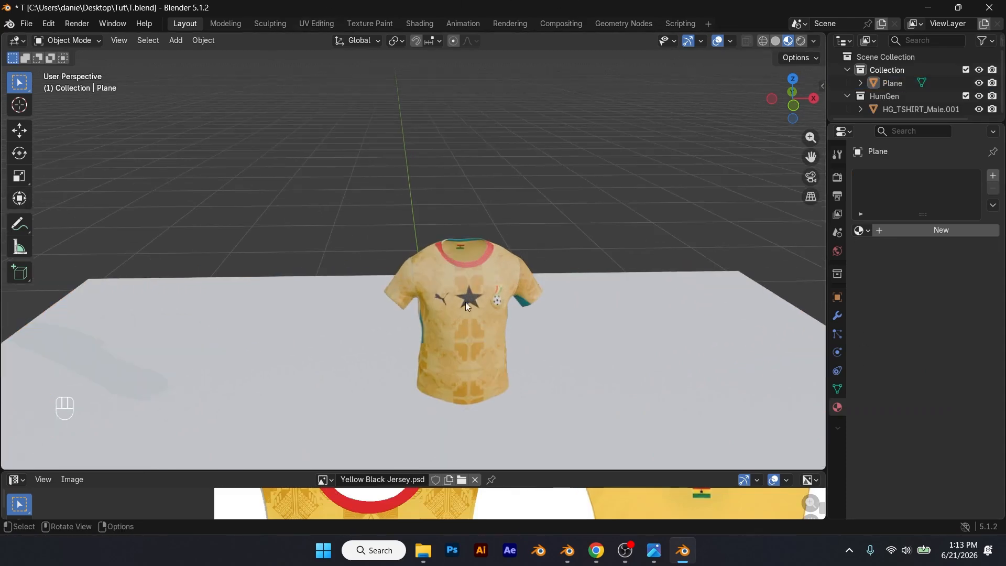
pyautogui.click(613, 328)
pyautogui.click(837, 352)
pyautogui.click(943, 190)
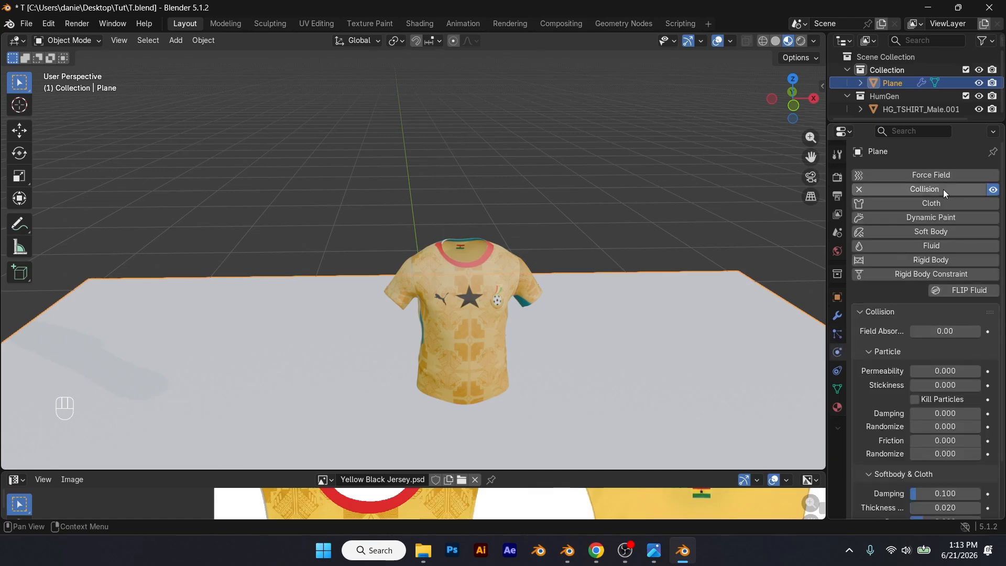
# - Enable Cloth physics on the T-shirt object HG_TSHIRT_Male.001
pyautogui.click(920, 109)
pyautogui.click(945, 205)
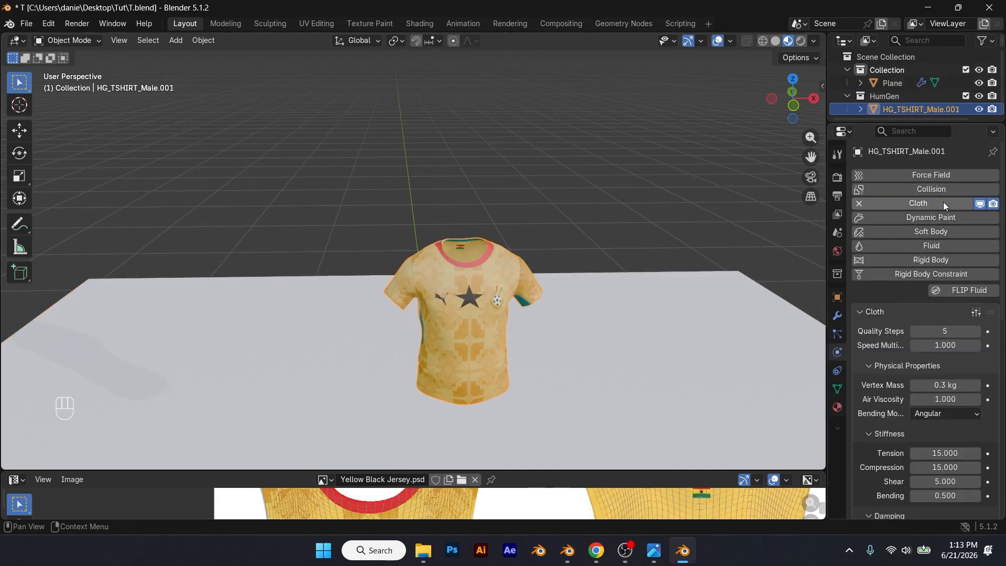
pyautogui.scroll(-4, 671, 294)
# - Switch the UV editor area to a Timeline and make it taller
pyautogui.click(15, 480)
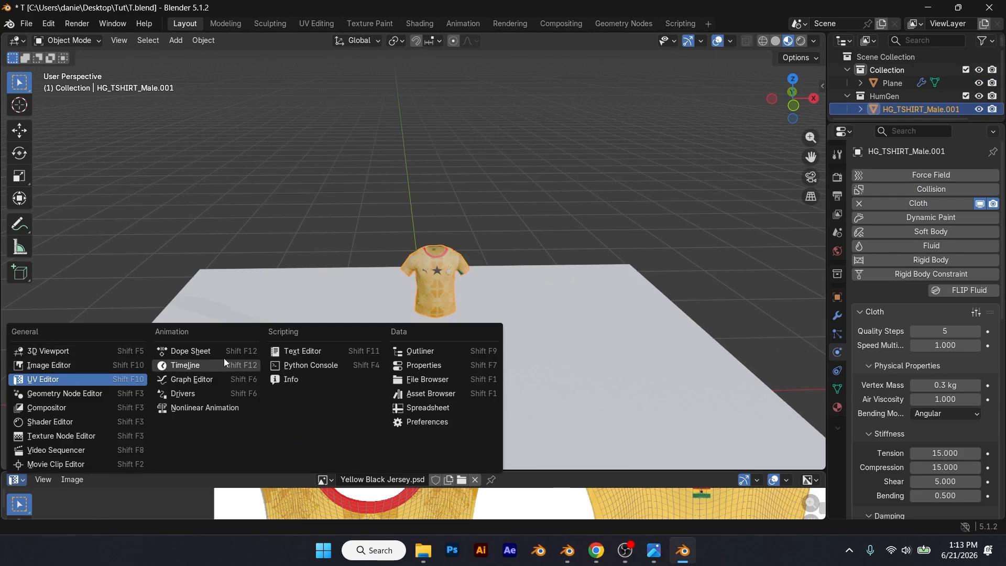
pyautogui.click(185, 365)
pyautogui.moveTo(475, 473); pyautogui.dragTo(476, 419)
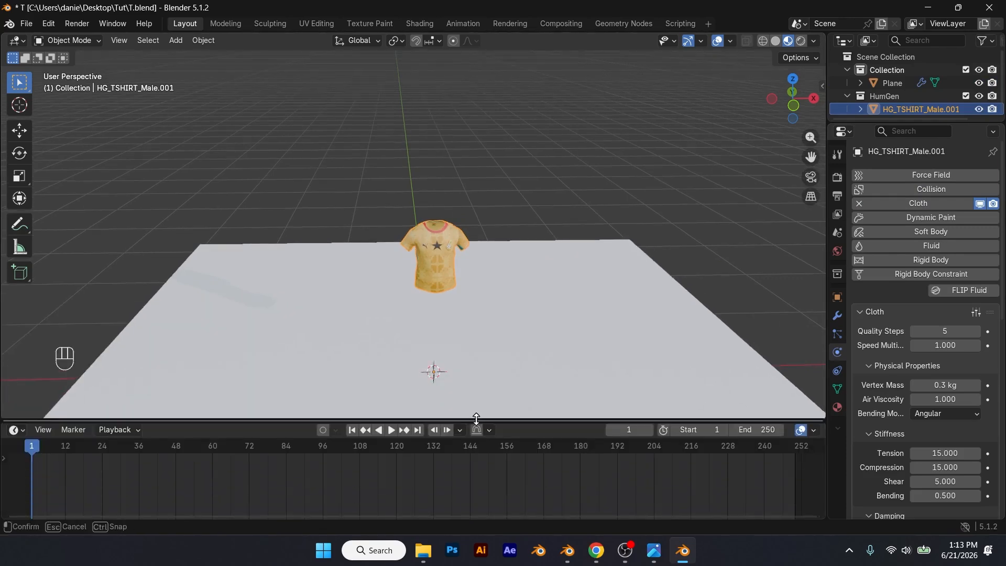
# - Play the cloth simulation to watch the jersey fall onto the plane, and return to frame 1
pyautogui.press('space')
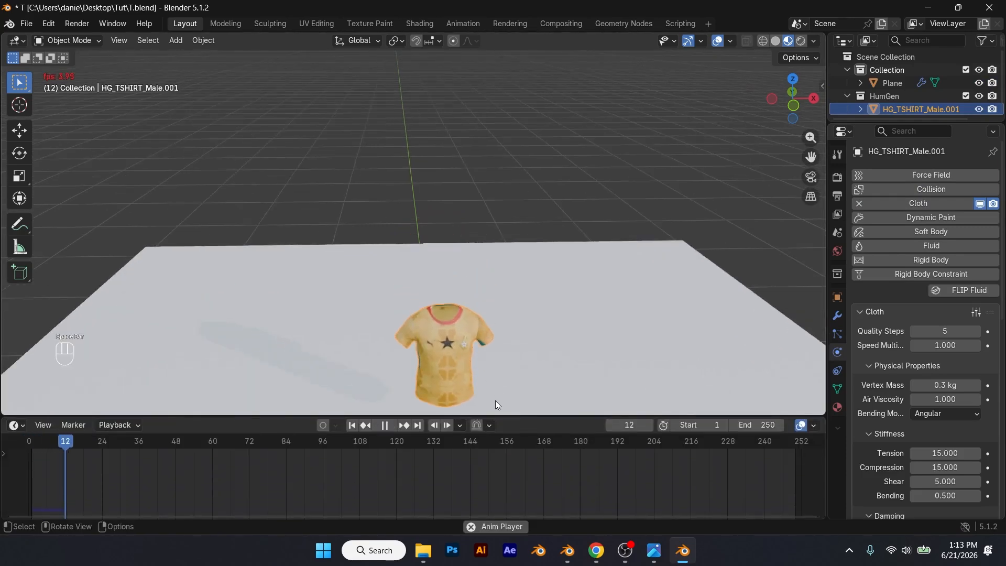
pyautogui.scroll(-3, 496, 400)
pyautogui.scroll(1, 433, 323)
pyautogui.press('space')
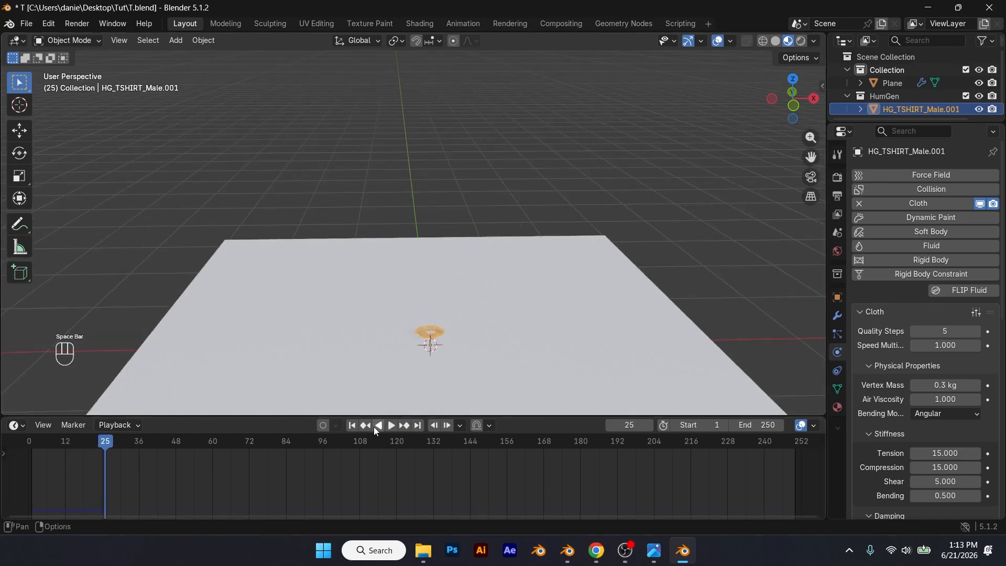
pyautogui.press('space')
pyautogui.press('Escape')
# - Enter Edit Mode on the T-shirt and select the seam edges along the tops of both shoulders
pyautogui.scroll(5, 526, 309)
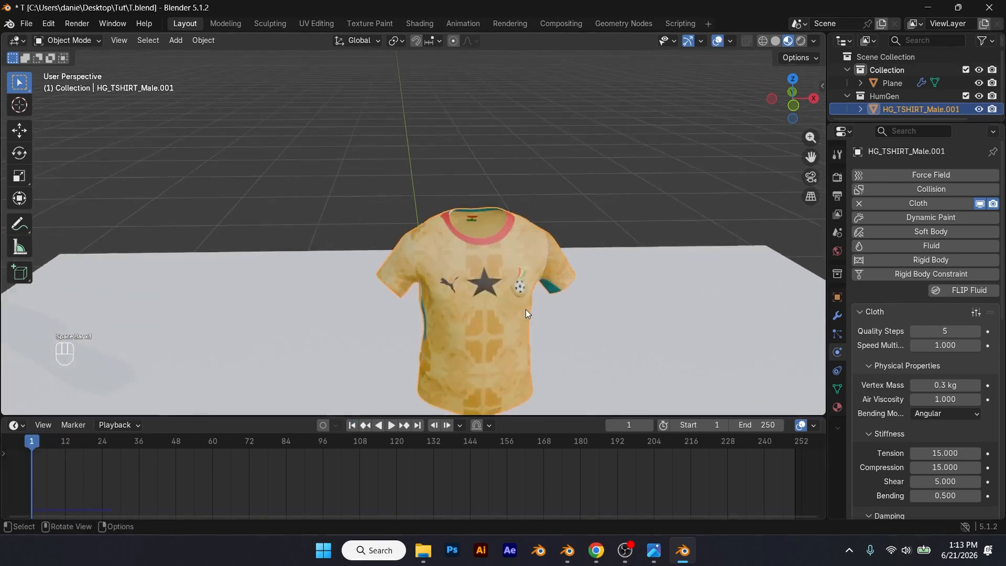
pyautogui.moveTo(413, 265); pyautogui.dragTo(458, 225, button='middle')
pyautogui.press('Tab')
pyautogui.moveTo(374, 244); pyautogui.dragTo(460, 236, button='middle')
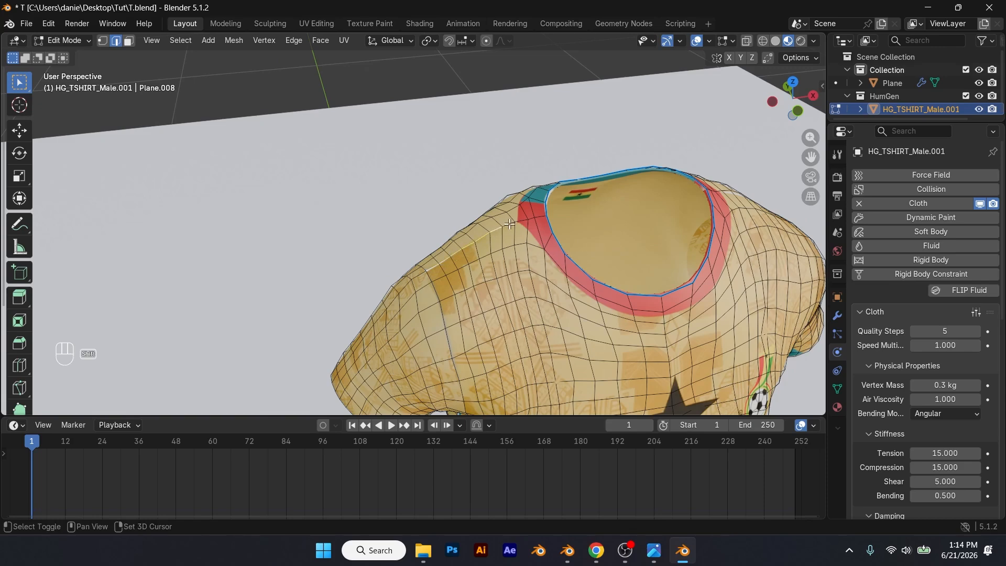
pyautogui.moveTo(556, 217); pyautogui.dragTo(544, 194, button='middle')
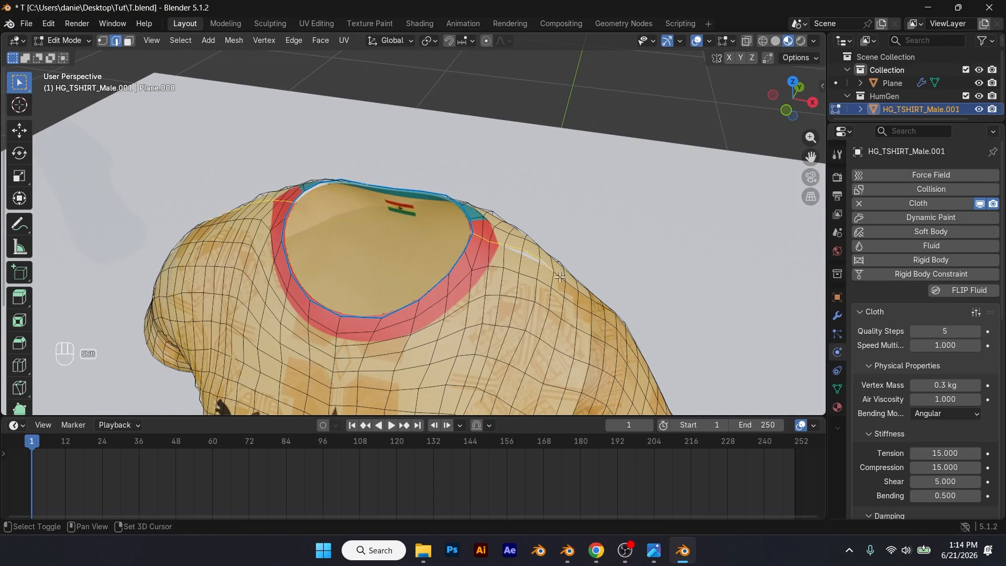
pyautogui.keyDown('shift'); pyautogui.click(597, 307); pyautogui.keyUp('shift')
pyautogui.moveTo(599, 308); pyautogui.dragTo(545, 295, button='middle')
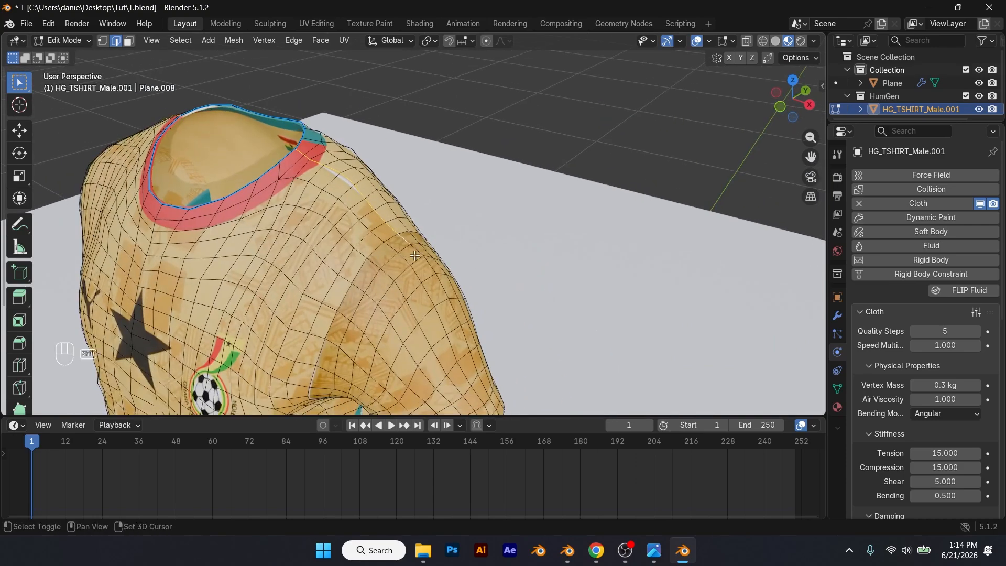
# - Add the edges along the back of the collar to the shoulder edge selection
pyautogui.scroll(-4, 406, 223)
pyautogui.moveTo(405, 223); pyautogui.dragTo(535, 269, button='middle')
pyautogui.scroll(5, 534, 269)
pyautogui.keyDown('shift'); pyautogui.moveTo(538, 352); pyautogui.dragTo(461, 270, button='middle'); pyautogui.keyUp('shift')
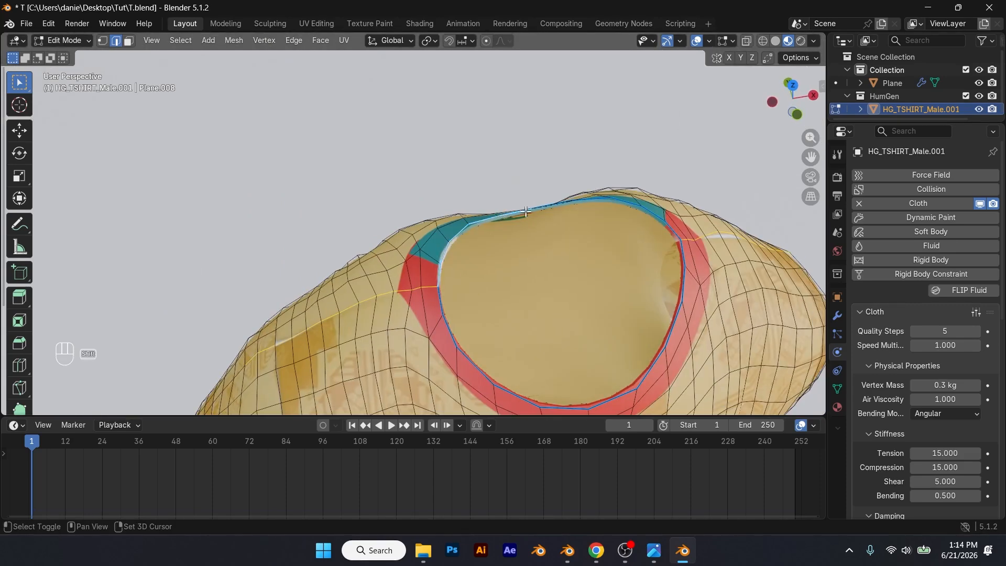
pyautogui.moveTo(527, 212); pyautogui.dragTo(526, 221, button='middle')
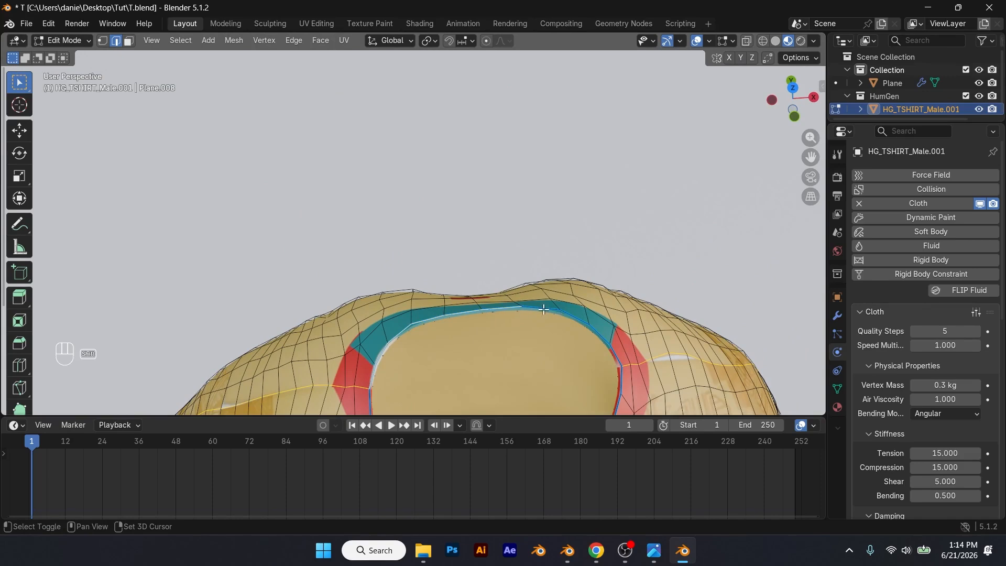
pyautogui.scroll(-5, 618, 355)
pyautogui.moveTo(619, 355); pyautogui.dragTo(598, 265, button='middle')
# - Create a vertex group named Hang and assign the selected shoulder and collar edges to it
pyautogui.click(837, 389)
pyautogui.click(987, 217)
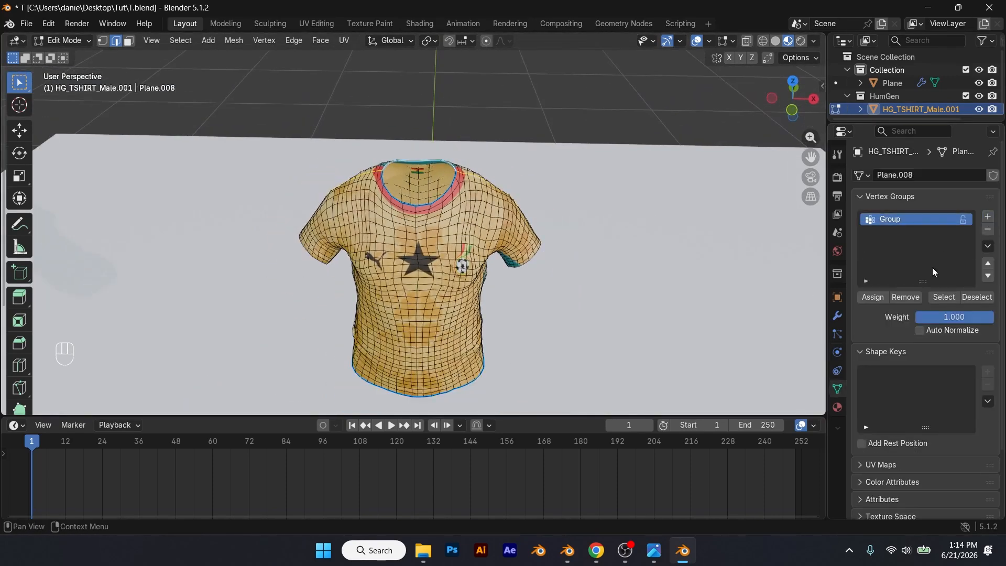
pyautogui.doubleClick(897, 218)
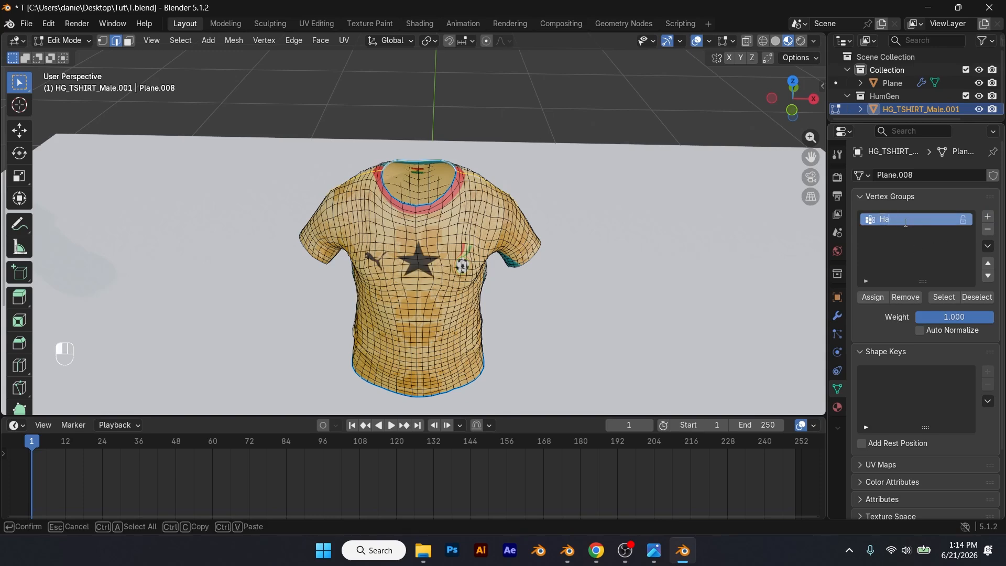
pyautogui.press('Return')
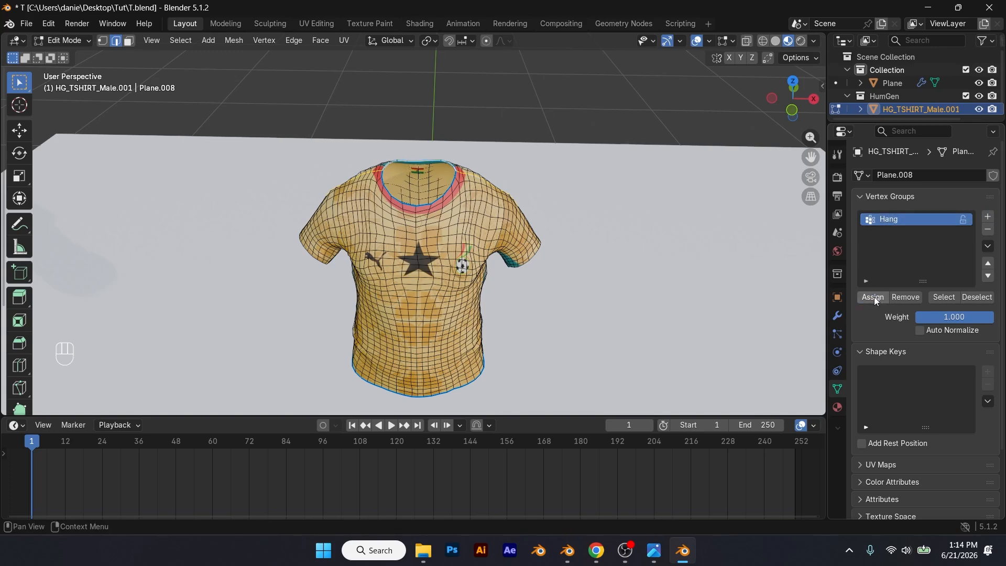
pyautogui.press('Tab')
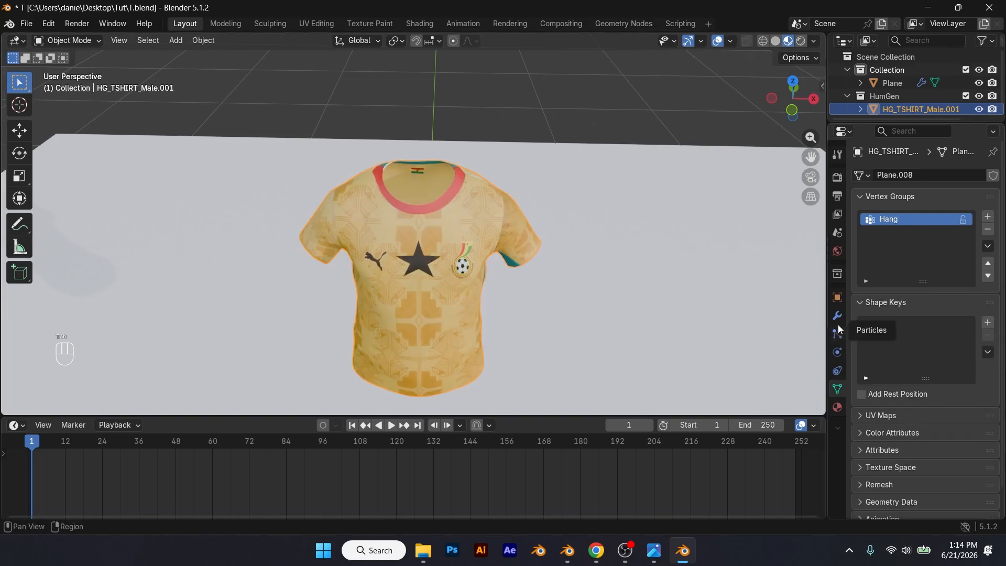
# - Set the T-shirt cloth's Shape pin group to Hang
pyautogui.click(837, 352)
pyautogui.scroll(-10, 914, 357)
pyautogui.scroll(-1, 913, 359)
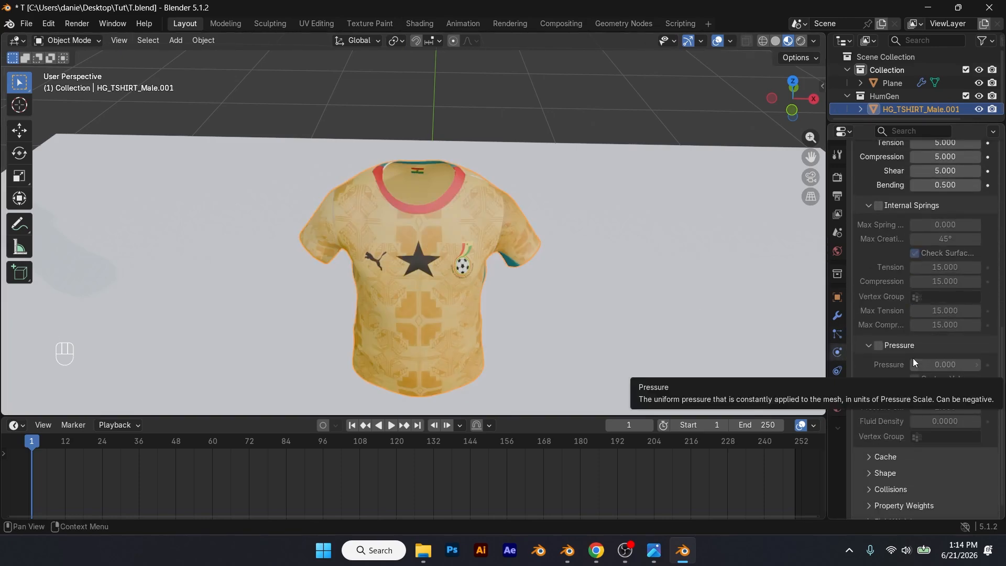
pyautogui.click(877, 474)
pyautogui.scroll(-3, 880, 476)
pyautogui.click(939, 415)
pyautogui.click(880, 276)
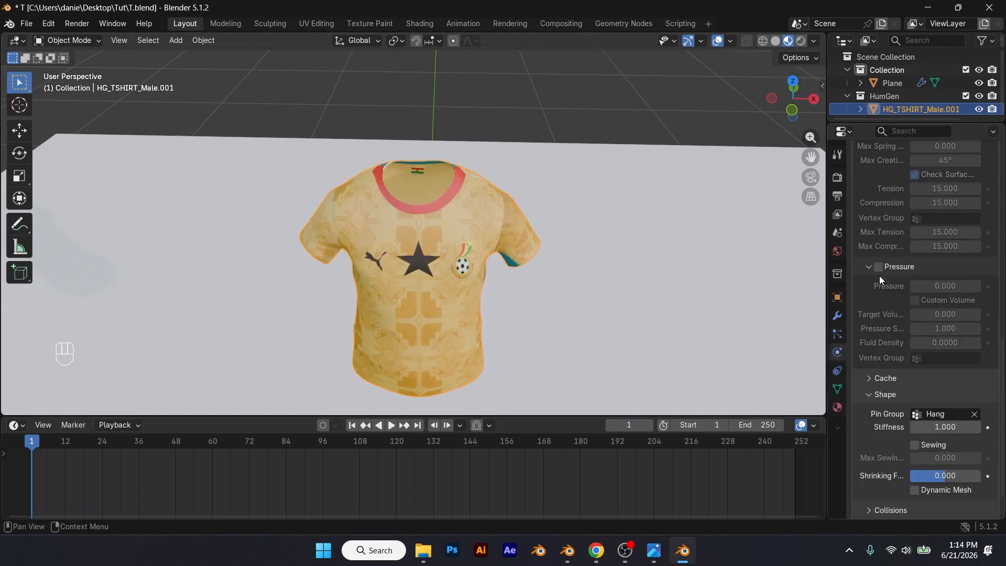
# - Play the pinned T-shirt's cloth simulation from several angles and return to the first frame
pyautogui.moveTo(511, 414); pyautogui.dragTo(509, 428)
pyautogui.moveTo(509, 428); pyautogui.dragTo(526, 341, button='middle')
pyautogui.press('space')
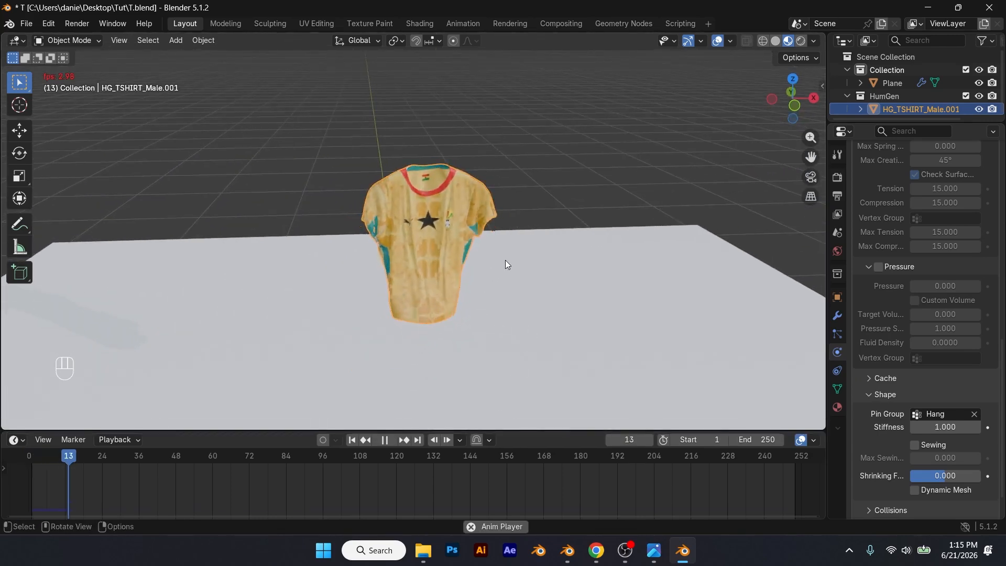
pyautogui.moveTo(464, 224); pyautogui.dragTo(498, 241, button='middle')
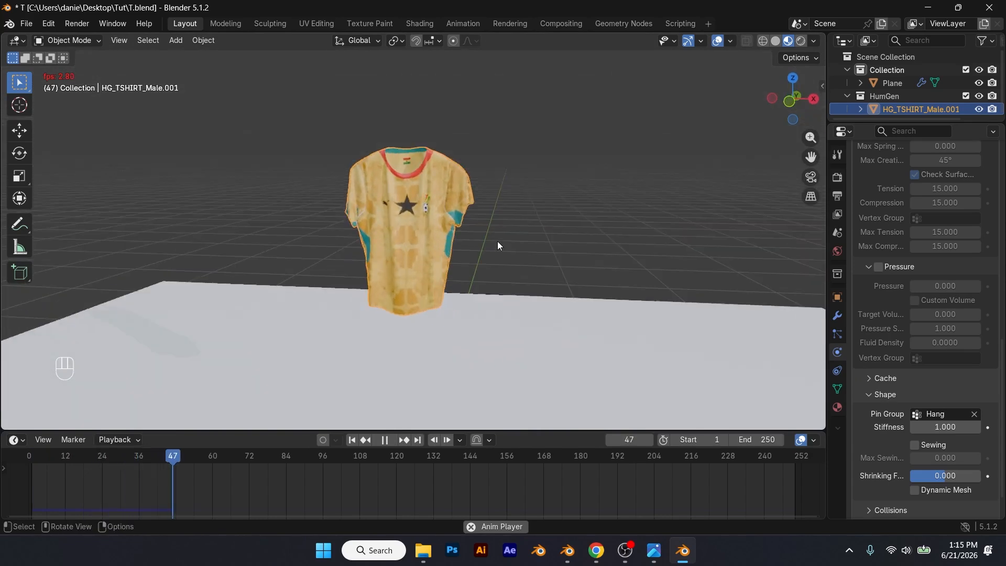
pyautogui.press('space')
pyautogui.press('space')
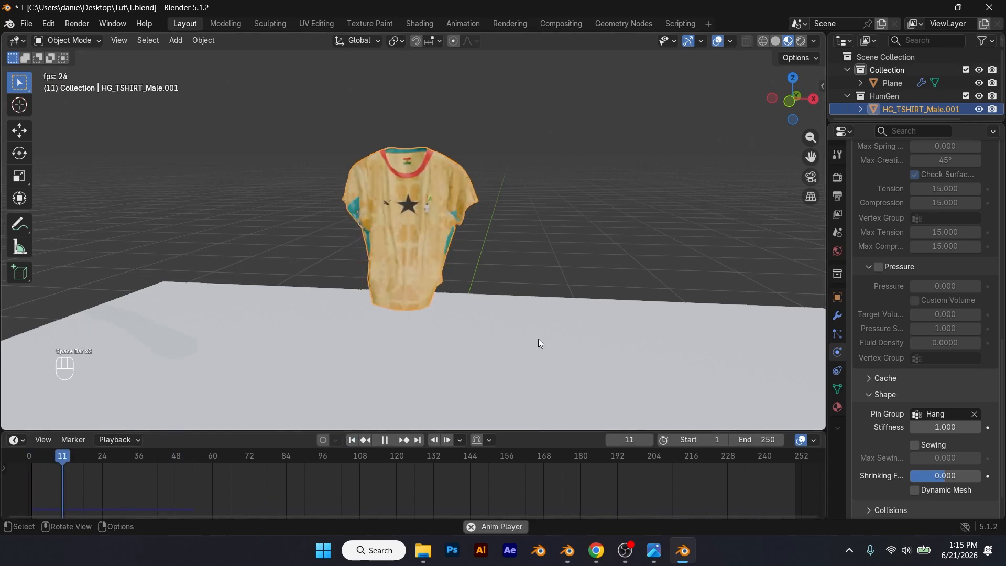
pyautogui.press('space')
pyautogui.moveTo(515, 249); pyautogui.dragTo(470, 263, button='middle')
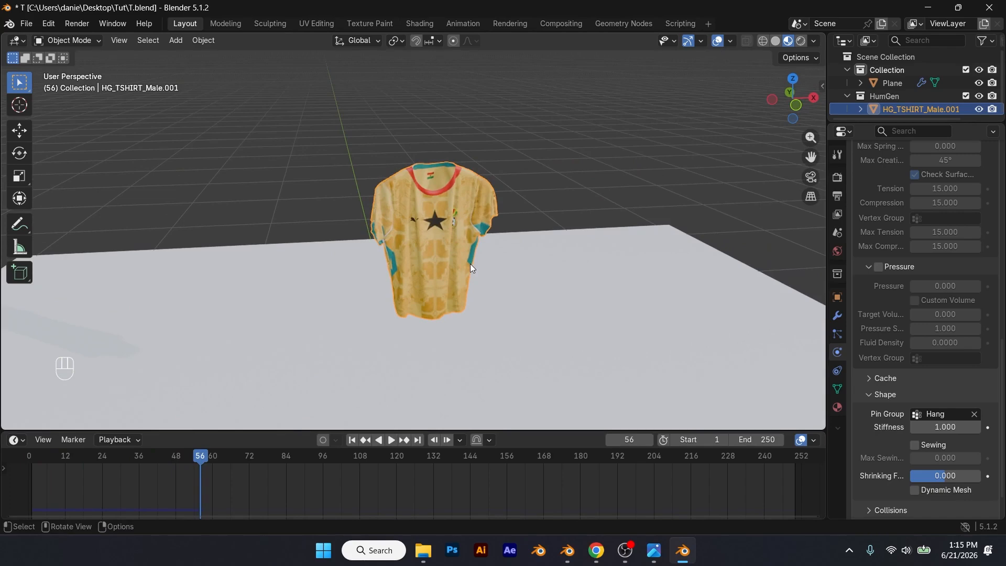
pyautogui.hotkey('shift', 'Left')
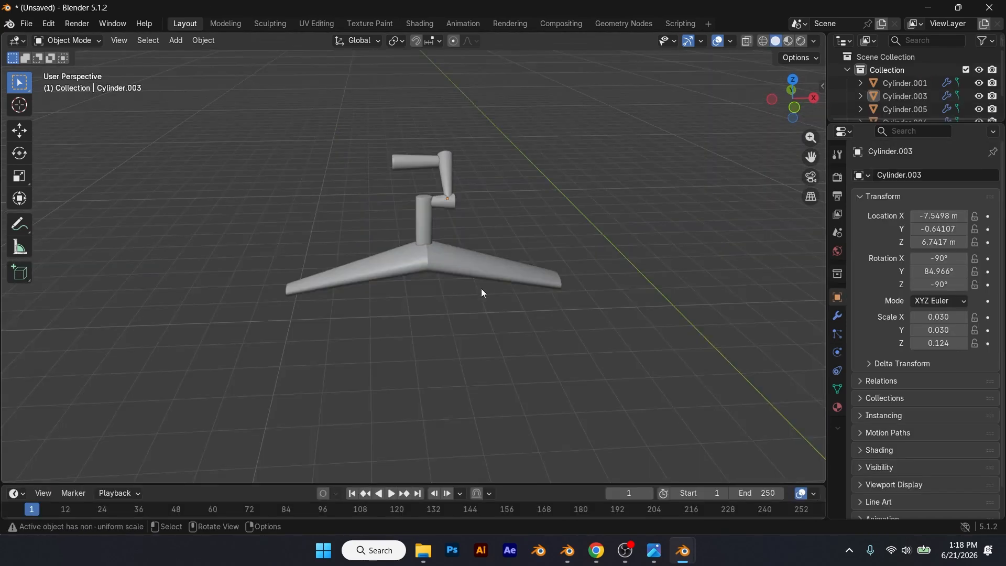
# - Copy all the hanger objects from the unsaved Blender file and paste them into the T-shirt scene
pyautogui.moveTo(480, 292); pyautogui.dragTo(256, 72, button='middle')
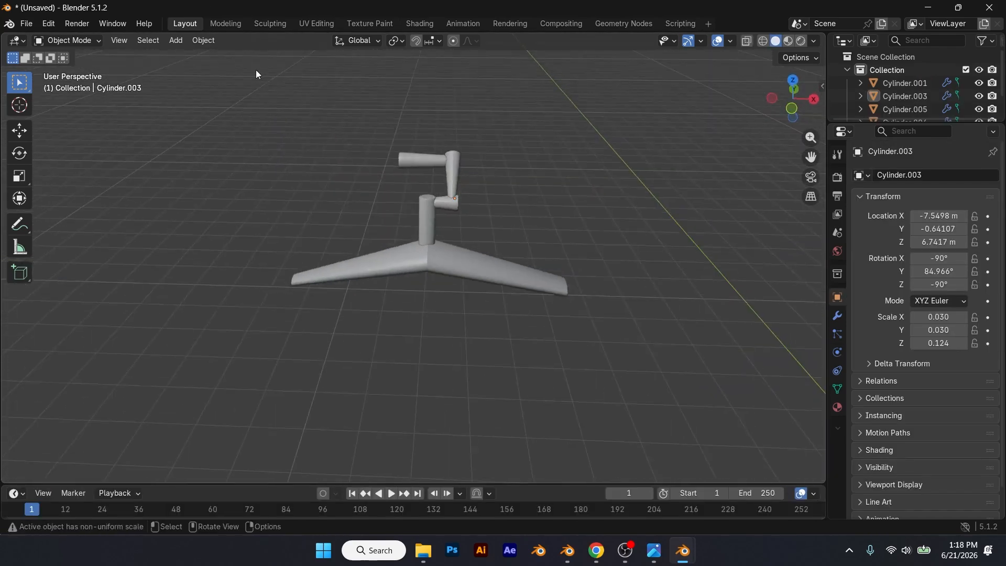
pyautogui.press('a')
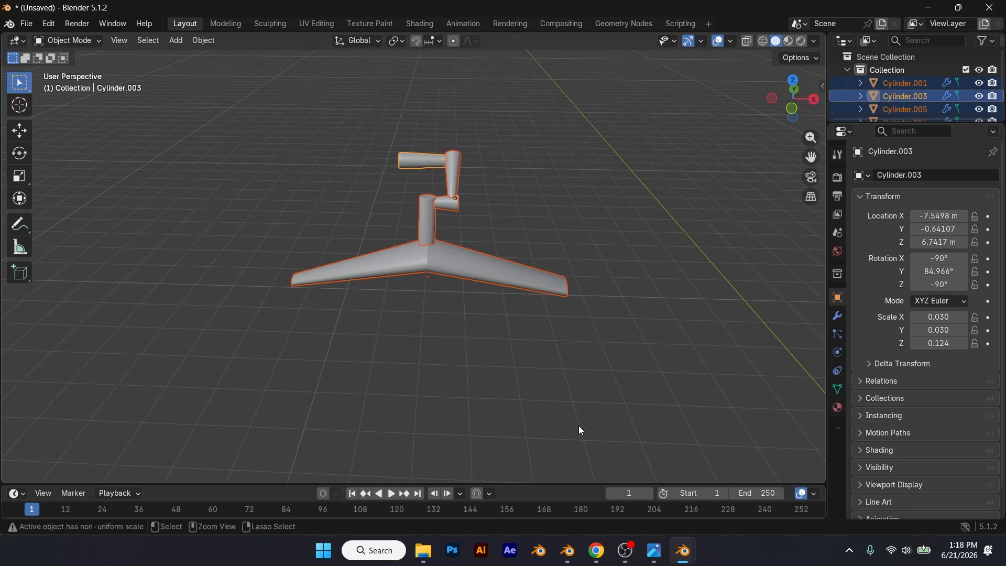
pyautogui.hotkey('ctrl', 'c')
pyautogui.moveTo(580, 563)
pyautogui.moveTo(683, 550)
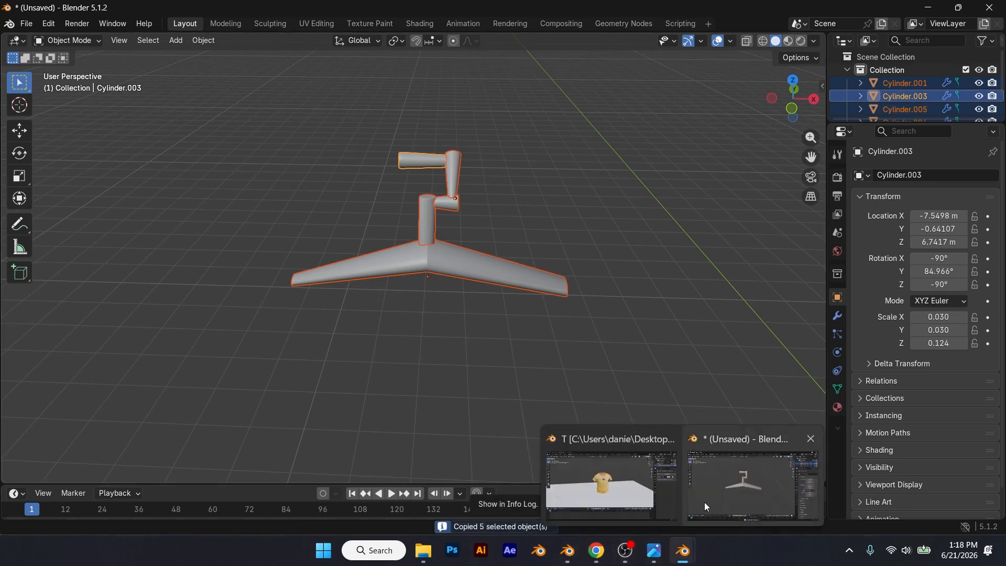
pyautogui.click(611, 490)
pyautogui.hotkey('ctrl', 'v')
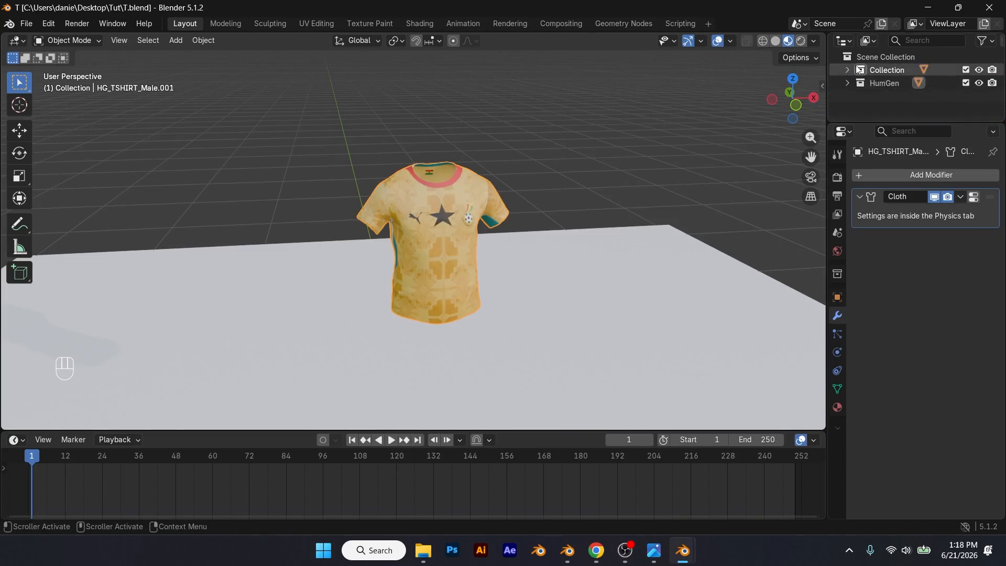
# - Move the pasted hanger objects into a new collection named hanger and collapse it in the outliner
pyautogui.scroll(-8, 489, 177)
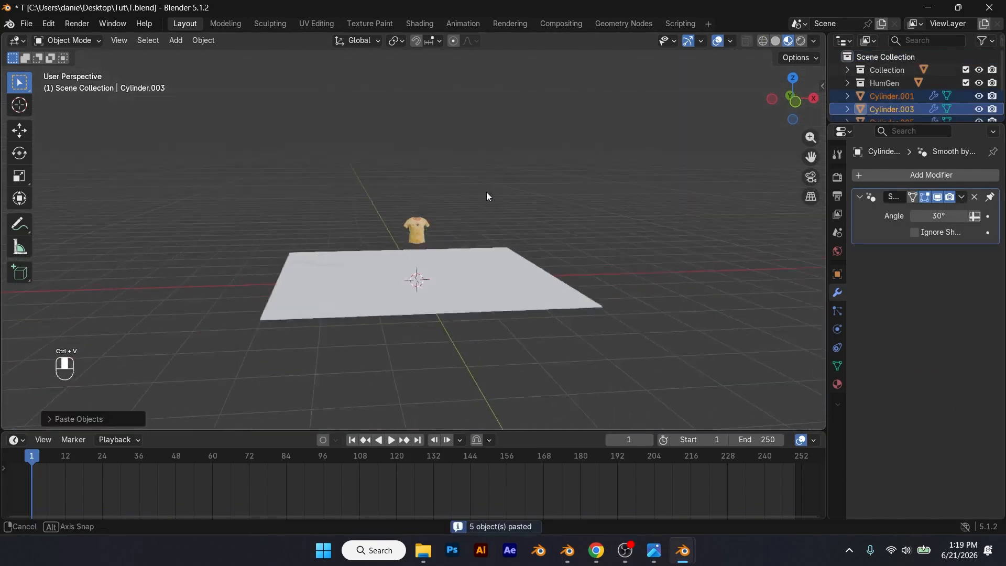
pyautogui.moveTo(486, 192); pyautogui.dragTo(422, 174, button='middle')
pyautogui.press('m')
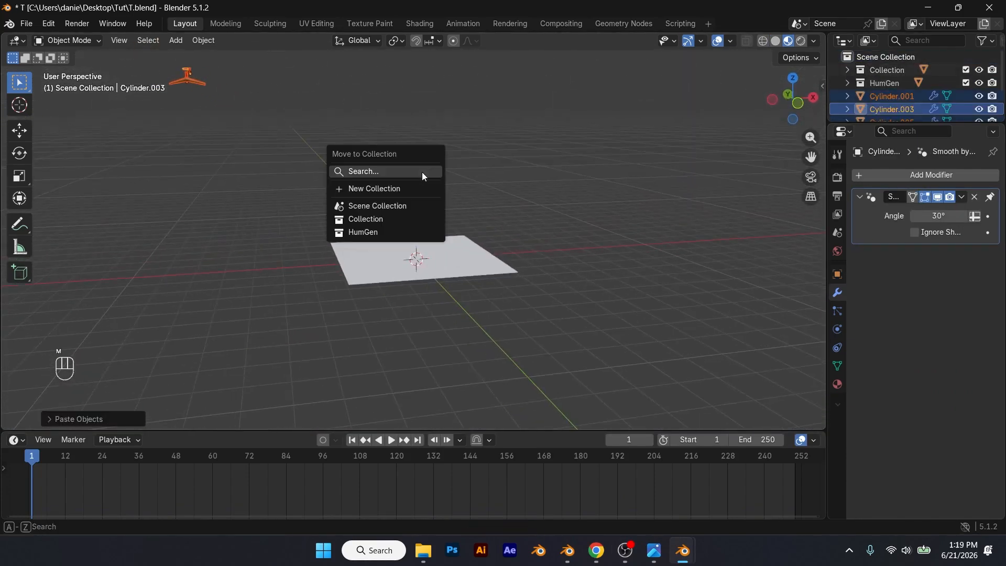
pyautogui.click(393, 221)
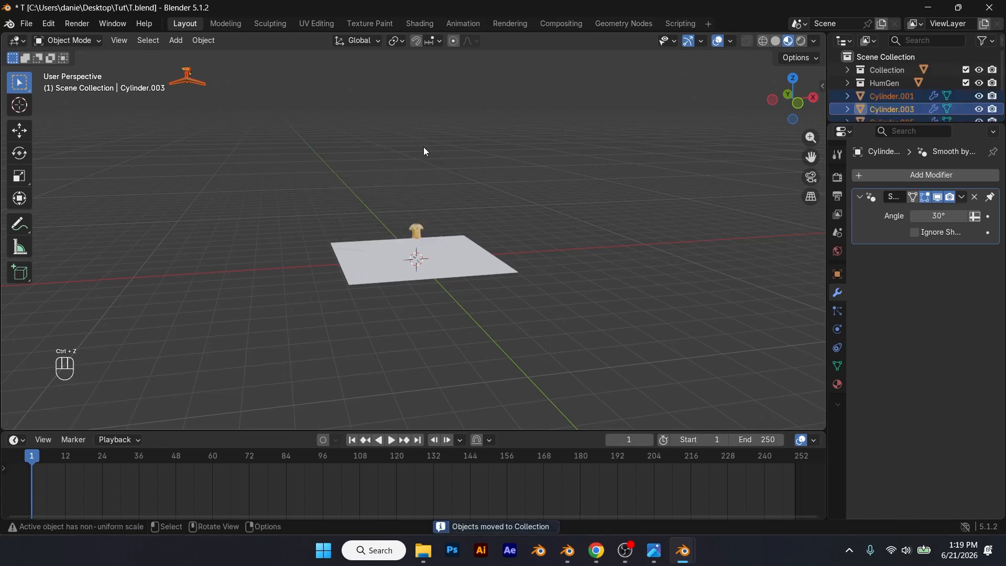
pyautogui.press('m')
pyautogui.click(408, 115)
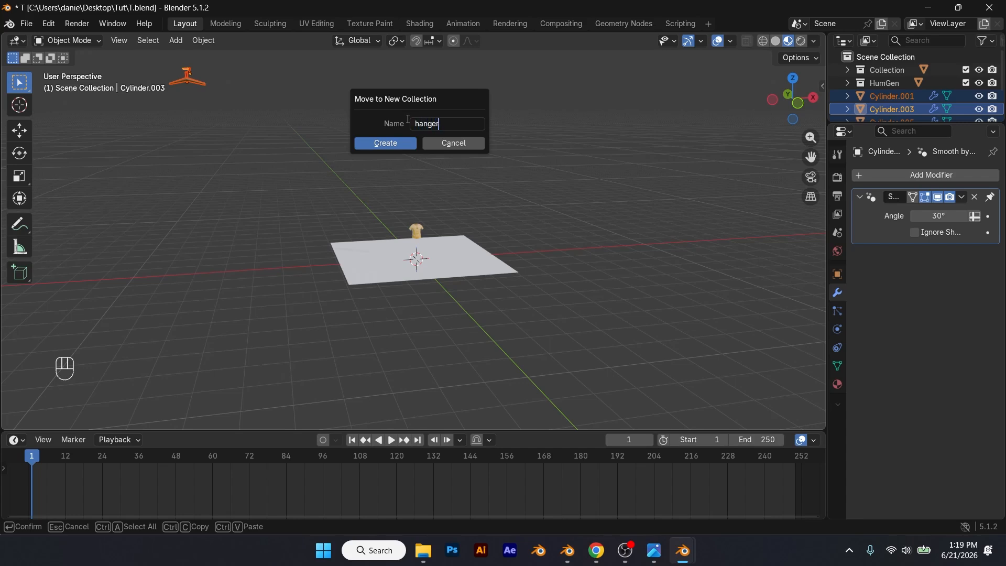
pyautogui.click(403, 147)
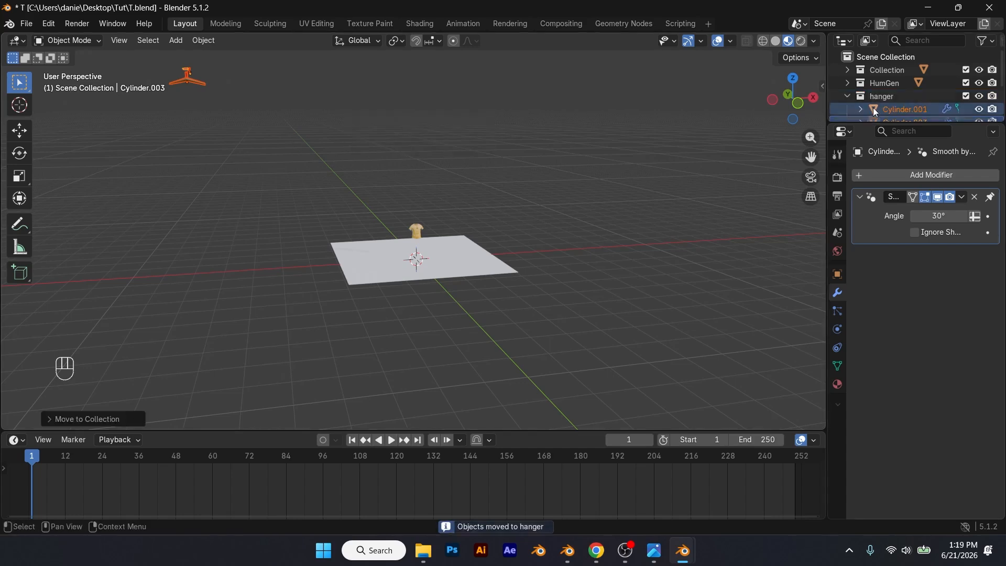
pyautogui.click(847, 96)
# - Bring the hanger to the T-shirt along X and Z and scale it to about 0.51
pyautogui.press('g')
pyautogui.press('z')
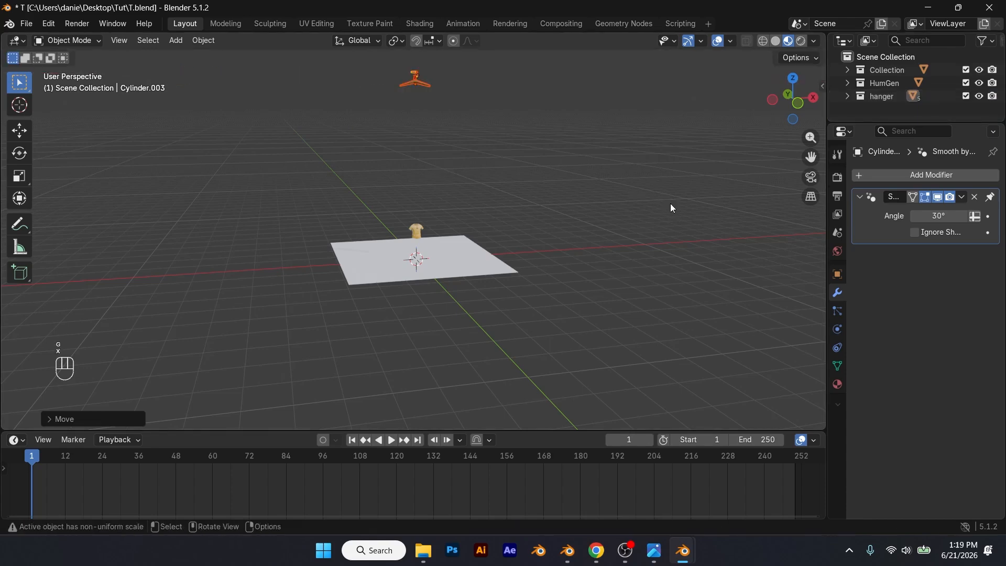
pyautogui.press('KP_1')
pyautogui.click(698, 347)
pyautogui.press('s')
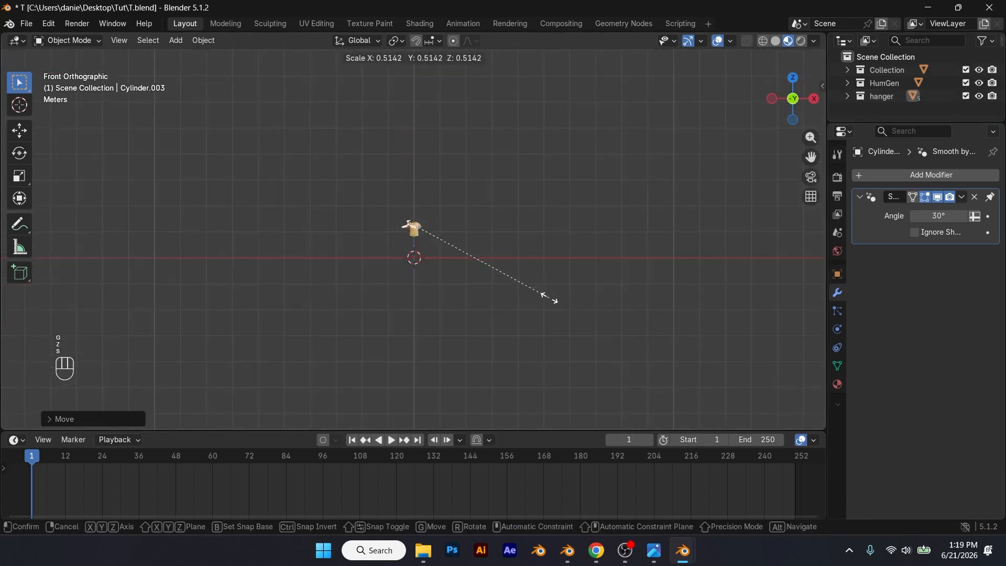
pyautogui.click(545, 296)
# - Move the hanger along X and Y into the T-shirt's neck opening
pyautogui.press('KP_Decimal')
pyautogui.moveTo(544, 296); pyautogui.dragTo(668, 406, button='middle')
pyautogui.scroll(-2, 578, 318)
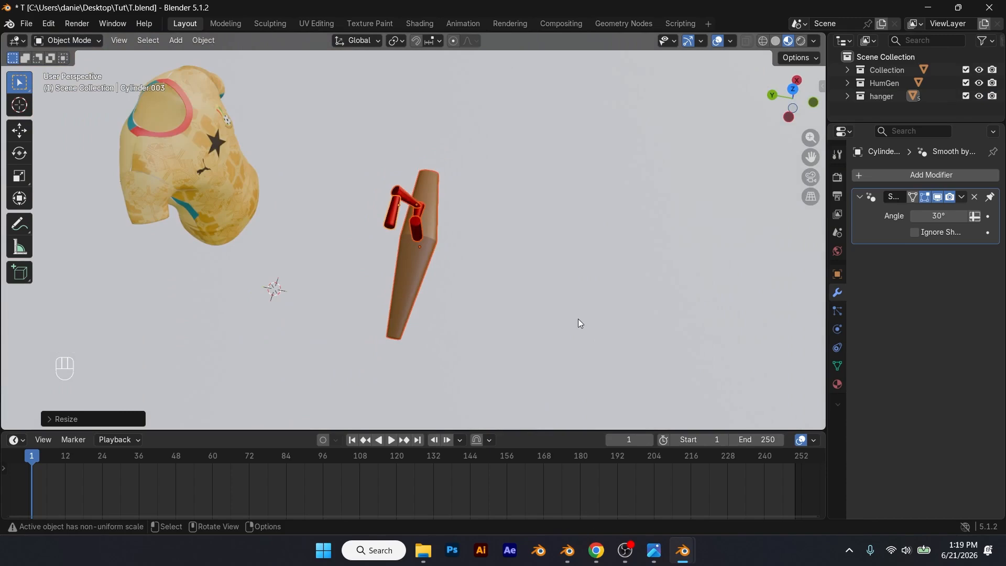
pyautogui.press('g')
pyautogui.press('x')
pyautogui.click(401, 201)
pyautogui.press('g')
pyautogui.press('y')
pyautogui.click(112, 157)
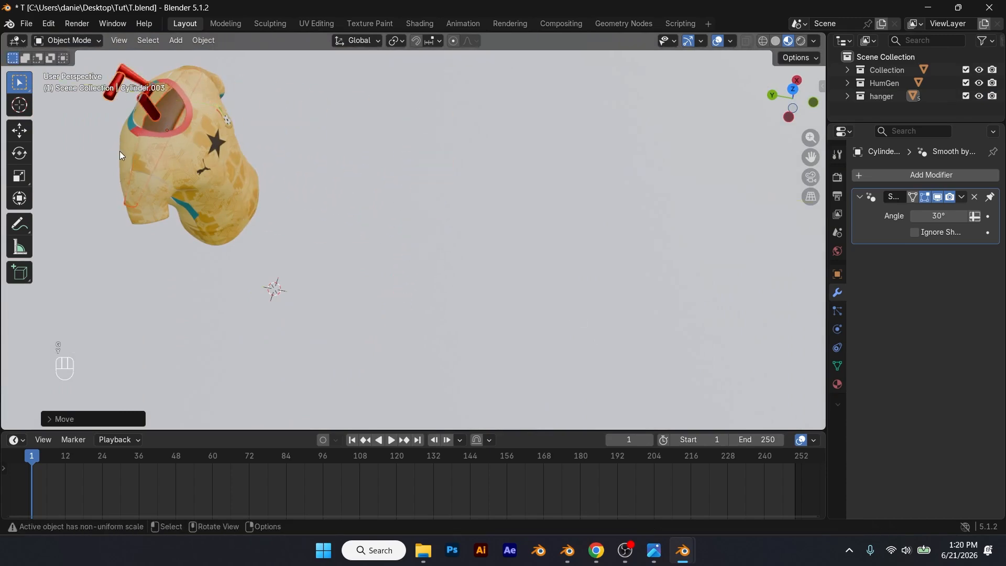
# - Resize the hanger to suit the T-shirt and adjust its position along Y inside the collar
pyautogui.press('KP_Decimal')
pyautogui.scroll(-1, 543, 202)
pyautogui.press('s')
pyautogui.click(482, 189)
pyautogui.moveTo(483, 189); pyautogui.dragTo(343, 151, button='middle')
pyautogui.press('g')
pyautogui.press('y')
pyautogui.click(368, 153)
# - Center the hanger on the T-shirt along X and raise it along Z so the hook stands above the collar
pyautogui.press('KP_7')
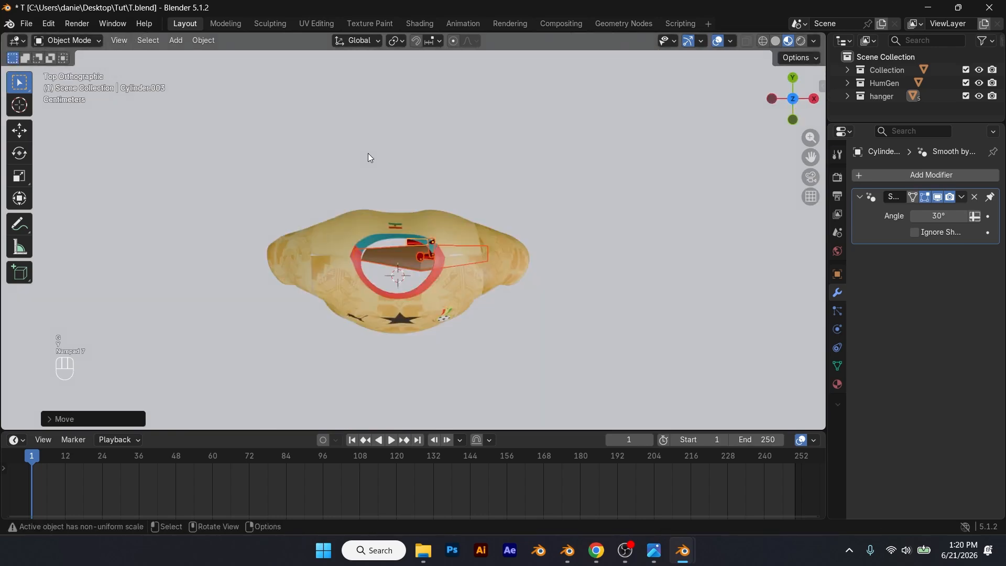
pyautogui.press('g')
pyautogui.press('x')
pyautogui.click(342, 165)
pyautogui.press('KP_1')
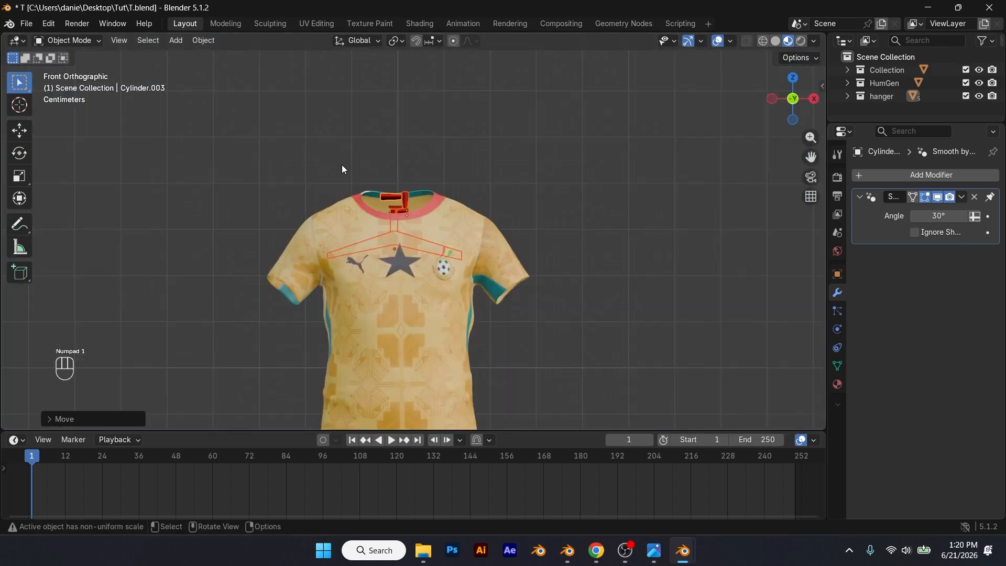
pyautogui.press('g')
pyautogui.press('z')
pyautogui.click(338, 118)
# - Play the cloth simulation to check how the T-shirt drapes around the hanger
pyautogui.moveTo(338, 117); pyautogui.dragTo(502, 188, button='middle')
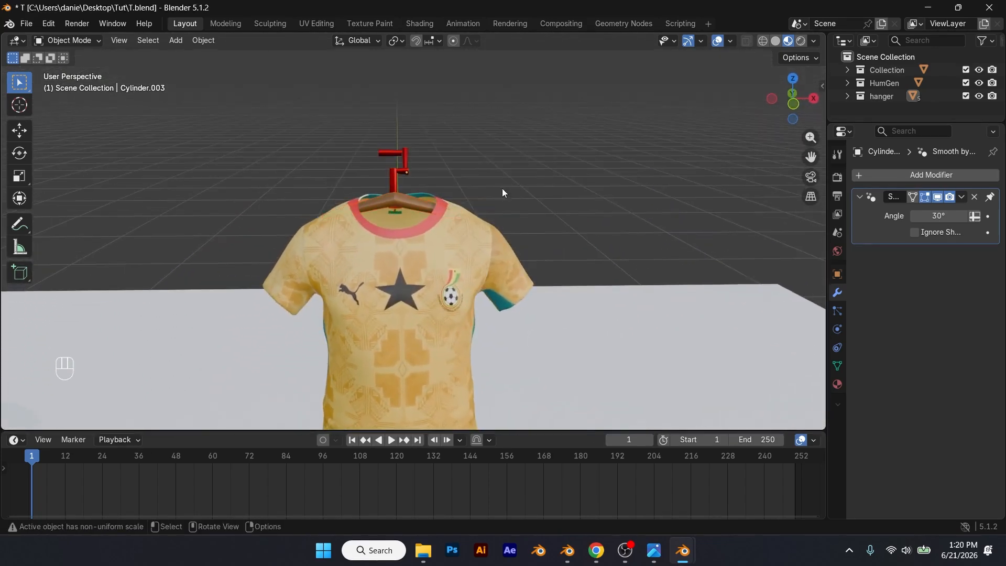
pyautogui.press('space')
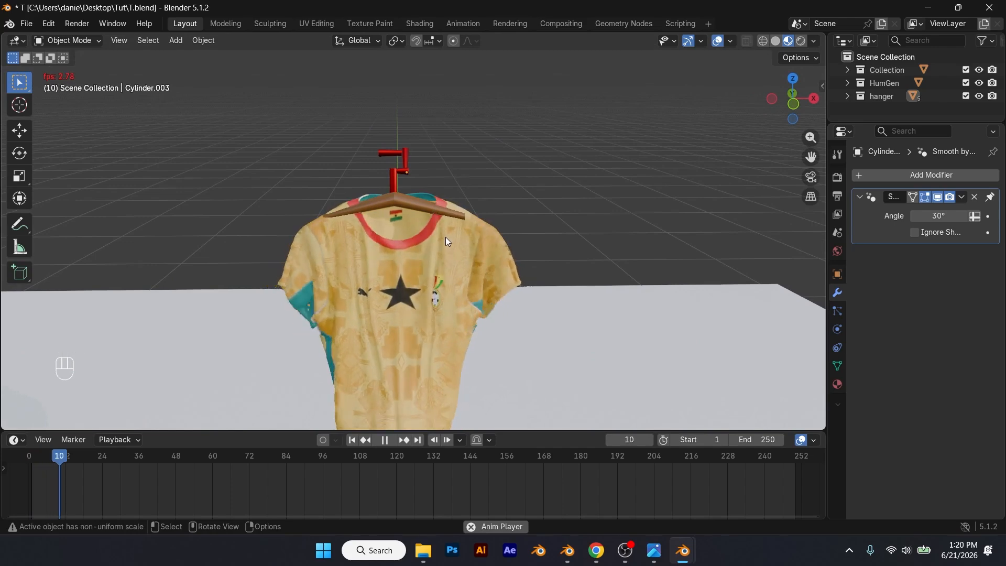
pyautogui.scroll(3, 446, 237)
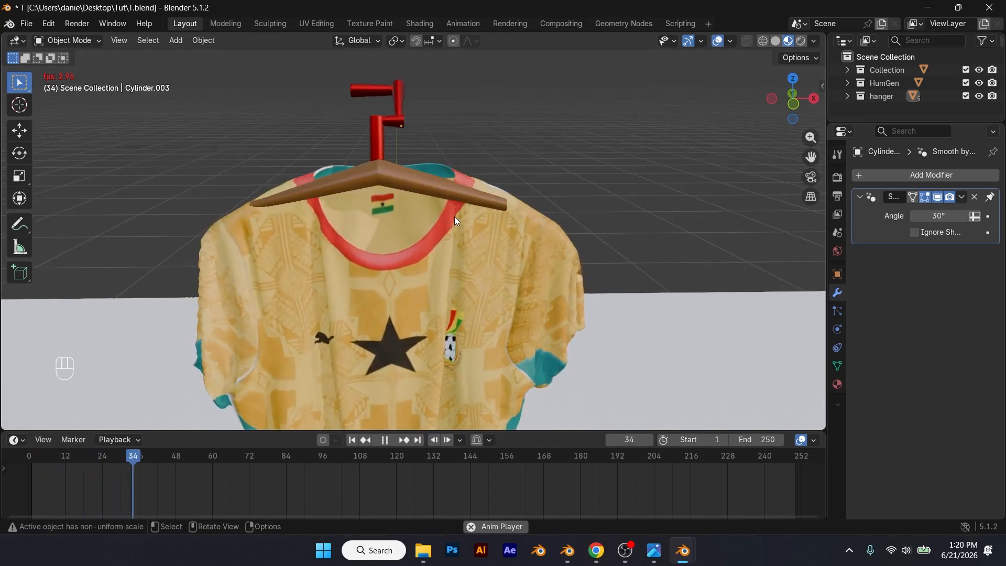
pyautogui.press('space')
# - Select the hanger parts and scale them down so the wooden bar fits the T-shirt's collar
pyautogui.moveTo(455, 216); pyautogui.dragTo(384, 238, button='middle')
pyautogui.click(383, 238)
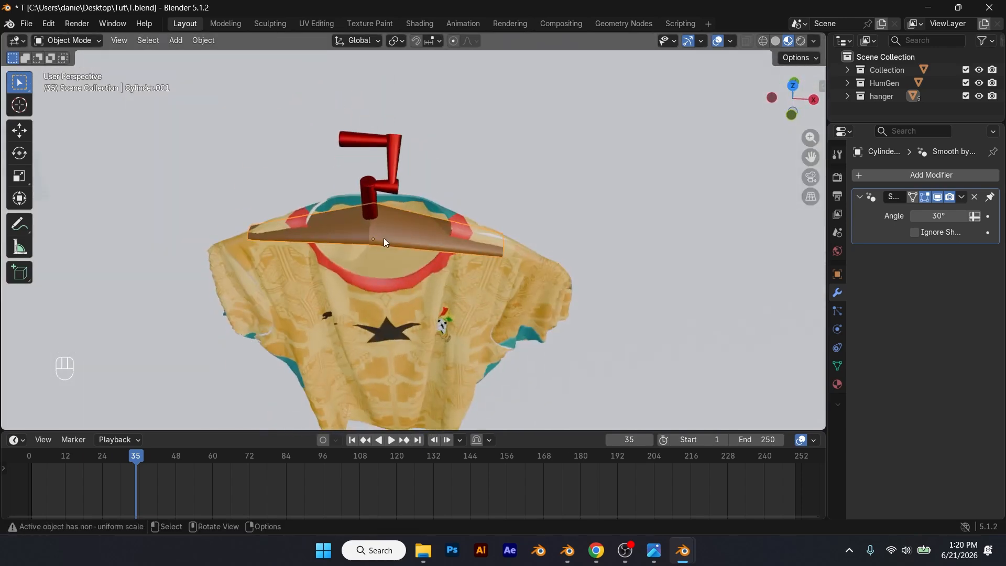
pyautogui.keyDown('shift'); pyautogui.click(395, 169); pyautogui.keyUp('shift')
pyautogui.press('s')
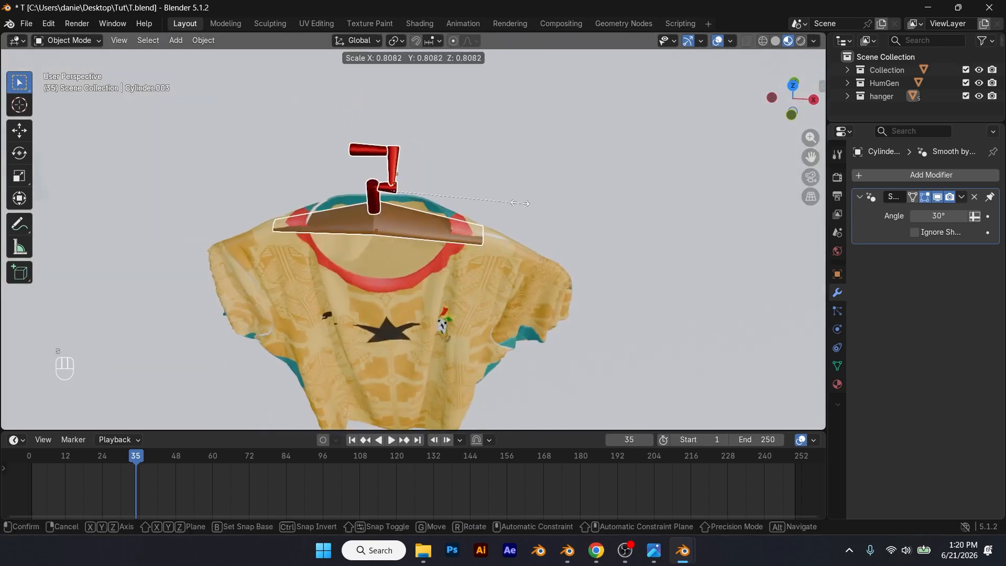
pyautogui.click(498, 196)
# - In Edit Mode, select the edge loop at the end of the wooden hanger bar and scale it
pyautogui.moveTo(498, 196); pyautogui.dragTo(538, 166, button='middle')
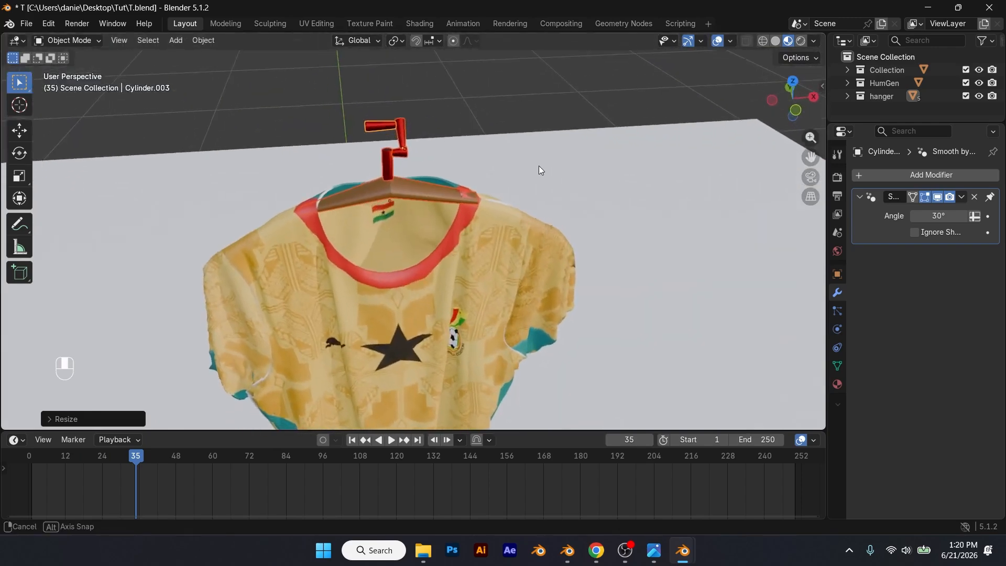
pyautogui.scroll(3, 507, 188)
pyautogui.moveTo(517, 199); pyautogui.dragTo(509, 225, button='middle')
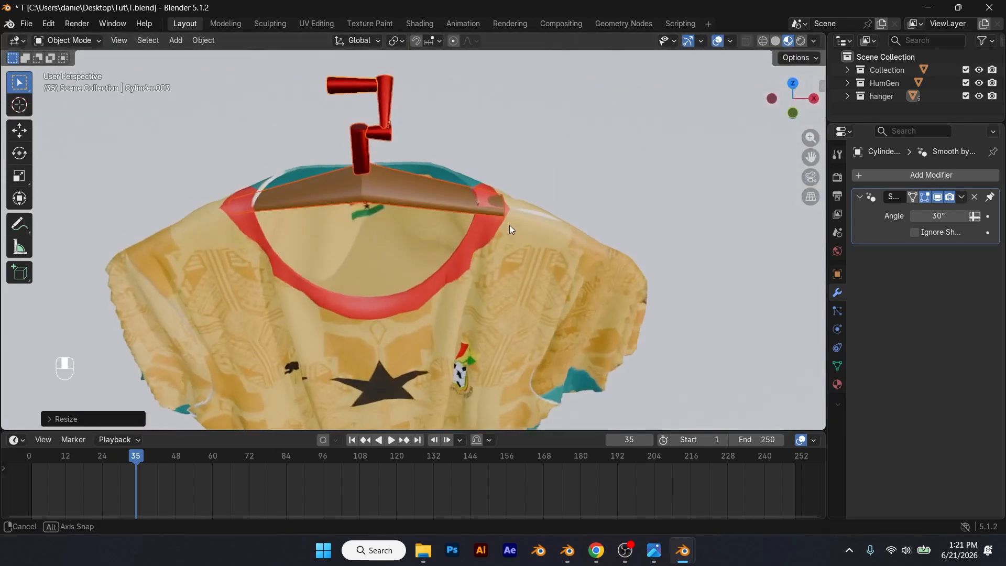
pyautogui.click(462, 196)
pyautogui.press('Tab')
pyautogui.keyDown('alt'); pyautogui.click(495, 190); pyautogui.keyUp('alt')
pyautogui.moveTo(495, 189); pyautogui.dragTo(222, 202, button='middle')
pyautogui.press('s')
pyautogui.click(454, 212)
pyautogui.scroll(2, 222, 202)
pyautogui.scroll(-3, 265, 172)
pyautogui.moveTo(265, 171); pyautogui.dragTo(376, 224, button='middle')
# - Try to shift all objects in the hanger collection slightly along the Y axis in Object Mode
pyautogui.rightClick(882, 97)
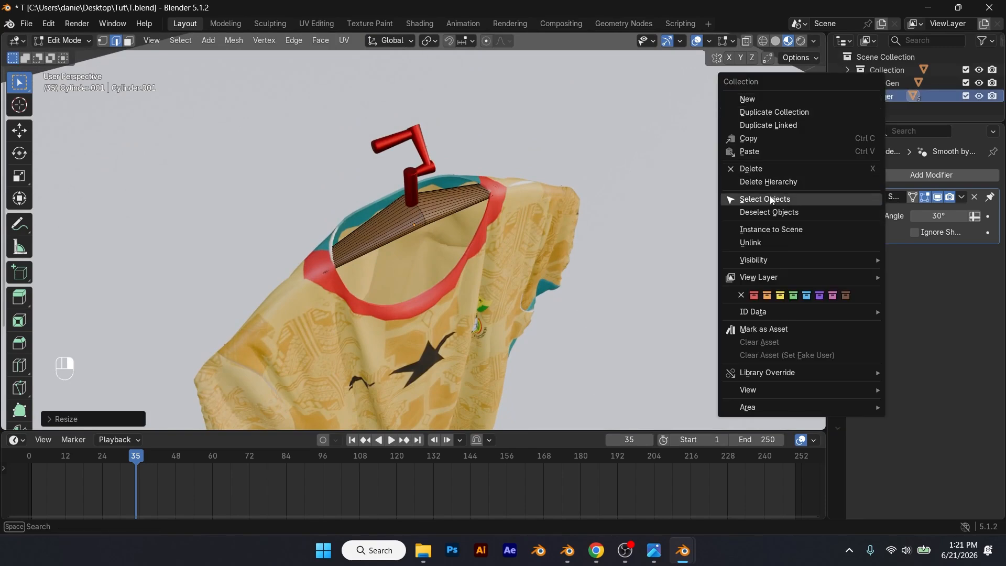
pyautogui.click(754, 199)
pyautogui.press('g')
pyautogui.press('Tab')
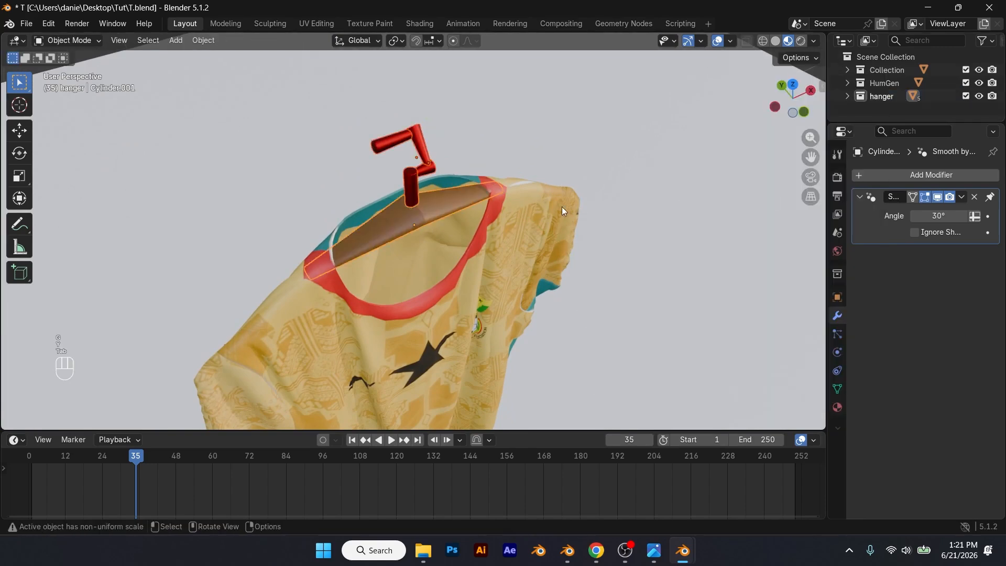
pyautogui.rightClick(861, 98)
pyautogui.click(818, 147)
pyautogui.press('g')
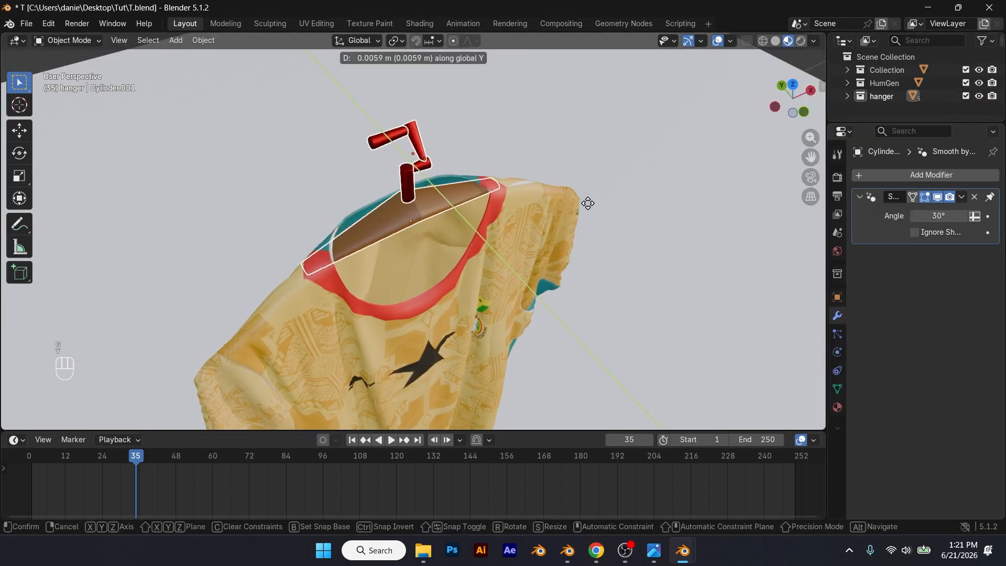
pyautogui.click(587, 210)
pyautogui.hotkey('ctrl', 'z')
# - Replay the cloth simulation from the first frame and examine how the T-shirt hangs on the hanger from different angles
pyautogui.moveTo(588, 210); pyautogui.dragTo(394, 362, button='middle')
pyautogui.press('space')
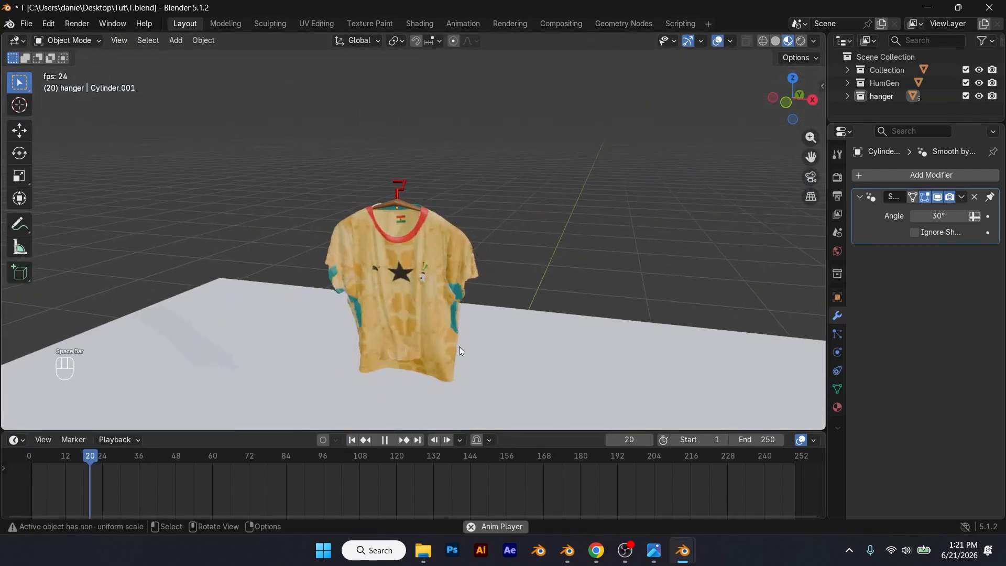
pyautogui.moveTo(509, 294); pyautogui.dragTo(323, 411, button='middle')
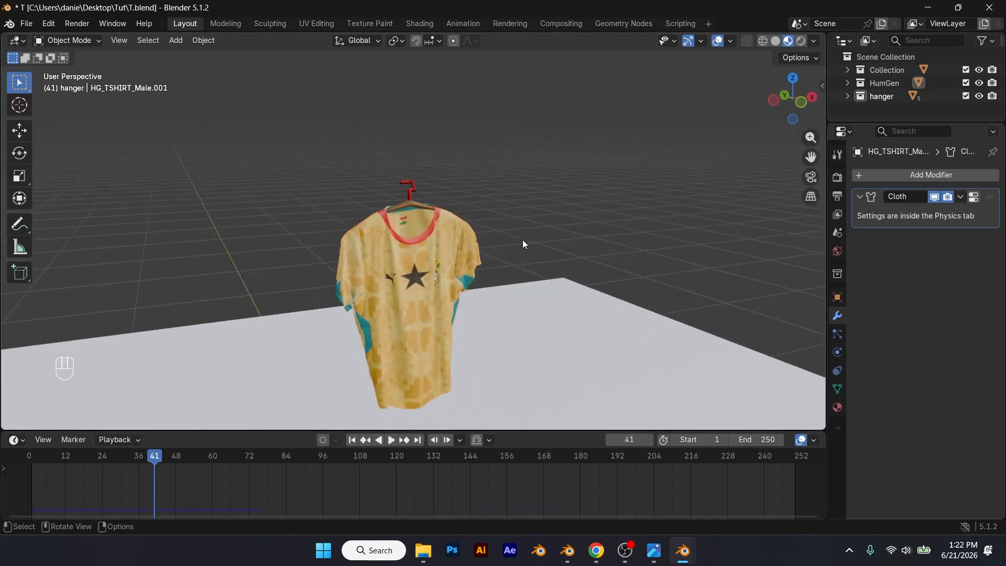
pyautogui.scroll(2, 523, 239)
pyautogui.click(352, 440)
pyautogui.press('space')
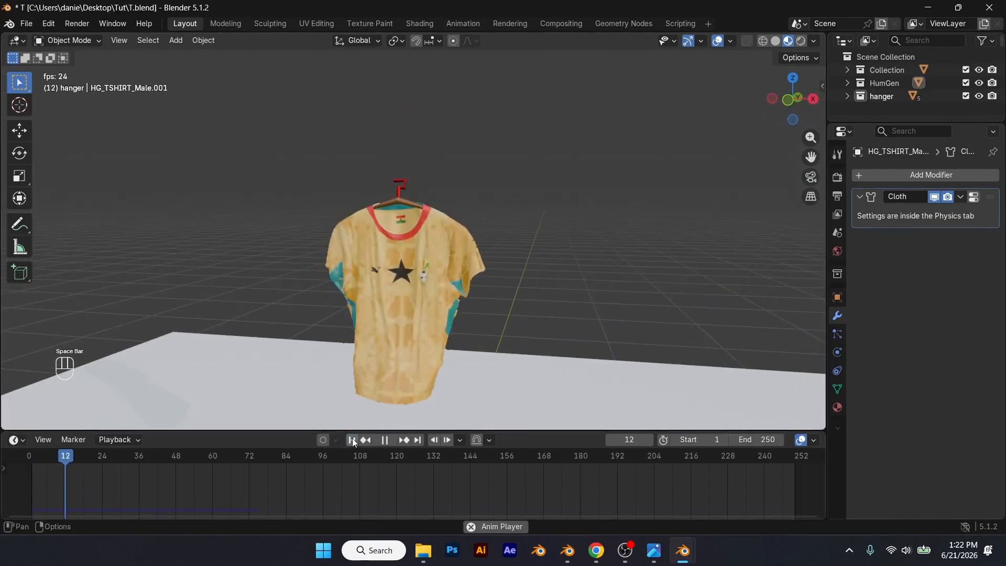
pyautogui.press('space')
pyautogui.moveTo(518, 325)
pyautogui.mouseDown(button='middle')
pyautogui.moveTo(532, 312)
pyautogui.moveTo(454, 200)
pyautogui.moveTo(358, 167)
pyautogui.moveTo(382, 190)
pyautogui.mouseUp(button='middle')
pyautogui.moveTo(342, 192); pyautogui.dragTo(494, 273)
pyautogui.scroll(-4, 493, 270)
pyautogui.moveTo(493, 267); pyautogui.dragTo(485, 232, button='middle')
pyautogui.click(486, 231)
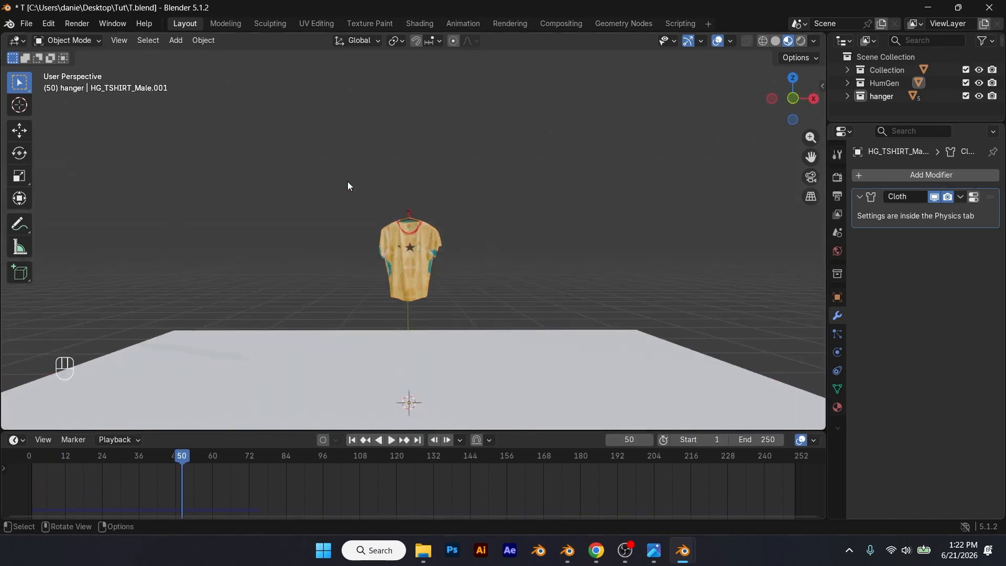
pyautogui.scroll(4, 421, 250)
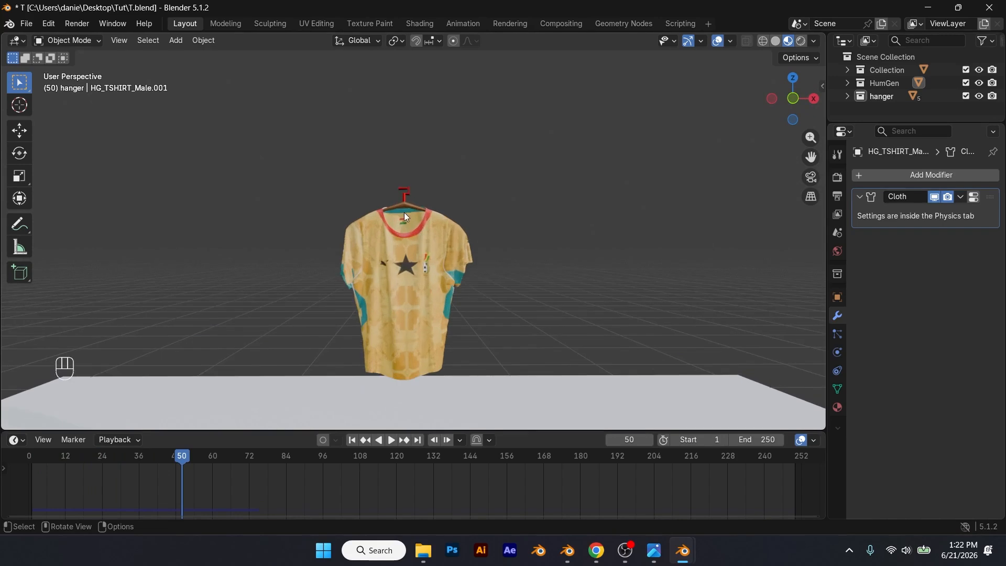
# - Add a Plain Axes empty, raise it to about 1.46 m on Z at the hanger, and scale it to about 0.138
pyautogui.moveTo(405, 215); pyautogui.dragTo(408, 218, button='middle')
pyautogui.hotkey('shift', 'a')
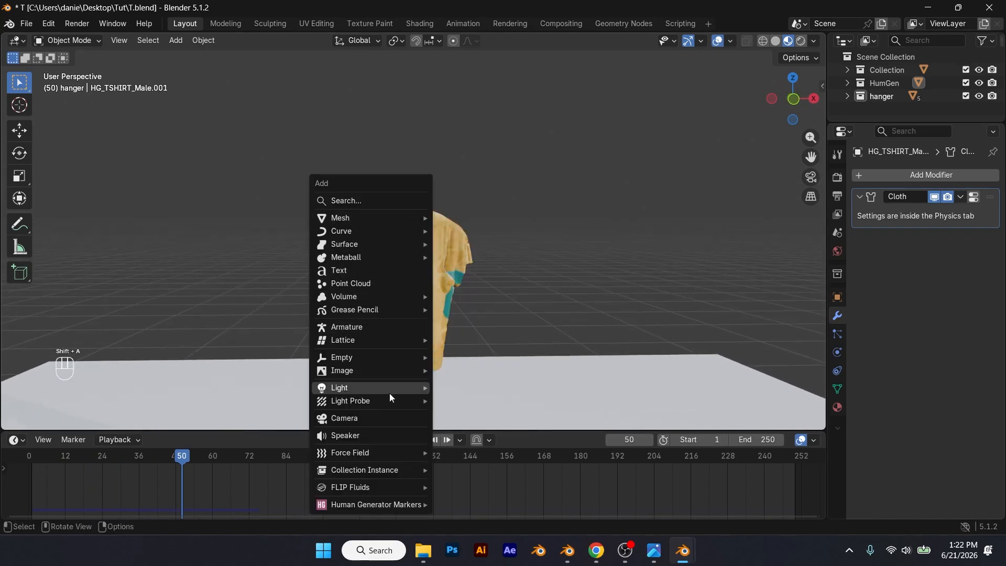
pyautogui.moveTo(386, 353)
pyautogui.click(441, 360)
pyautogui.press('s')
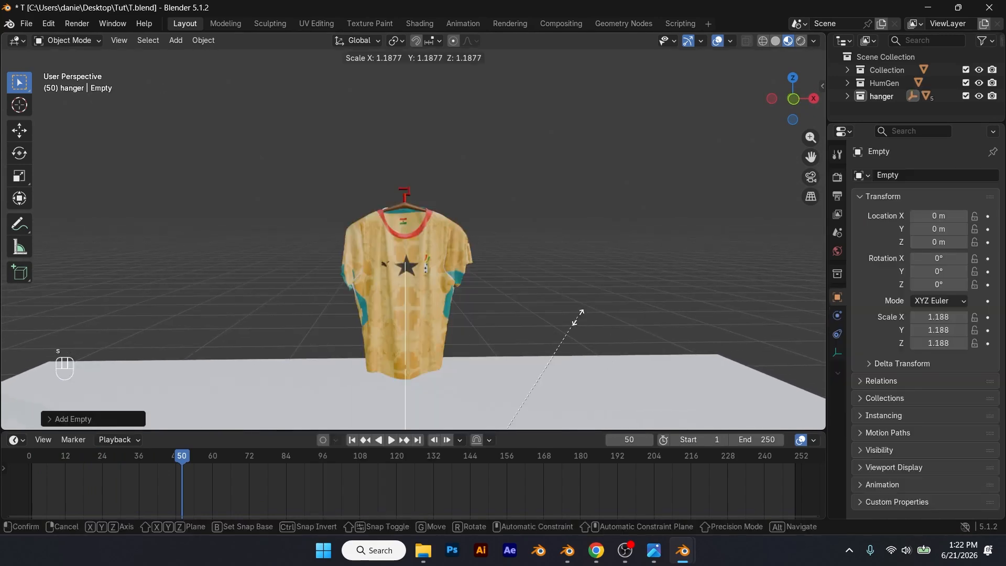
pyautogui.press('g')
pyautogui.press('z')
pyautogui.click(484, 307)
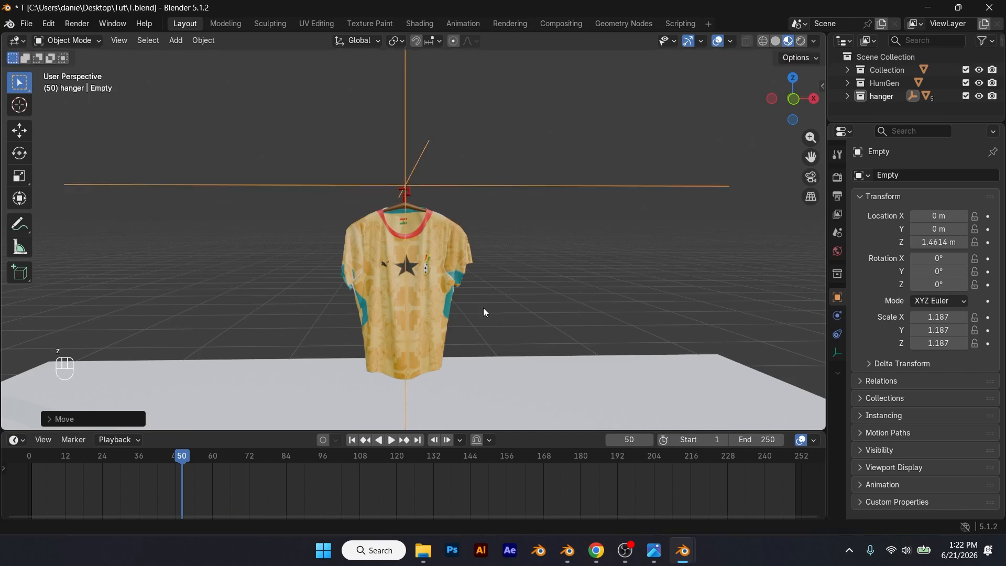
pyautogui.press('s')
pyautogui.click(433, 219)
# - Raise the empty above the hanger hook to about 1.61 m on Z
pyautogui.scroll(2, 264, 208)
pyautogui.moveTo(265, 209); pyautogui.dragTo(547, 322)
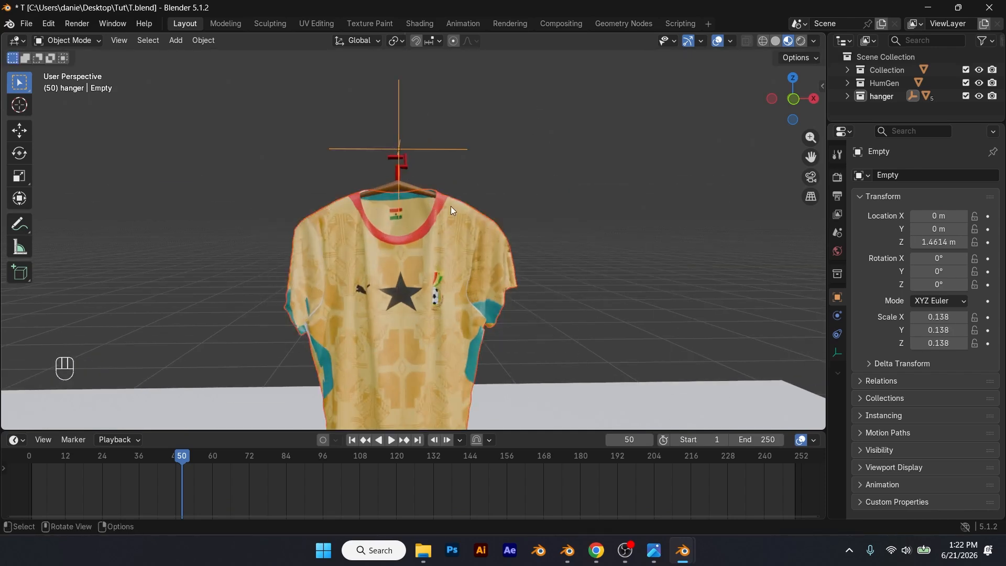
pyautogui.scroll(3, 450, 206)
pyautogui.scroll(-3, 510, 156)
pyautogui.press('g')
pyautogui.press('z')
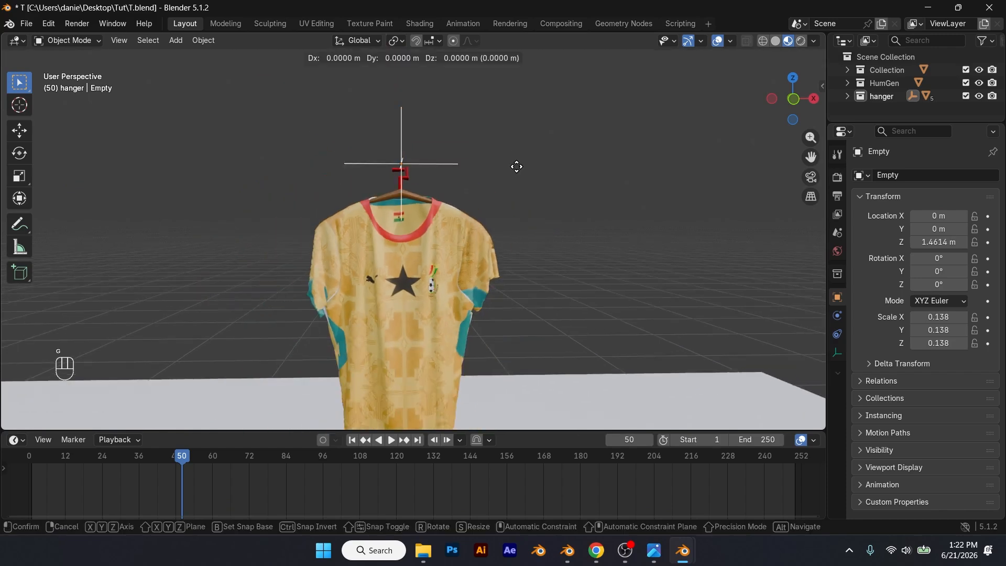
pyautogui.click(510, 111)
# - Select the T-shirt and all hanger parts and parent them to the empty
pyautogui.moveTo(506, 358); pyautogui.dragTo(507, 358)
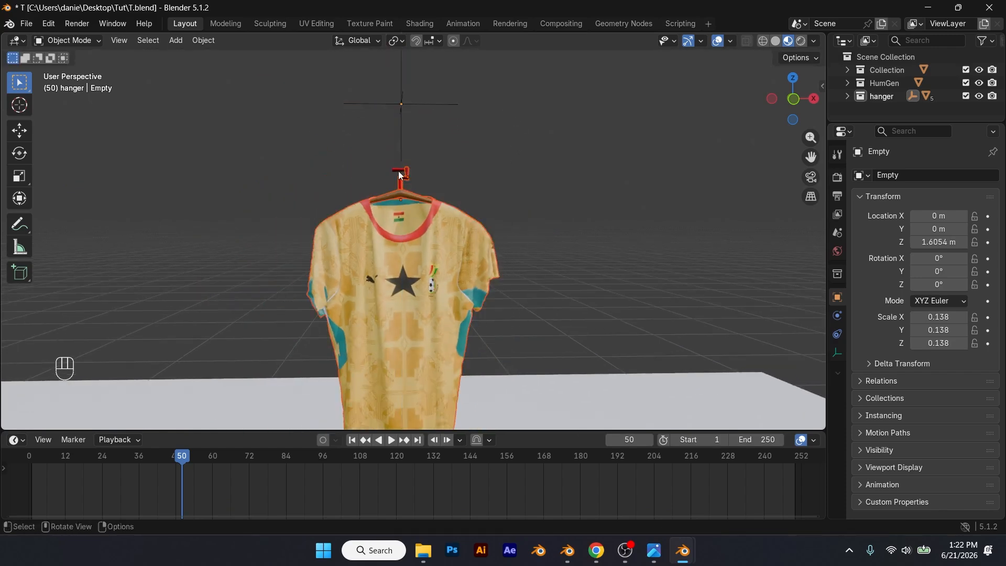
pyautogui.keyDown('shift'); pyautogui.click(399, 171); pyautogui.keyUp('shift')
pyautogui.keyDown('shift'); pyautogui.click(399, 102); pyautogui.keyUp('shift')
pyautogui.hotkey('ctrl', 'p')
pyautogui.click(398, 103)
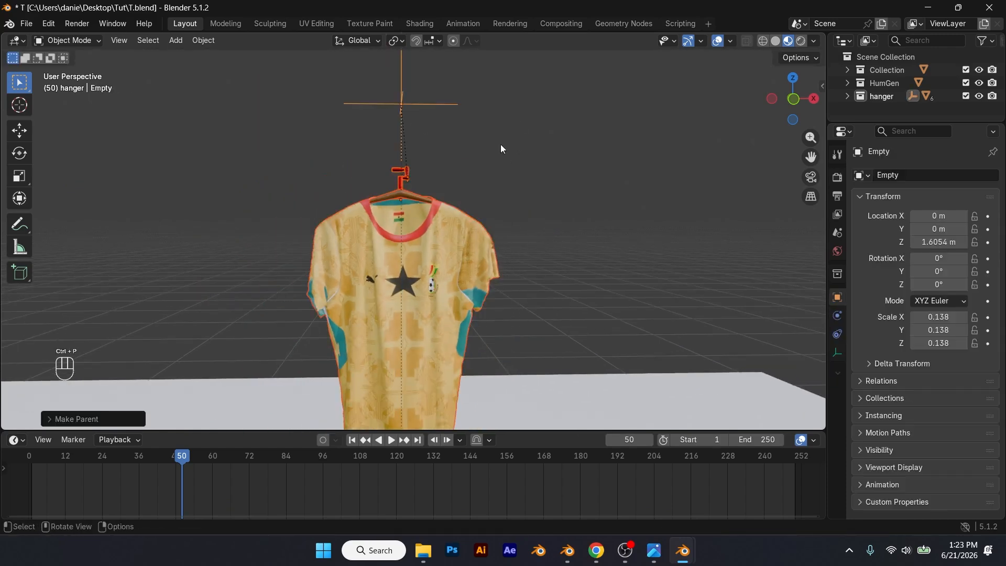
pyautogui.scroll(-3, 338, 116)
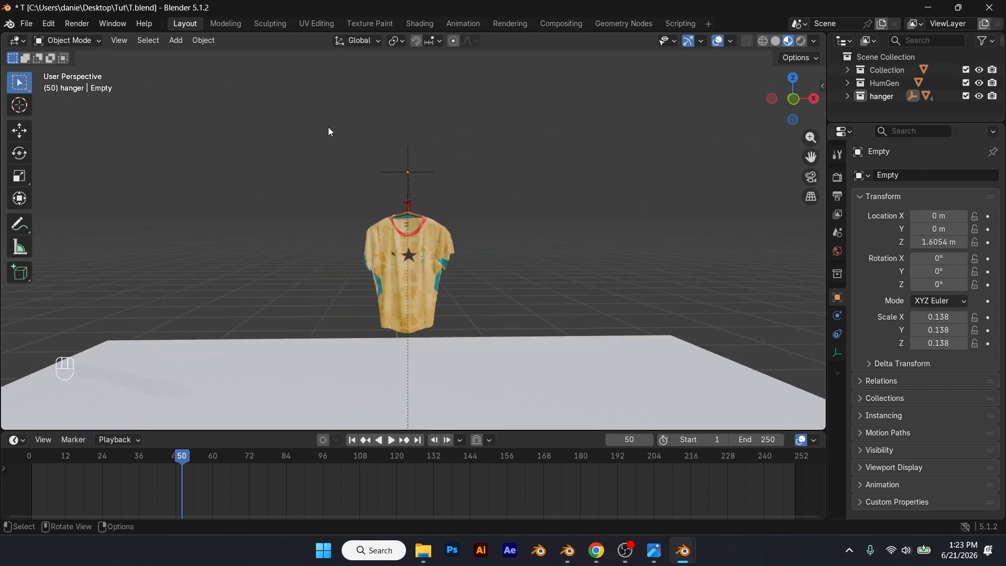
# - Switch to the lighthouse scene c1.blend and paste the copied empty with its T-shirt and hanger objects
pyautogui.moveTo(568, 549)
pyautogui.click(575, 480)
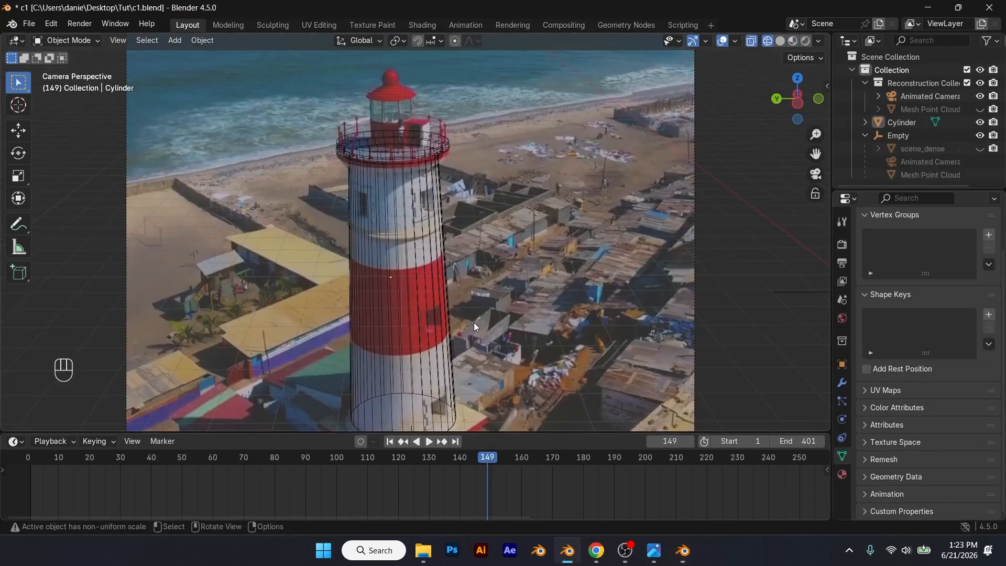
pyautogui.moveTo(472, 280)
pyautogui.mouseDown(button='middle')
pyautogui.moveTo(492, 298)
pyautogui.moveTo(465, 283)
pyautogui.mouseUp(button='middle')
pyautogui.moveTo(400, 267); pyautogui.dragTo(487, 289, button='middle')
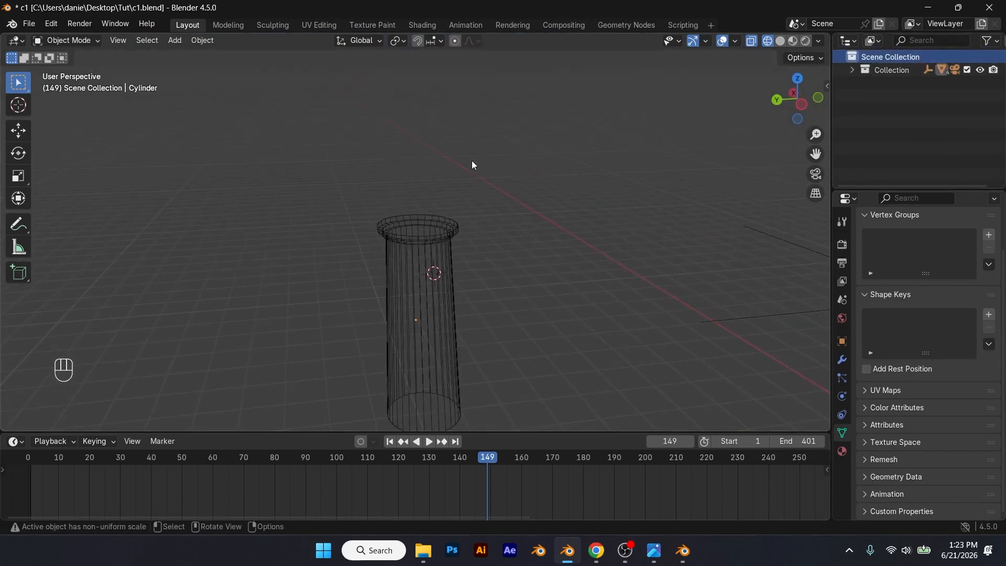
pyautogui.hotkey('ctrl', 'v')
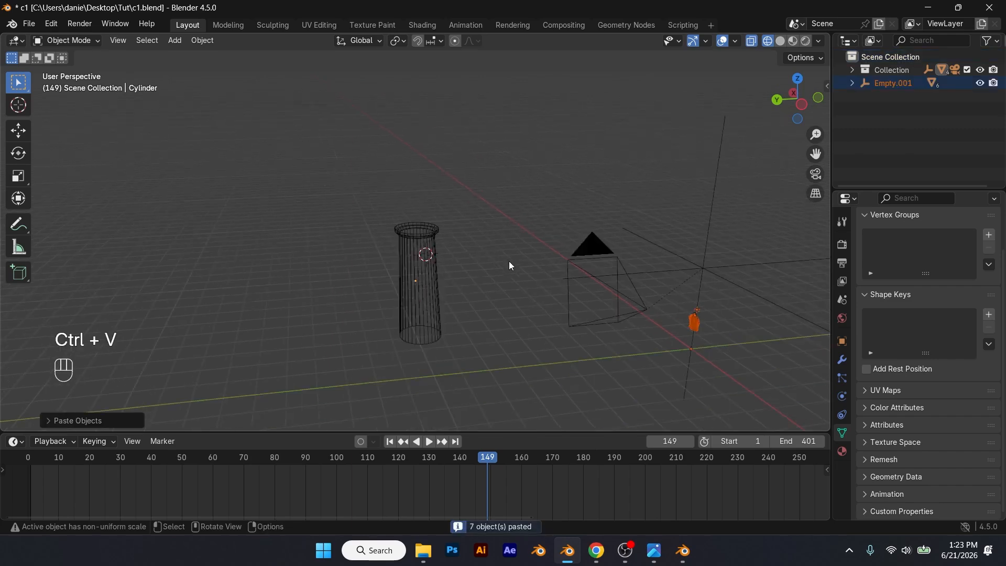
pyautogui.moveTo(508, 262); pyautogui.dragTo(687, 300, button='middle')
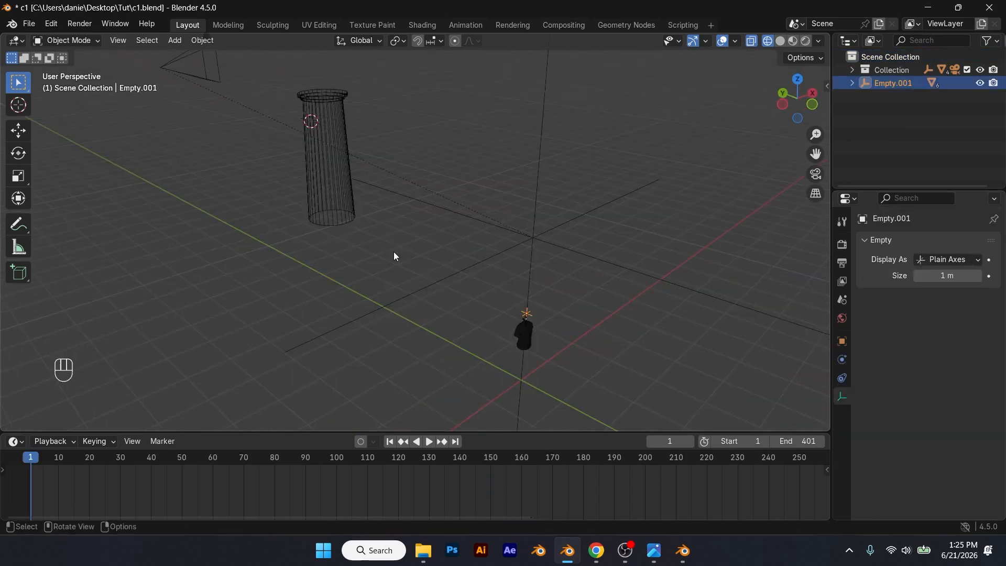
# - Move the pasted empty along the X and Y axes to the base of the lighthouse cylinder
pyautogui.press('g')
pyautogui.press('x')
pyautogui.click(278, 164)
pyautogui.press('g')
pyautogui.press('y')
pyautogui.rightClick(112, 280)
pyautogui.press('g')
pyautogui.press('y')
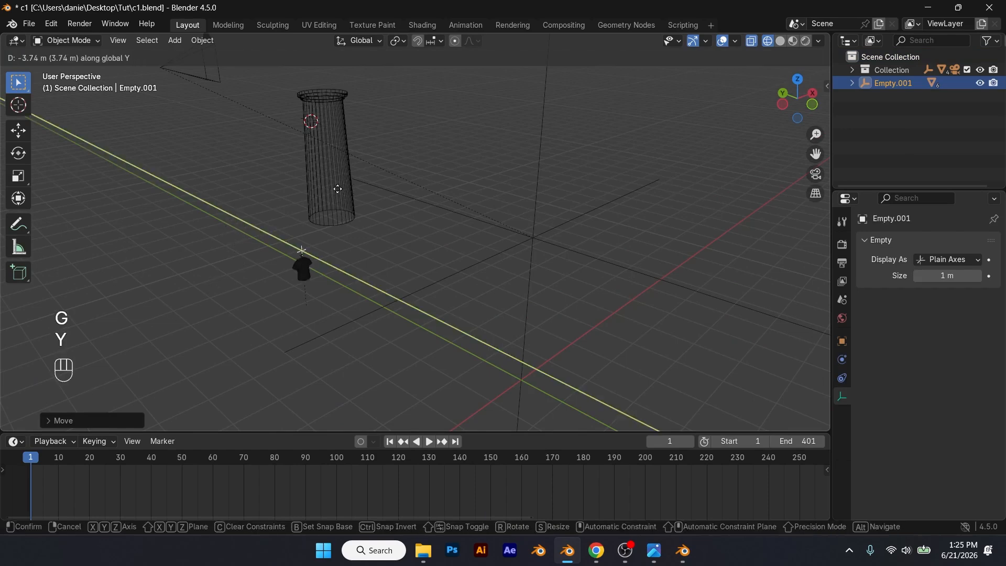
pyautogui.press('x')
pyautogui.click(272, 135)
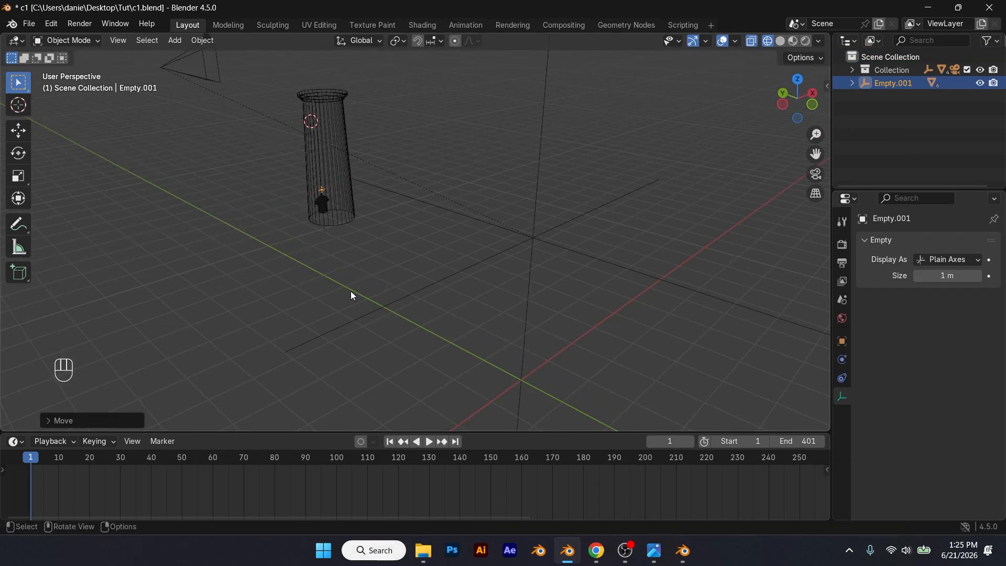
# - Rotate the empty with the T-shirt about -72° around the global Z axis
pyautogui.press('KP_Decimal')
pyautogui.press('r')
pyautogui.press('z')
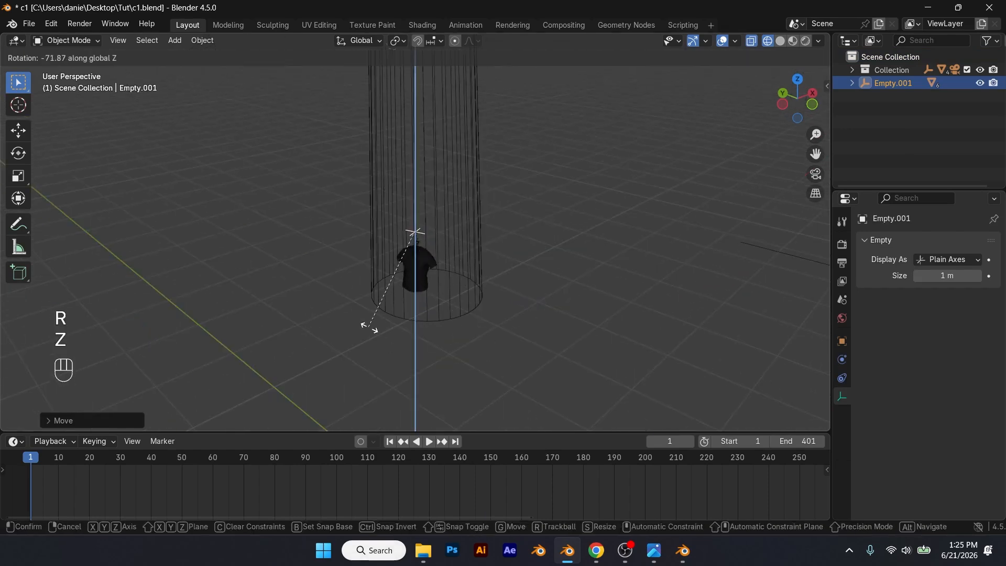
pyautogui.click(369, 328)
# - Scale the T-shirt group up strongly and raise it about 4.1 m along Z toward the cylinder's upper rim
pyautogui.moveTo(474, 283); pyautogui.dragTo(516, 272, button='middle')
pyautogui.scroll(-3, 517, 272)
pyautogui.press('s')
pyautogui.click(674, 193)
pyautogui.press('g')
pyautogui.press('z')
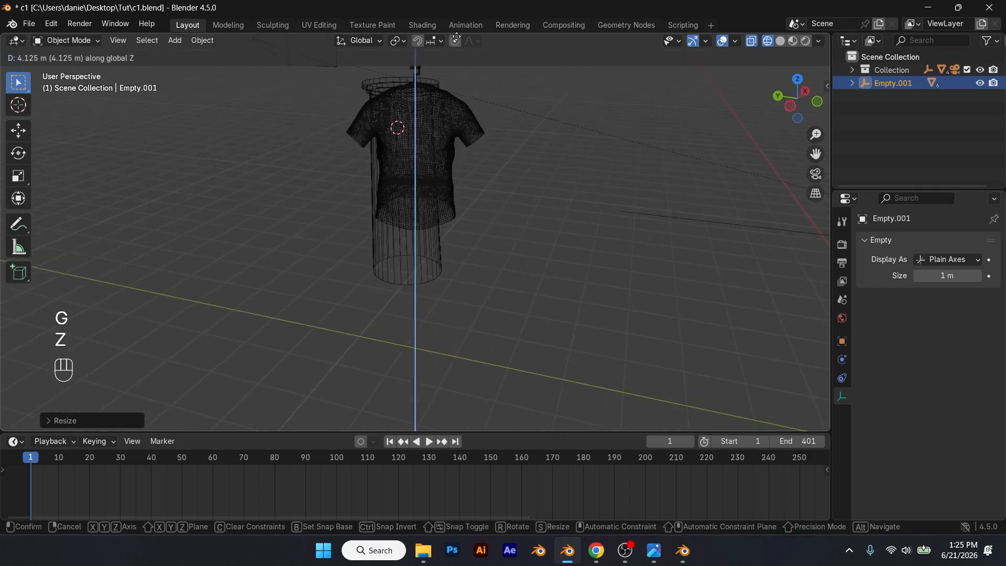
pyautogui.click(456, 39)
# - Scale the T-shirt group down and lower it along Z to sit near the cylinder's rim
pyautogui.moveTo(453, 73); pyautogui.dragTo(491, 131, button='middle')
pyautogui.press('s')
pyautogui.click(446, 111)
pyautogui.press('g')
pyautogui.press('z')
pyautogui.click(444, 147)
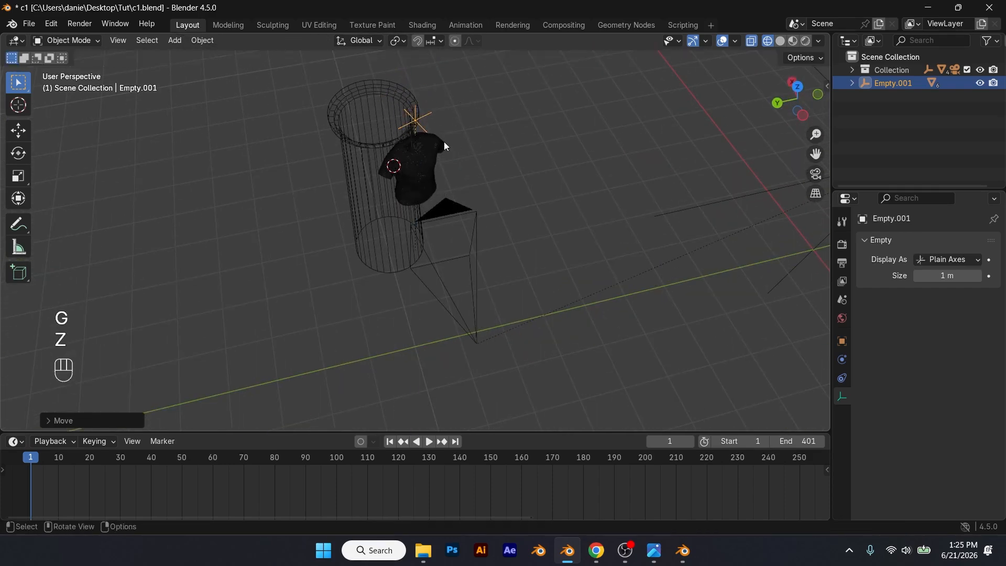
# - Shift the T-shirt group along X and Y in front of the cylinder and save the file
pyautogui.press('g')
pyautogui.press('x')
pyautogui.click(479, 139)
pyautogui.press('g')
pyautogui.press('y')
pyautogui.click(462, 147)
pyautogui.hotkey('ctrl', 's')
# - Look through the tracked camera and play the opening frames to check the T-shirt's placement on the lighthouse
pyautogui.press('KP_0')
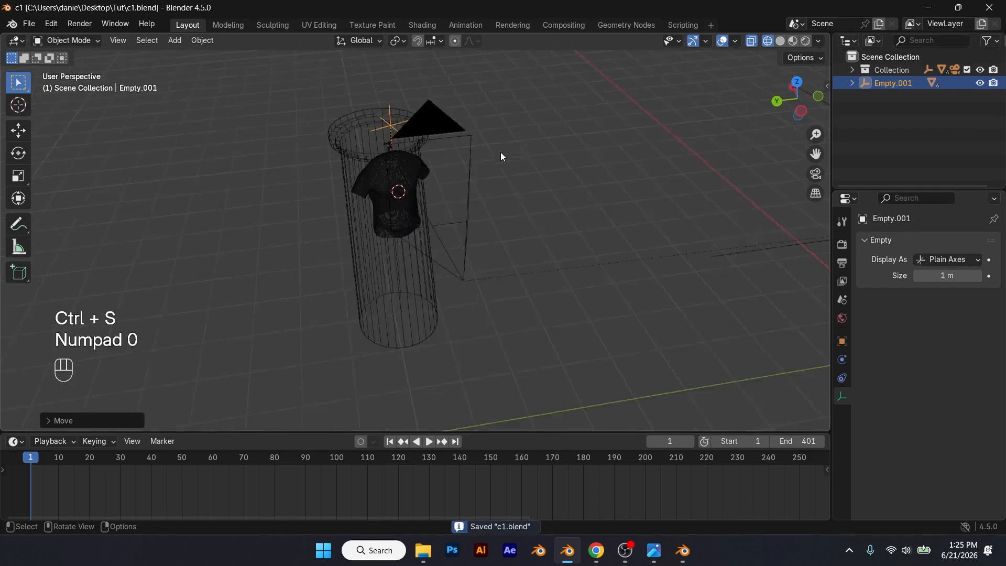
pyautogui.keyDown('shift'); pyautogui.moveTo(571, 319); pyautogui.dragTo(570, 201, button='middle'); pyautogui.keyUp('shift')
pyautogui.moveTo(32, 458); pyautogui.dragTo(109, 457)
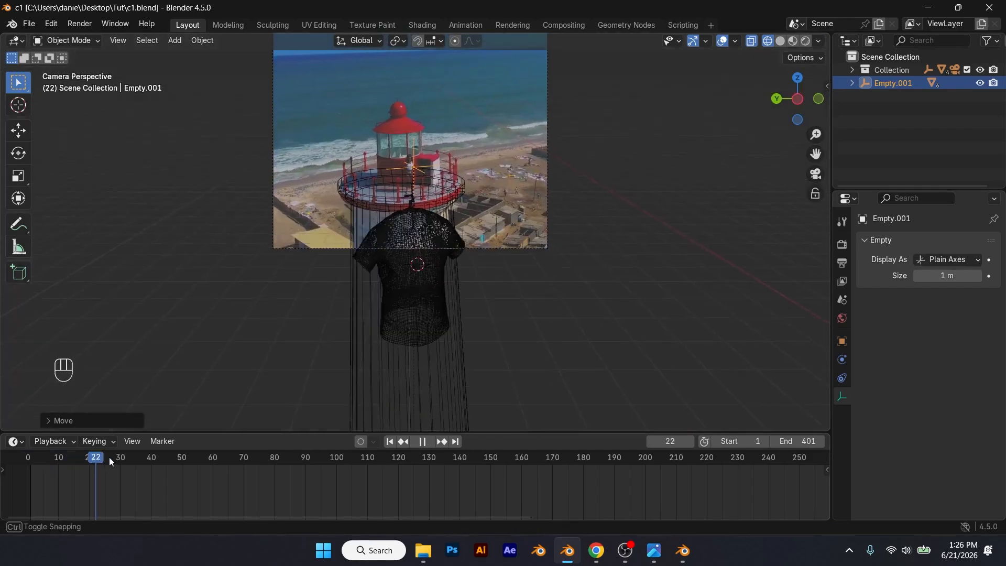
pyautogui.press('space')
pyautogui.click(422, 171)
pyautogui.click(421, 171)
# - Enlarge the T-shirt group by about 1.11, return to frame 1, and scale the group again to match the tower's width
pyautogui.press('s')
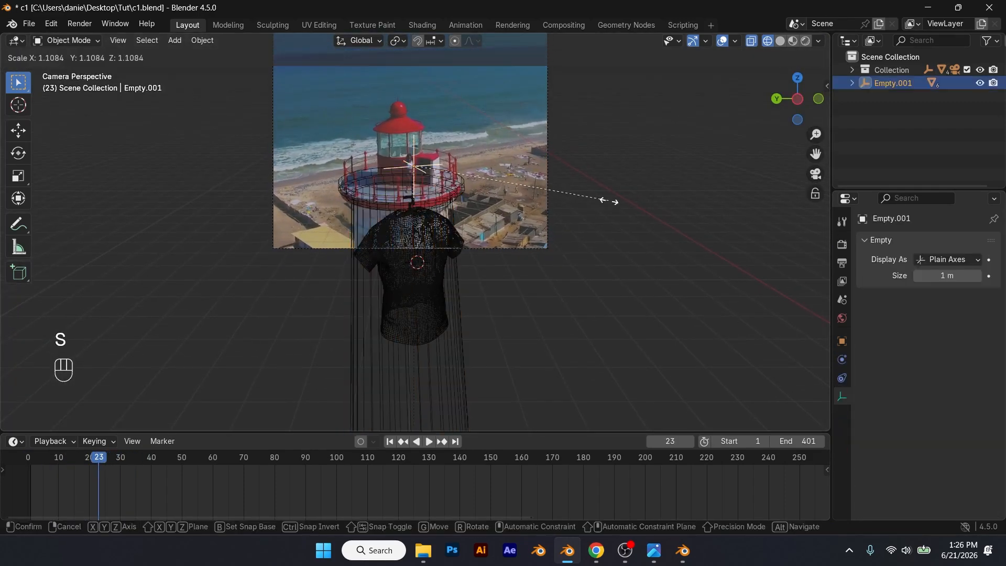
pyautogui.click(609, 201)
pyautogui.click(390, 441)
pyautogui.press('s')
pyautogui.click(622, 204)
pyautogui.scroll(-3, 603, 236)
pyautogui.scroll(1, 606, 239)
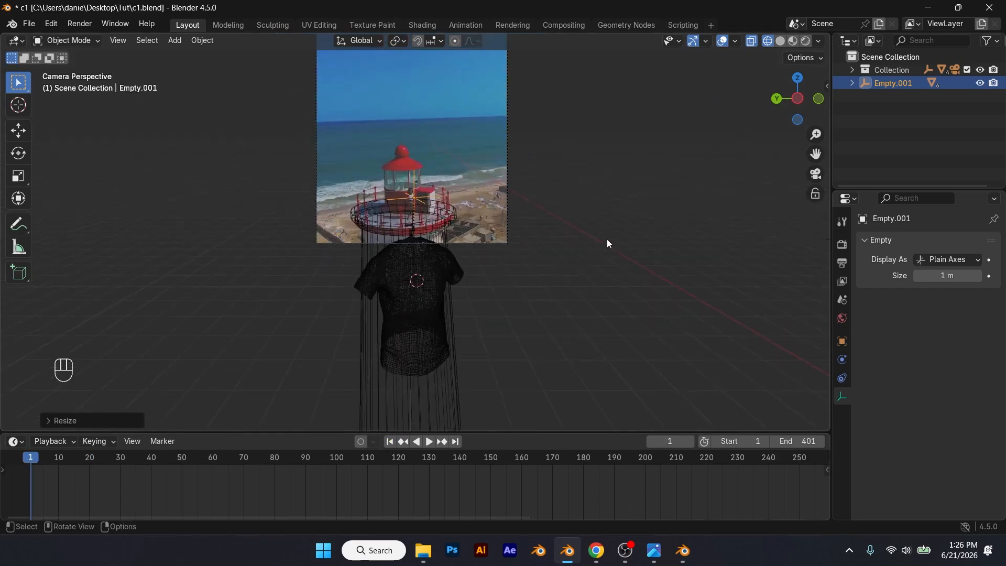
# - Shift the T-shirt group along Y and Z to hang from the lighthouse gallery, and save the file
pyautogui.scroll(5, 607, 243)
pyautogui.press('g')
pyautogui.press('x')
pyautogui.press('y')
pyautogui.click(411, 176)
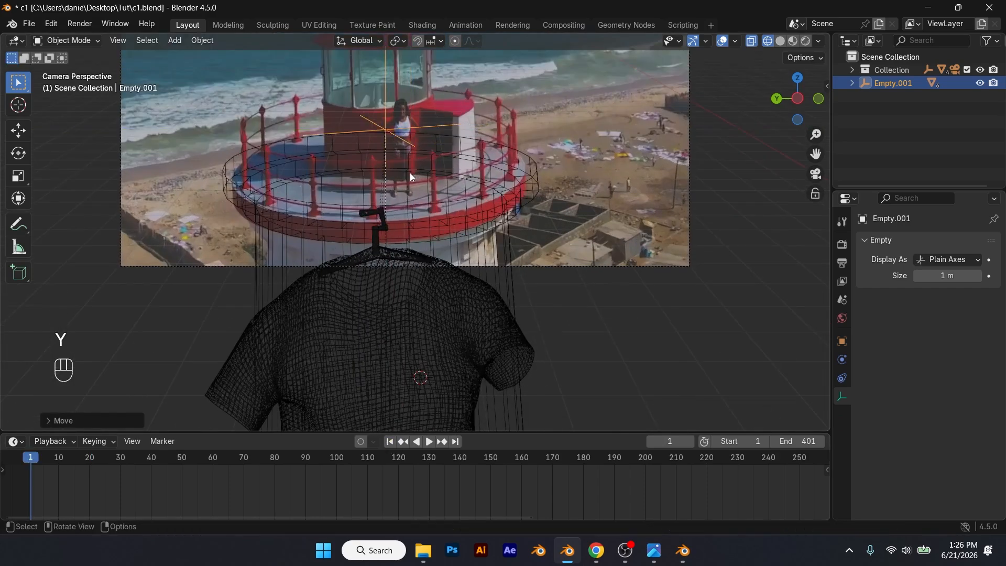
pyautogui.press('g')
pyautogui.press('z')
pyautogui.click(414, 165)
pyautogui.scroll(-5, 413, 165)
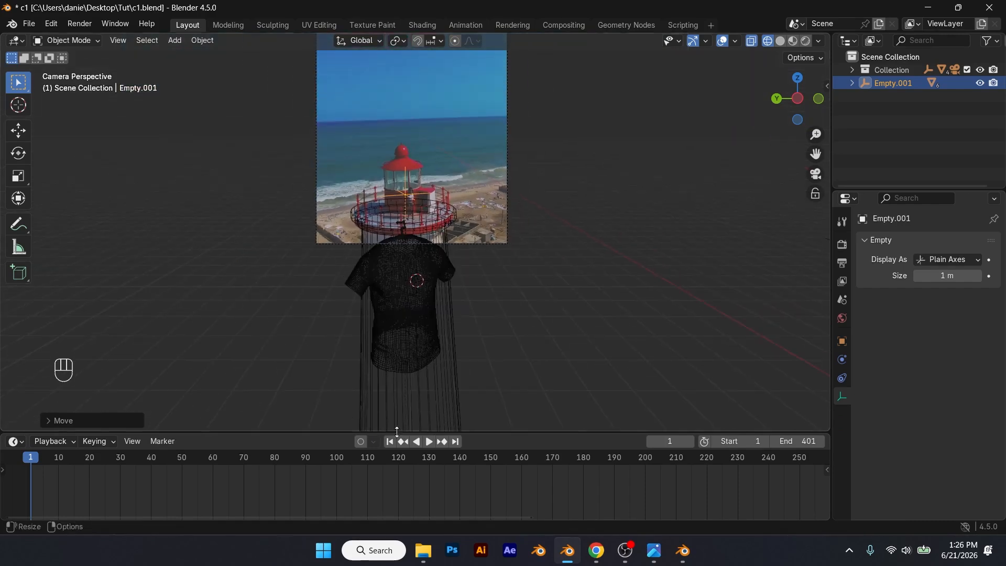
pyautogui.hotkey('ctrl', 's')
# - Play the cloth simulation in camera view and examine how the T-shirt behaves against the lighthouse
pyautogui.press('space')
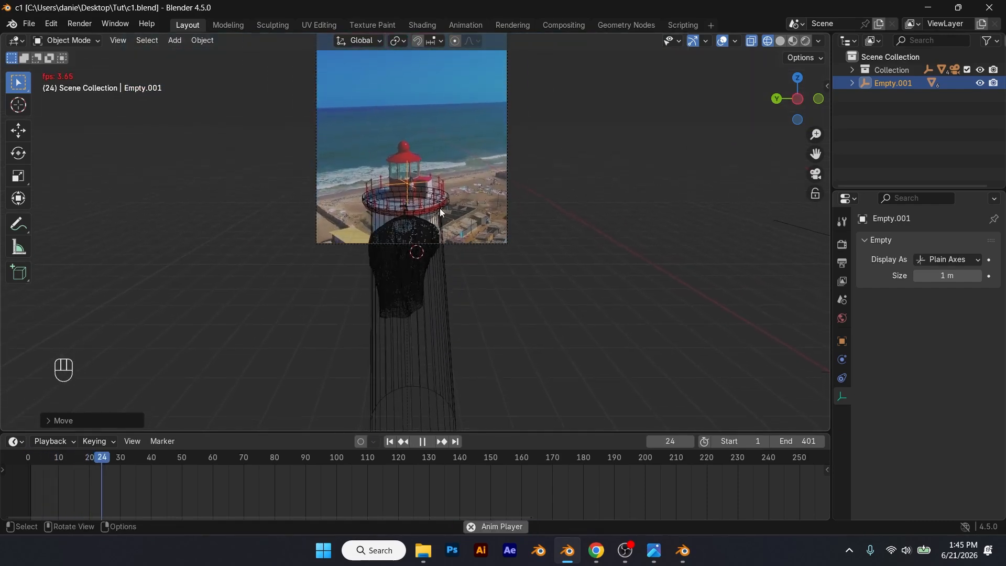
pyautogui.press('space')
pyautogui.press('n')
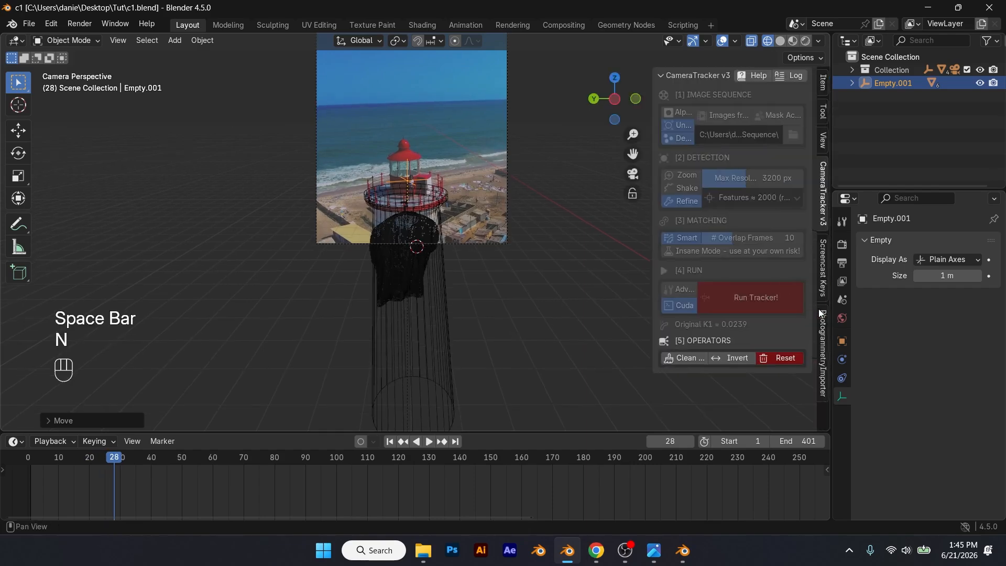
pyautogui.press('n')
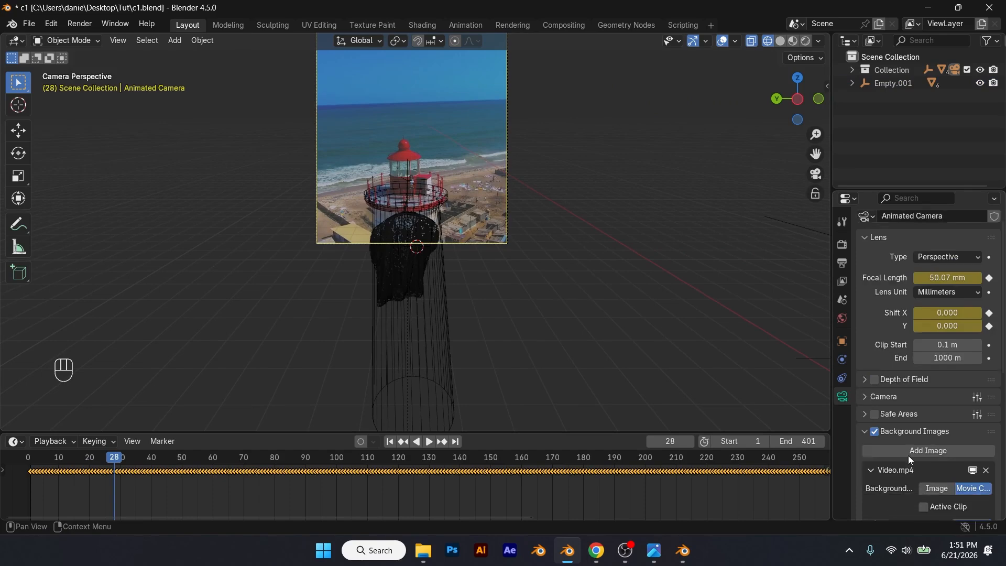
# - Set the opacity of the animated camera's Video.mp4 background to 1.0
pyautogui.scroll(-5, 910, 453)
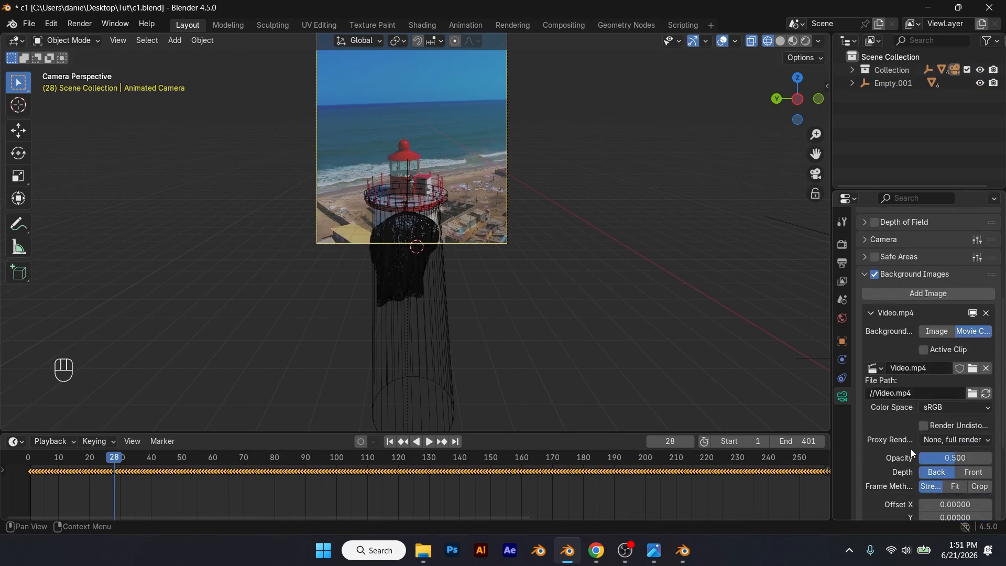
pyautogui.moveTo(953, 461); pyautogui.dragTo(990, 459)
pyautogui.scroll(3, 480, 181)
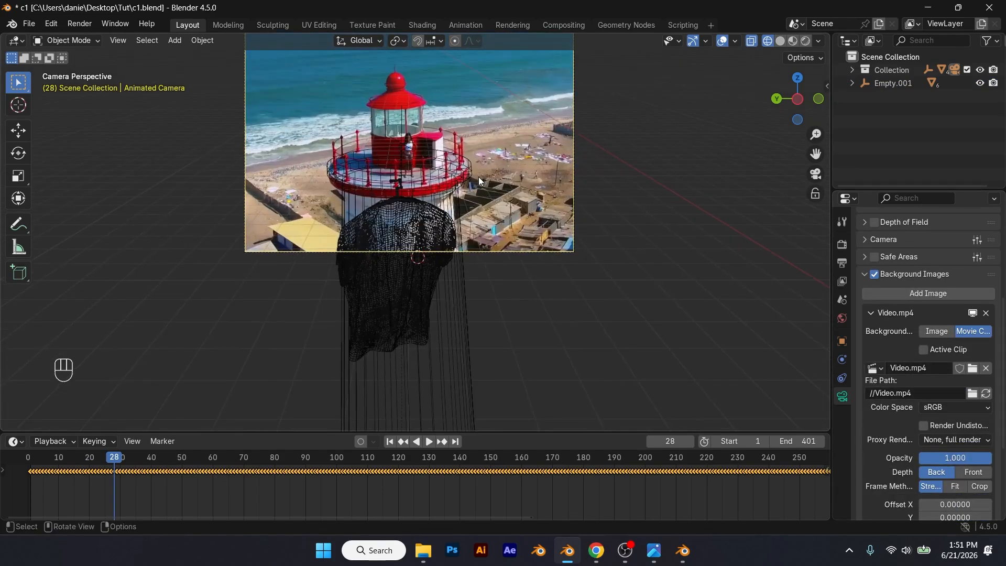
# - Show the viewport in Rendered shading and load the suburban garden image as the world's Environment Texture
pyautogui.click(807, 40)
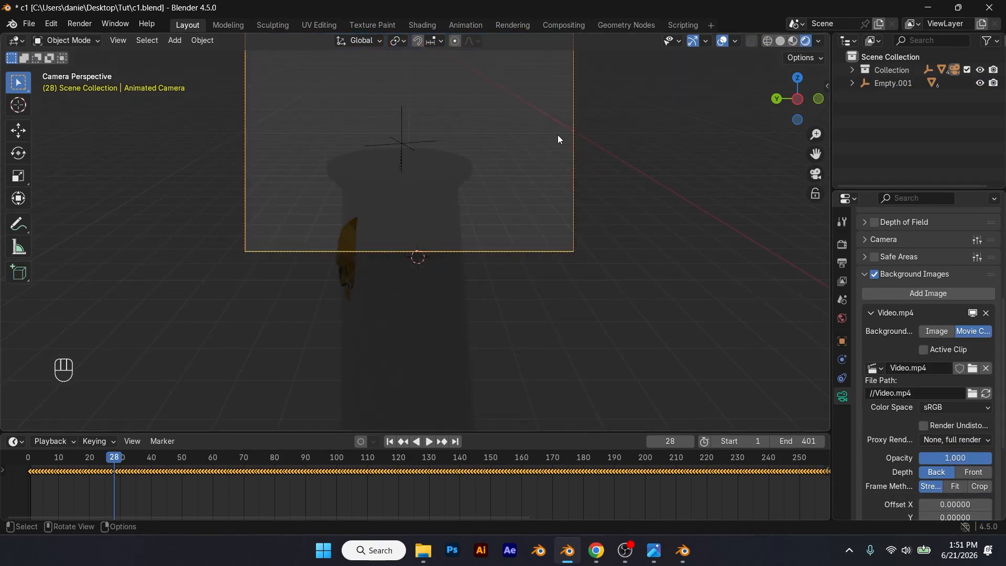
pyautogui.scroll(-3, 735, 208)
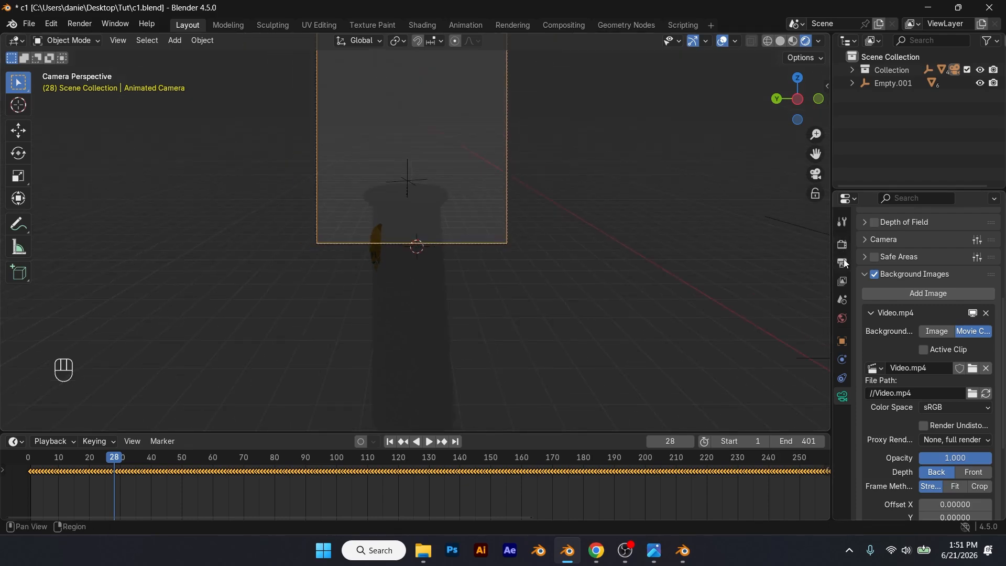
pyautogui.click(842, 318)
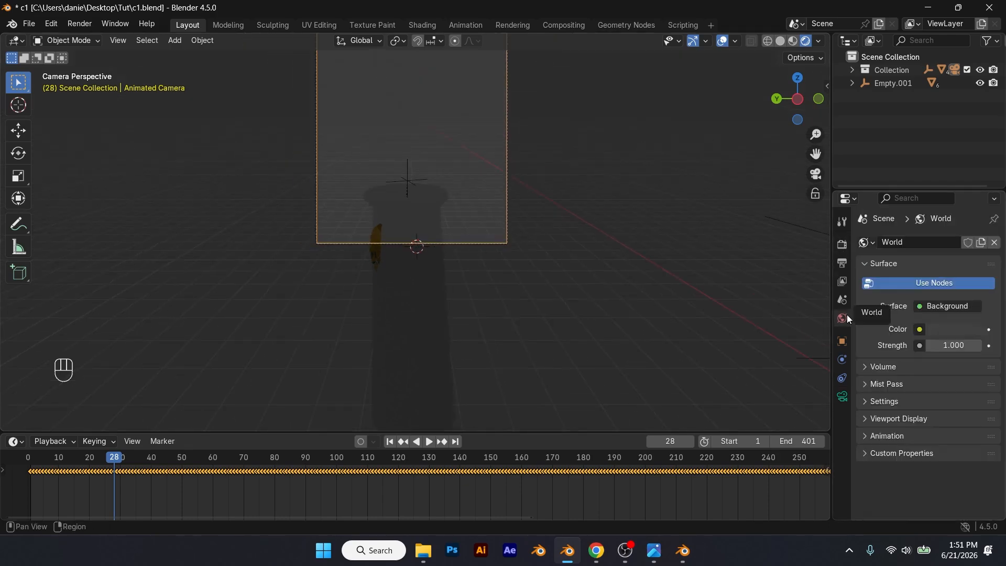
pyautogui.click(920, 329)
pyautogui.click(619, 387)
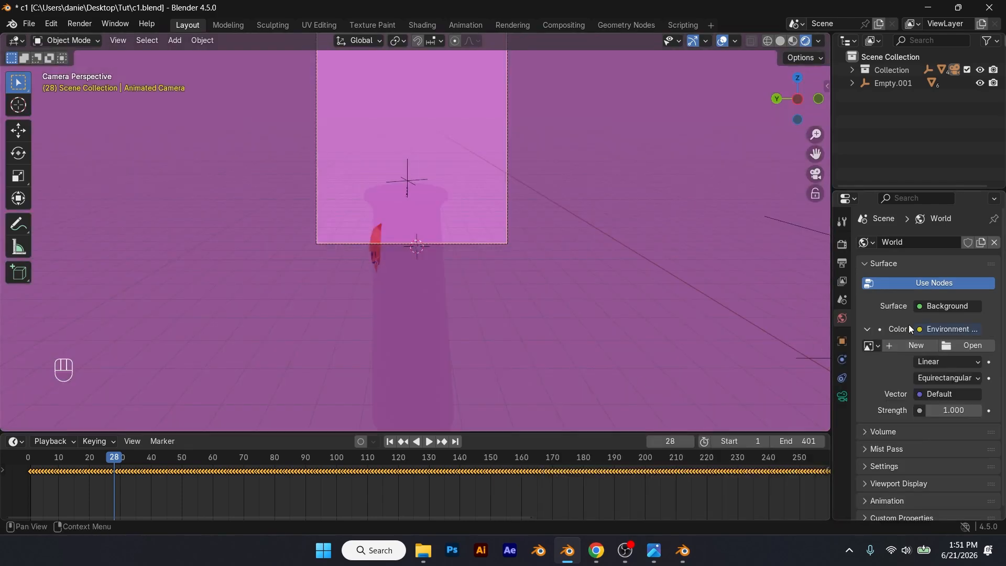
pyautogui.click(973, 347)
pyautogui.doubleClick(436, 183)
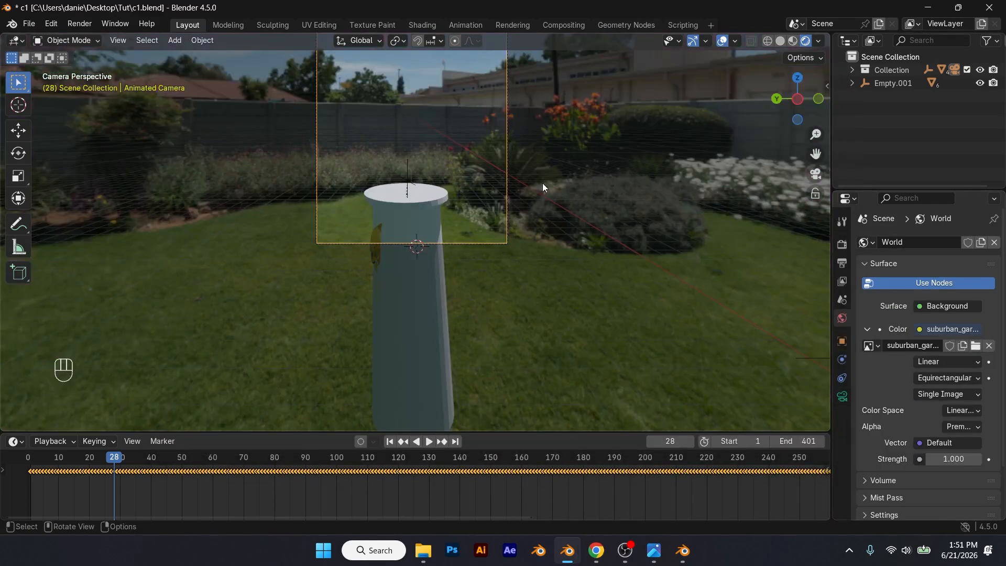
# - Set the render engine to Cycles and its device to GPU Compute
pyautogui.click(842, 263)
pyautogui.click(842, 244)
pyautogui.click(959, 242)
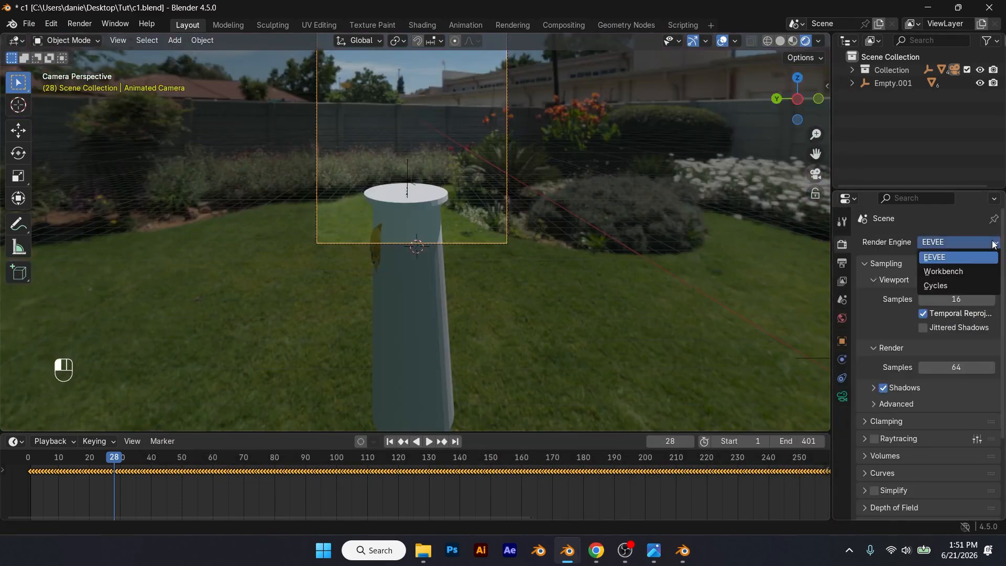
pyautogui.click(957, 280)
pyautogui.click(946, 303)
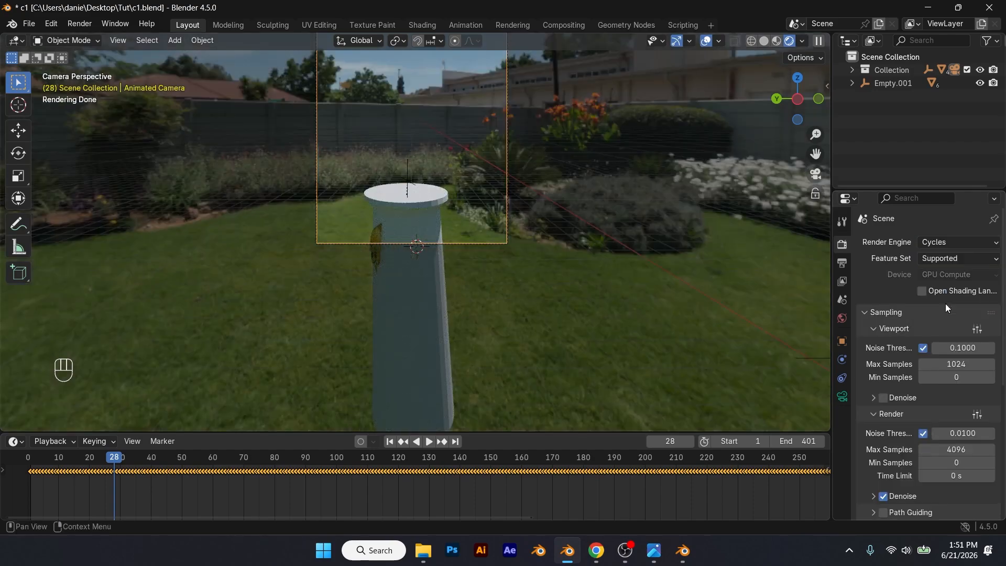
# - Enable the Transparent film option in the render settings so the Video.mp4 background replaces the garden image in camera view
pyautogui.scroll(-8, 894, 385)
pyautogui.scroll(4, 492, 174)
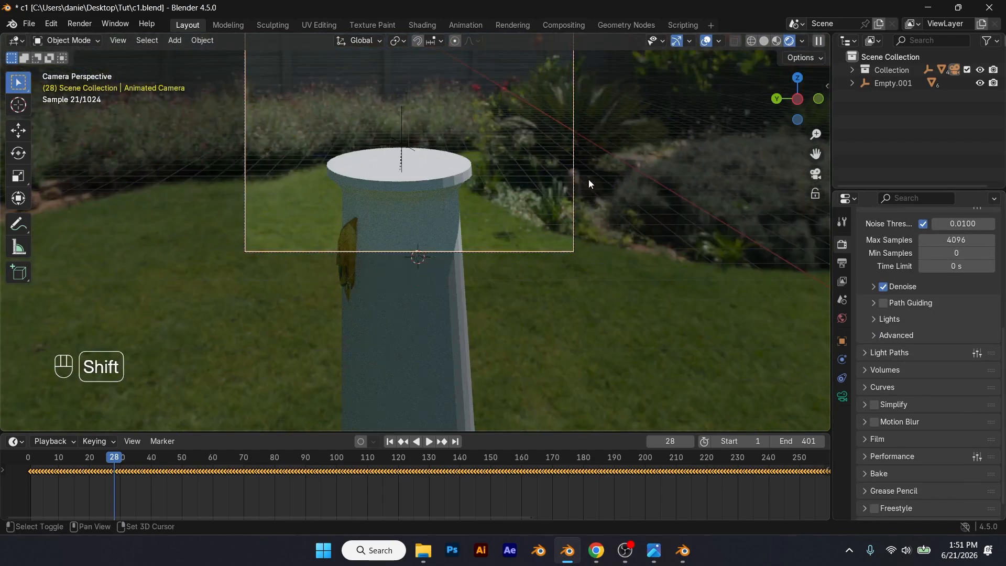
pyautogui.keyDown('shift'); pyautogui.moveTo(589, 179); pyautogui.dragTo(600, 321); pyautogui.keyUp('shift')
pyautogui.scroll(-3, 511, 260)
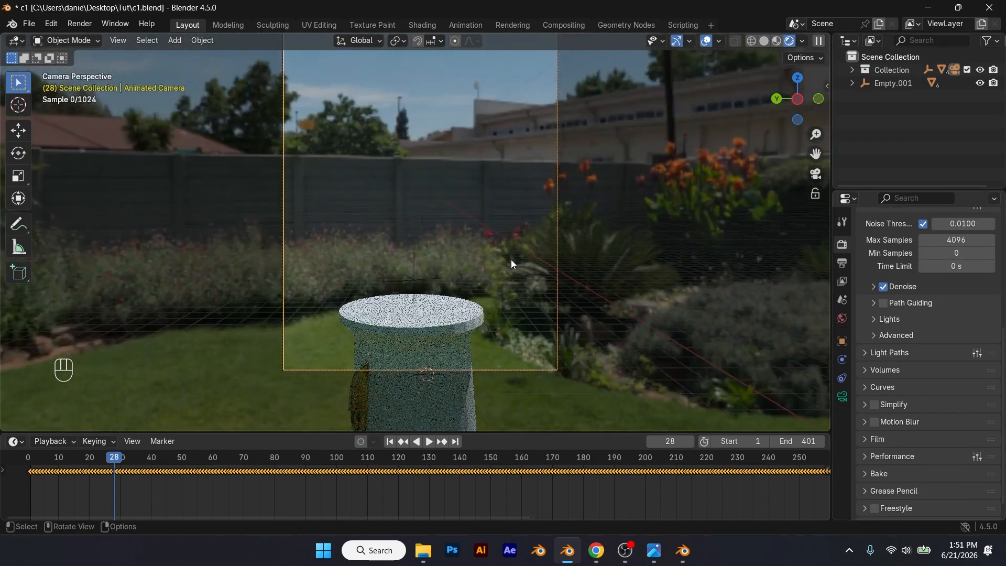
pyautogui.scroll(-2, 871, 387)
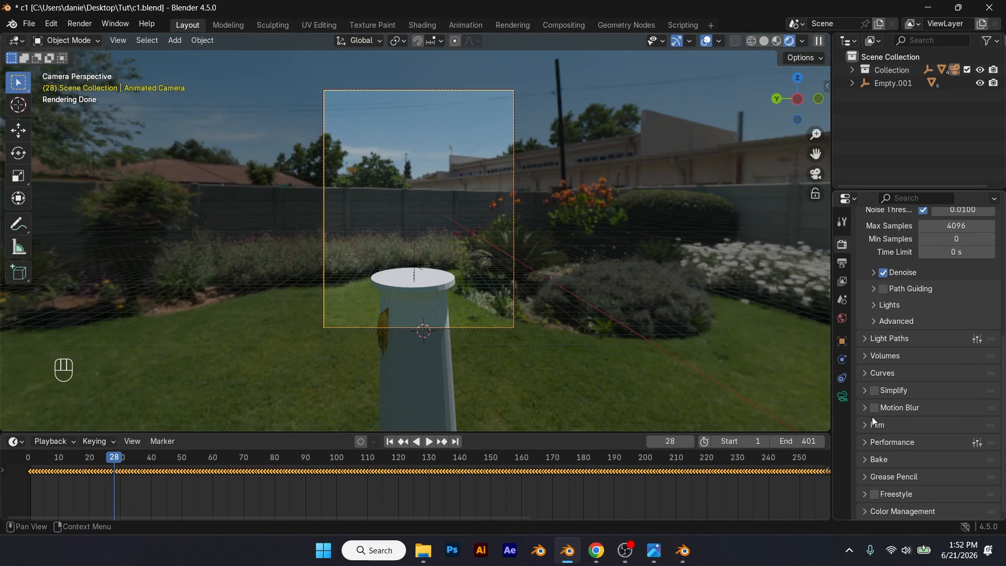
pyautogui.click(874, 422)
pyautogui.scroll(-3, 873, 422)
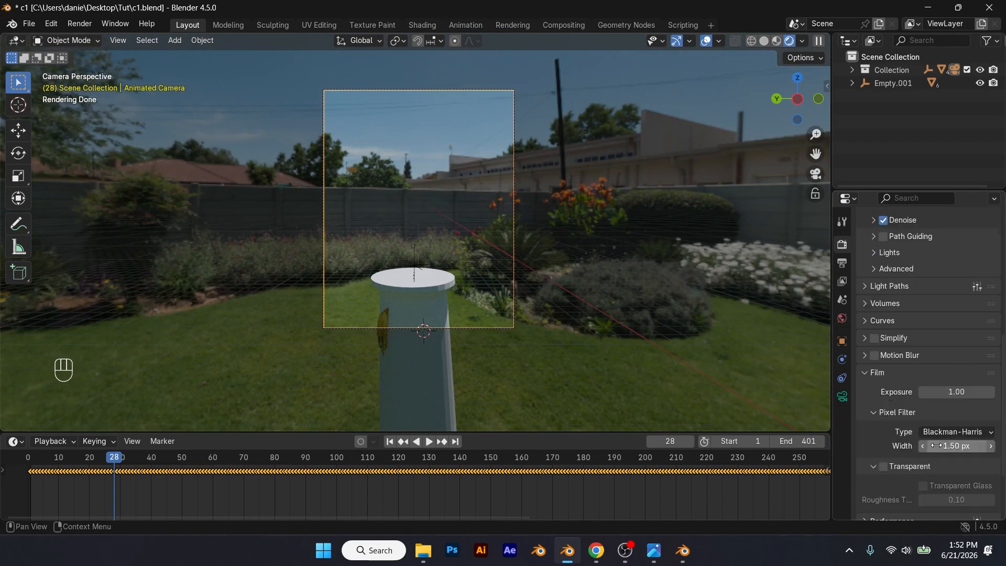
pyautogui.click(883, 466)
# - Select the lighthouse stand-in cylinder and move it about 0.47 m along the X axis, behind the jersey
pyautogui.scroll(3, 583, 307)
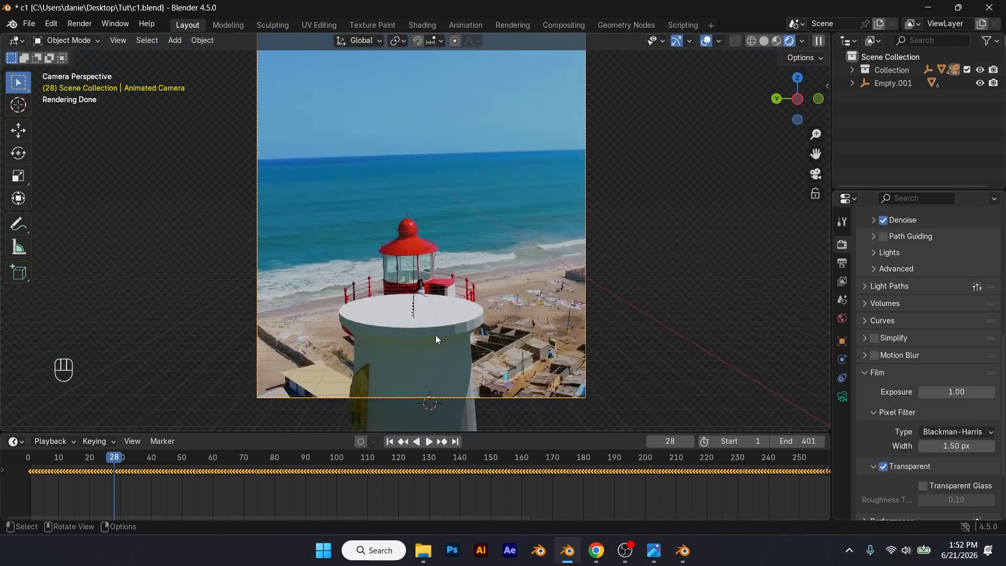
pyautogui.click(436, 340)
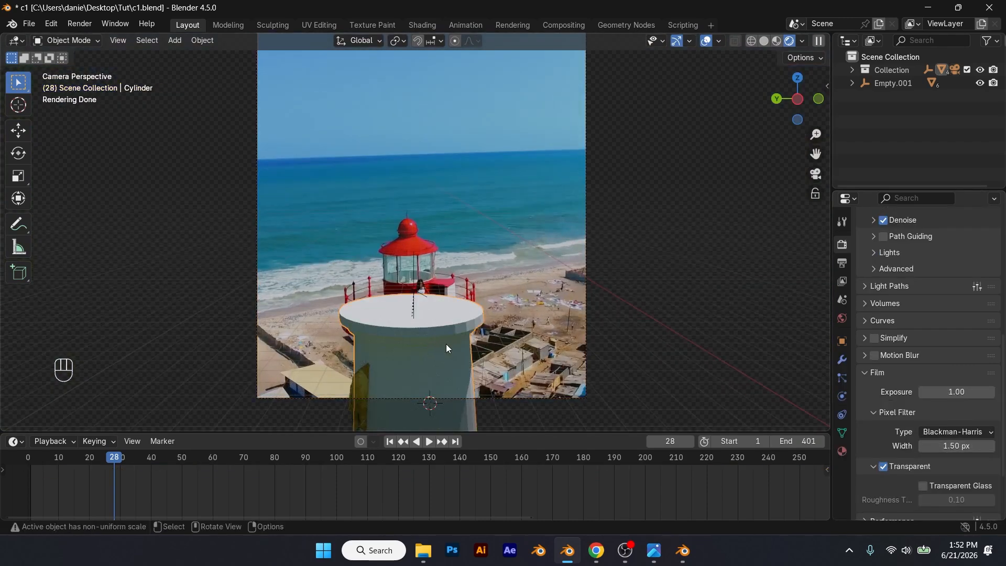
pyautogui.press('g')
pyautogui.press('y')
pyautogui.press('x')
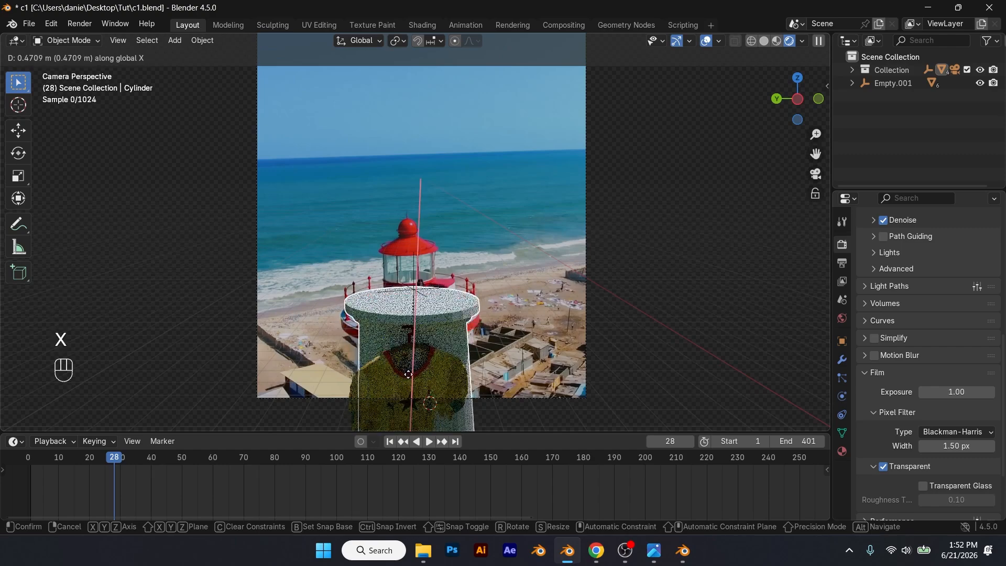
pyautogui.click(439, 351)
# - Go to frame 95 and lower the stand-in cylinder about 0.26 m along Z to match the tower's balcony
pyautogui.scroll(1, 440, 351)
pyautogui.keyDown('shift'); pyautogui.moveTo(441, 343); pyautogui.dragTo(460, 165, button='middle'); pyautogui.keyUp('shift')
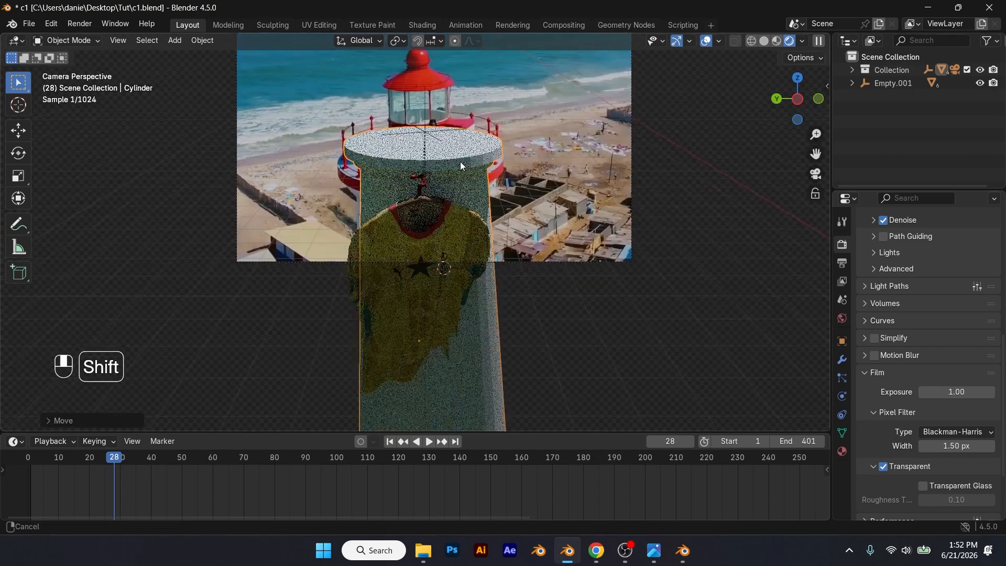
pyautogui.moveTo(262, 457); pyautogui.dragTo(321, 444)
pyautogui.keyDown('shift'); pyautogui.moveTo(408, 213); pyautogui.dragTo(411, 337, button='middle'); pyautogui.keyUp('shift')
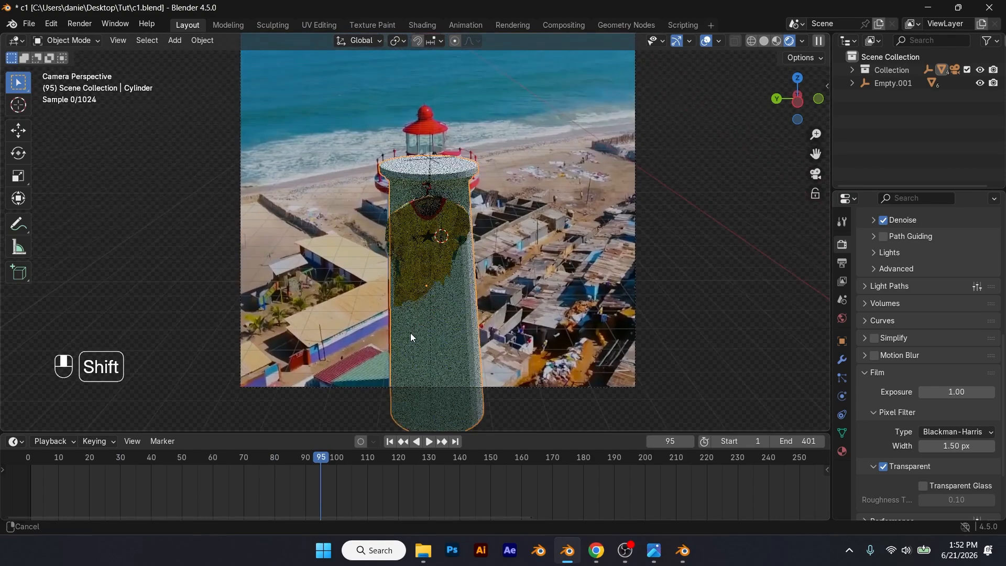
pyautogui.scroll(1, 412, 337)
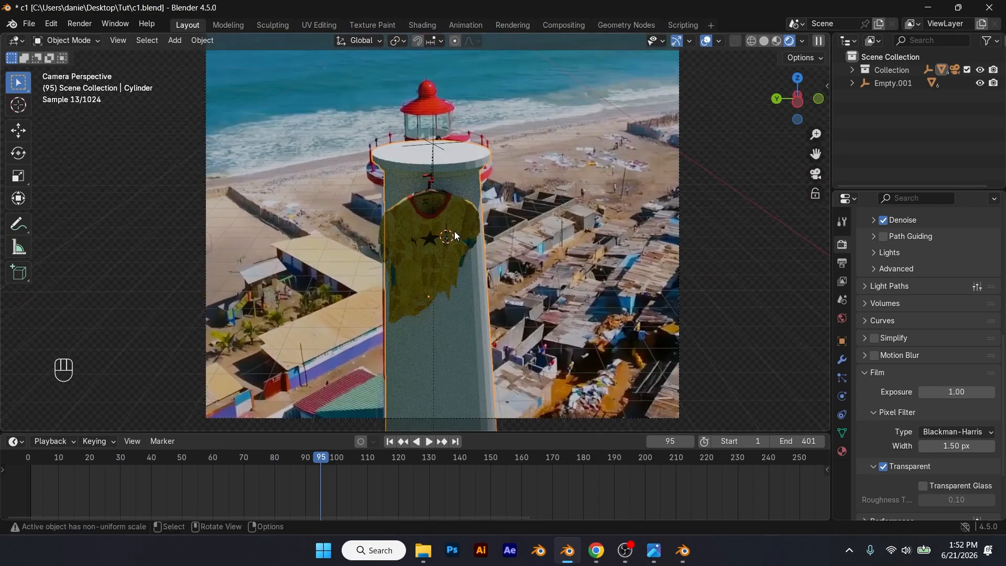
pyautogui.press('g')
pyautogui.press('z')
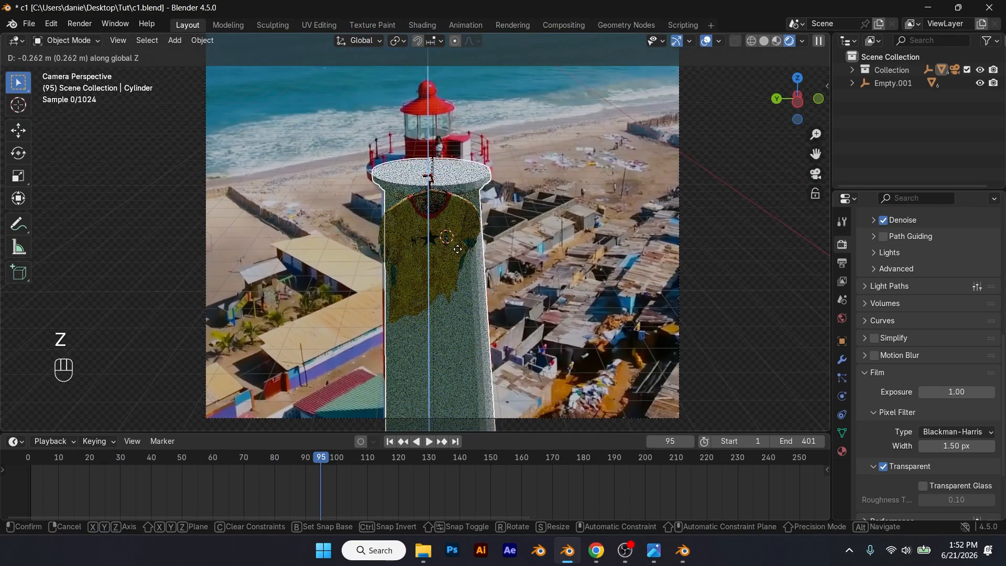
pyautogui.click(457, 249)
# - Refine the cylinder's fit to the lighthouse by shifting it along Y, enlarging it slightly and lowering it about 0.06 m
pyautogui.press('g')
pyautogui.press('x')
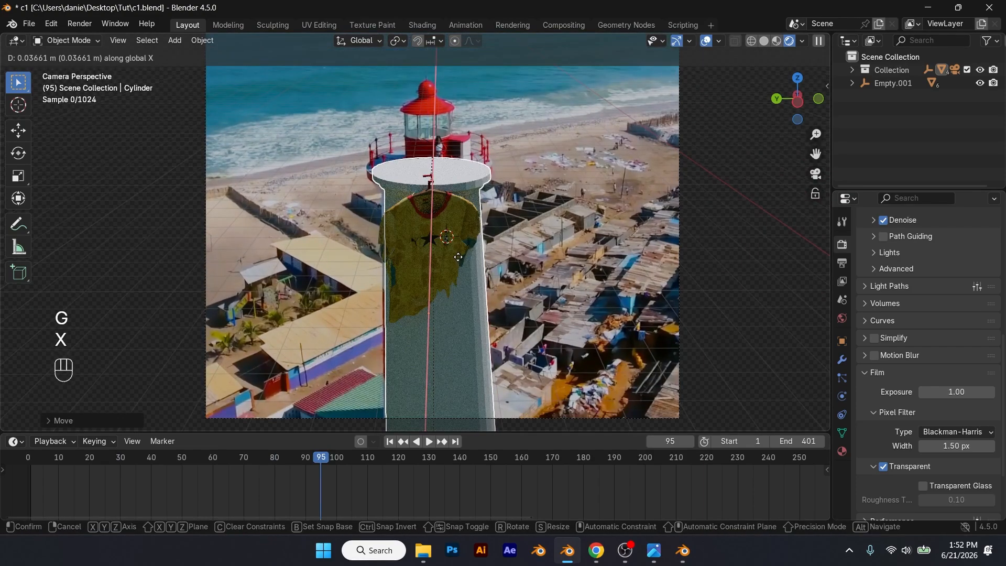
pyautogui.press('y')
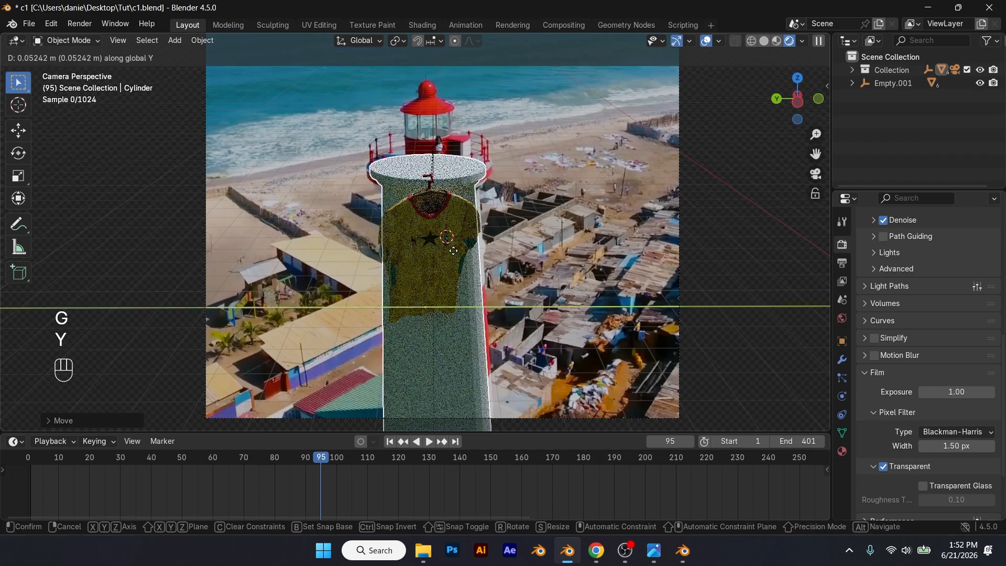
pyautogui.press('s')
pyautogui.click(510, 257)
pyautogui.press('g')
pyautogui.press('z')
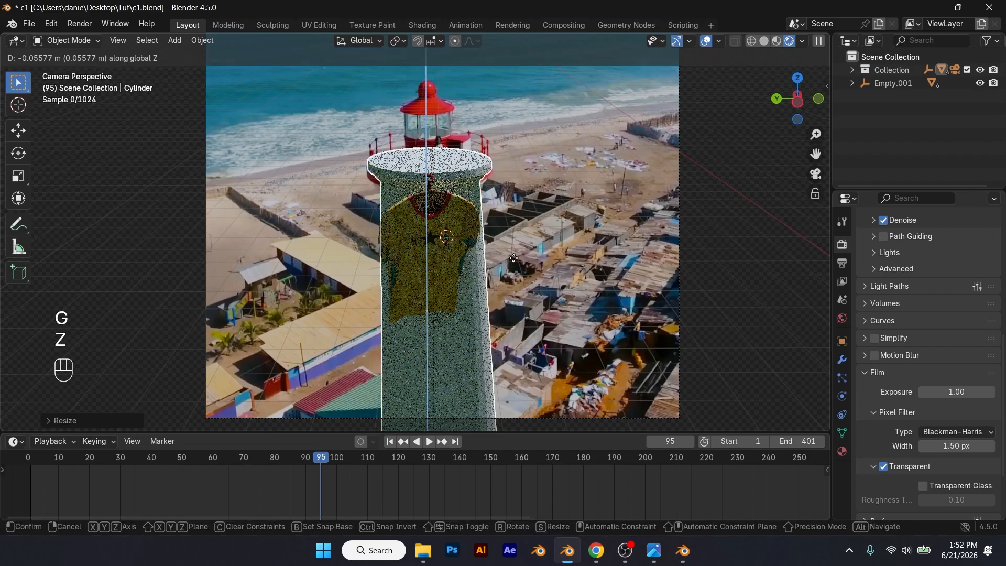
pyautogui.click(513, 258)
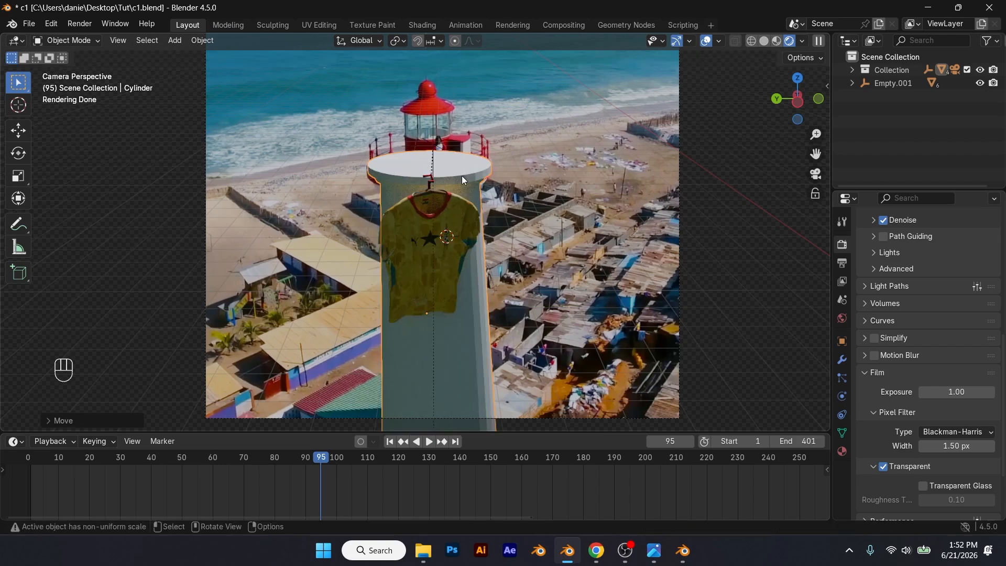
# - Add Collision physics to the lighthouse cylinder and make it a Shadow Catcher
pyautogui.click(842, 396)
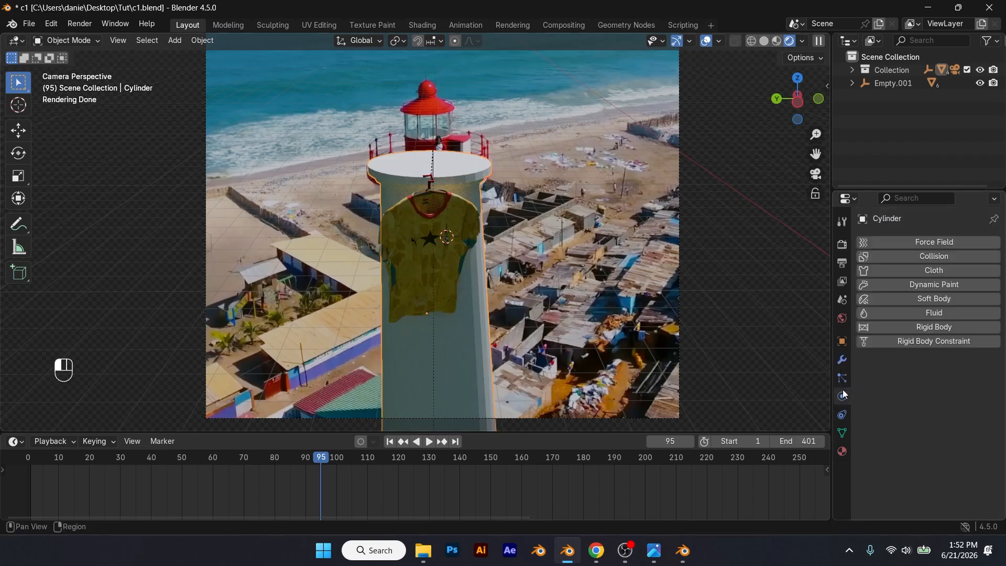
pyautogui.click(922, 261)
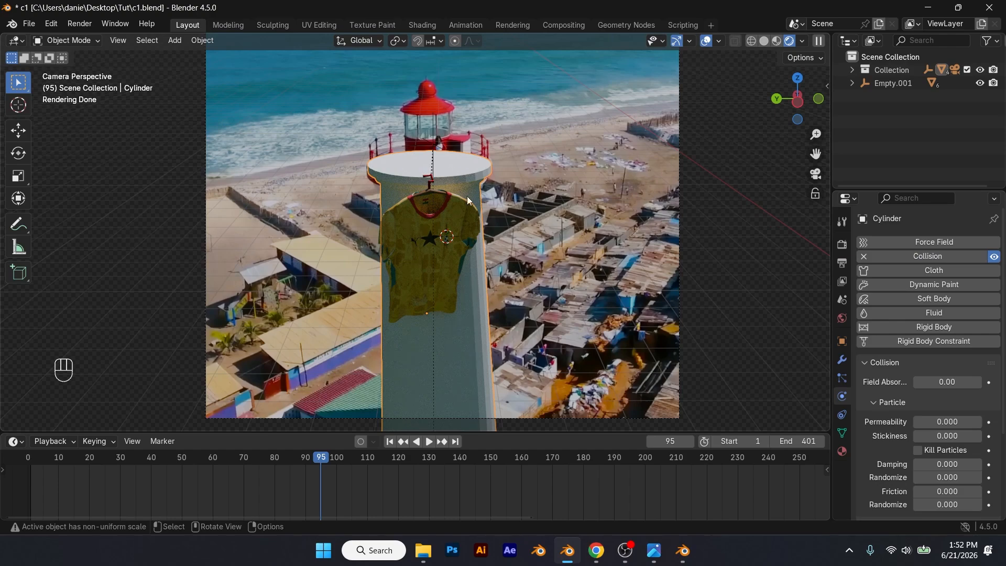
pyautogui.click(842, 344)
pyautogui.scroll(-5, 883, 409)
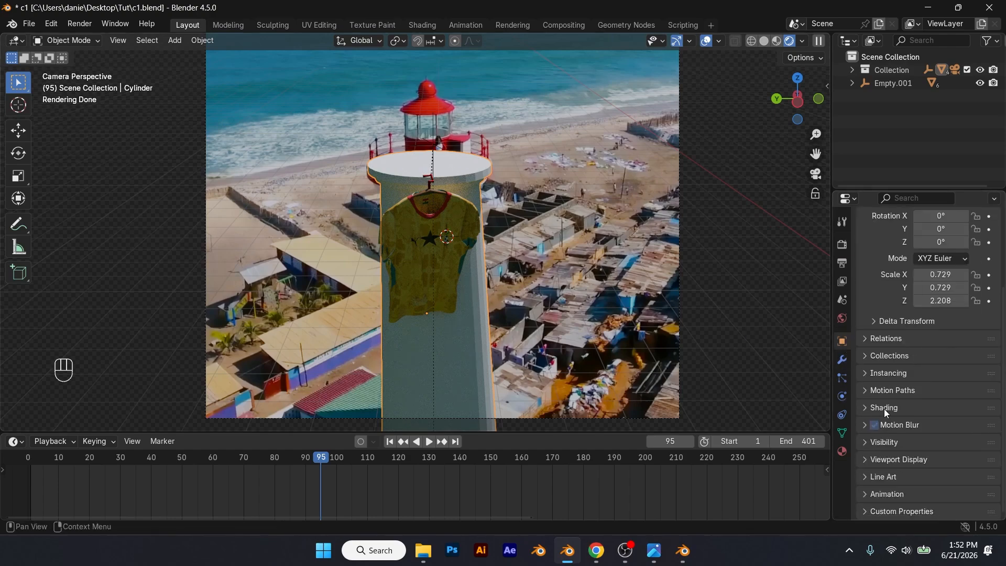
pyautogui.click(869, 443)
pyautogui.scroll(-2, 869, 441)
pyautogui.click(918, 456)
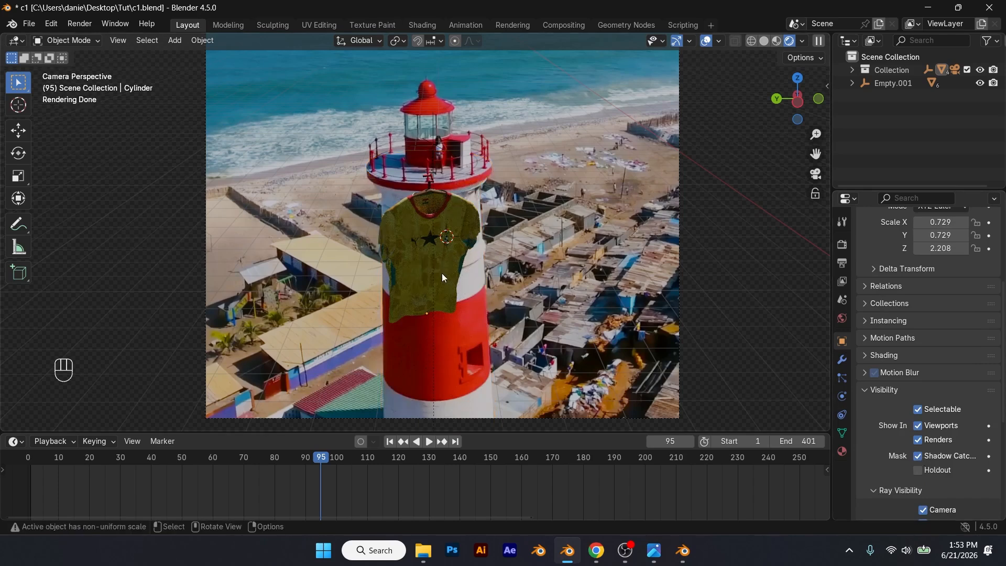
# - Add a new cylinder at the hanger's hook and scale it down to about 0.037
pyautogui.scroll(2, 446, 236)
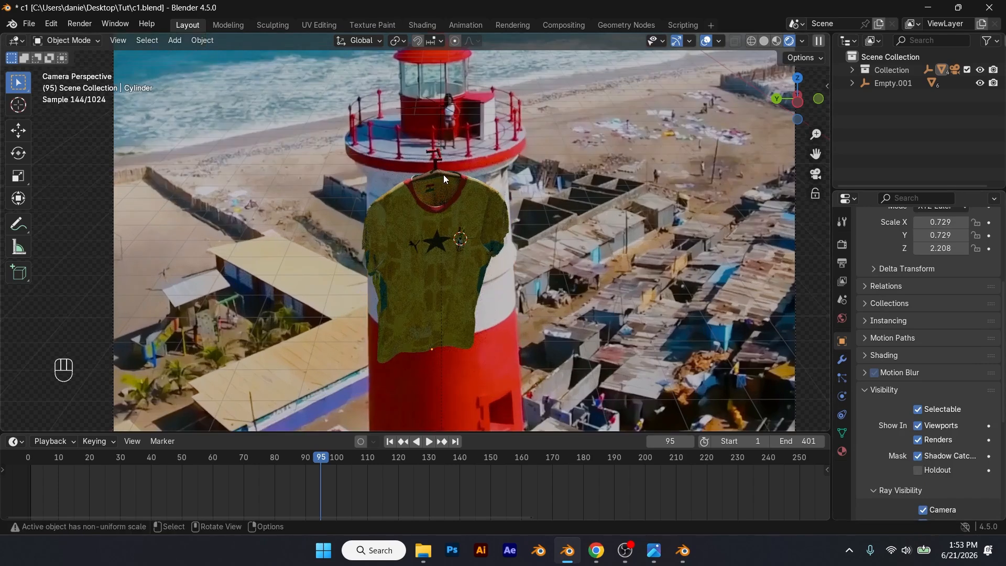
pyautogui.scroll(2, 438, 163)
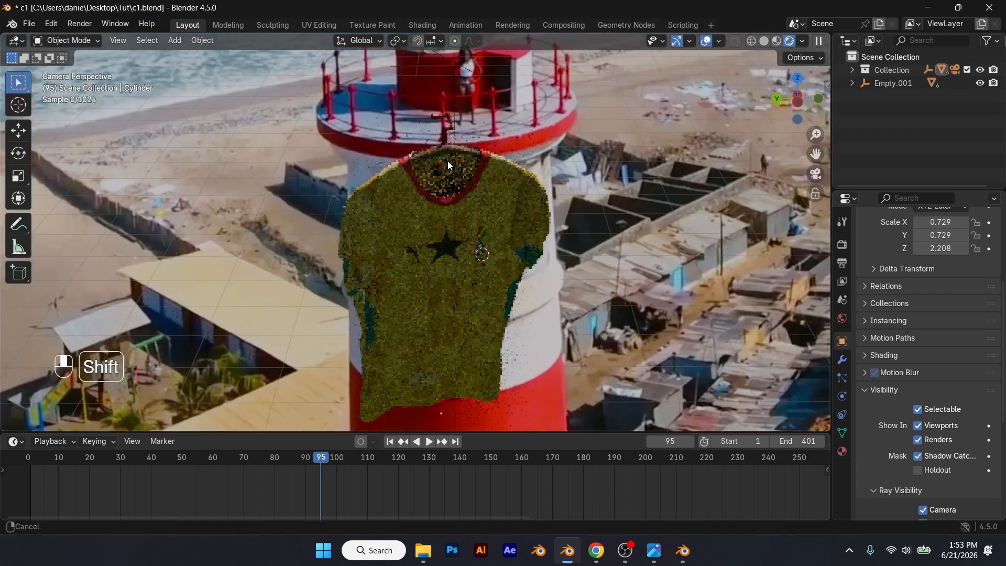
pyautogui.keyDown('shift'); pyautogui.moveTo(448, 161); pyautogui.dragTo(435, 187, button='middle'); pyautogui.keyUp('shift')
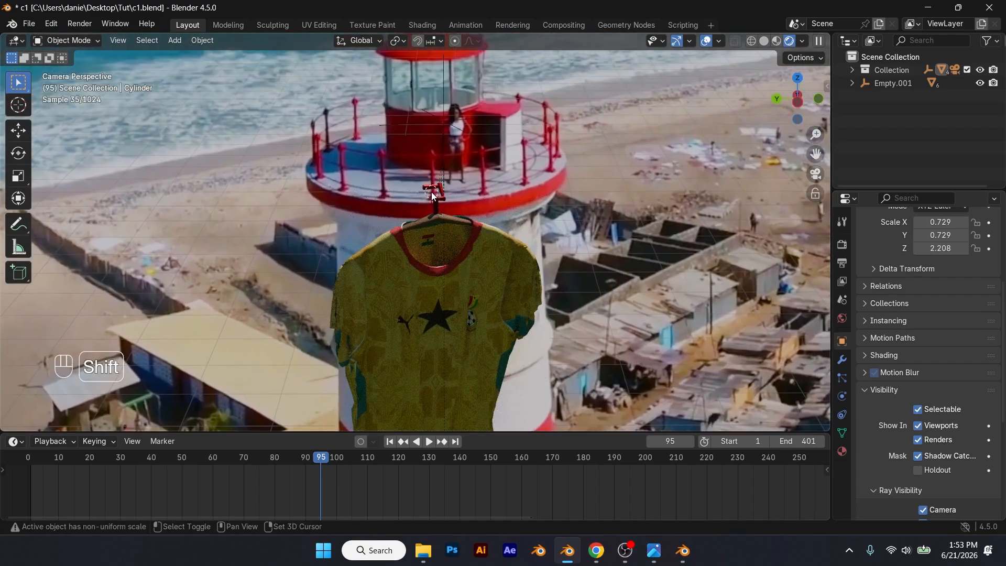
pyautogui.hotkey('shift', 'a')
pyautogui.moveTo(425, 192)
pyautogui.click(493, 257)
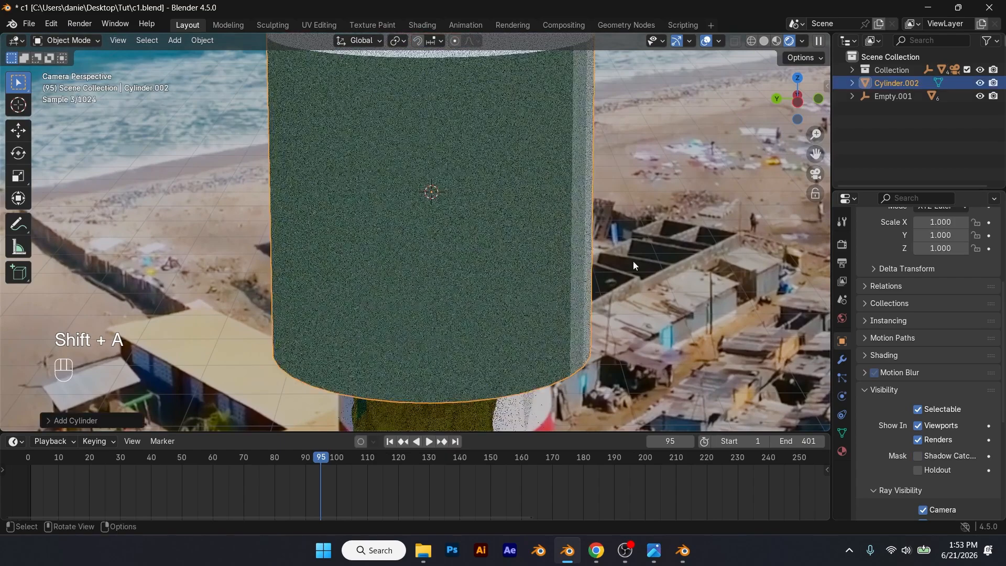
pyautogui.press('s')
pyautogui.click(433, 199)
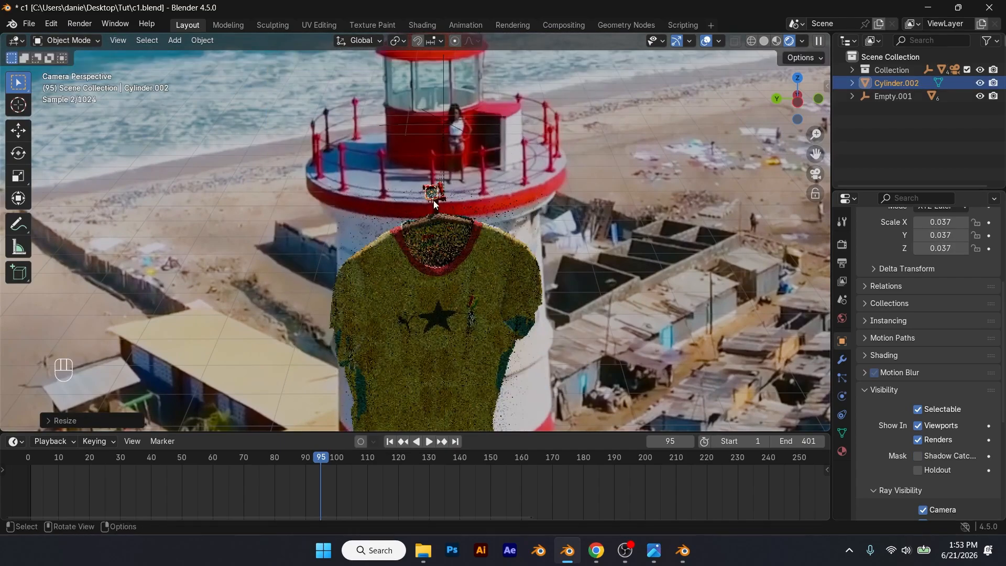
# - Reshape the small cylinder to a scale of about 0.027 in X and Y and 0.053 in Z
pyautogui.moveTo(433, 201); pyautogui.dragTo(465, 187, button='middle')
pyautogui.press('KP_Decimal')
pyautogui.press('KP_0')
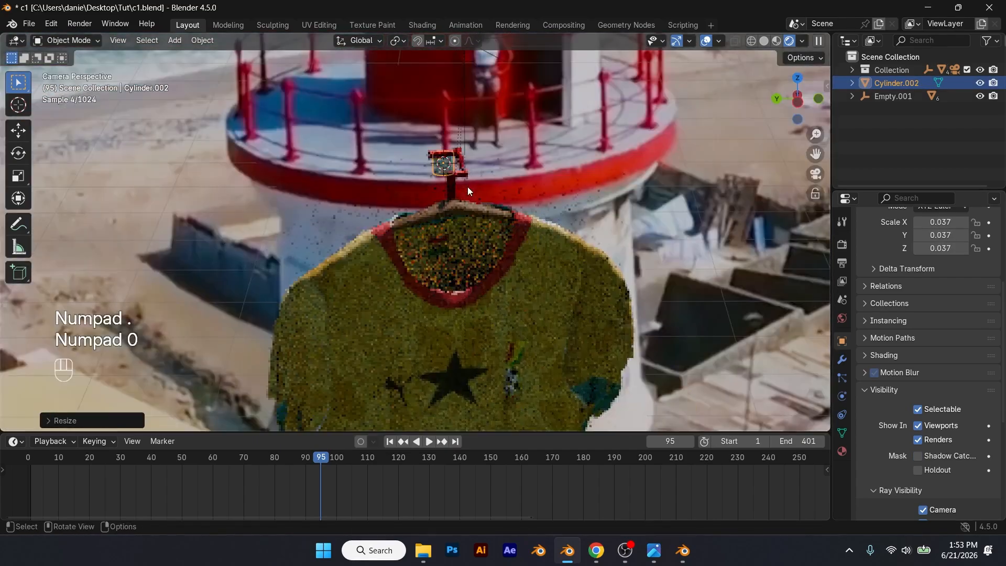
pyautogui.scroll(3, 468, 186)
pyautogui.keyDown('shift'); pyautogui.moveTo(485, 133); pyautogui.dragTo(511, 235, button='middle'); pyautogui.keyUp('shift')
pyautogui.scroll(3, 517, 234)
pyautogui.press('s')
pyautogui.press('z')
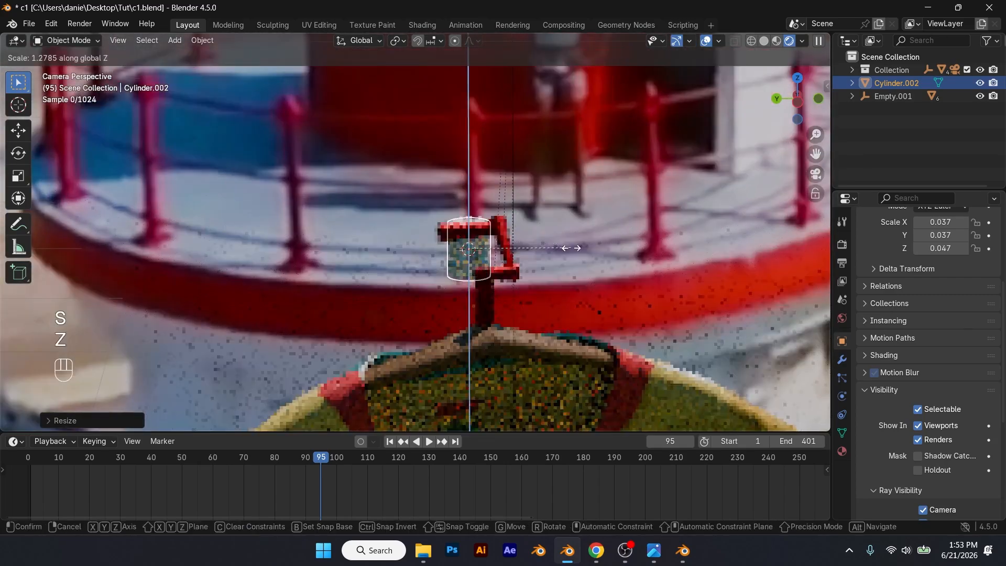
pyautogui.click(634, 257)
pyautogui.press('s')
pyautogui.click(587, 259)
# - Move the small cylinder along Y towards the railing post behind the hook and stretch its Z scale to about 0.080
pyautogui.press('g')
pyautogui.press('x')
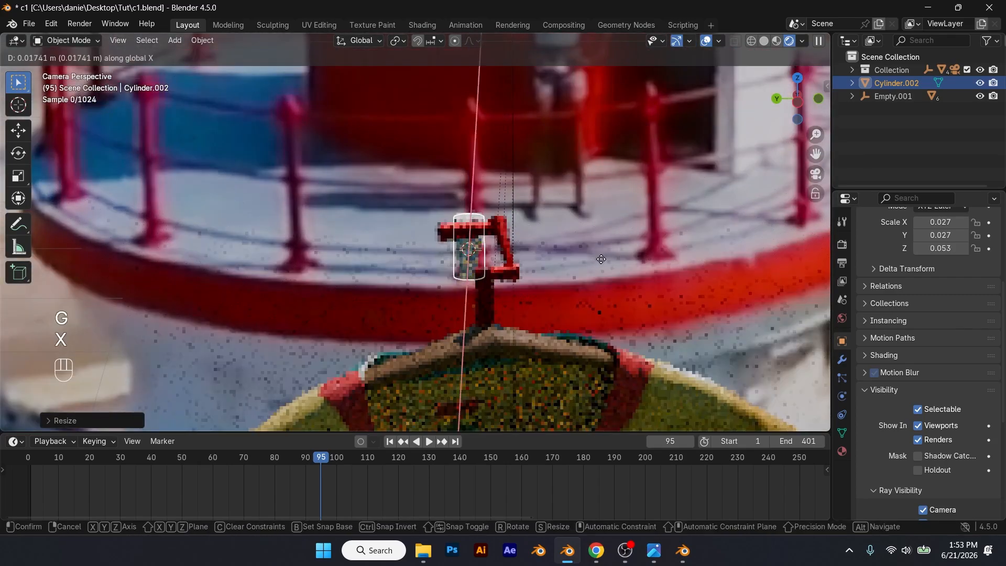
pyautogui.press('y')
pyautogui.click(596, 256)
pyautogui.press('s')
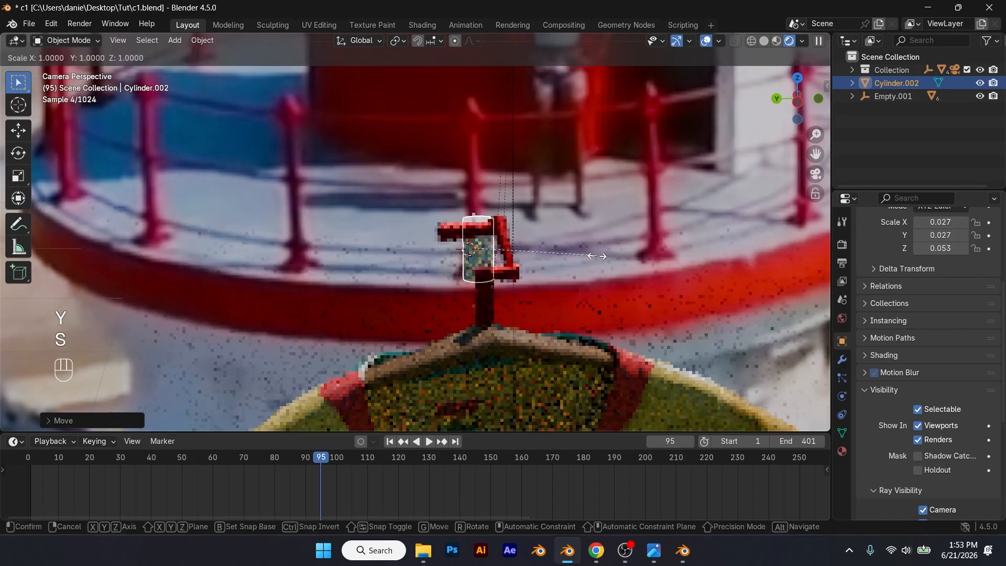
pyautogui.press('z')
pyautogui.click(656, 279)
pyautogui.press('h')
pyautogui.hotkey('ctrl', 'z')
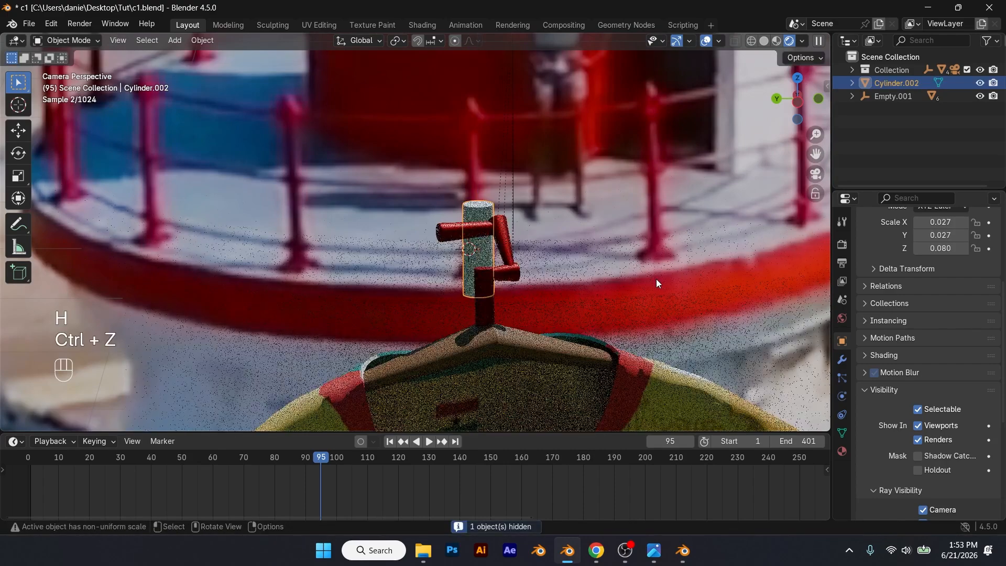
# - Reposition the small cylinder over the railing post and resize it to a scale of about 0.025, 0.025 and 0.097
pyautogui.press('g')
pyautogui.click(652, 259)
pyautogui.press('s')
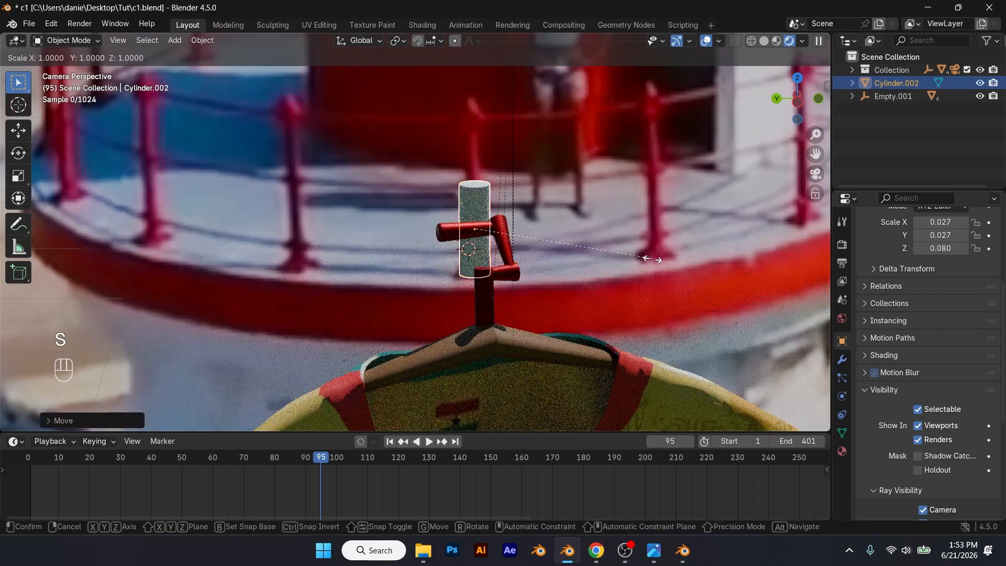
pyautogui.press('z')
pyautogui.click(708, 242)
pyautogui.press('g')
pyautogui.press('z')
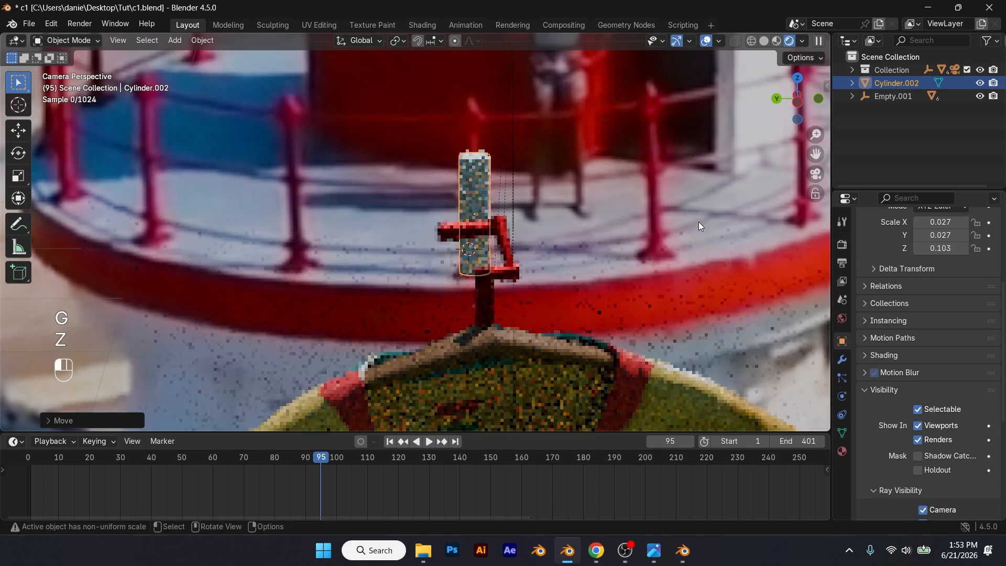
pyautogui.click(589, 208)
pyautogui.press('s')
pyautogui.click(581, 215)
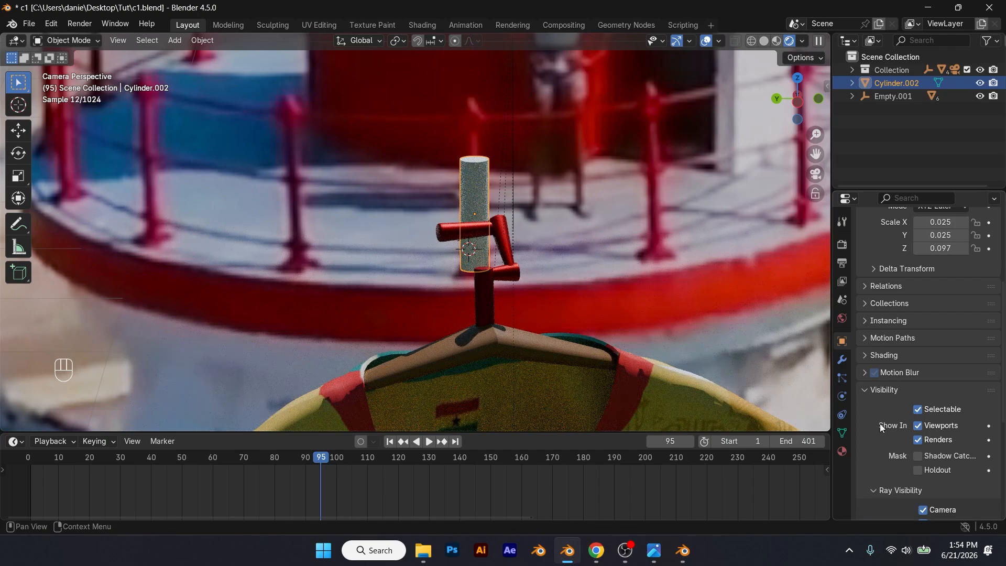
# - Try the Shadow Catcher option on the small cylinder over the railing post
pyautogui.scroll(-4, 879, 424)
pyautogui.click(920, 376)
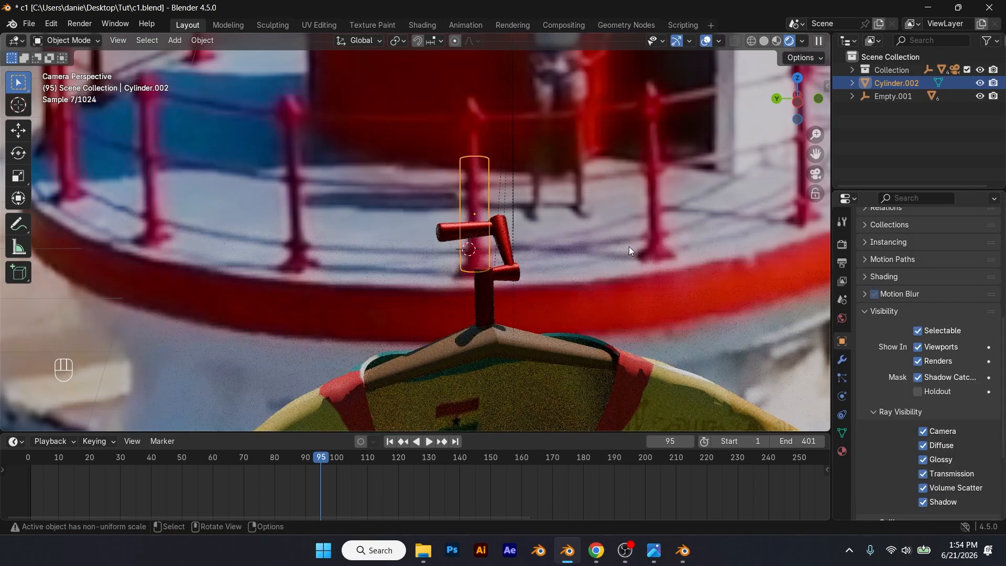
pyautogui.click(920, 377)
# - Move the small cylinder along X so it sits inside the opening of the hanger's hook
pyautogui.moveTo(487, 263); pyautogui.dragTo(418, 360, button='middle')
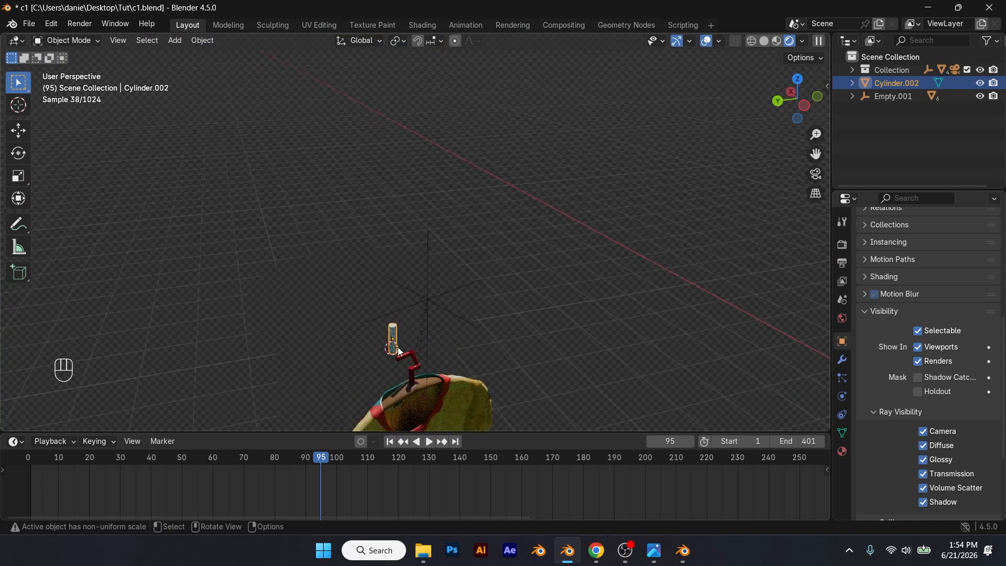
pyautogui.press('g')
pyautogui.press('y')
pyautogui.press('x')
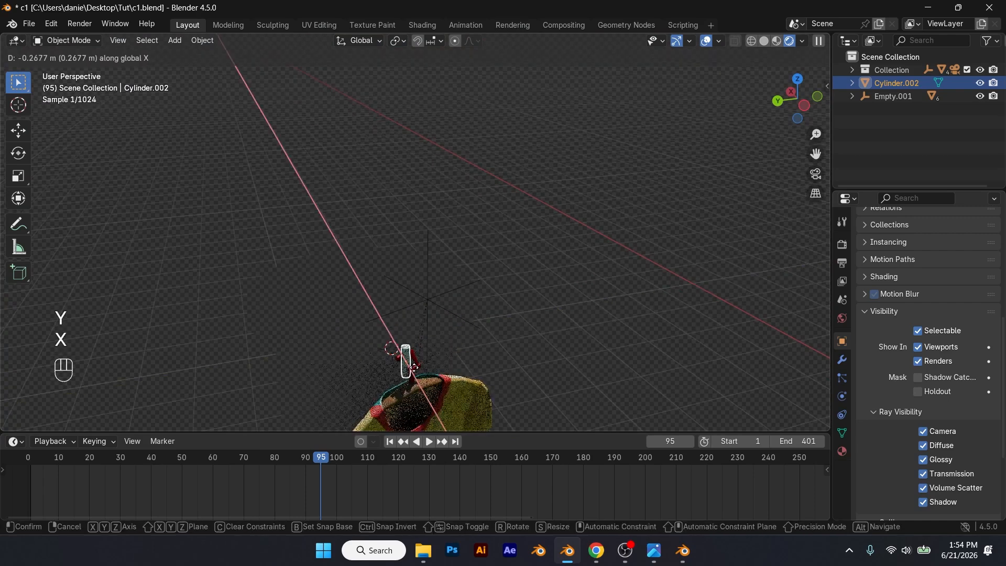
pyautogui.click(401, 352)
pyautogui.press('KP_Decimal')
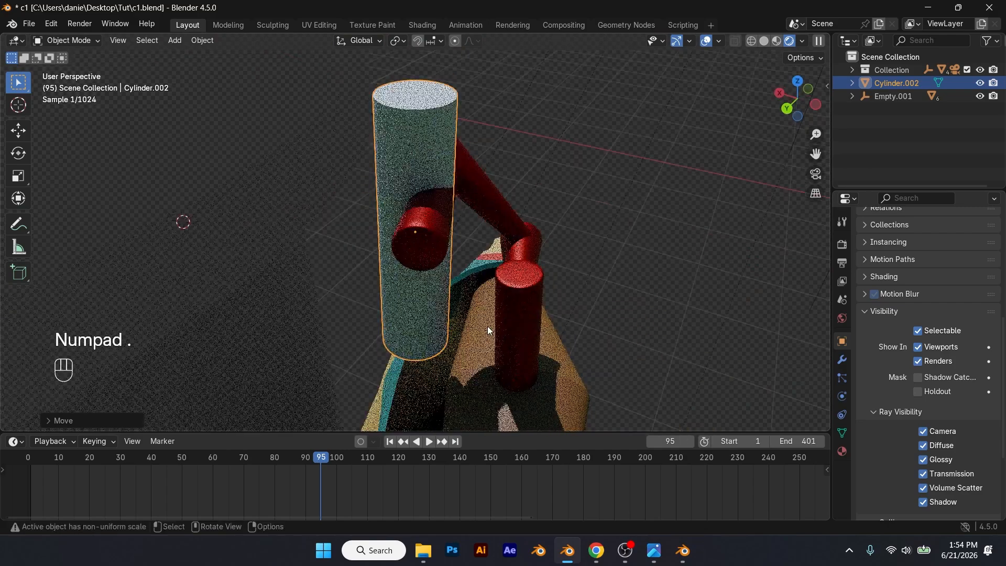
pyautogui.press('g')
pyautogui.press('x')
pyautogui.click(559, 338)
# - Scale the small cylinder down uniformly to about 0.88 and adjust its Z scale to suit the hook
pyautogui.press('s')
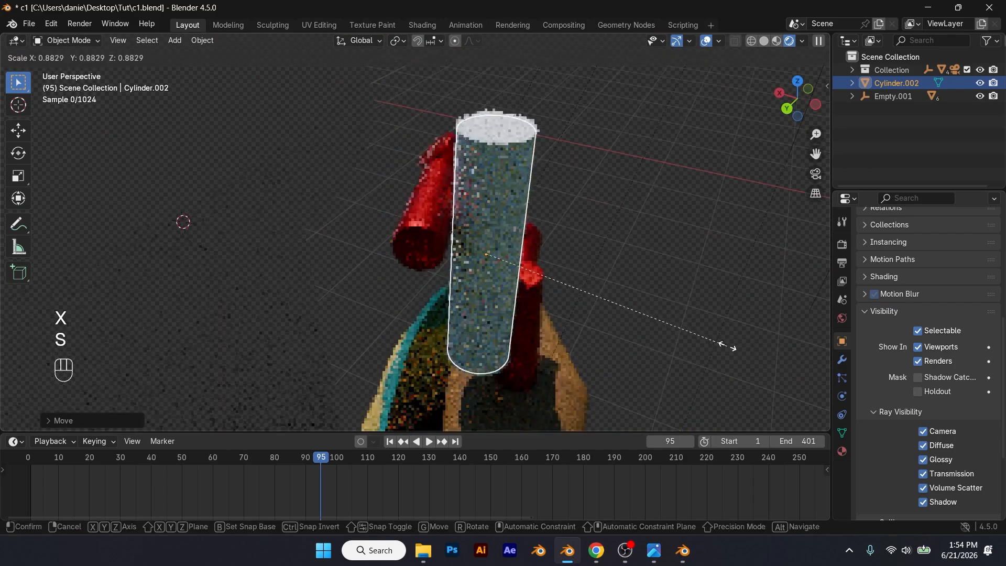
pyautogui.click(721, 342)
pyautogui.press('s')
pyautogui.press('z')
pyautogui.click(740, 343)
pyautogui.moveTo(672, 322); pyautogui.dragTo(573, 287, button='middle')
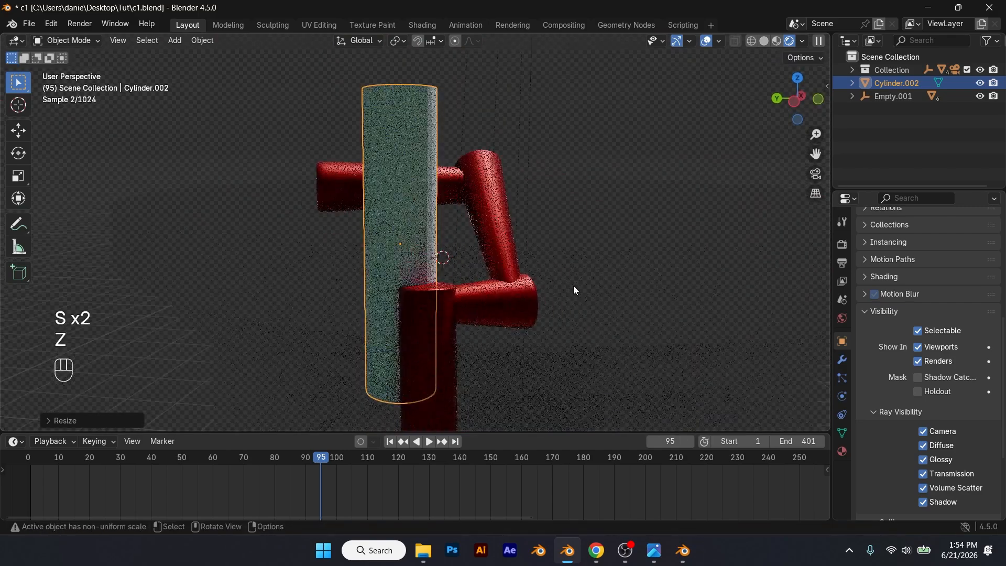
# - From the camera view, shrink the small cylinder and shift it along Y and up Z over the railing post behind the hook
pyautogui.press('KP_0')
pyautogui.press('s')
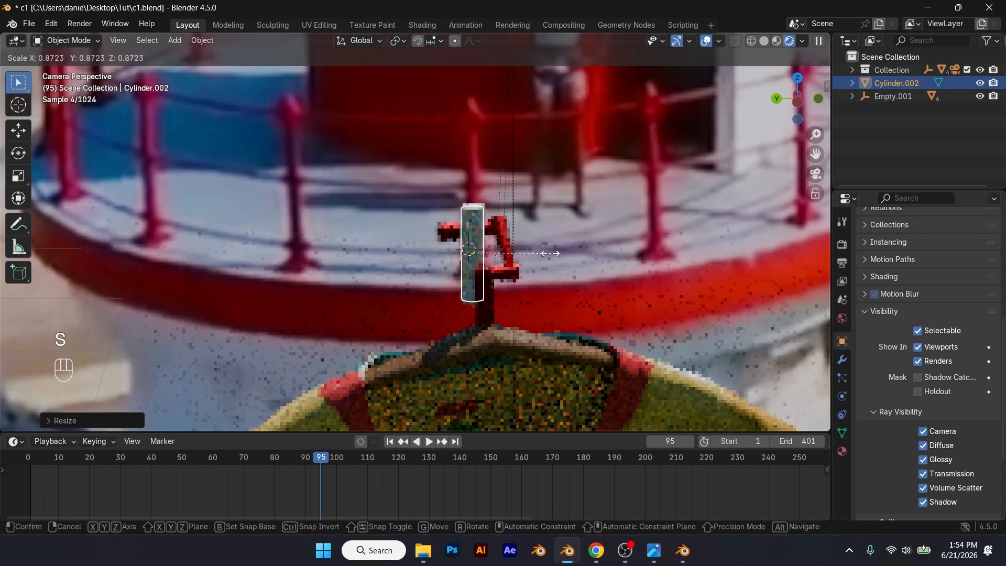
pyautogui.press('g')
pyautogui.press('y')
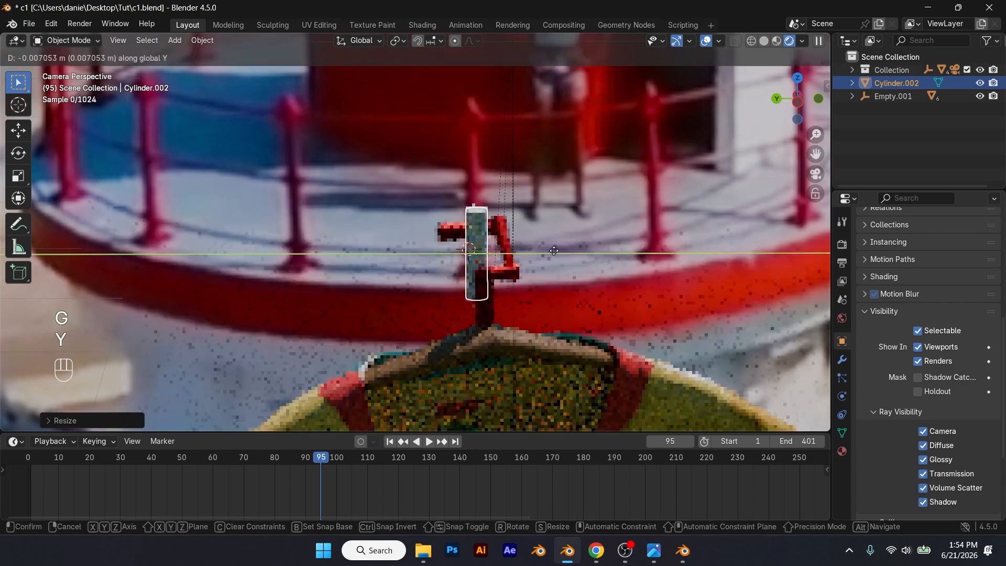
pyautogui.click(555, 251)
pyautogui.press('g')
pyautogui.press('z')
pyautogui.click(555, 232)
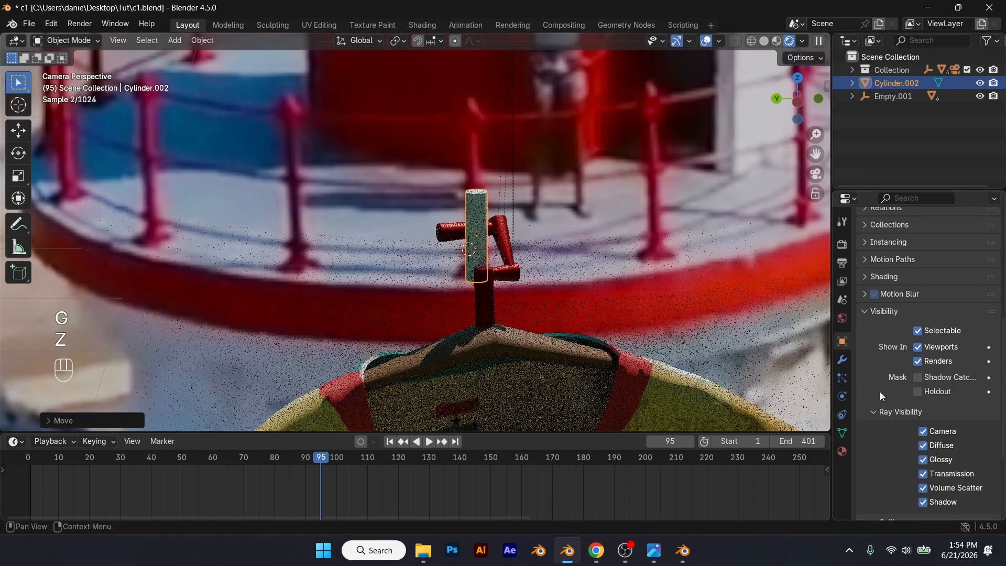
# - Enable Shadow Catcher on the small cylinder over the railing post
pyautogui.click(917, 377)
pyautogui.click(613, 225)
pyautogui.click(477, 229)
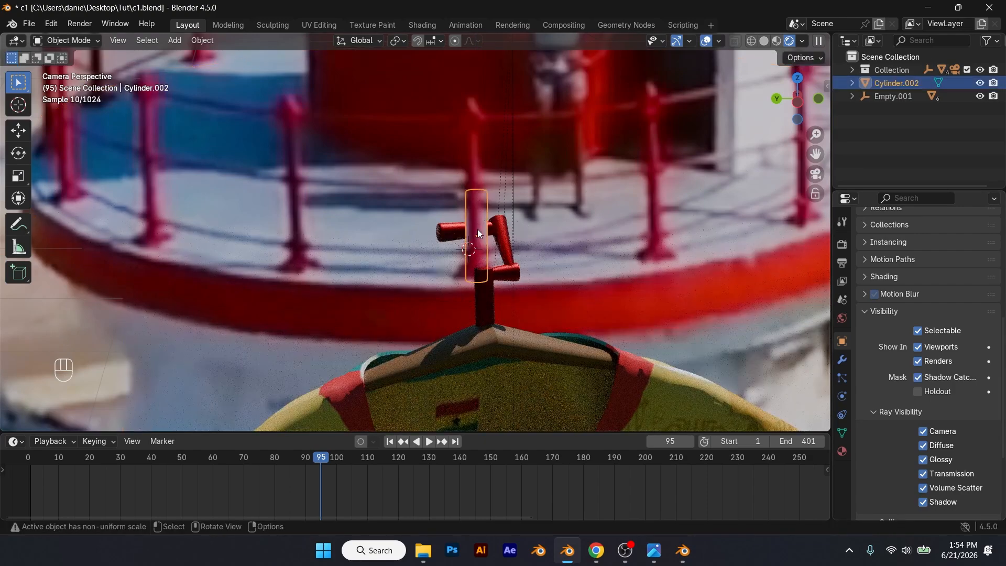
# - Shrink the small cylinder to about 0.77 of its size and align it along Y with the railing post
pyautogui.scroll(3, 477, 228)
pyautogui.press('s')
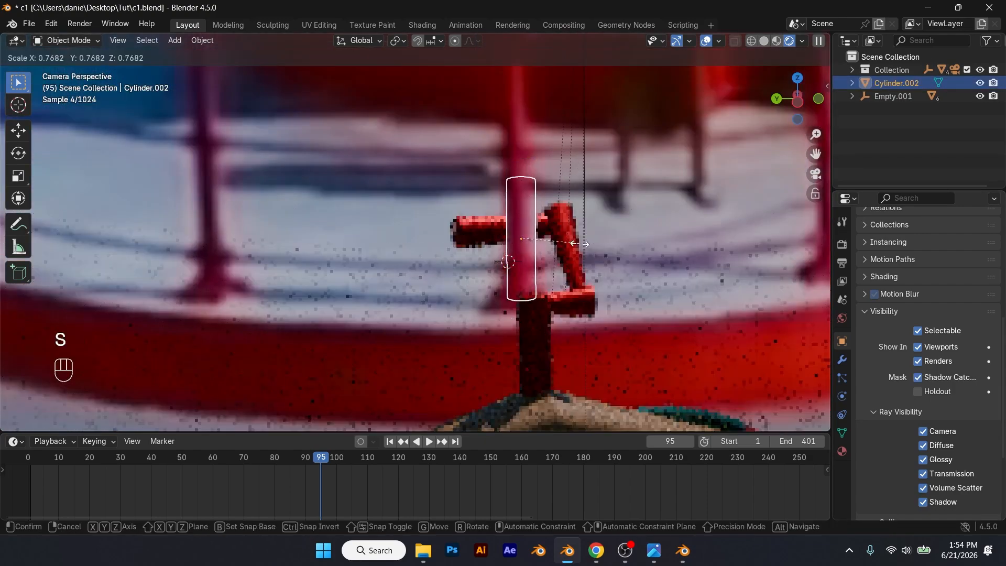
pyautogui.click(579, 242)
pyautogui.press('g')
pyautogui.press('y')
pyautogui.click(577, 241)
pyautogui.click(609, 235)
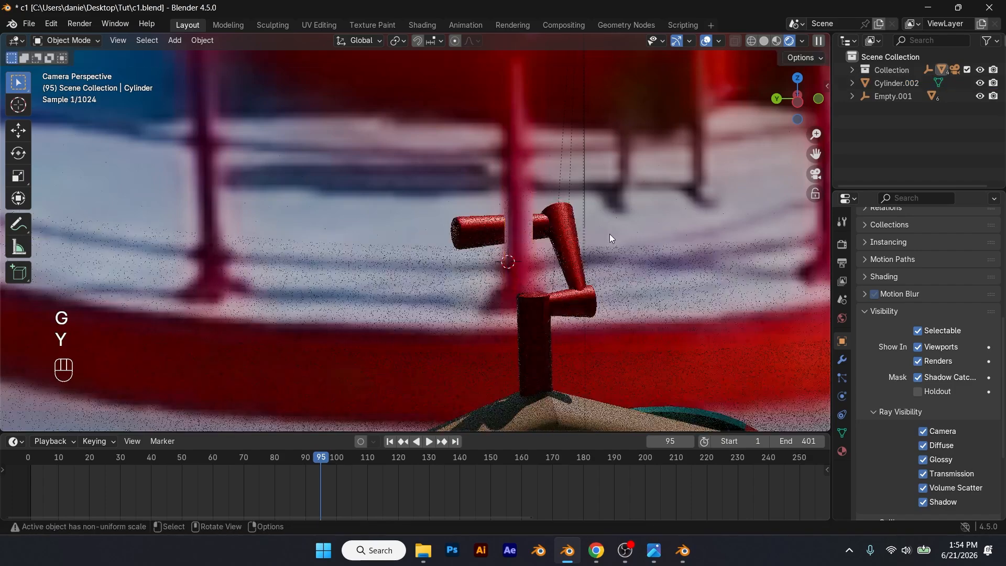
# - At frame 1, rotate the jersey's parent empty about Z to about -83.8° so the jersey faces the camera
pyautogui.scroll(-6, 576, 272)
pyautogui.click(714, 250)
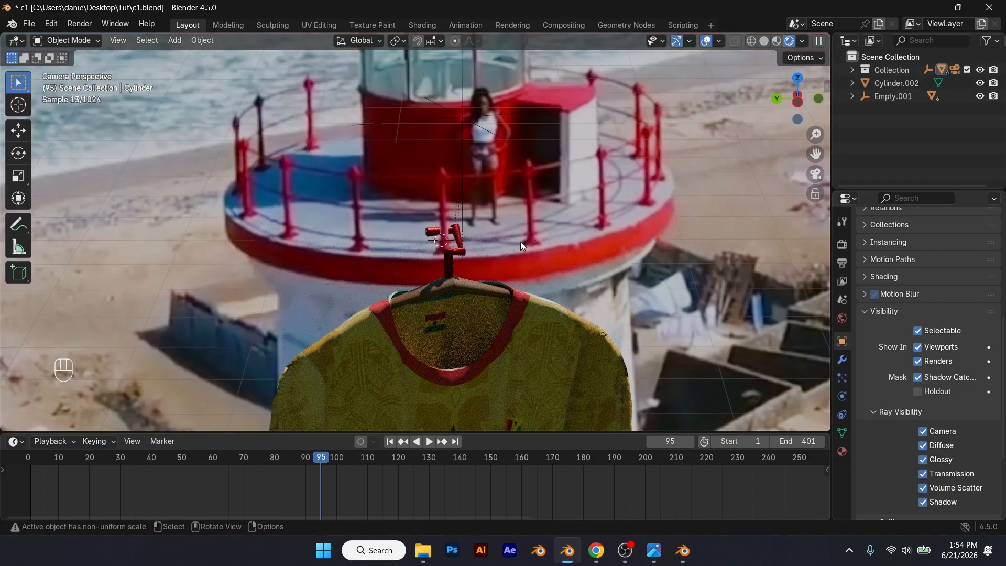
pyautogui.scroll(-6, 469, 261)
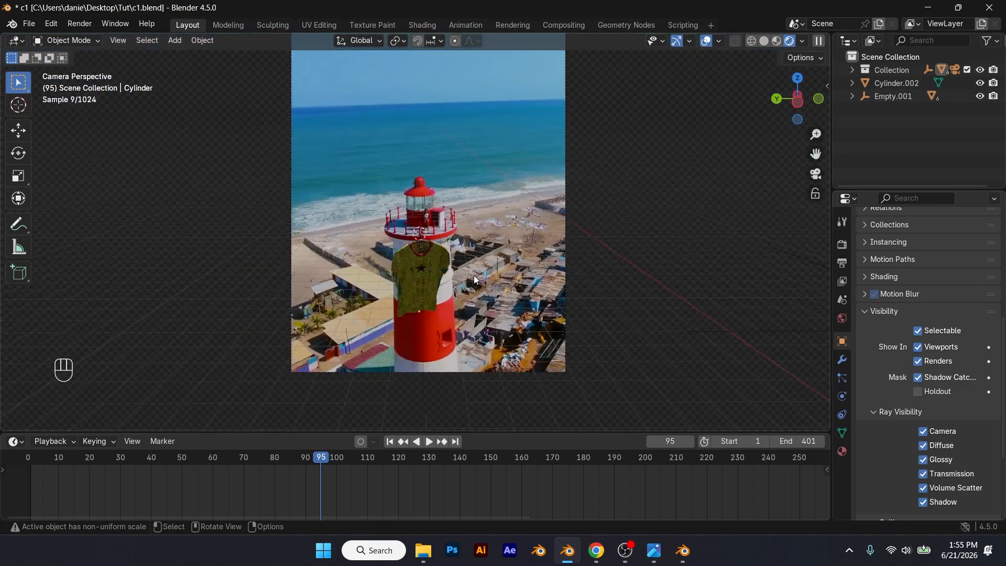
pyautogui.scroll(3, 471, 270)
pyautogui.click(428, 186)
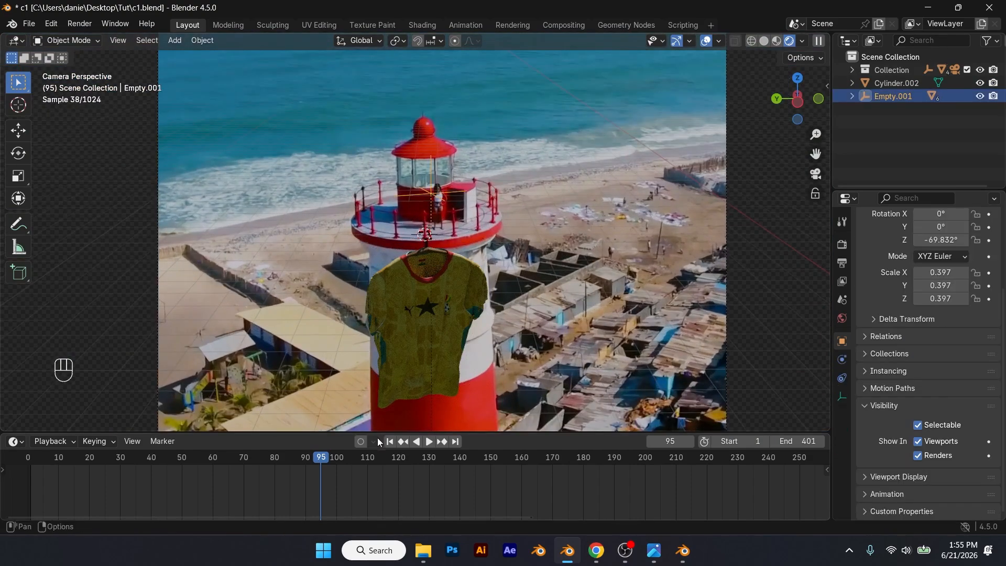
pyautogui.click(390, 441)
pyautogui.scroll(-5, 470, 360)
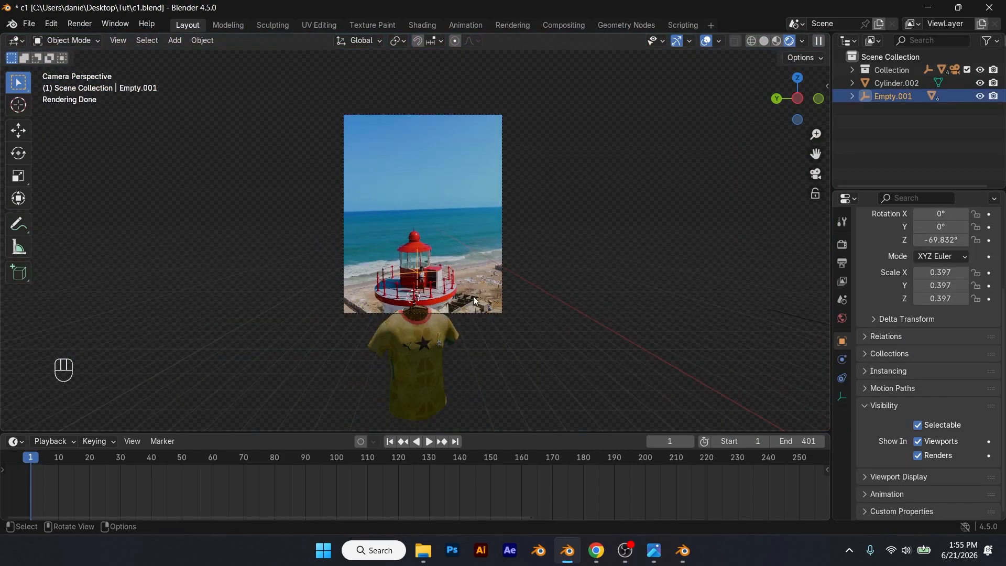
pyautogui.press('r')
pyautogui.press('z')
pyautogui.click(478, 322)
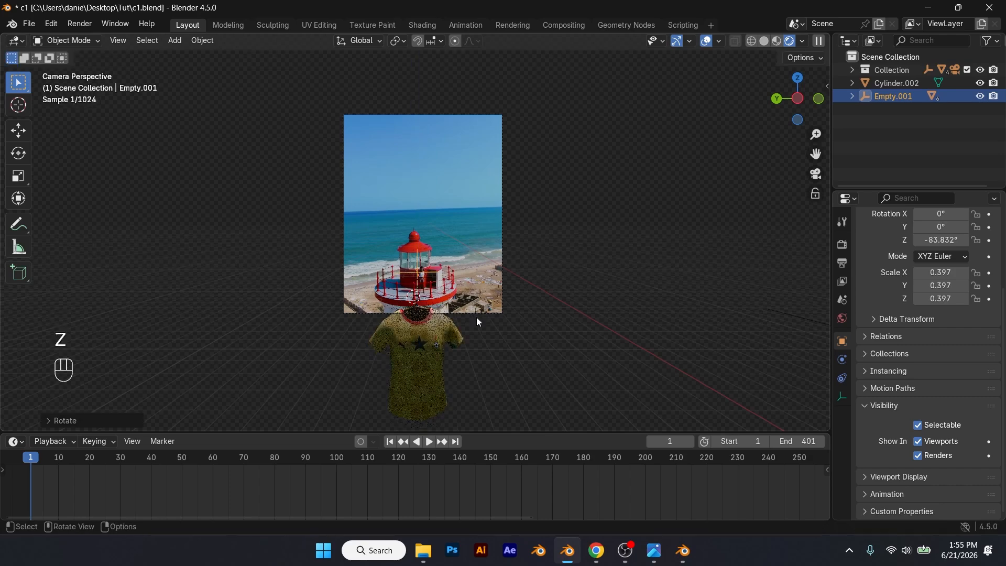
# - In solid shading, check the frame range of the shirt's cloth simulation cache
pyautogui.click(763, 42)
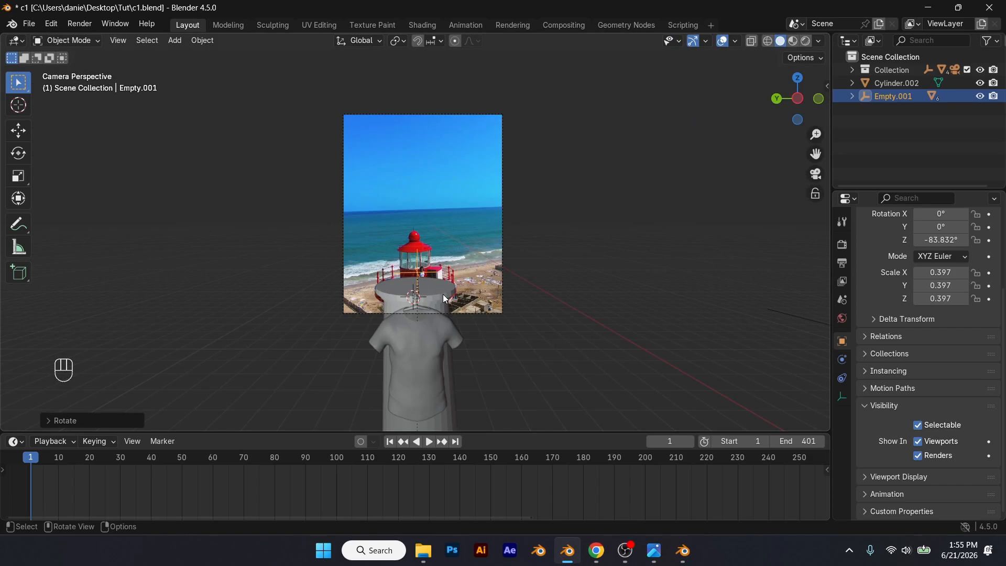
pyautogui.scroll(2, 464, 338)
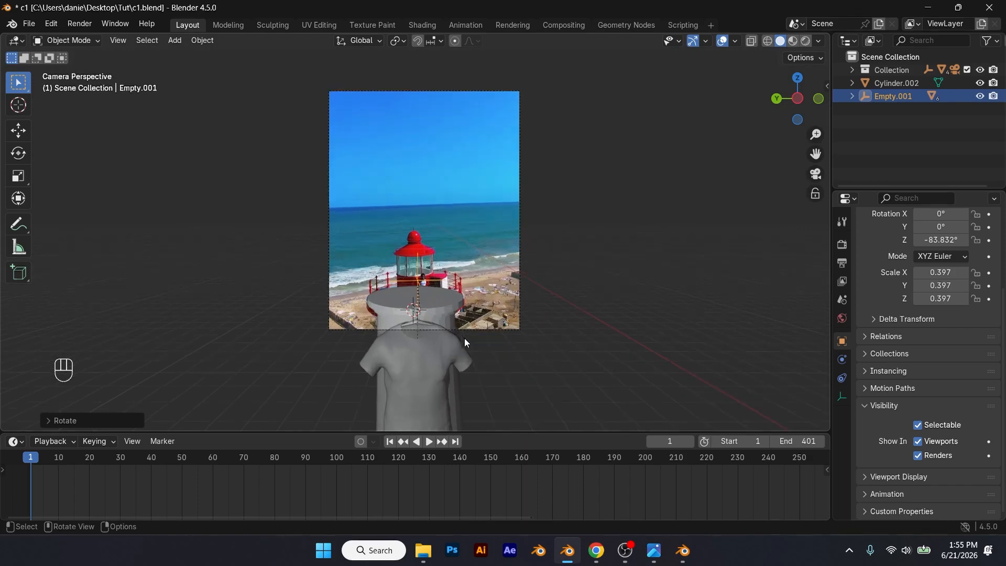
pyautogui.scroll(-3, 538, 467)
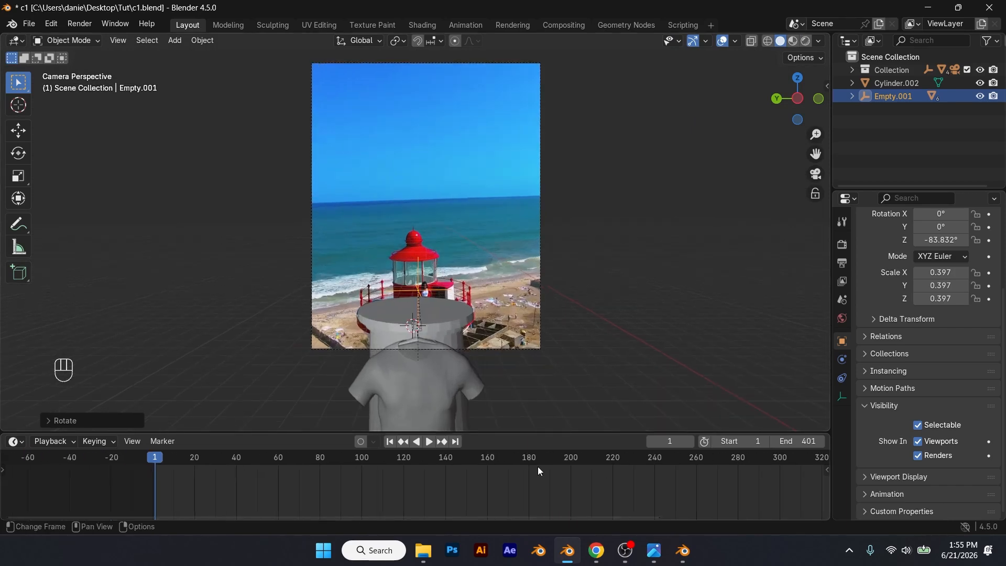
pyautogui.scroll(-3, 537, 466)
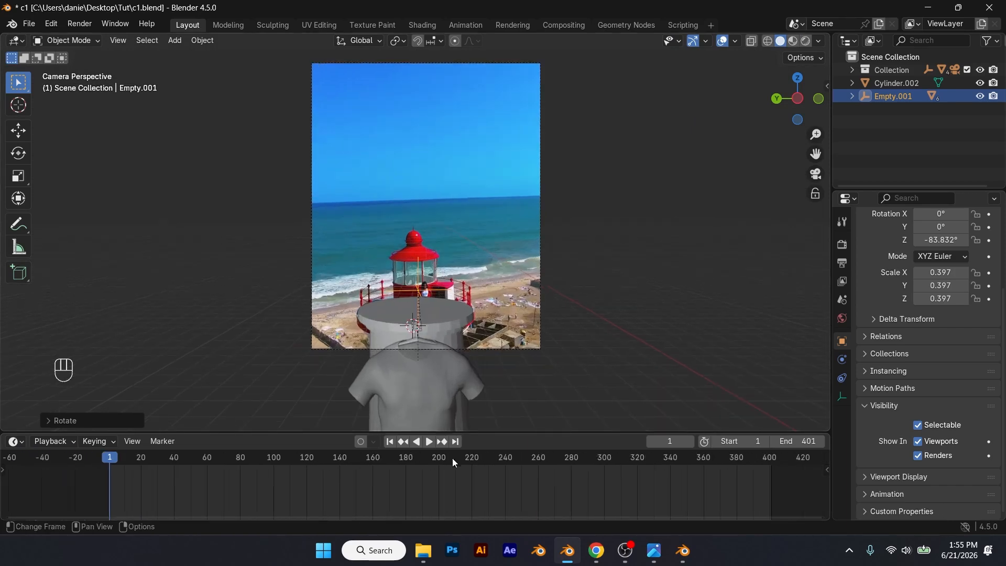
pyautogui.click(485, 368)
pyautogui.click(842, 395)
pyautogui.scroll(-15, 894, 372)
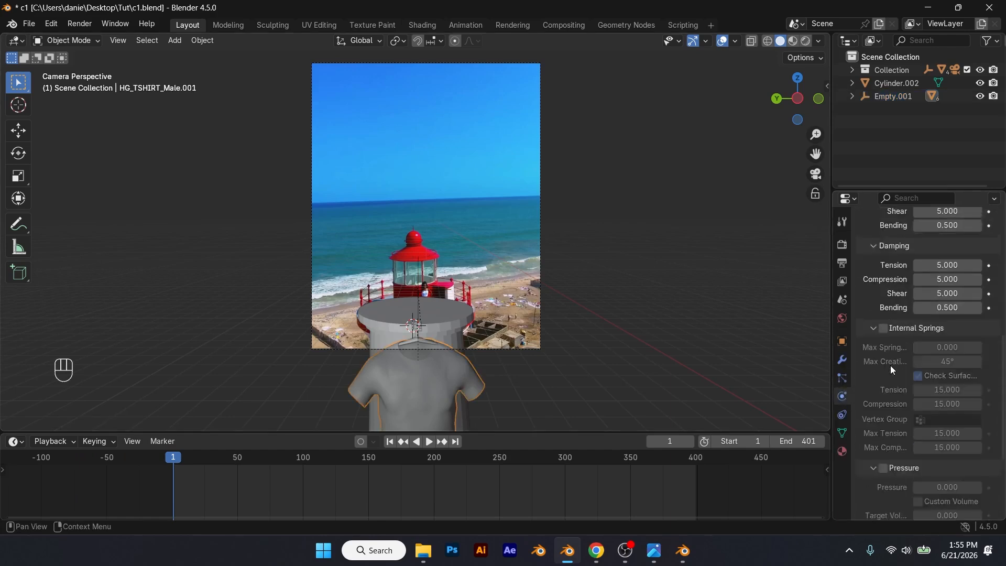
pyautogui.scroll(-5, 879, 447)
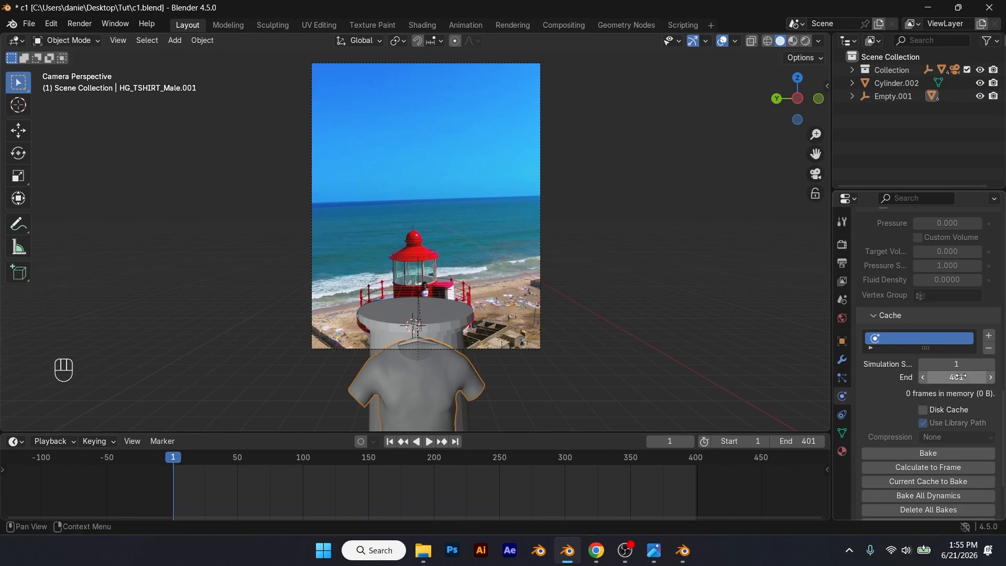
# - Hide the lighthouse cylinder and the small railing-post cylinder in the viewport
pyautogui.click(466, 336)
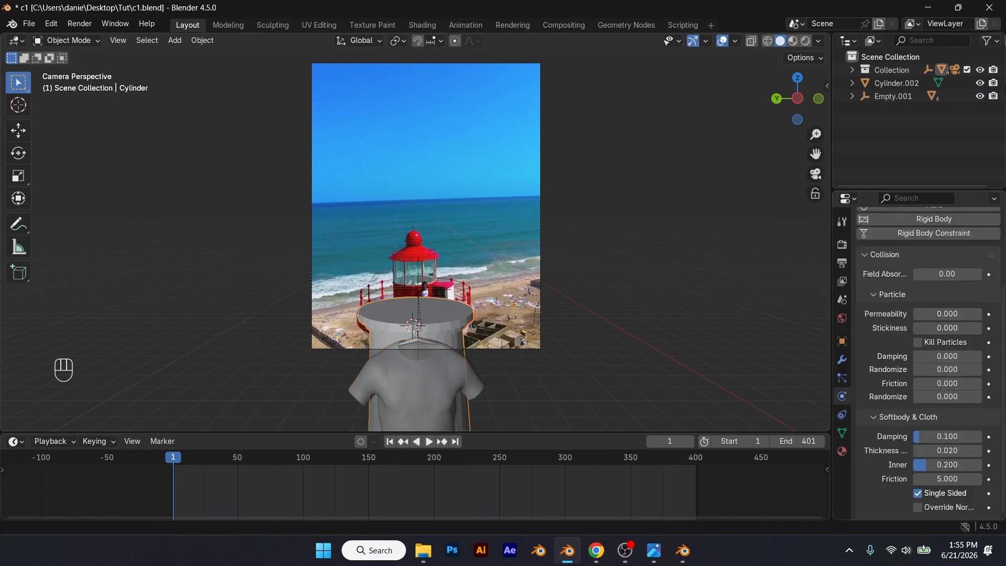
pyautogui.click(852, 70)
pyautogui.click(980, 122)
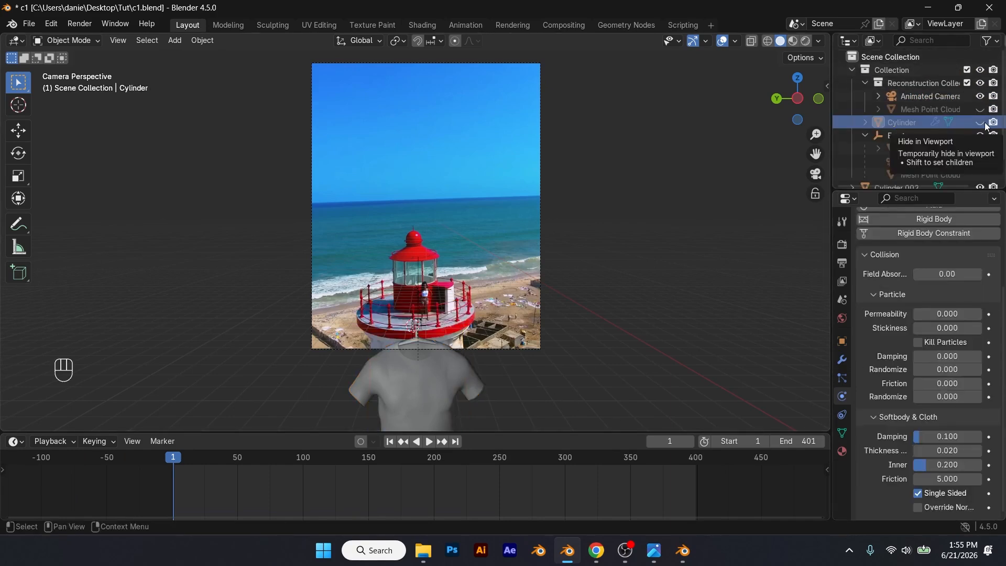
pyautogui.scroll(2, 382, 340)
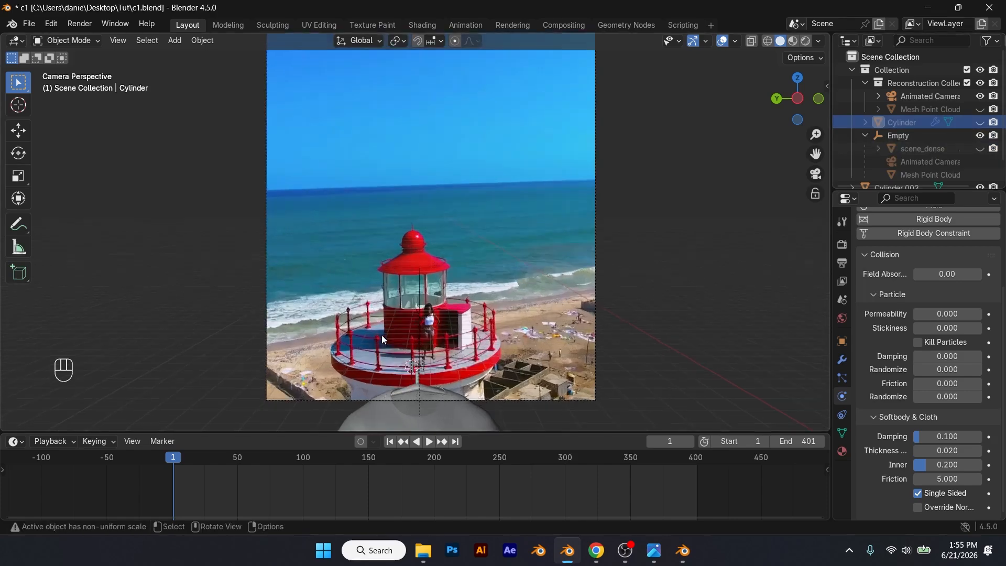
pyautogui.scroll(1, 382, 339)
pyautogui.click(383, 339)
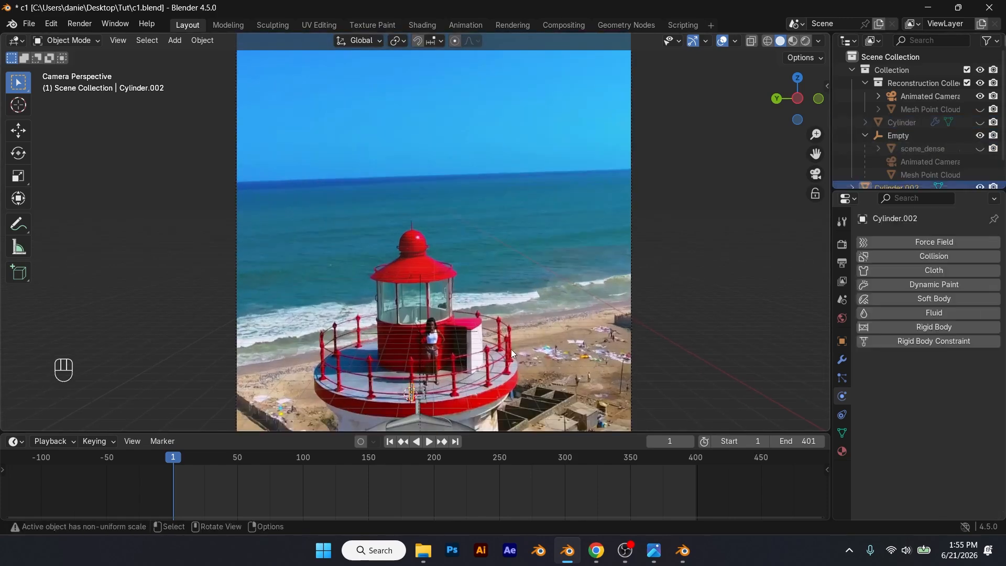
pyautogui.scroll(-2, 974, 168)
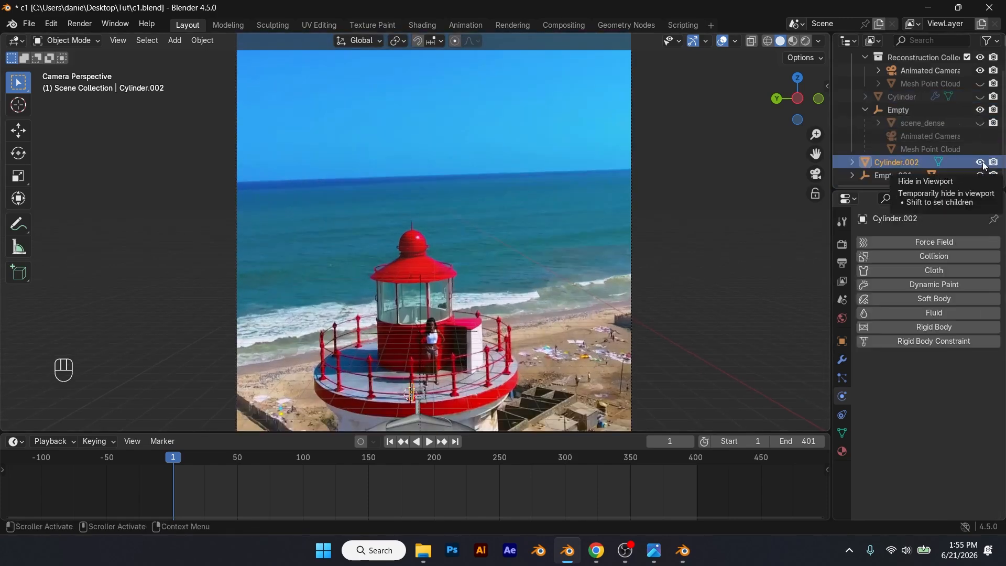
pyautogui.click(980, 163)
pyautogui.scroll(-2, 492, 309)
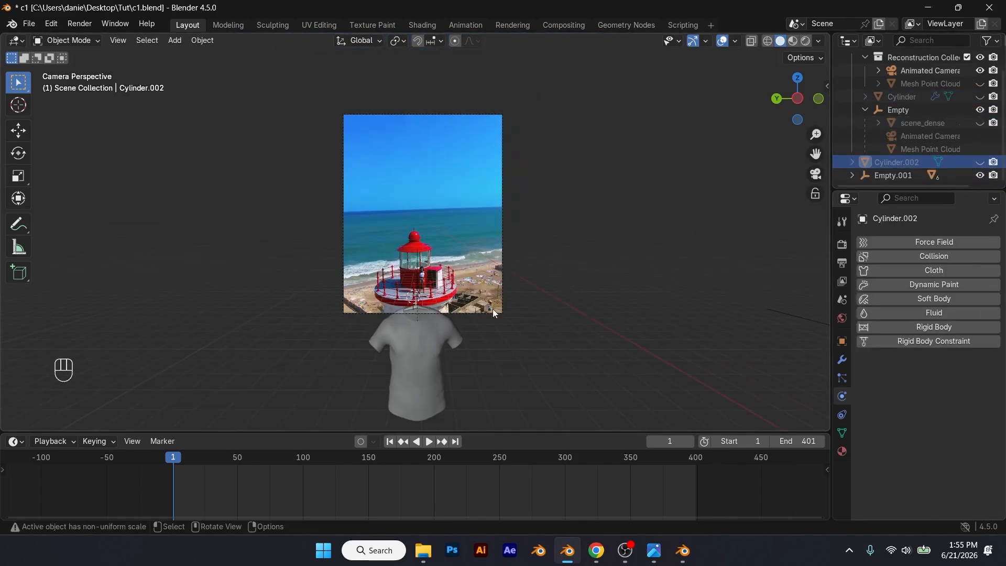
# - Play the animation from frame 1 to simulate the shirt's cloth, and replay it from about frame 20
pyautogui.press('space')
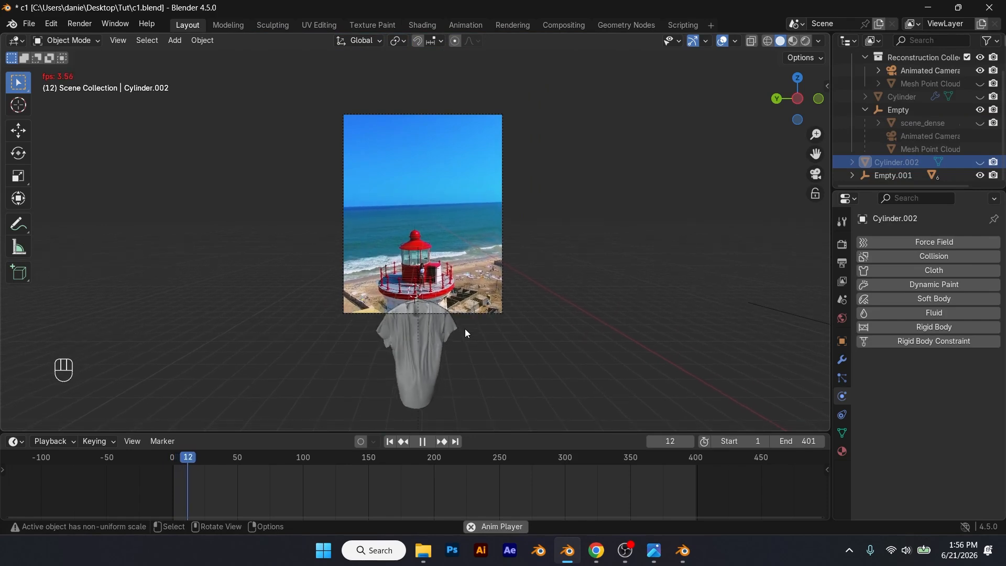
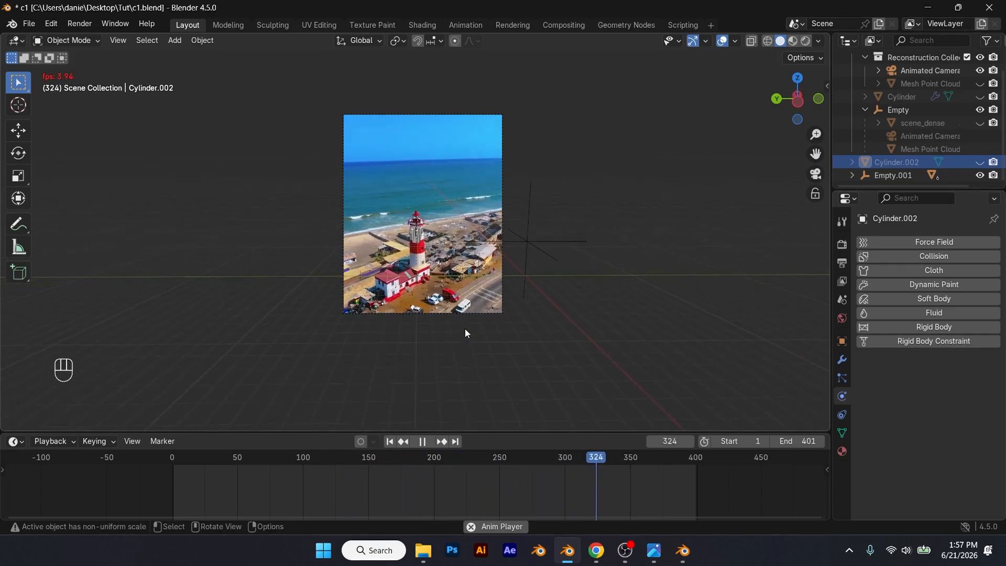
pyautogui.press('space')
pyautogui.scroll(3, 442, 265)
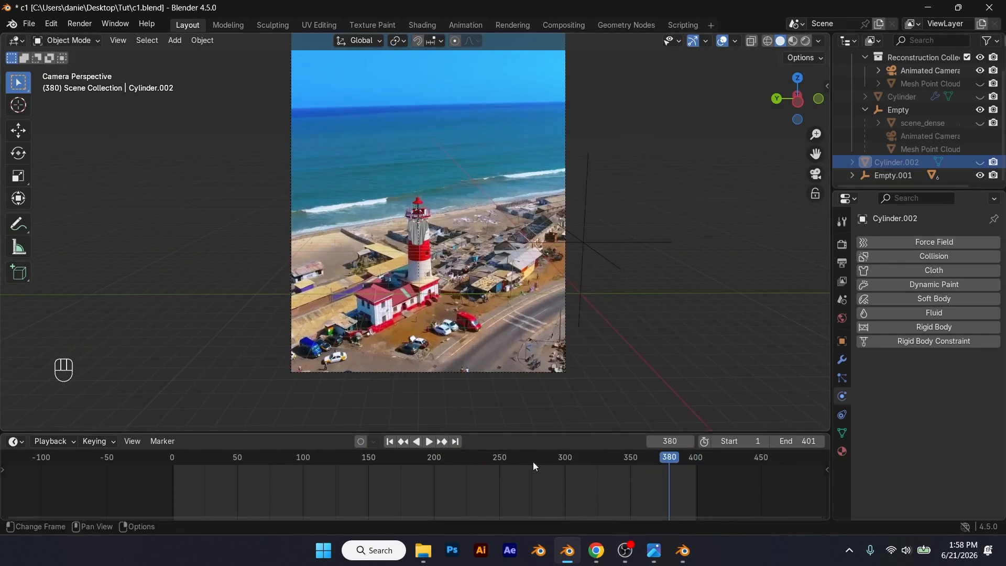
pyautogui.moveTo(533, 461); pyautogui.dragTo(198, 457)
pyautogui.press('space')
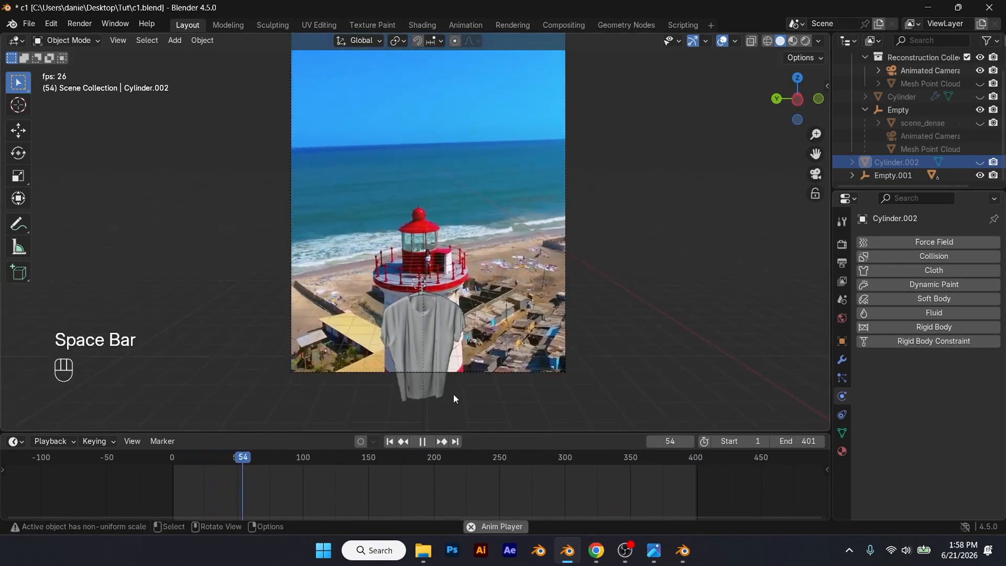
pyautogui.press('space')
# - Switch the viewport to rendered shading and inspect the composited jersey at frame 236
pyautogui.click(806, 41)
pyautogui.scroll(3, 524, 246)
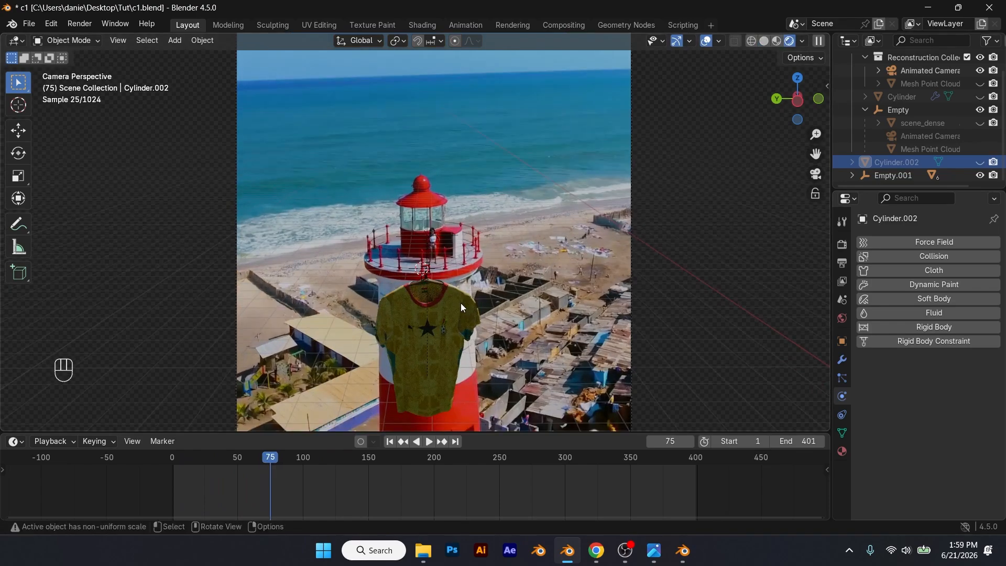
pyautogui.moveTo(369, 460); pyautogui.dragTo(480, 461)
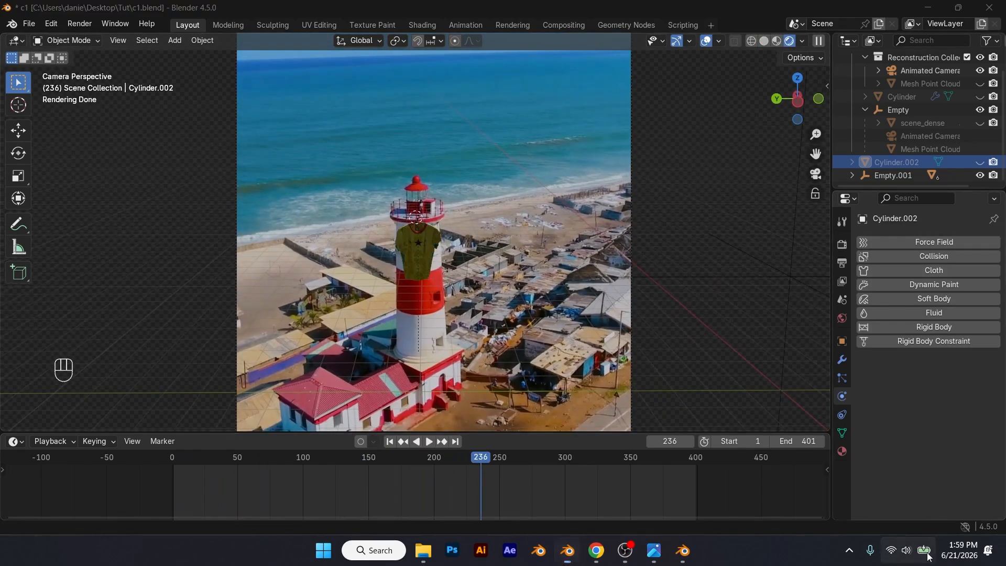
# - Raise the world background strength of the suburban garden HDRI to 2.7
pyautogui.click(907, 550)
pyautogui.click(416, 257)
pyautogui.click(842, 319)
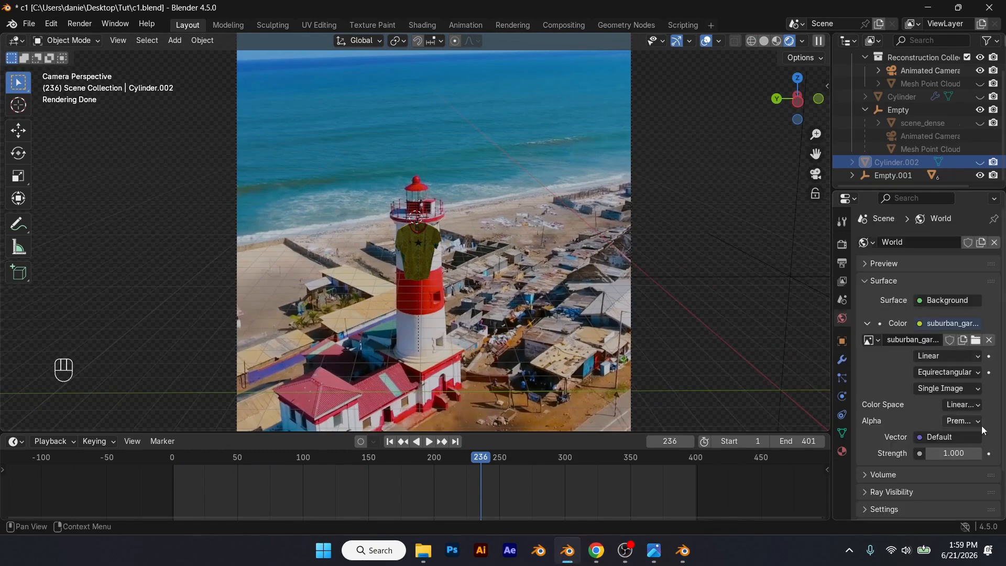
pyautogui.moveTo(954, 453); pyautogui.dragTo(941, 453)
pyautogui.scroll(6, 428, 193)
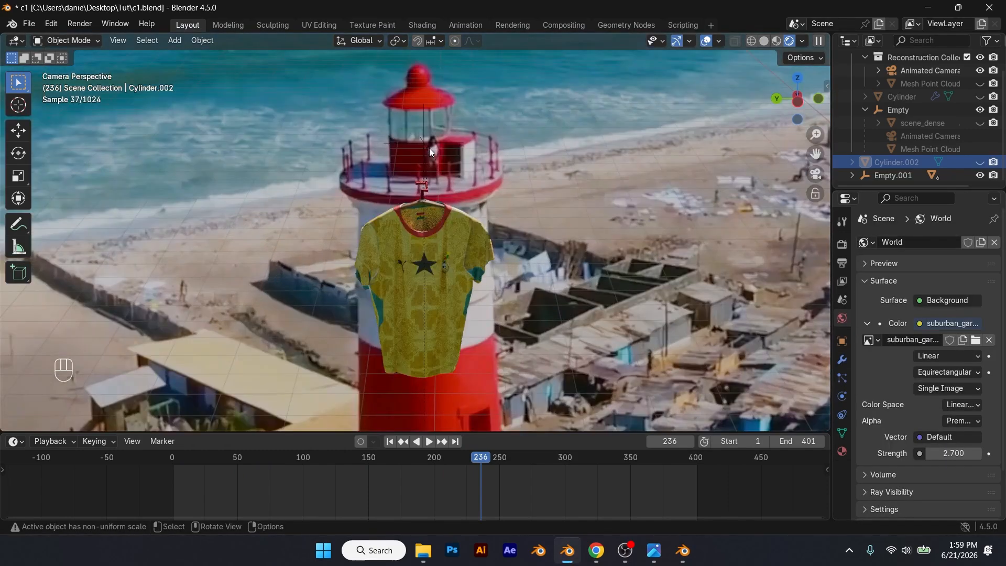
# - Select the empty controlling the jersey and hanger, adjust its scale, and scale it up further at frame 1
pyautogui.click(433, 149)
pyautogui.scroll(-3, 433, 148)
pyautogui.press('s')
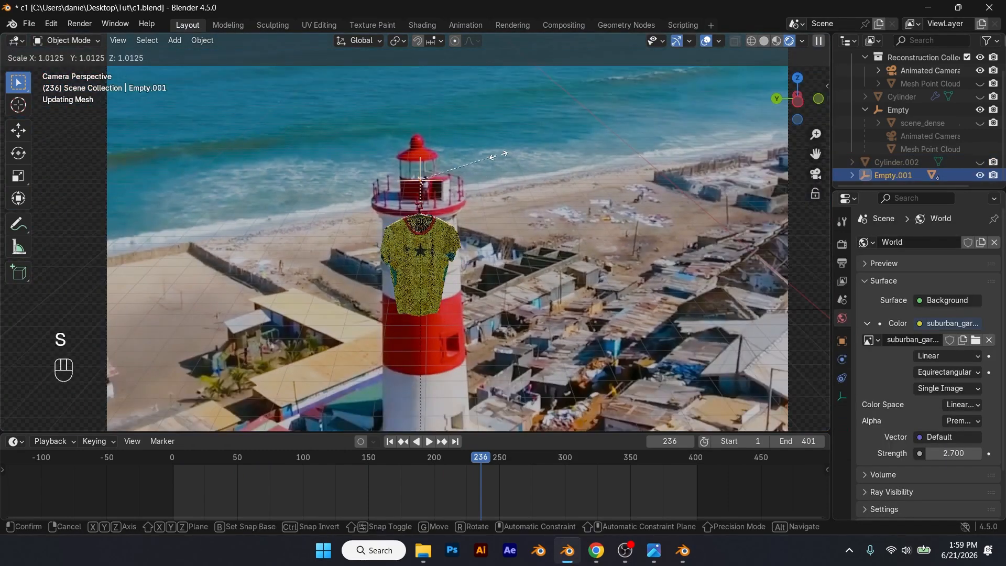
pyautogui.click(399, 391)
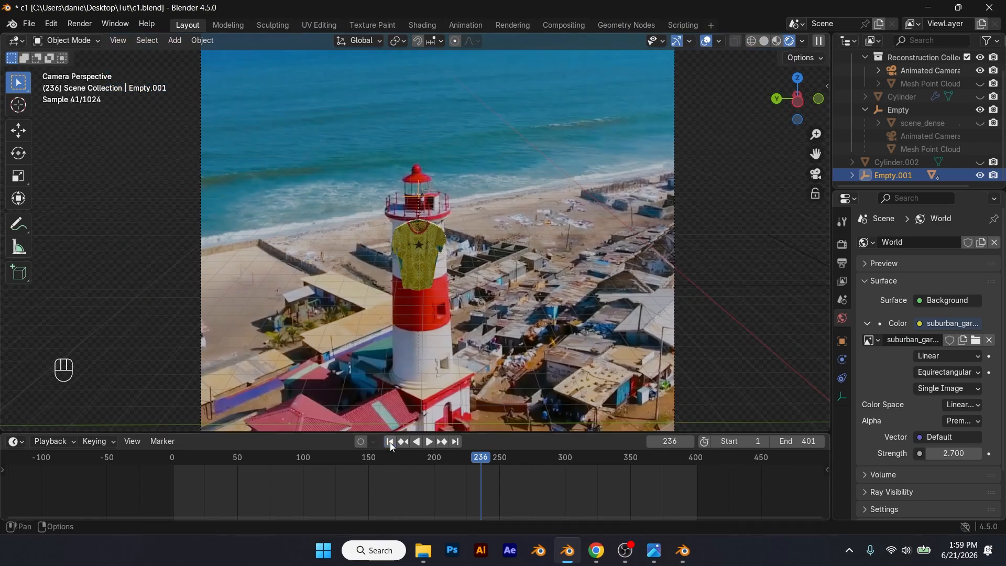
pyautogui.click(390, 441)
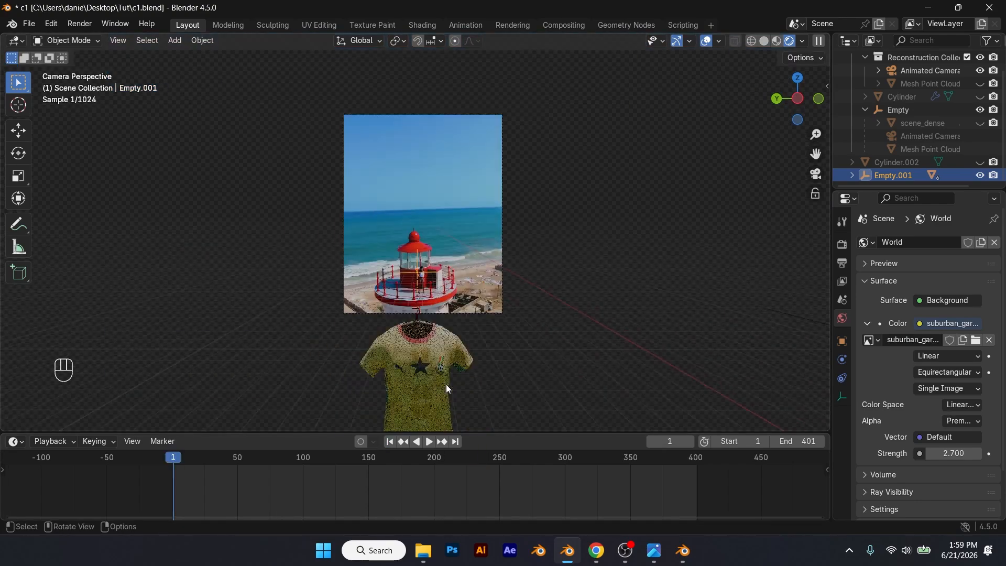
pyautogui.press('s')
pyautogui.click(556, 301)
# - Play the animation to about frame 55 to check the resized jersey, and return to frame 1
pyautogui.press('space')
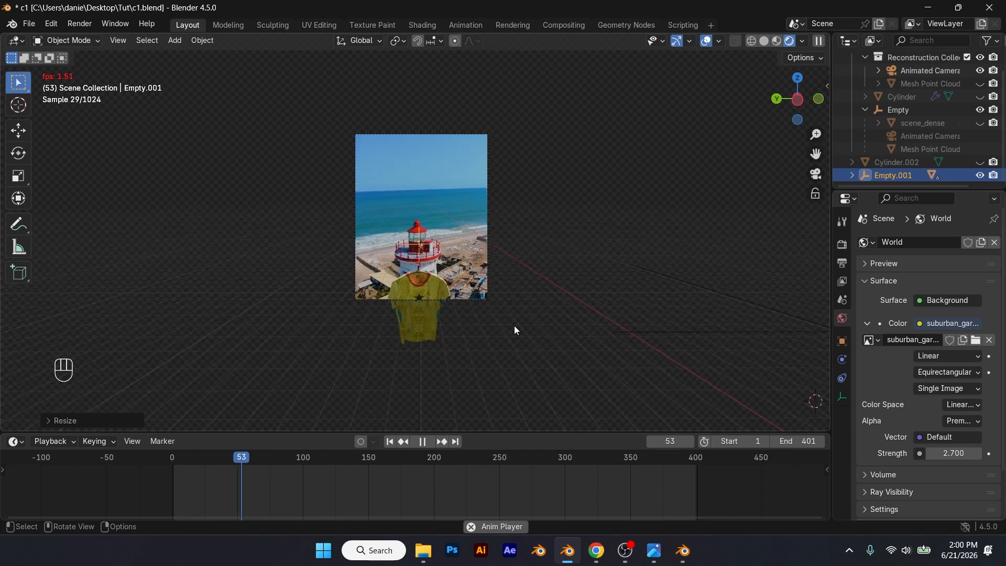
pyautogui.press('space')
pyautogui.press('KP_0')
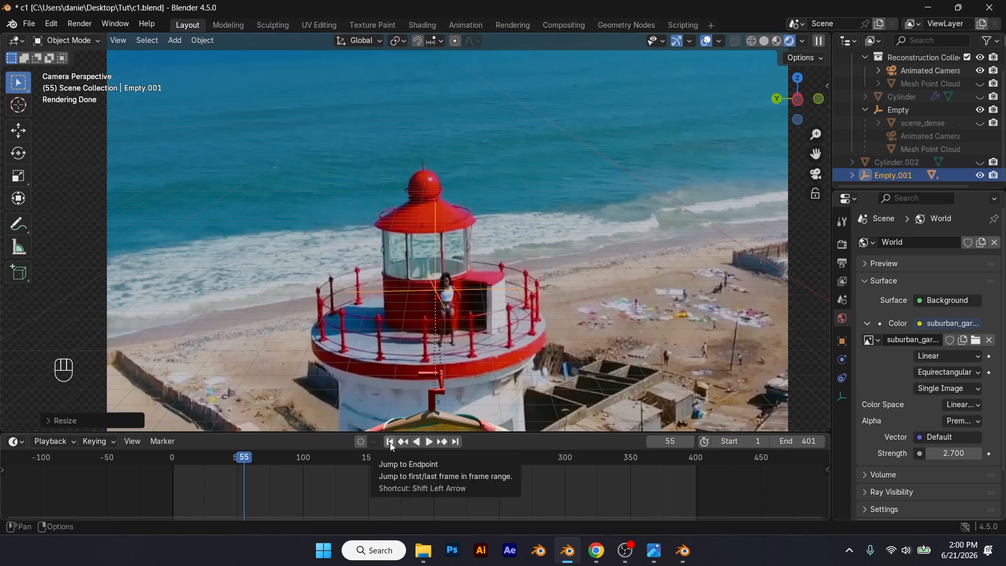
pyautogui.hotkey('shift', 'Left')
# - Move the jersey and hanger's empty up, fine-tuning its height along Z to bring the hook near the railing
pyautogui.press('g')
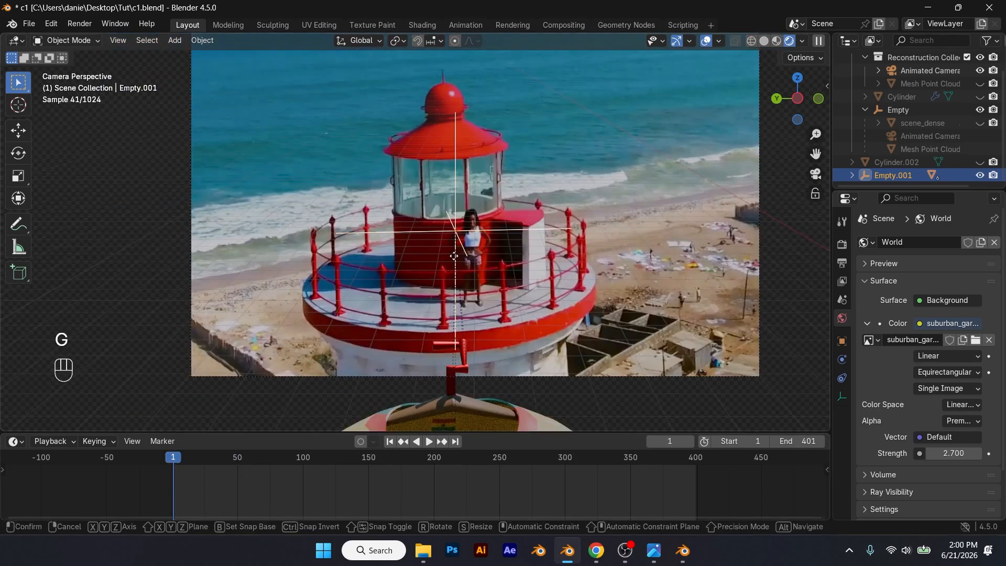
pyautogui.click(454, 232)
pyautogui.scroll(-3, 856, 157)
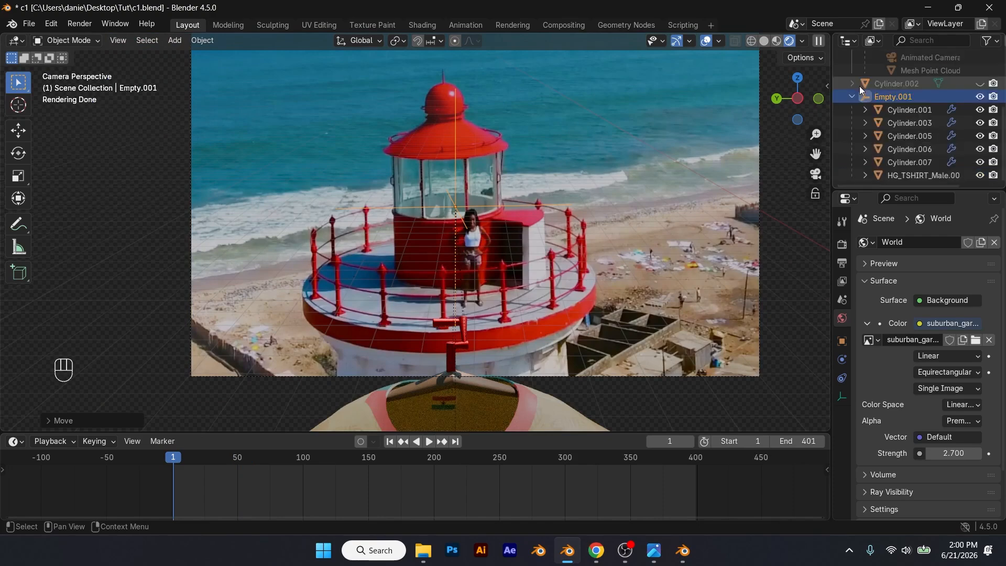
pyautogui.scroll(3, 859, 105)
pyautogui.click(429, 317)
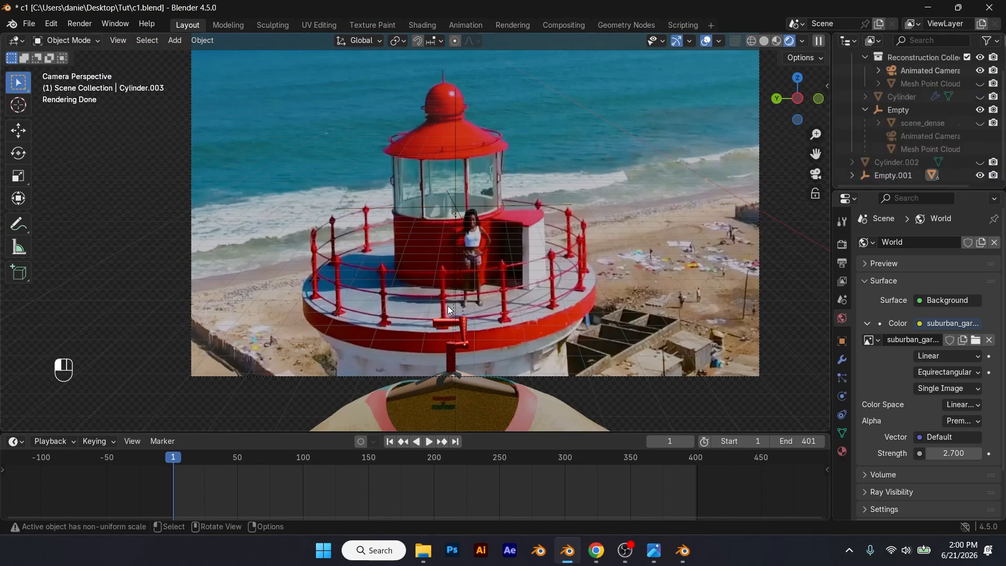
pyautogui.click(473, 212)
pyautogui.press('g')
pyautogui.press('z')
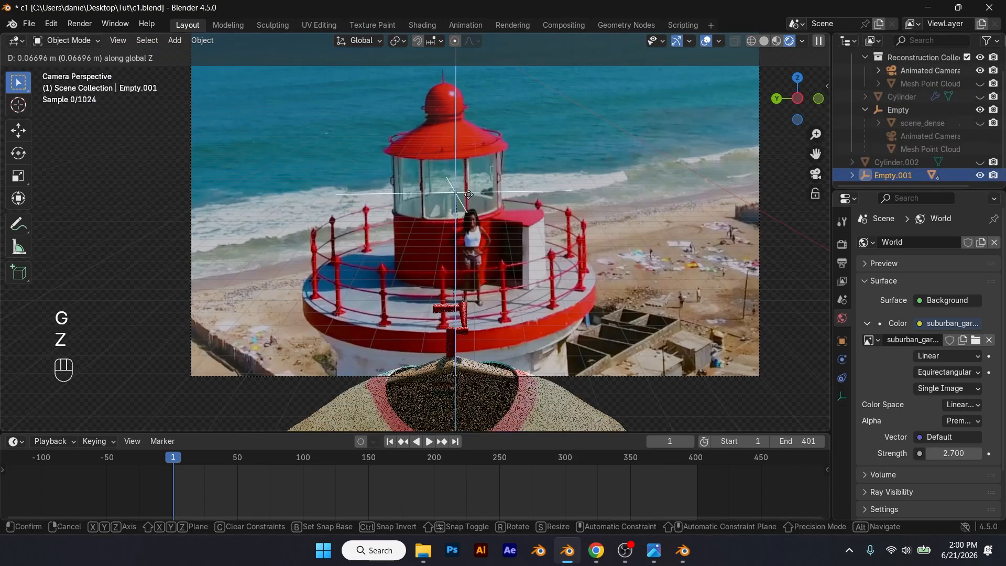
pyautogui.click(475, 205)
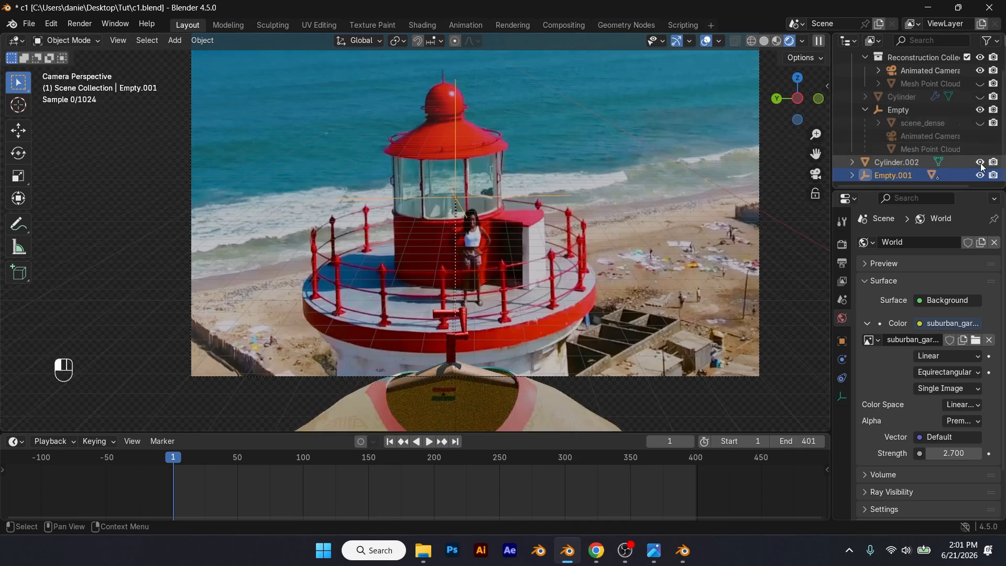
# - Unhide the small railing-post cylinder and move it to line up with the front post where the hanger hooks on
pyautogui.click(911, 163)
pyautogui.scroll(2, 454, 339)
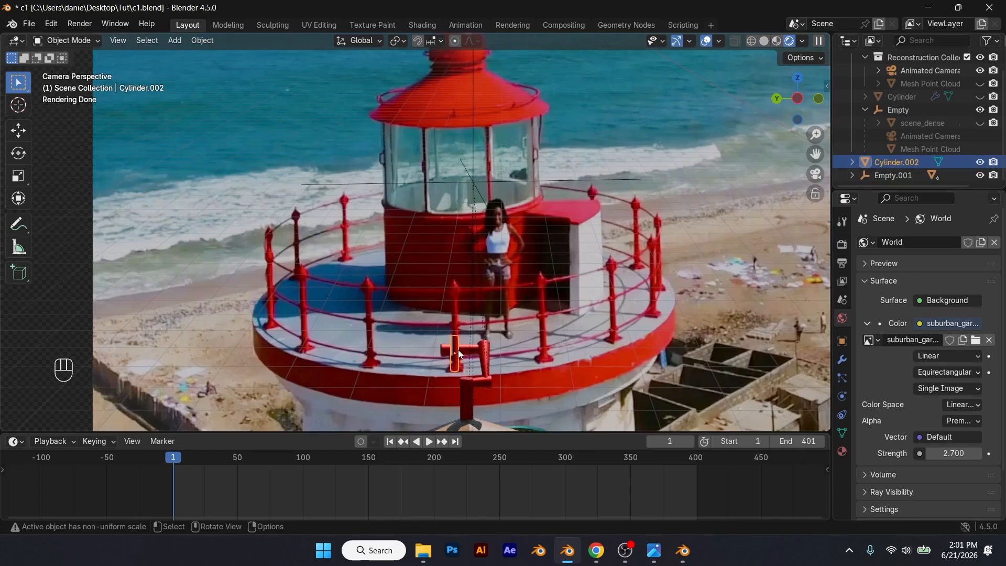
pyautogui.press('g')
pyautogui.click(458, 349)
pyautogui.click(523, 350)
pyautogui.scroll(-4, 501, 354)
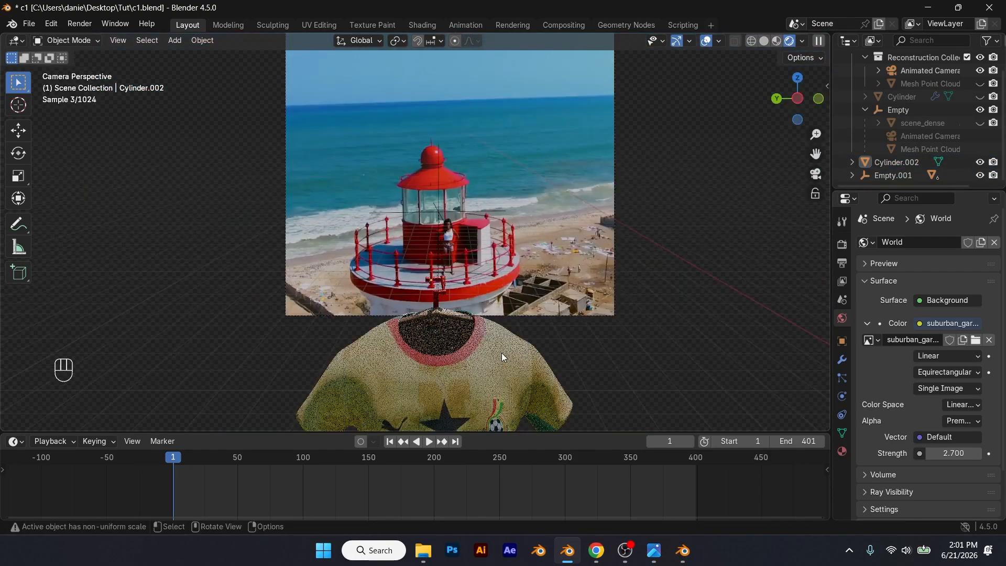
pyautogui.scroll(-3, 499, 354)
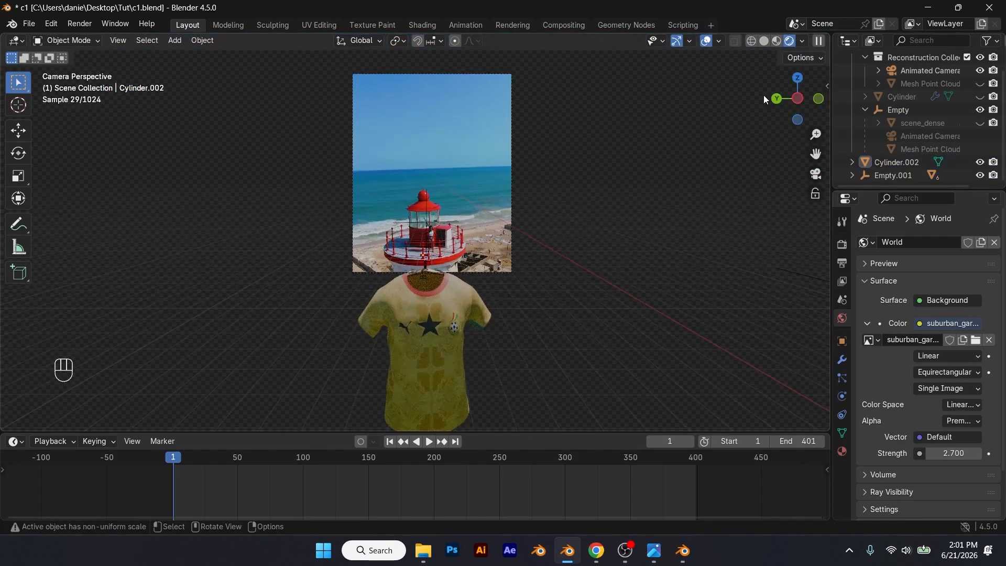
# - Play the animation from frame 1 in solid shading to simulate the jersey's cloth, and save the file
pyautogui.click(764, 41)
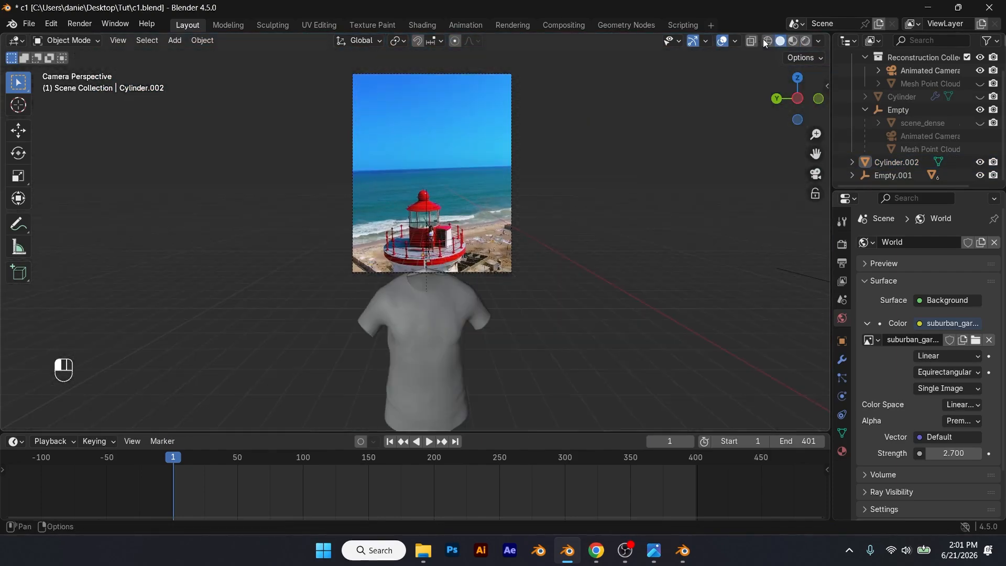
pyautogui.press('space')
pyautogui.hotkey('ctrl', 's')
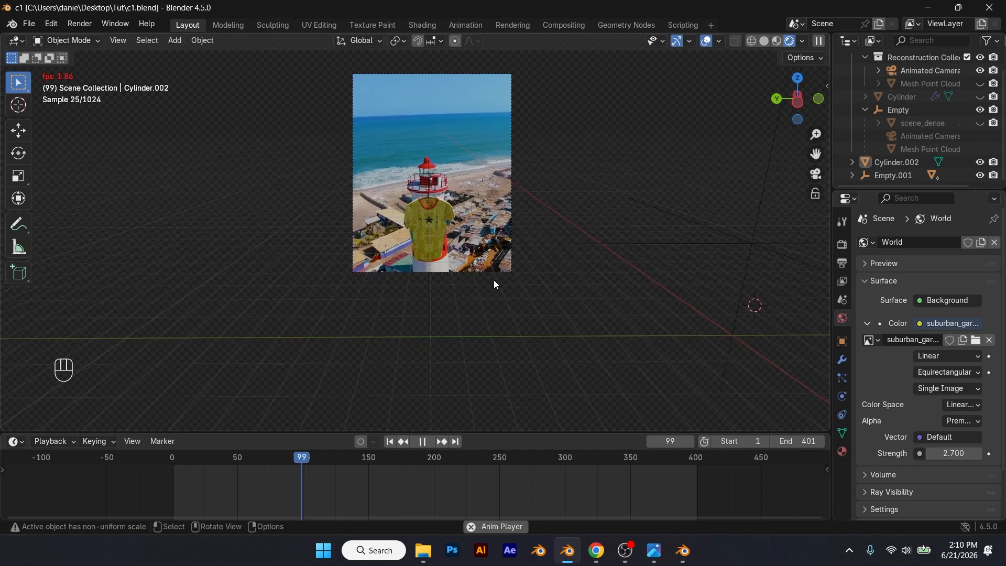
# - Stop playback at frame 102 and inspect the rendered jersey up close against the lighthouse
pyautogui.press('KP_0')
pyautogui.press('space')
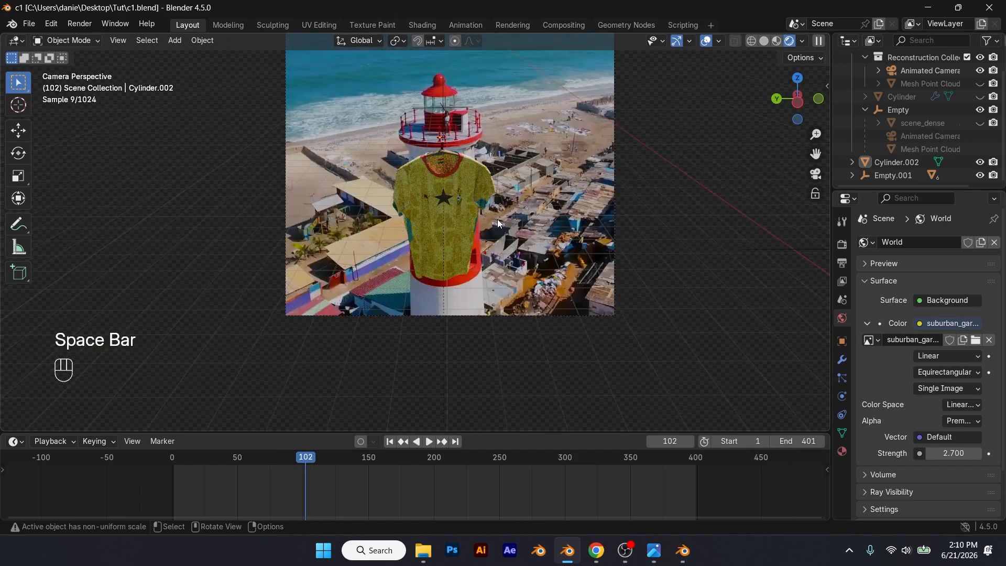
pyautogui.scroll(3, 498, 219)
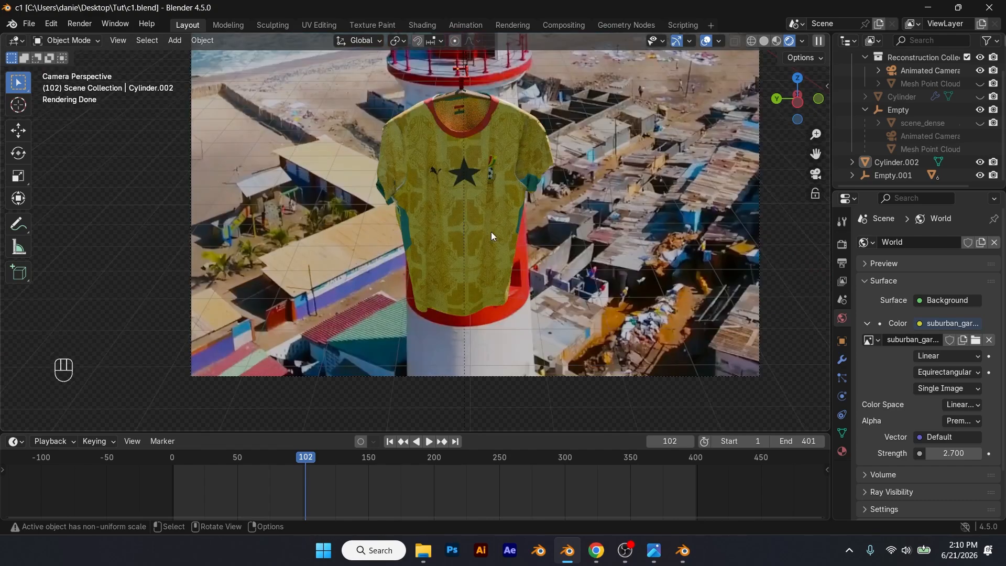
pyautogui.scroll(-3, 438, 251)
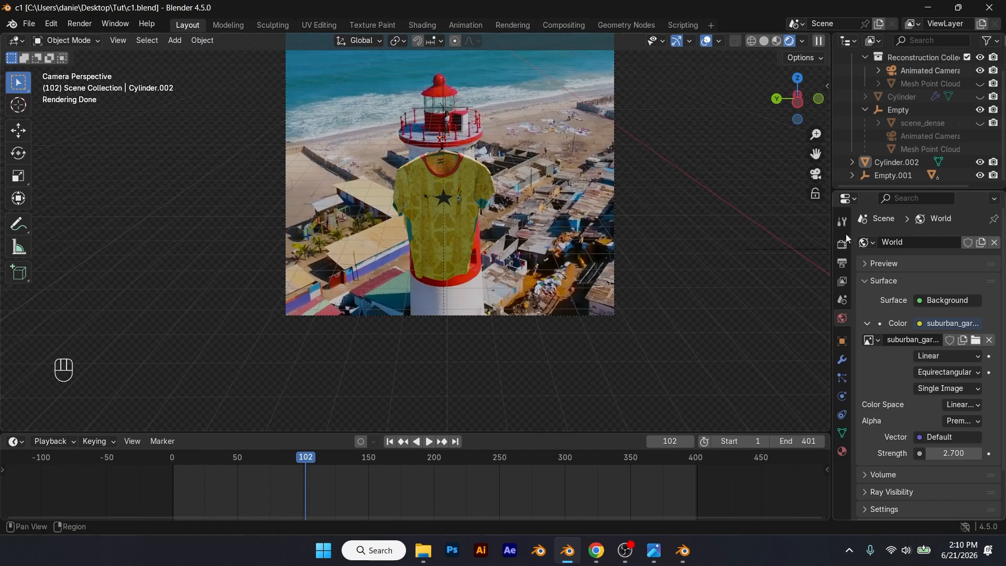
# - Enlarge the timeline area, turn it into a shader editor, and show the World node tree
pyautogui.moveTo(461, 434); pyautogui.dragTo(443, 345)
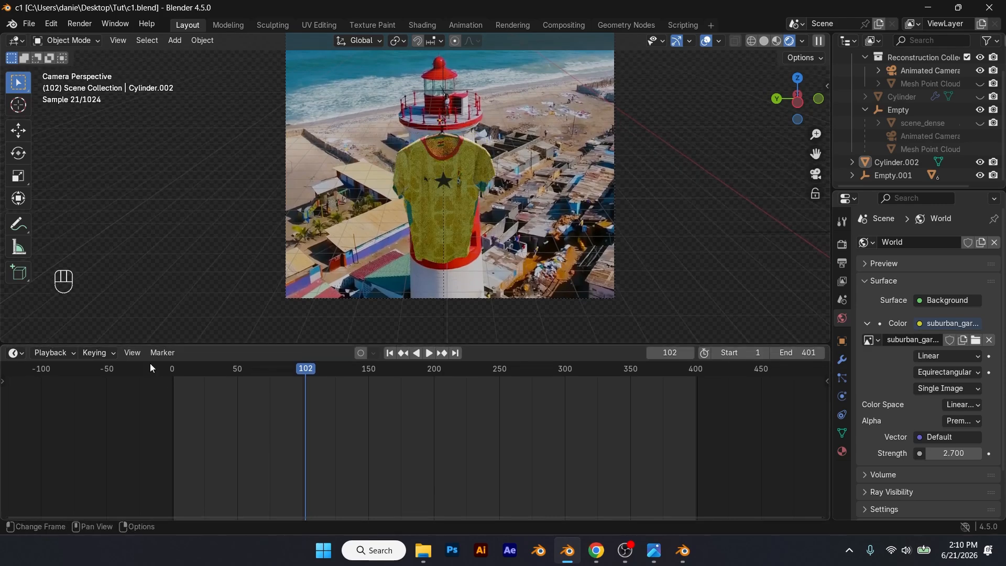
pyautogui.click(16, 353)
pyautogui.click(42, 460)
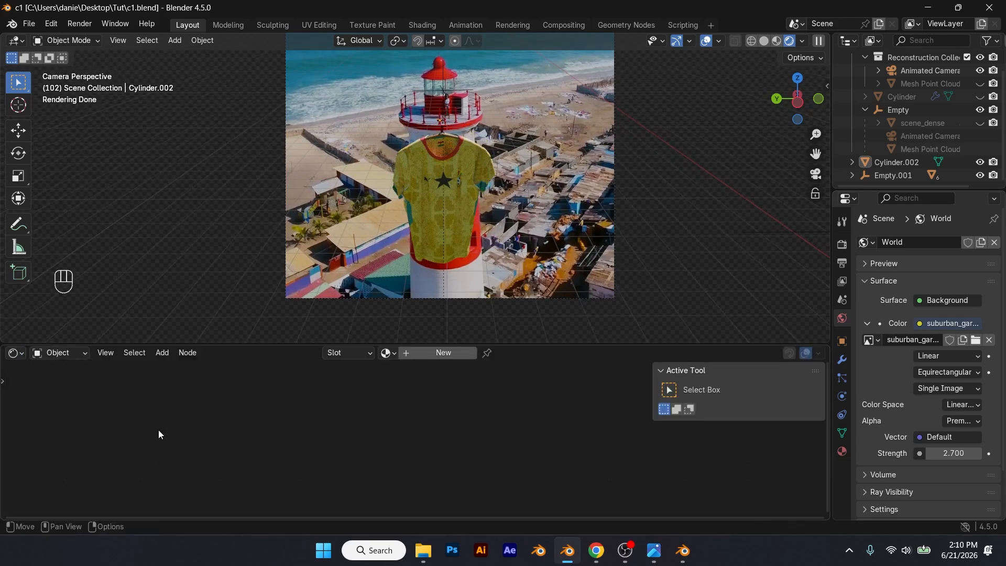
pyautogui.click(60, 353)
pyautogui.click(72, 403)
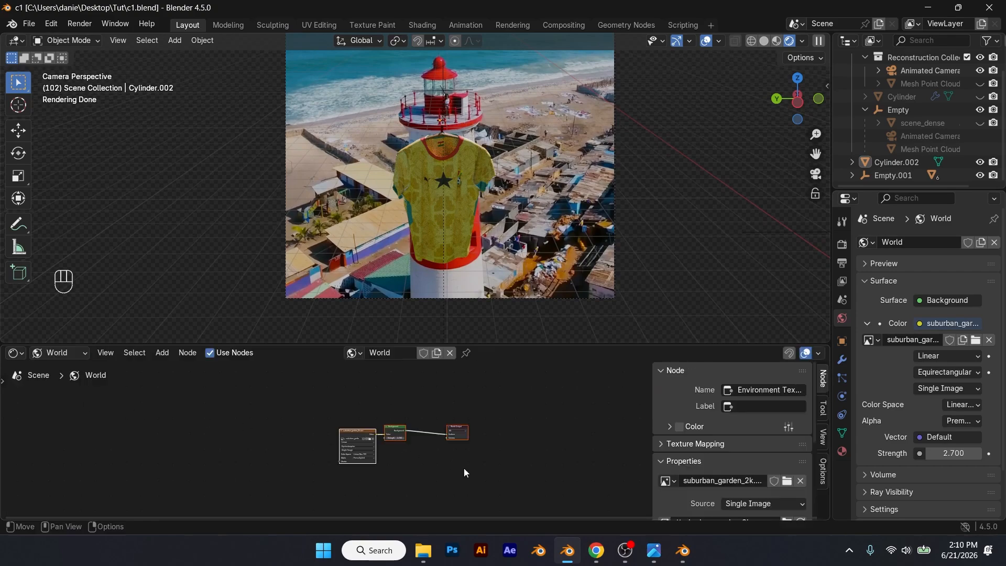
# - Enable the Node Wrangler add-on in the preferences
pyautogui.click(51, 24)
pyautogui.click(100, 190)
pyautogui.click(194, 32)
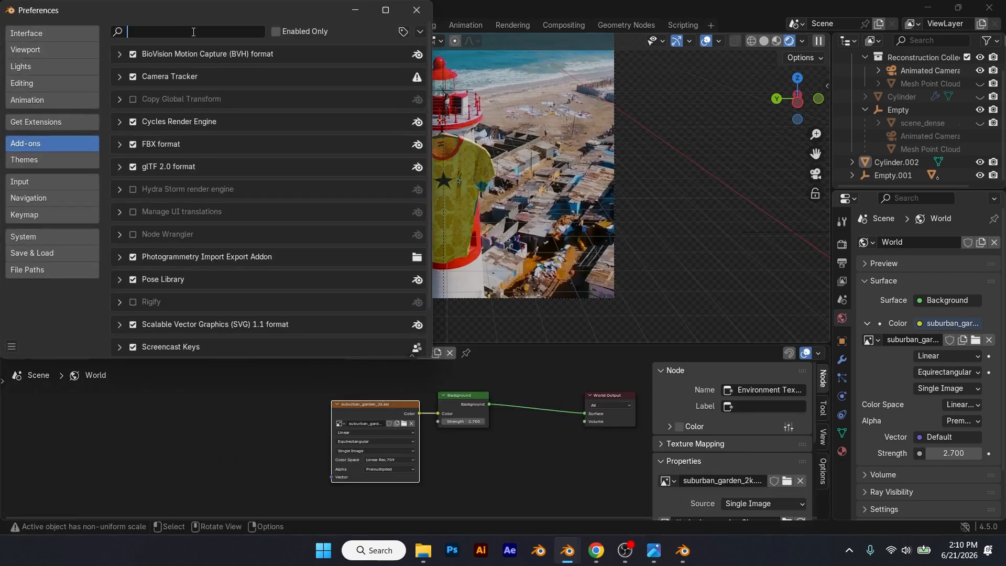
pyautogui.write('node')
pyautogui.click(133, 55)
pyautogui.click(419, 10)
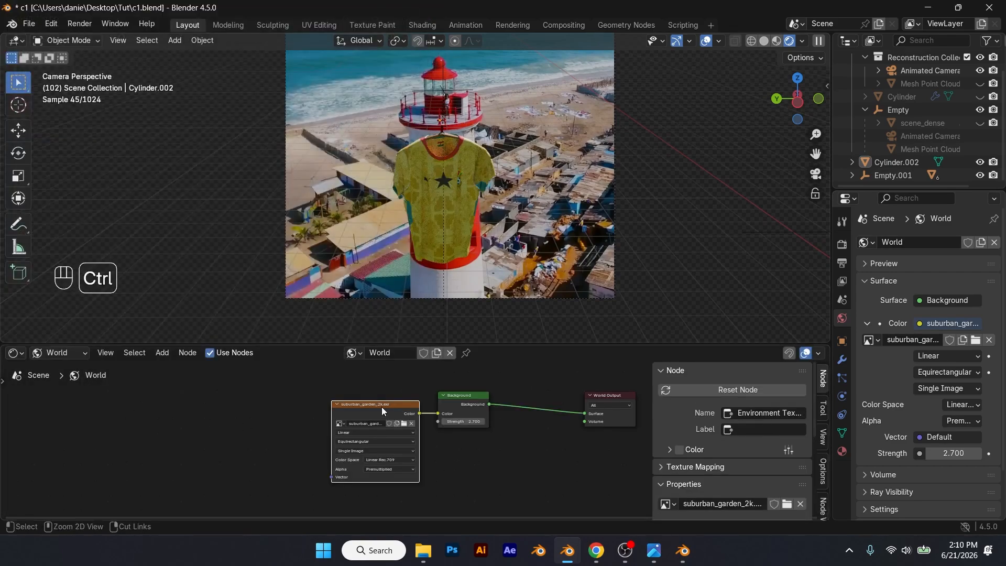
# - Add Texture Coordinate and Mapping nodes to the environment texture and rotate the HDRI about 62.6° around Z
pyautogui.hotkey('ctrl', 't')
pyautogui.scroll(2, 351, 485)
pyautogui.moveTo(350, 488); pyautogui.dragTo(385, 448, button='middle')
pyautogui.moveTo(317, 471); pyautogui.dragTo(338, 470)
# - Reset the Mapping node's Z location to 0 m and set its Z rotation to 64.5°
pyautogui.moveTo(321, 435)
pyautogui.mouseDown()
pyautogui.moveTo(335, 435)
pyautogui.moveTo(324, 435)
pyautogui.mouseUp()
pyautogui.hotkey('ctrl', 'z')
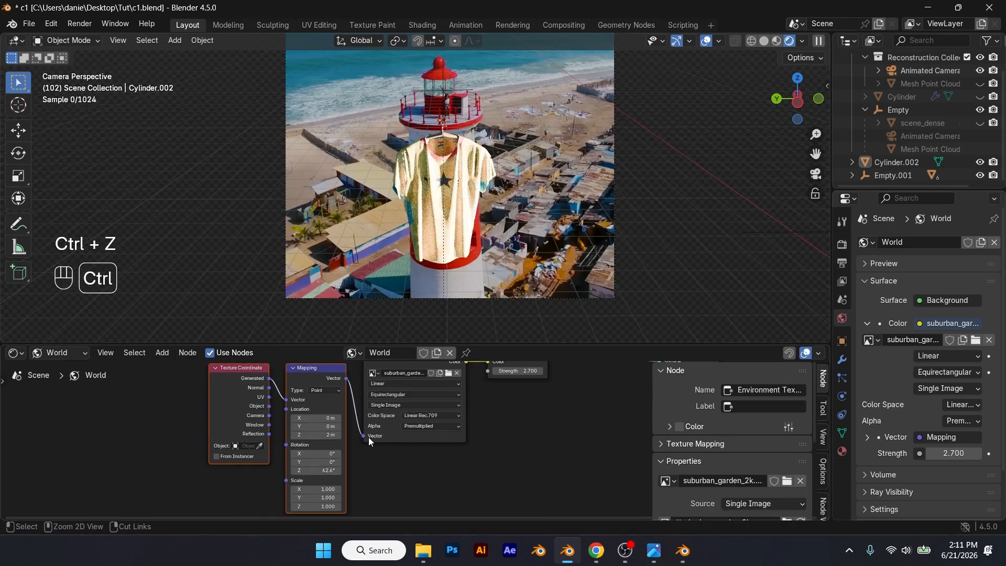
pyautogui.click(321, 428)
pyautogui.click(323, 435)
pyautogui.click(323, 435)
pyautogui.write('0')
pyautogui.press('Return')
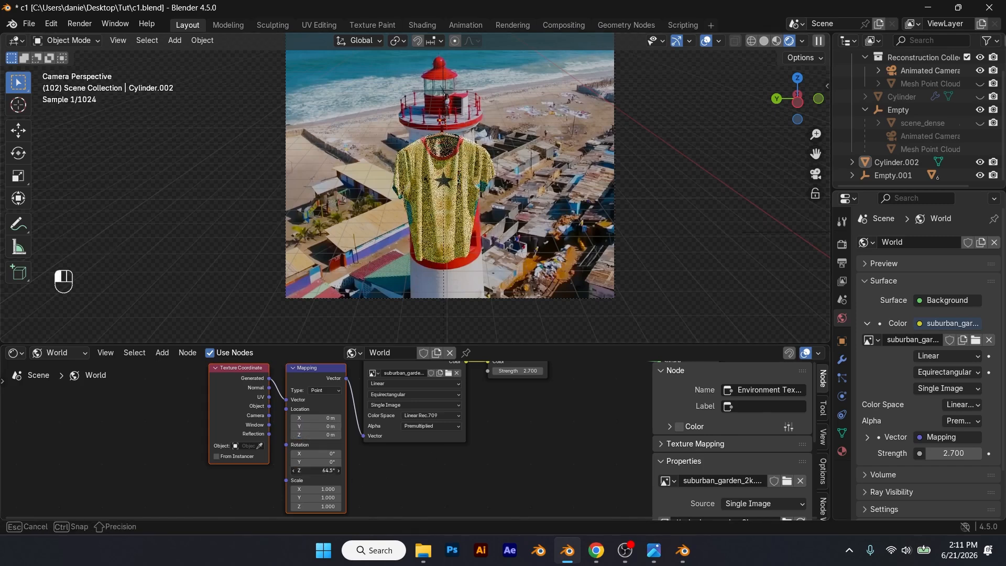
pyautogui.moveTo(321, 470); pyautogui.dragTo(323, 471)
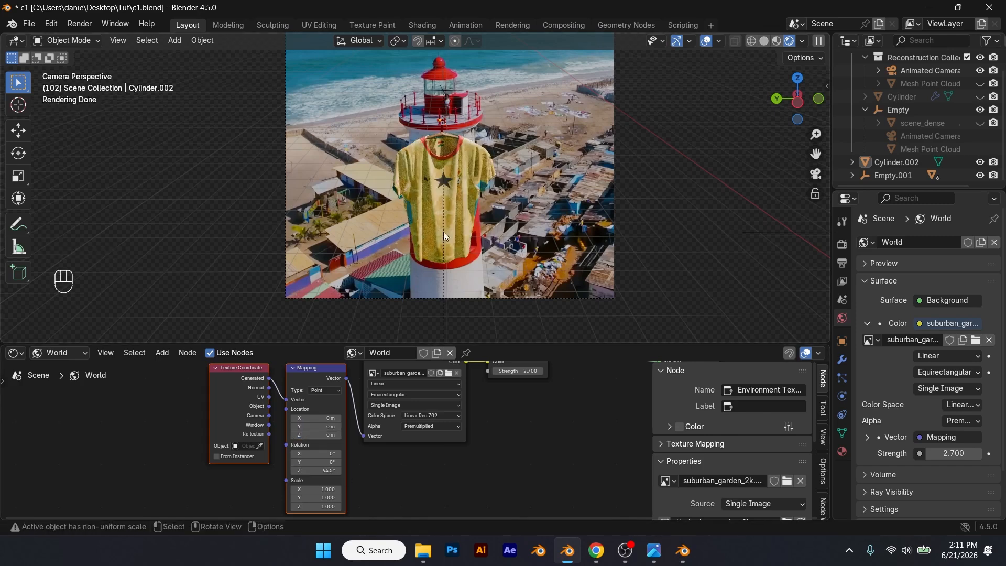
# - Set the world background strength to 2.1
pyautogui.click(952, 455)
pyautogui.write('1')
pyautogui.press('Return')
pyautogui.moveTo(954, 454); pyautogui.dragTo(964, 454)
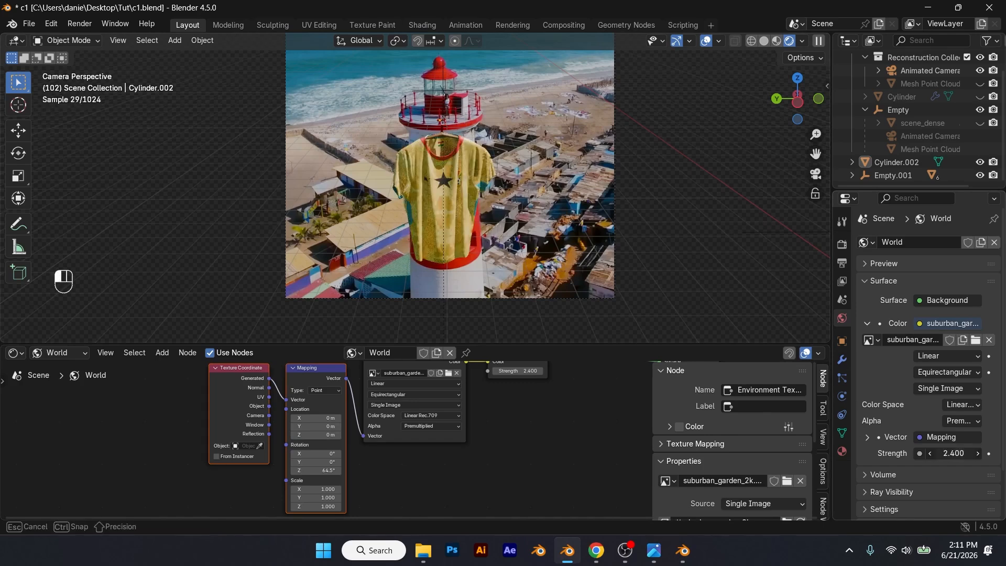
pyautogui.scroll(-1, 664, 266)
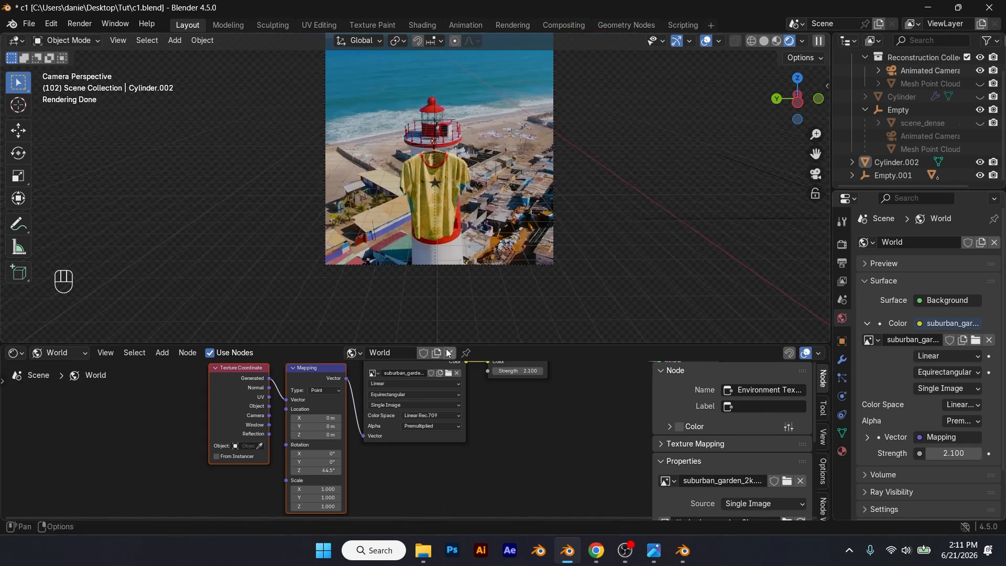
# - Turn the shader editor back into a timeline and replay the rendered animation from frame 1
pyautogui.click(16, 353)
pyautogui.click(193, 402)
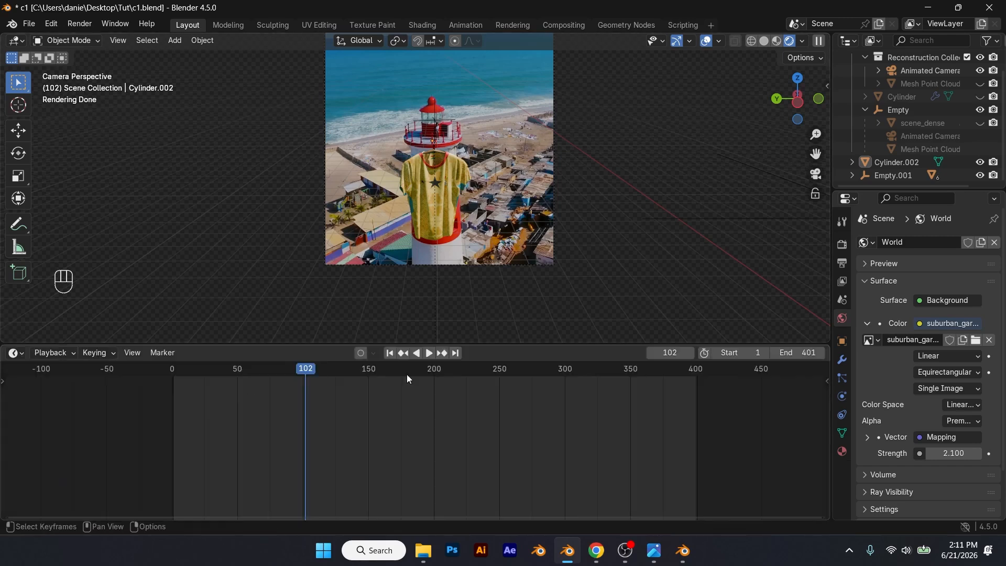
pyautogui.press('space')
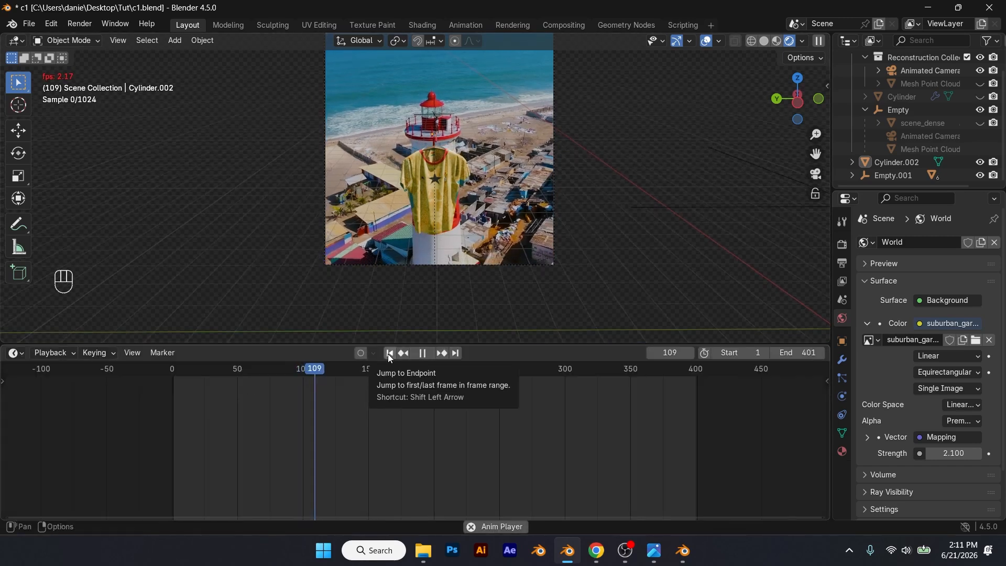
pyautogui.click(389, 353)
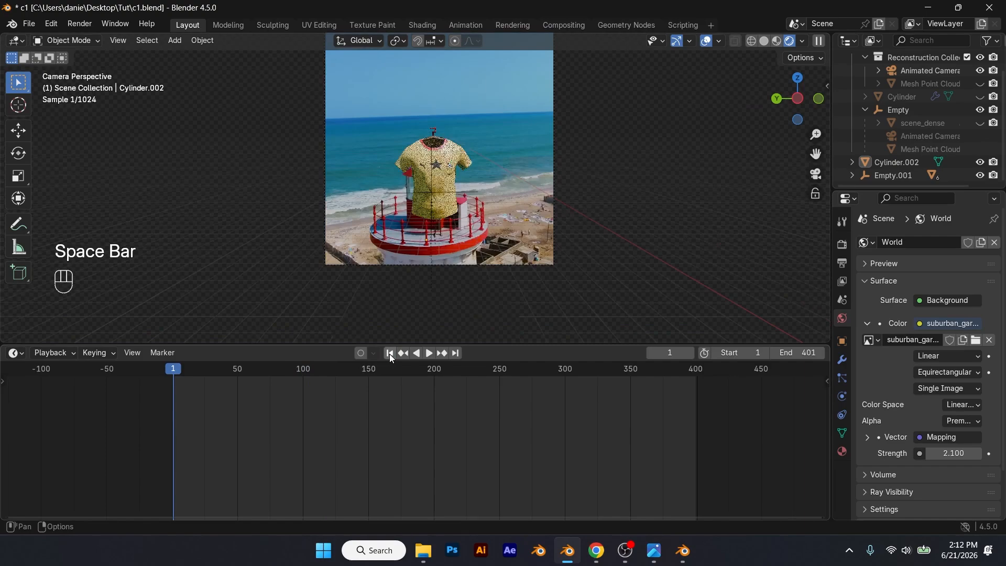
pyautogui.press('space')
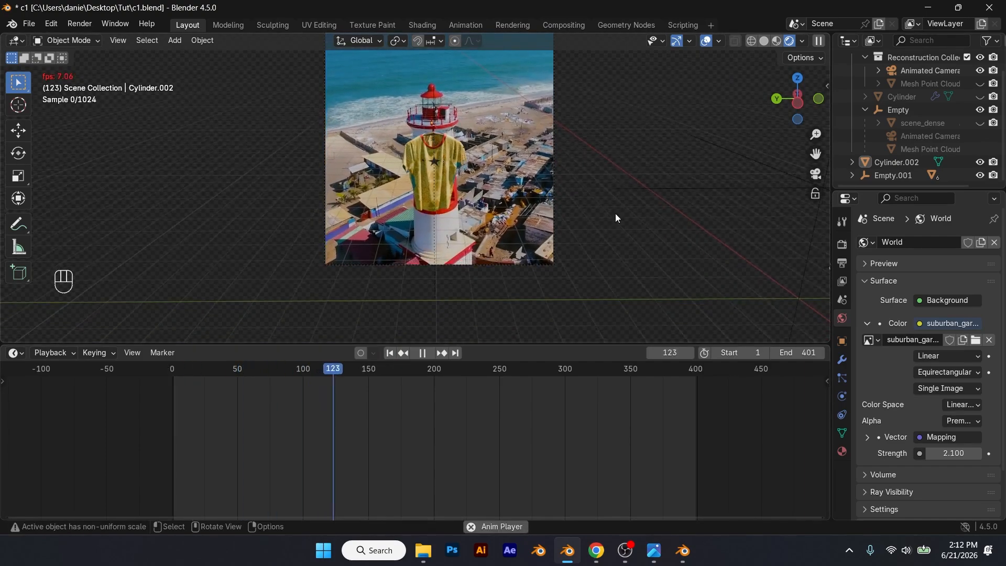
pyautogui.keyDown('shift'); pyautogui.moveTo(616, 213); pyautogui.dragTo(622, 261, button='middle'); pyautogui.keyUp('shift')
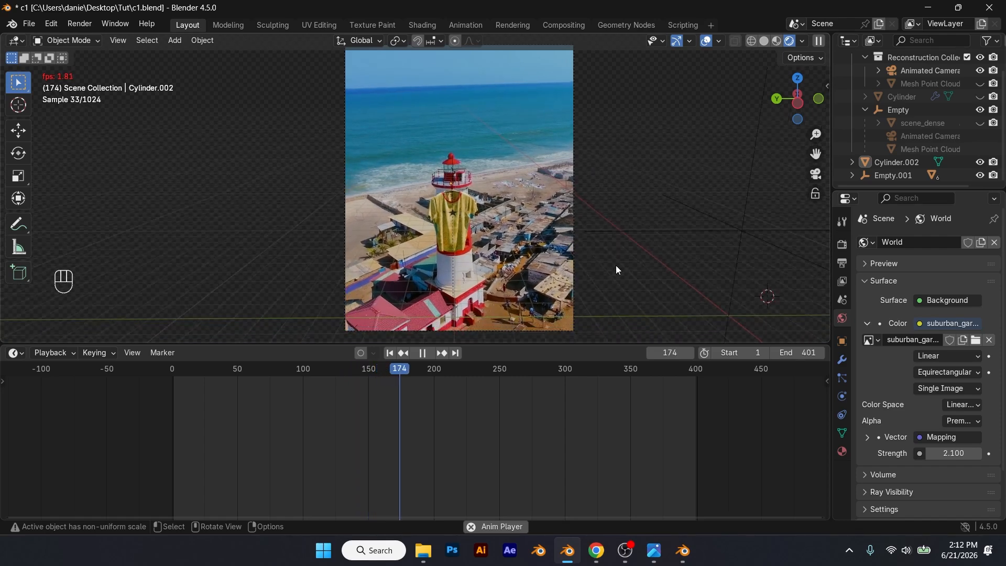
# - Keyframe Empty.001 at frame 101, then rotate it about 33° around global Z and keyframe it at frame 150
pyautogui.press('space')
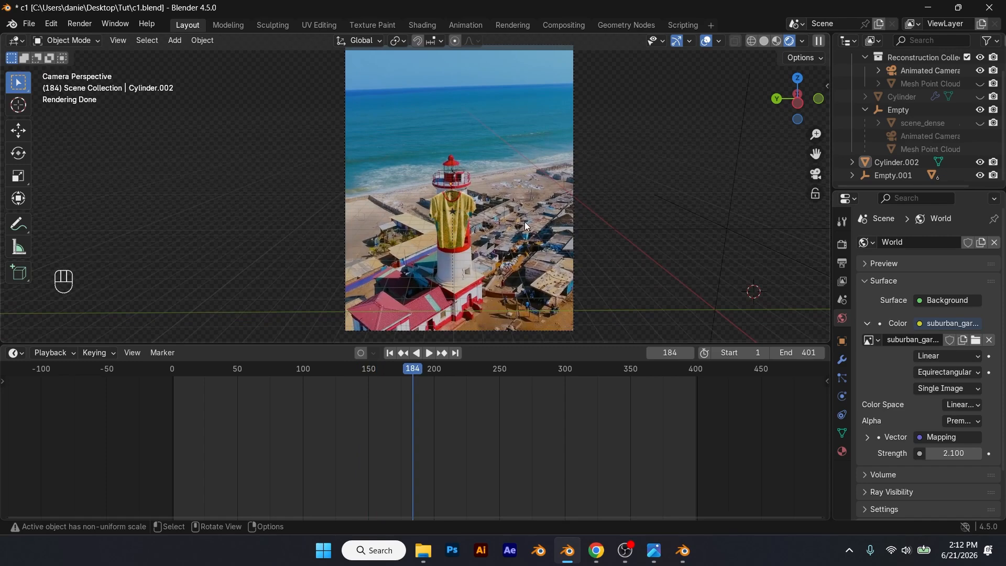
pyautogui.click(389, 353)
pyautogui.click(452, 225)
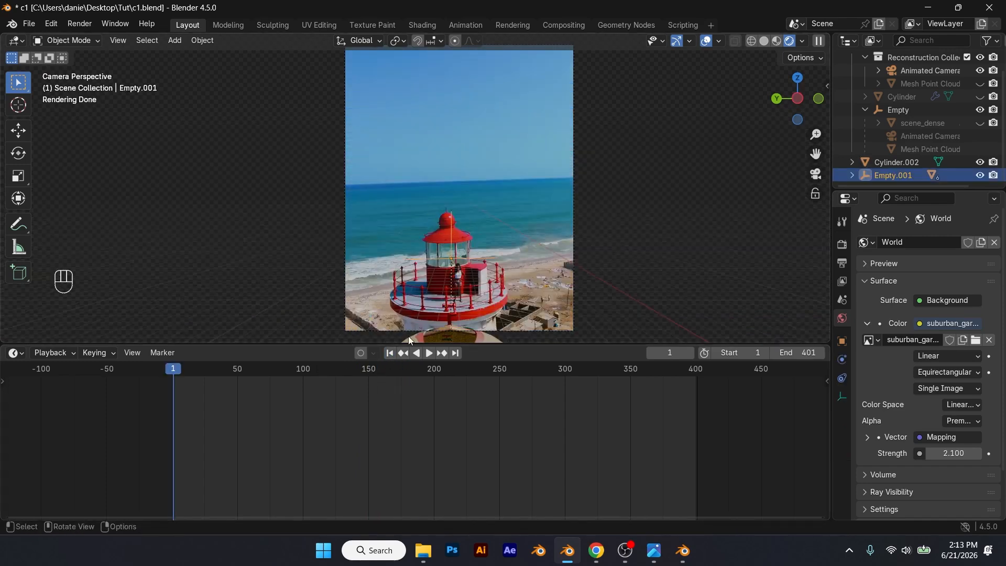
pyautogui.click(304, 372)
pyautogui.scroll(3, 511, 187)
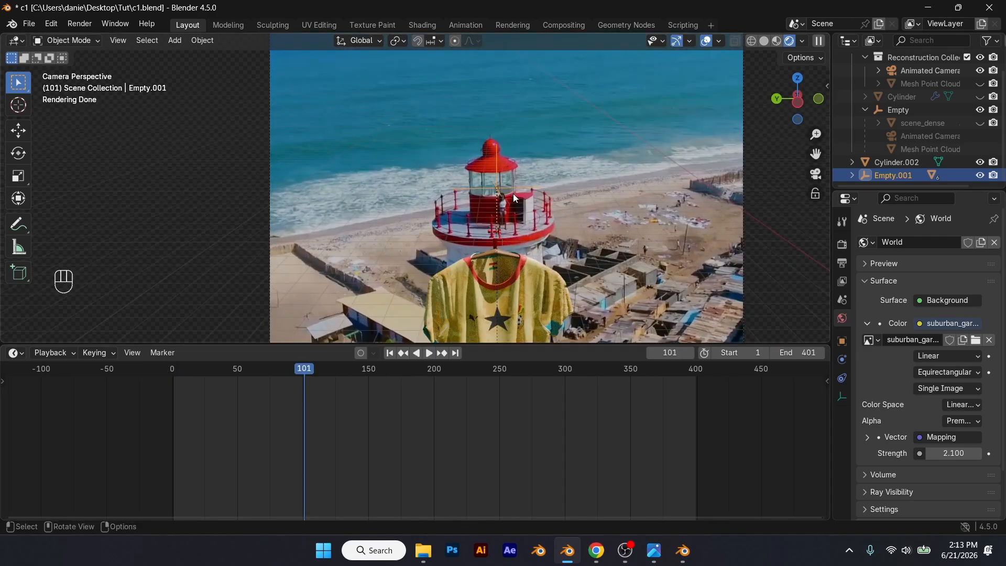
pyautogui.moveTo(322, 373); pyautogui.dragTo(368, 380)
pyautogui.press('r')
pyautogui.press('z')
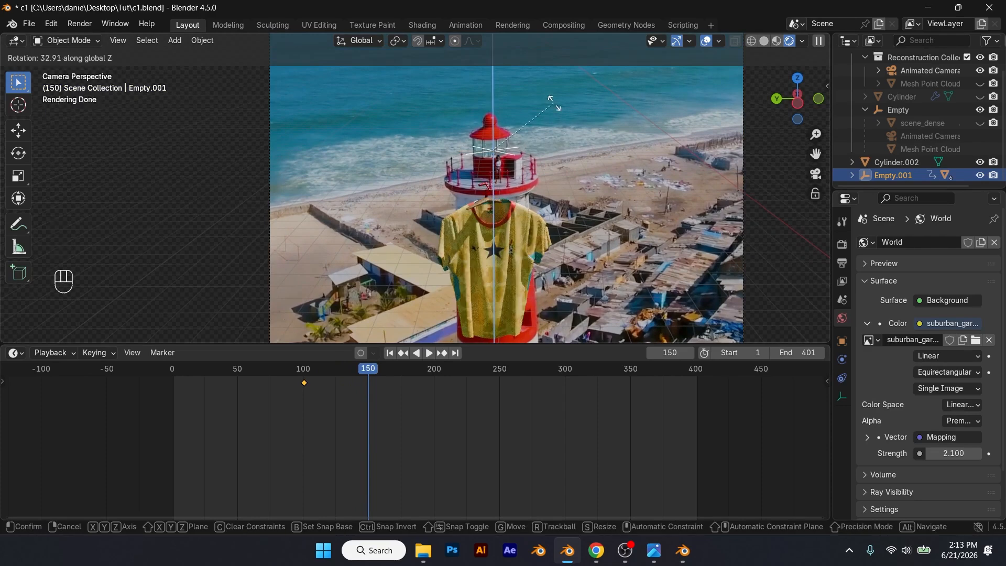
pyautogui.click(554, 105)
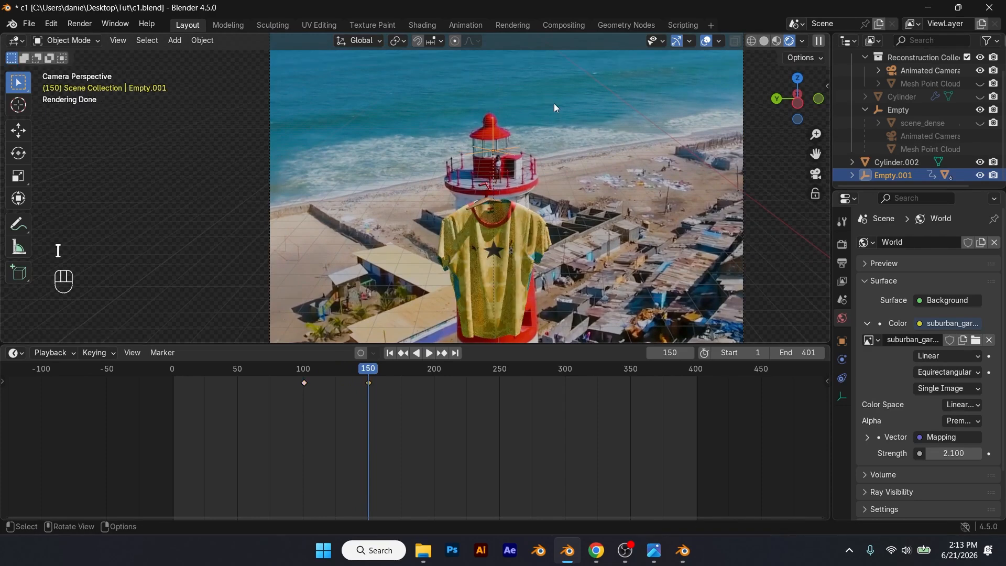
# - Copy the empty's frame 101 keyframe to frame 182 and change the keyframes' interpolation mode
pyautogui.click(410, 379)
pyautogui.click(305, 382)
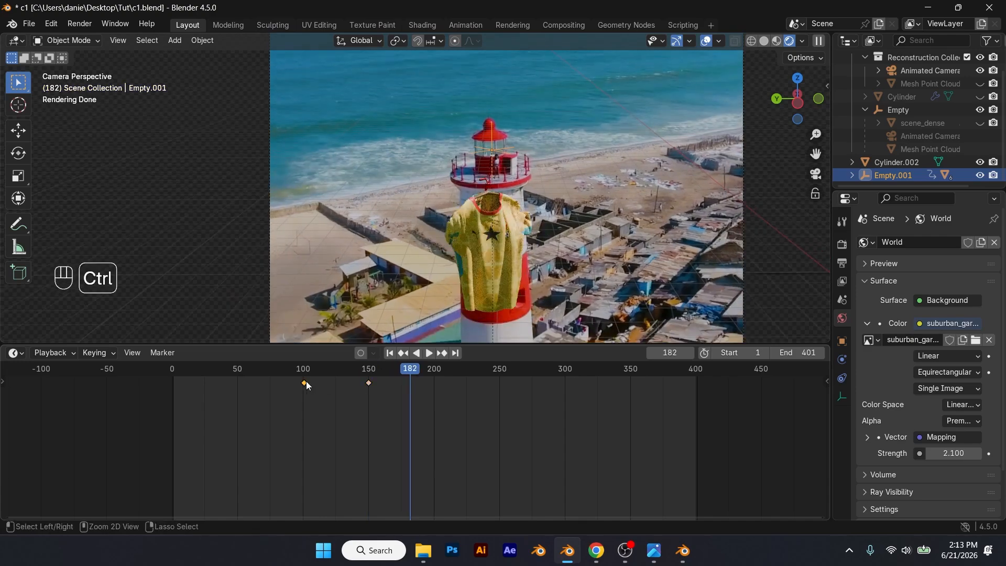
pyautogui.hotkey('ctrl', 'c')
pyautogui.hotkey('ctrl', 'v')
pyautogui.press('t')
pyautogui.click(66, 438)
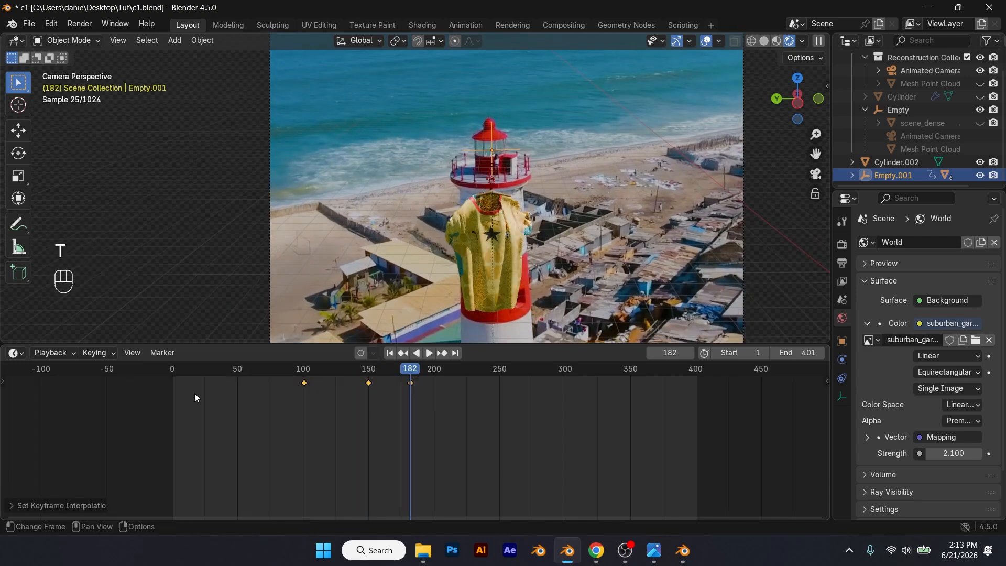
# - Shift the empty's last two rotation keyframes earlier, to about frames 125 and 157
pyautogui.moveTo(394, 377); pyautogui.dragTo(175, 378)
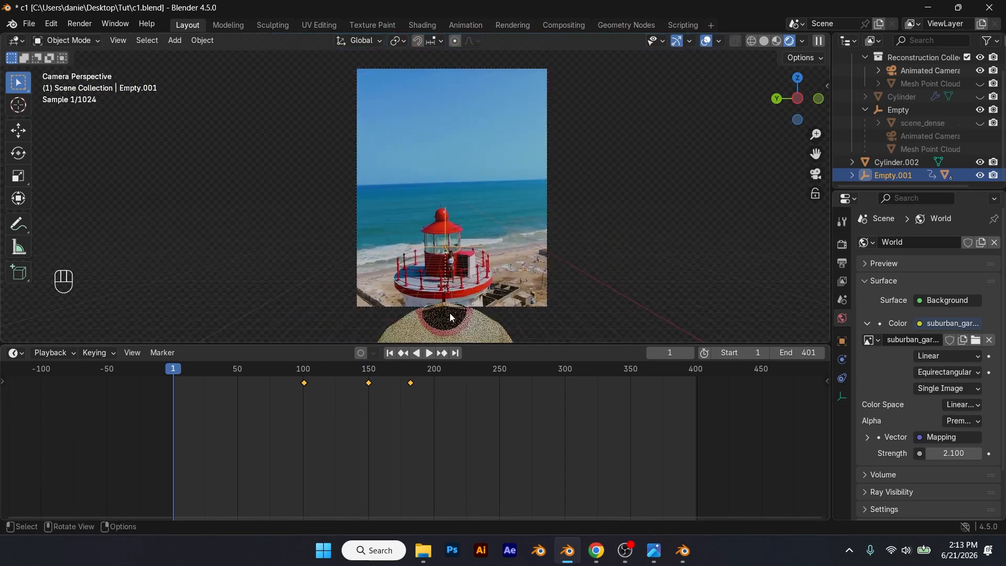
pyautogui.press('space')
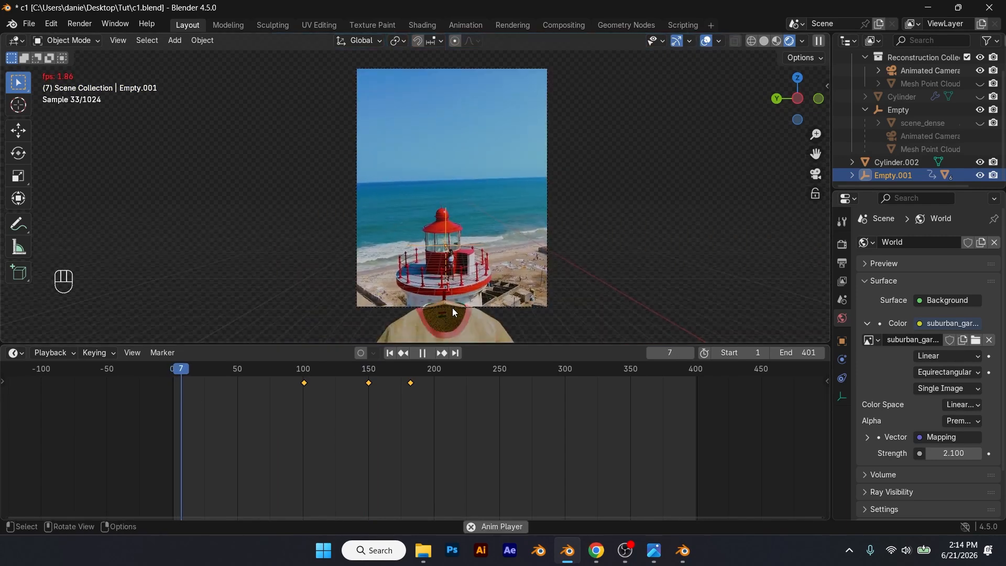
pyautogui.press('space')
pyautogui.moveTo(363, 378); pyautogui.dragTo(421, 394)
pyautogui.moveTo(368, 383); pyautogui.dragTo(336, 383)
# - Replay the animation from frame 1 in rendered view to check the timing of the jersey's rotation
pyautogui.click(389, 353)
pyautogui.press('space')
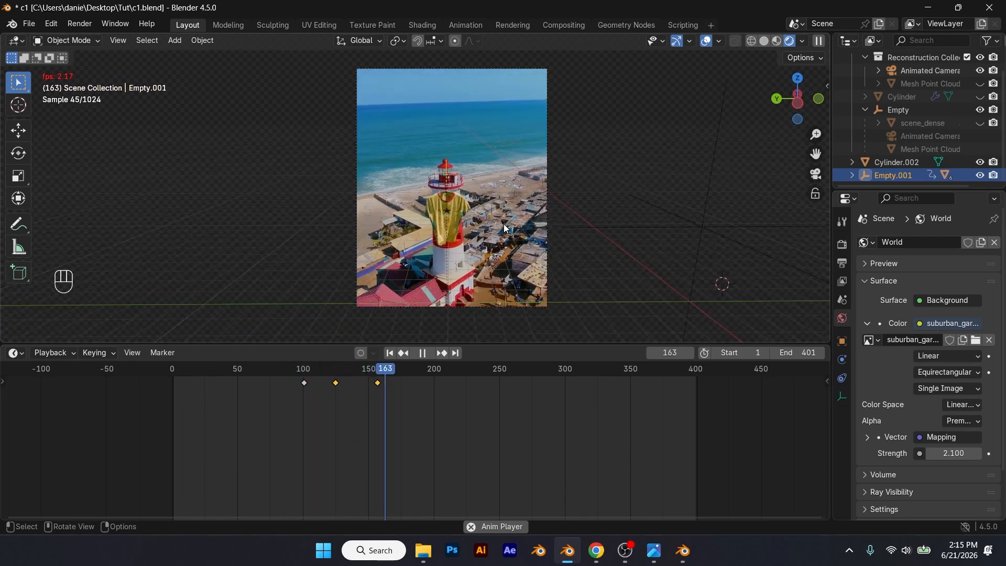
pyautogui.press('space')
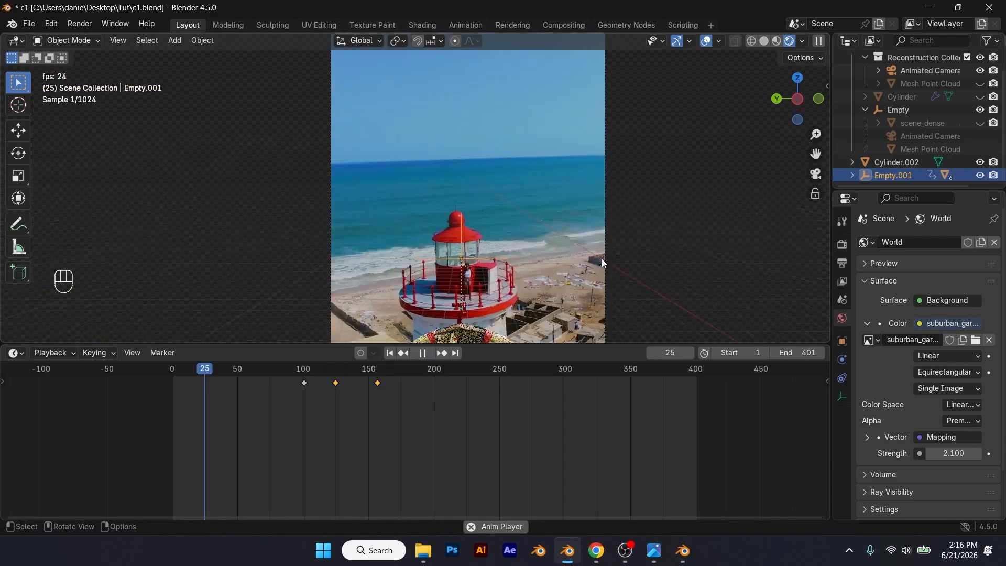
pyautogui.press('space')
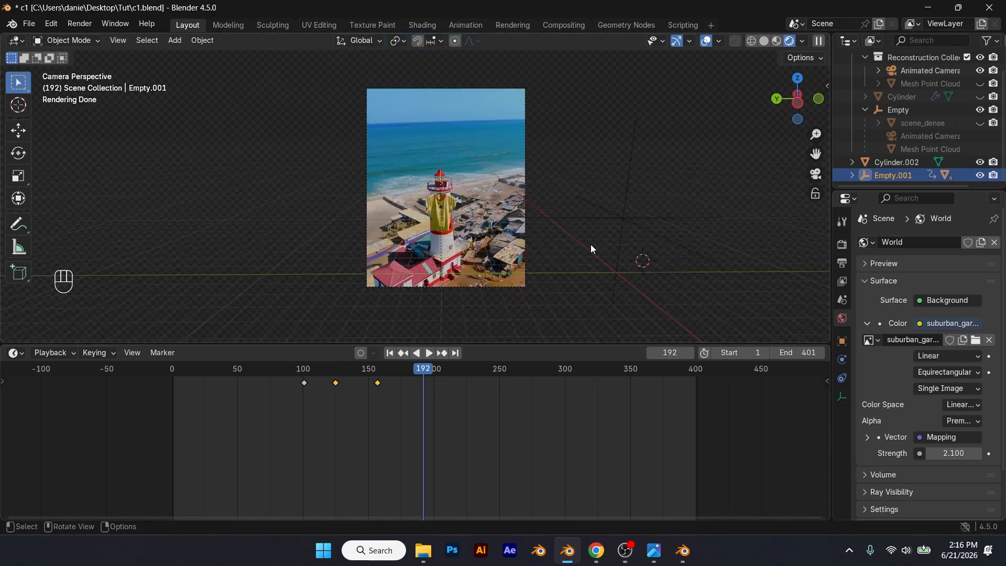
pyautogui.click(841, 263)
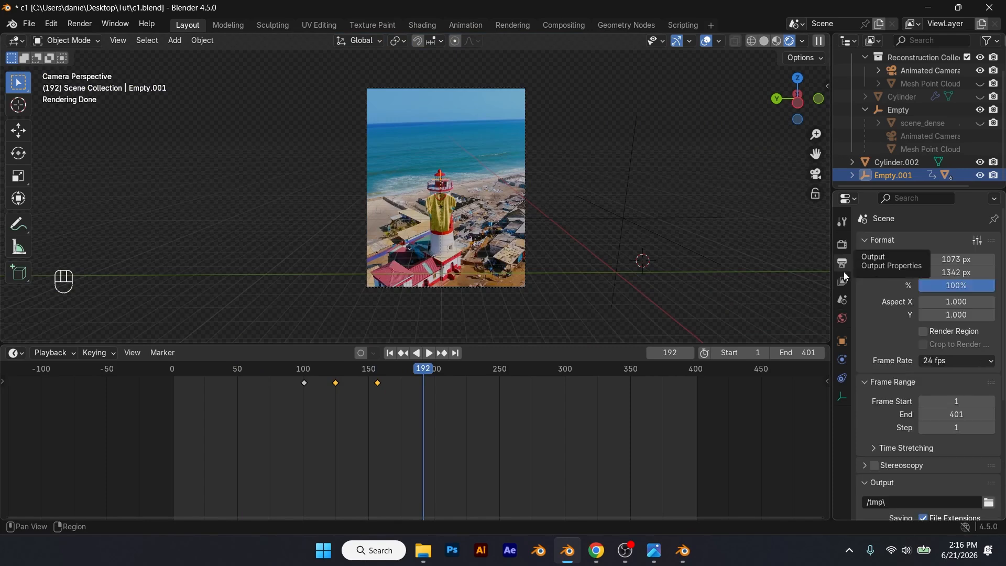
pyautogui.scroll(-1, 991, 475)
pyautogui.scroll(-1, 988, 476)
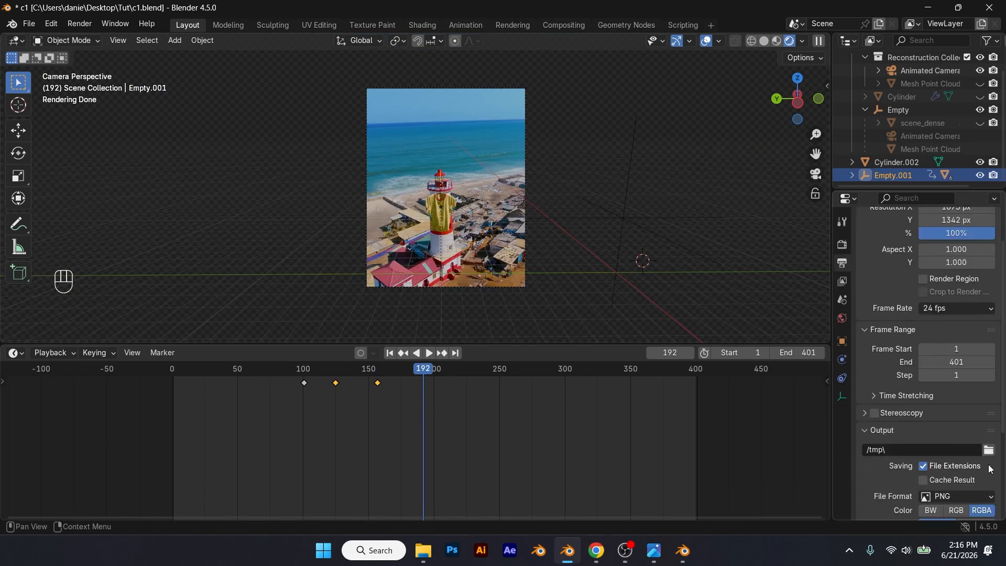
# - Switch the viewport to solid shading and bake the jersey's cloth simulation cache for frames 1 to 401
pyautogui.click(449, 211)
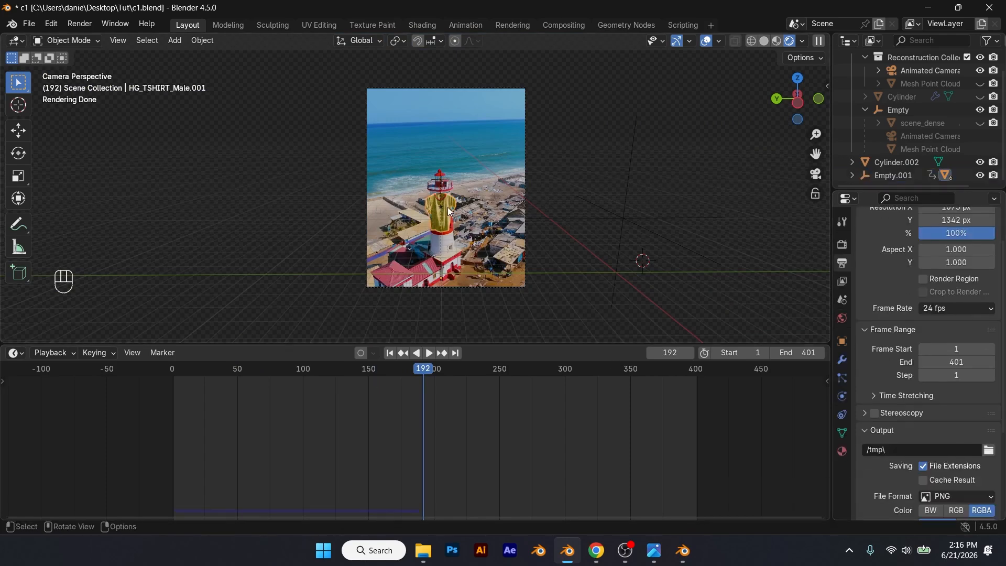
pyautogui.click(387, 354)
pyautogui.click(764, 41)
pyautogui.click(842, 396)
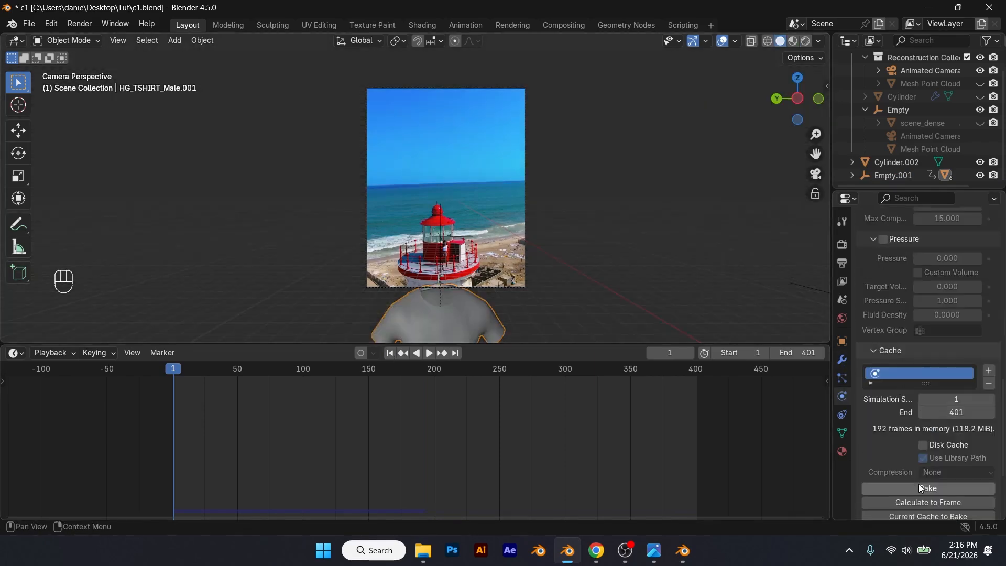
pyautogui.press('space')
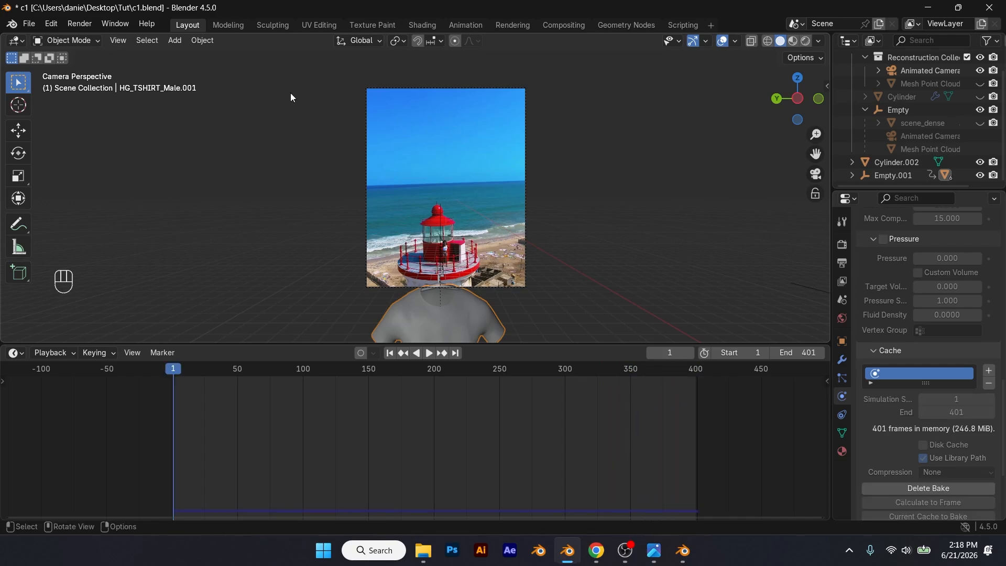
# - Set the Cycles render max samples to 50 and use the OptiX denoiser for the final render
pyautogui.click(844, 245)
pyautogui.scroll(15, 933, 314)
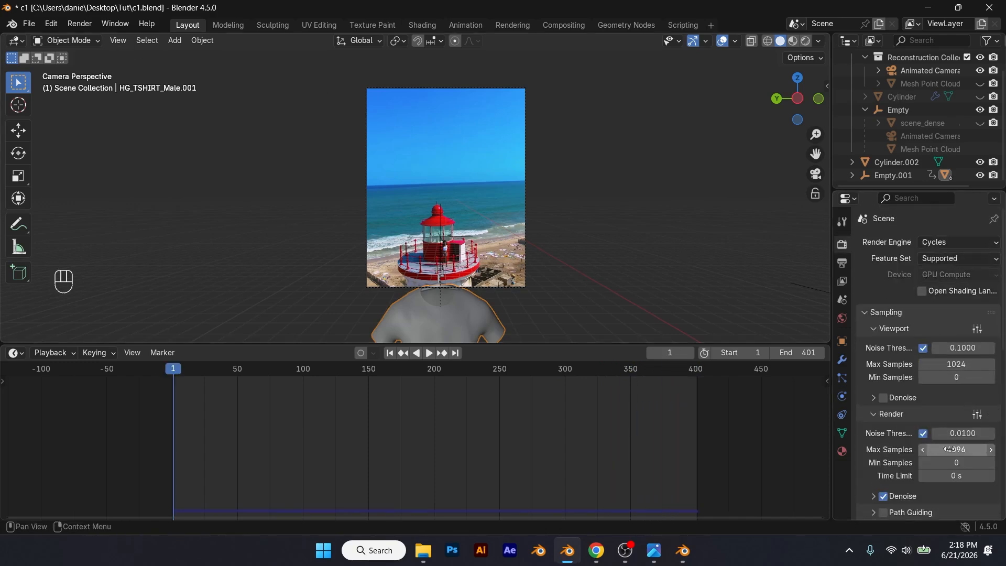
pyautogui.click(950, 449)
pyautogui.press('Return')
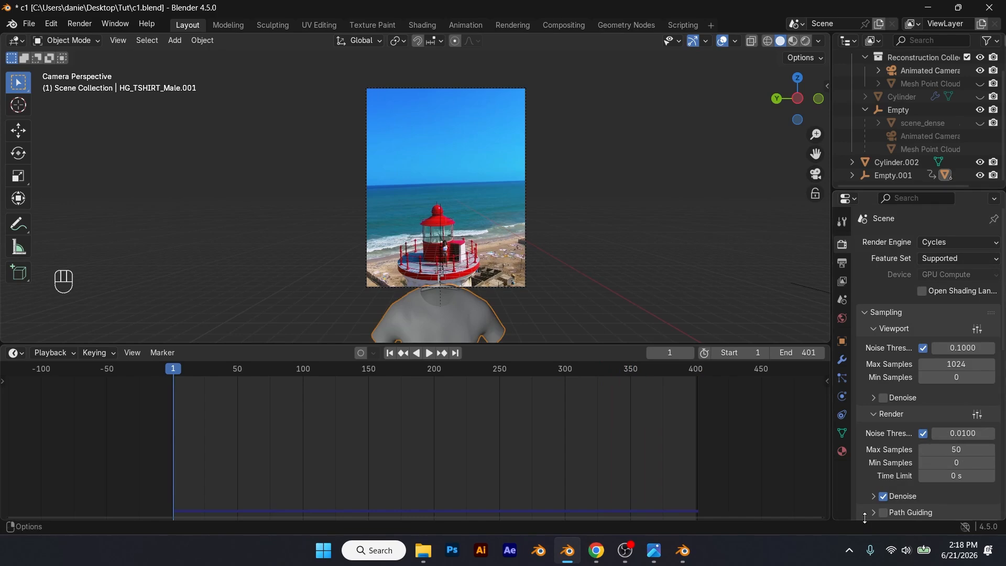
pyautogui.click(873, 497)
pyautogui.scroll(-2, 877, 495)
pyautogui.click(947, 465)
pyautogui.click(934, 478)
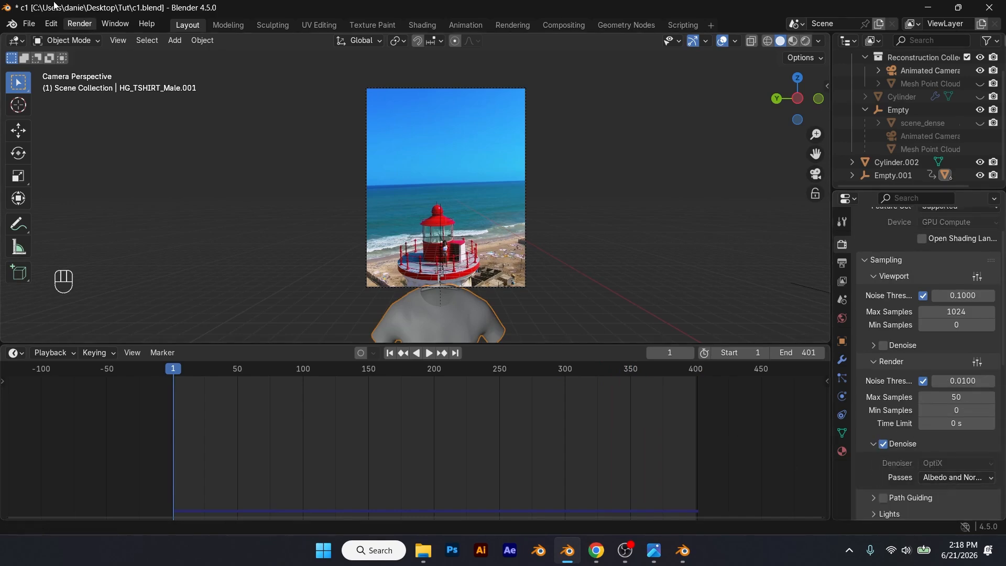
# - Run a test render starting at frame 1, inspect it and close the render window
pyautogui.click(79, 24)
pyautogui.click(95, 51)
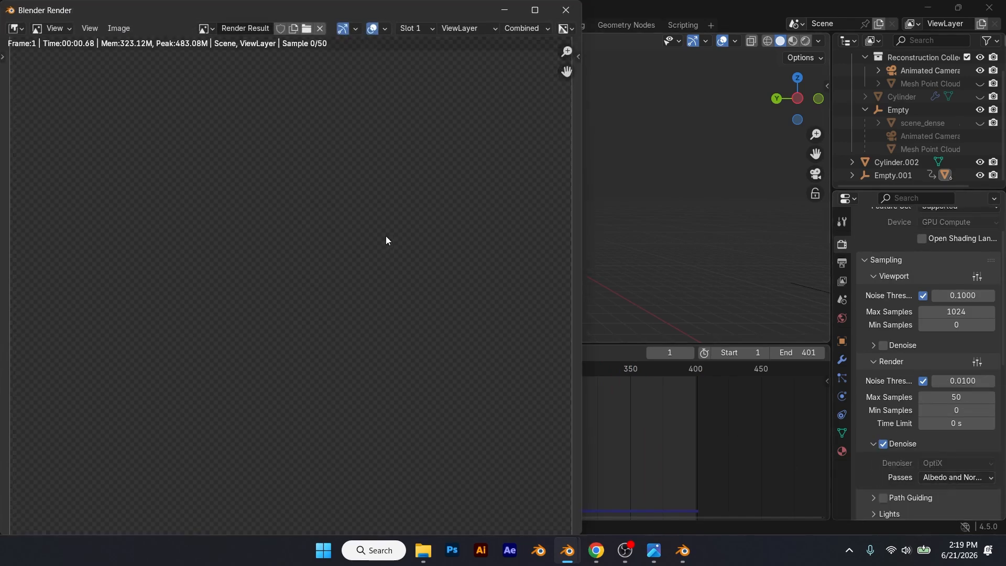
pyautogui.scroll(-4, 386, 237)
pyautogui.click(566, 10)
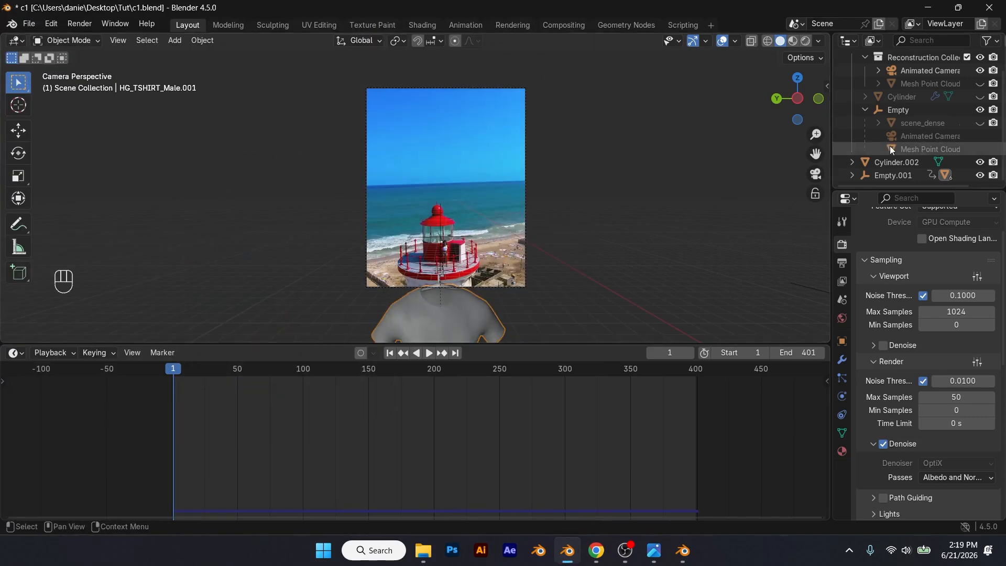
# - Exclude scene_dense from rendering and render the animation as PNG frames into the done folder
pyautogui.click(993, 123)
pyautogui.click(79, 24)
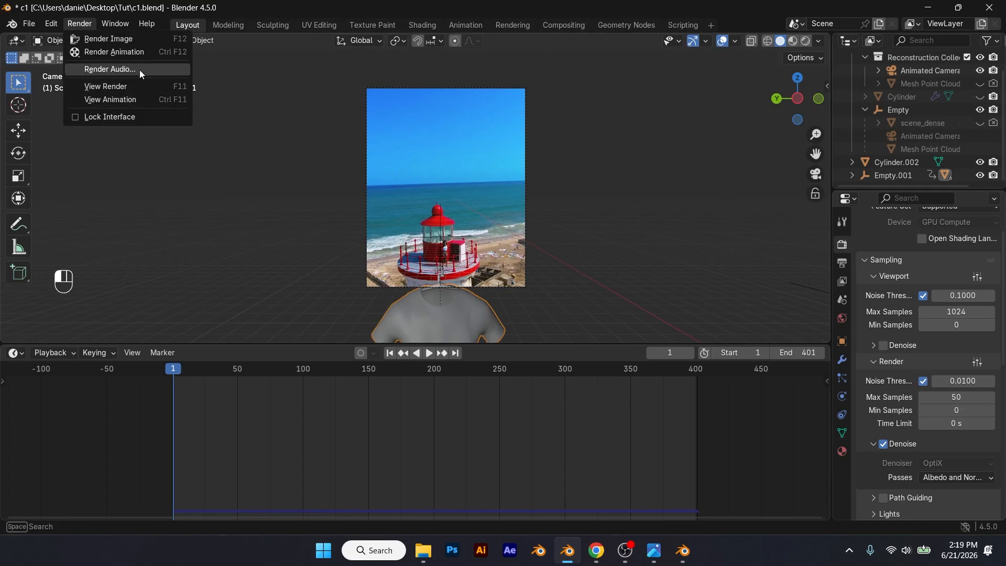
pyautogui.click(108, 39)
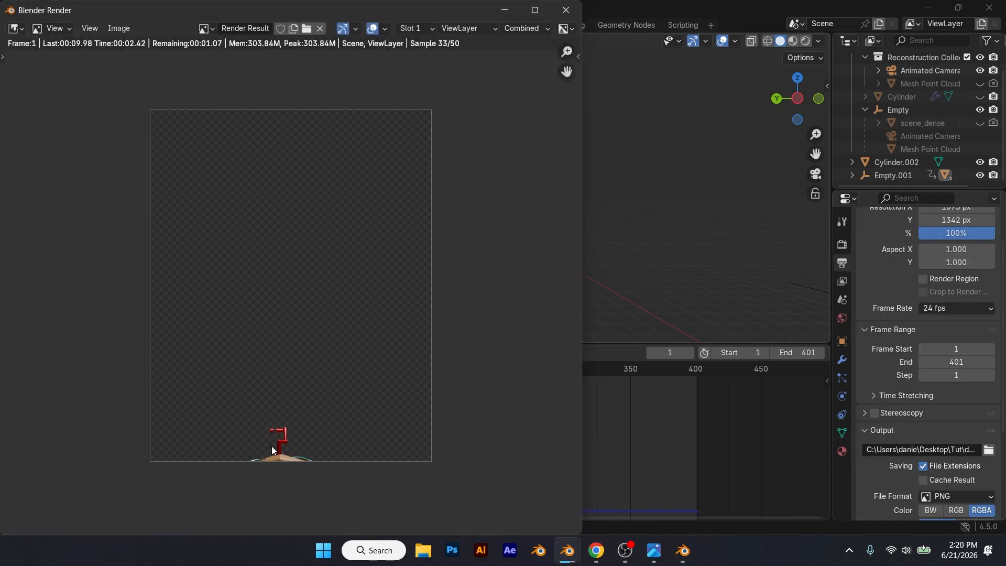
pyautogui.scroll(2, 272, 450)
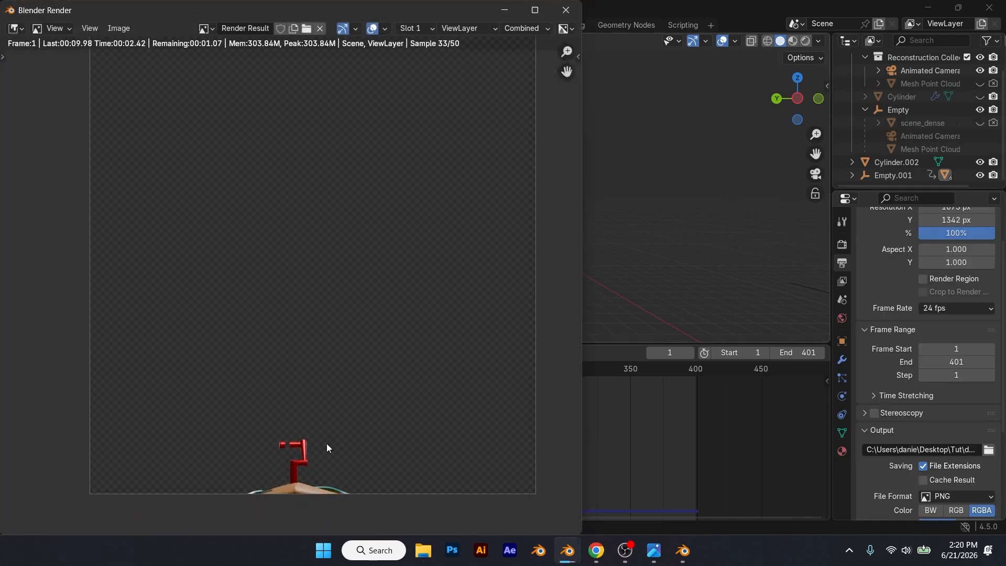
pyautogui.scroll(-3, 329, 228)
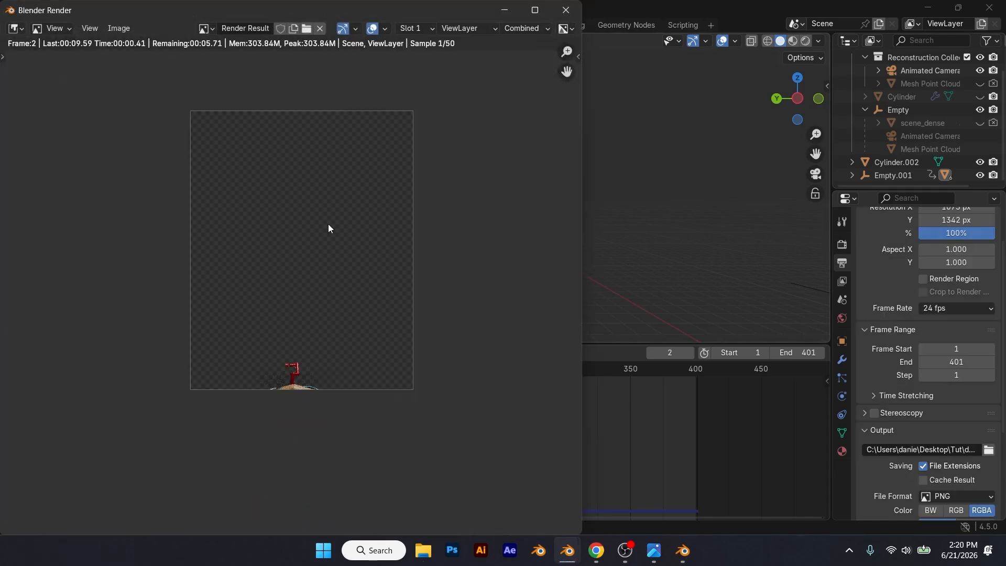
# - Switch to File Explorer, preview 0002.png in the done folder and look through the rendered PNG sequence
pyautogui.click(420, 553)
pyautogui.click(524, 398)
pyautogui.moveTo(721, 59); pyautogui.dragTo(634, 70)
pyautogui.doubleClick(576, 171)
pyautogui.doubleClick(571, 181)
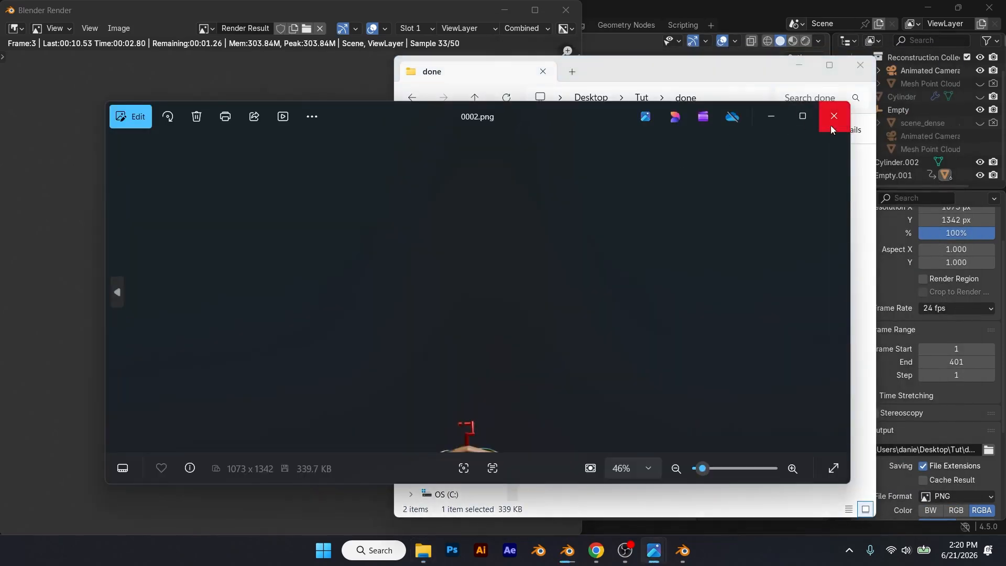
pyautogui.click(835, 115)
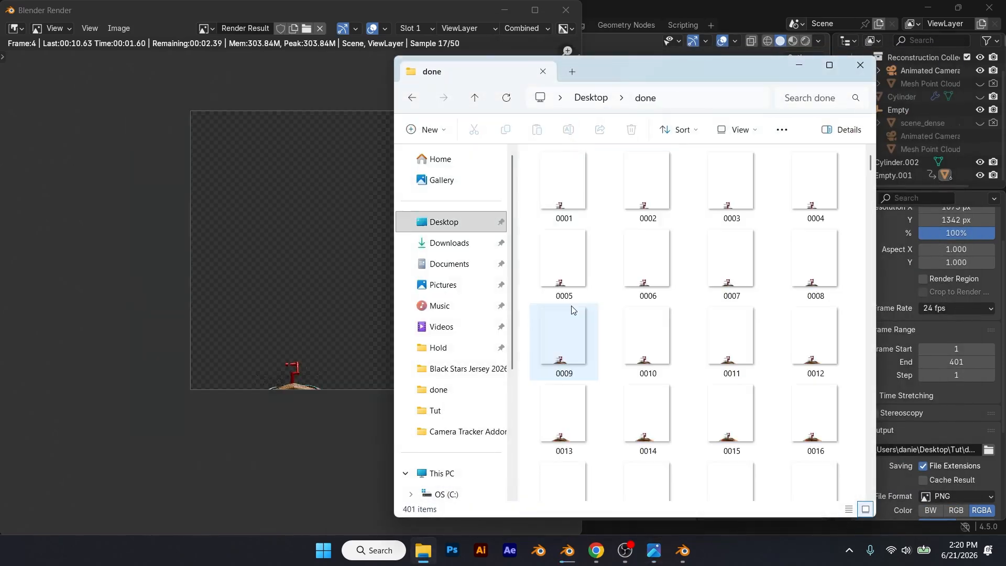
pyautogui.scroll(-15, 731, 233)
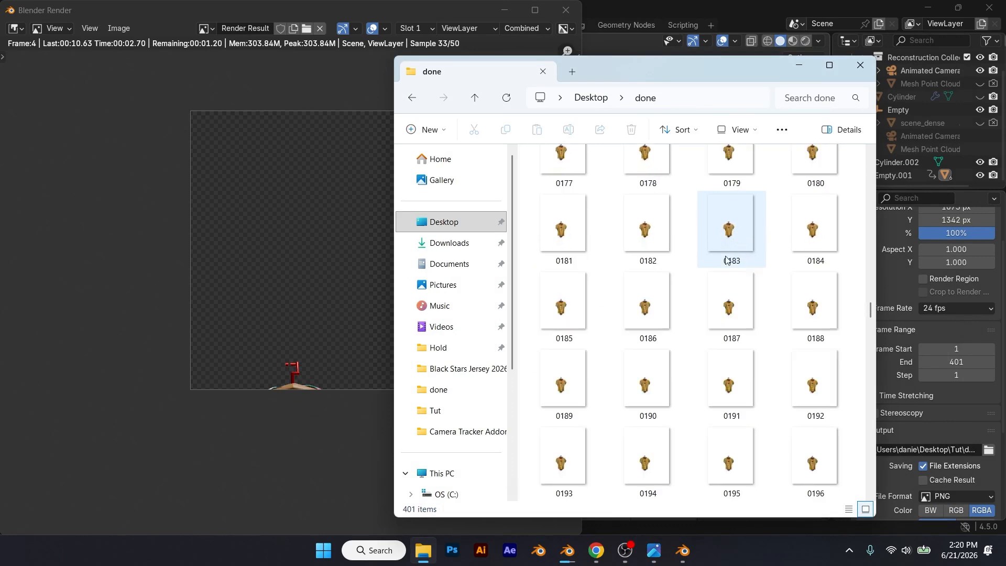
pyautogui.scroll(-14, 729, 259)
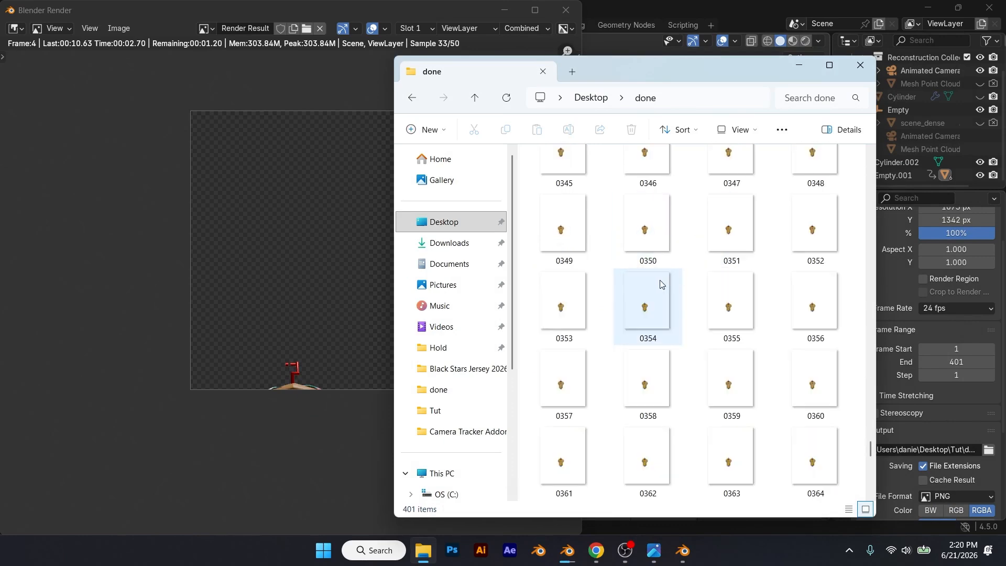
pyautogui.scroll(-3, 660, 284)
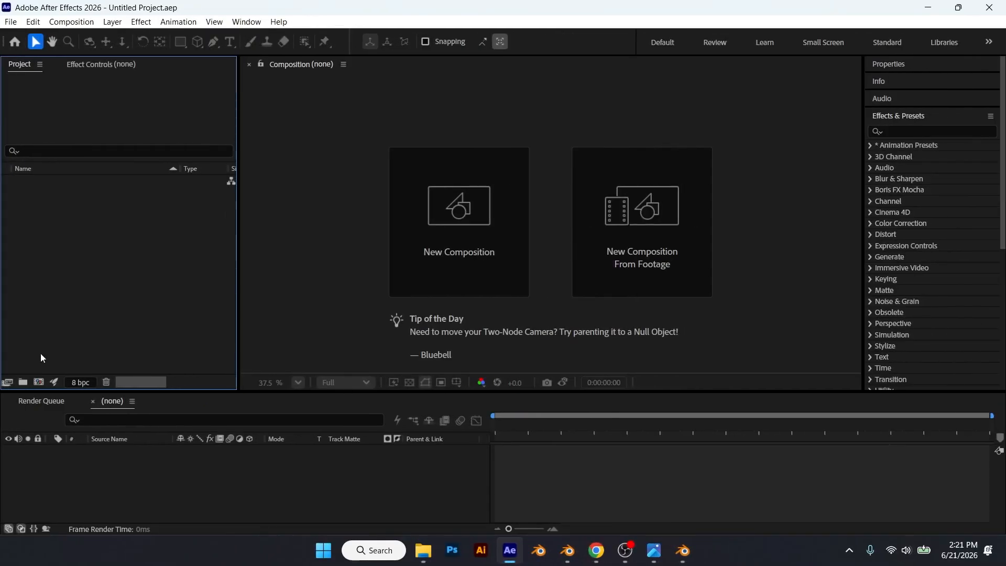
# - Switch to After Effects and import the rendered frames from the done folder as a PNG sequence
pyautogui.doubleClick(58, 344)
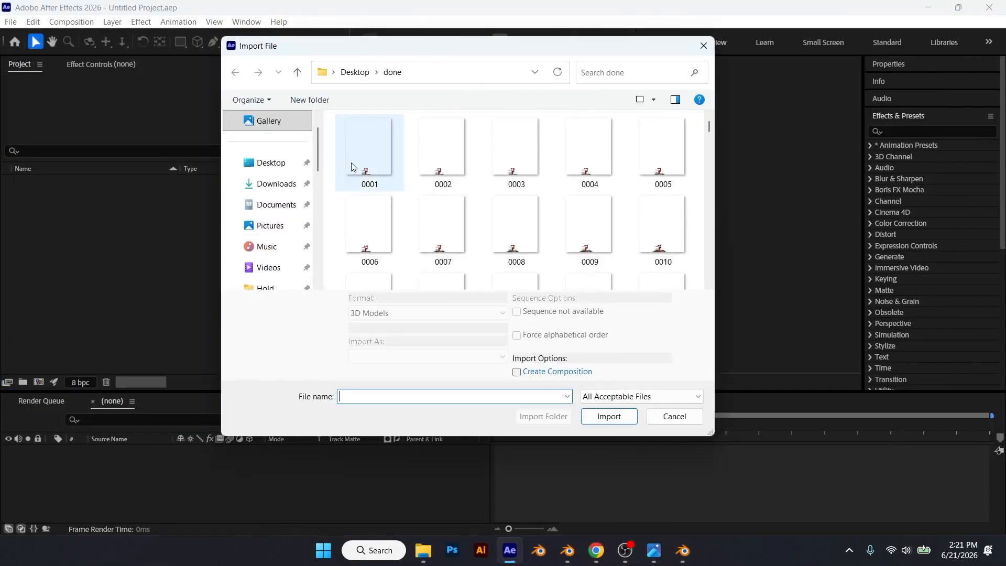
pyautogui.click(362, 152)
pyautogui.click(609, 407)
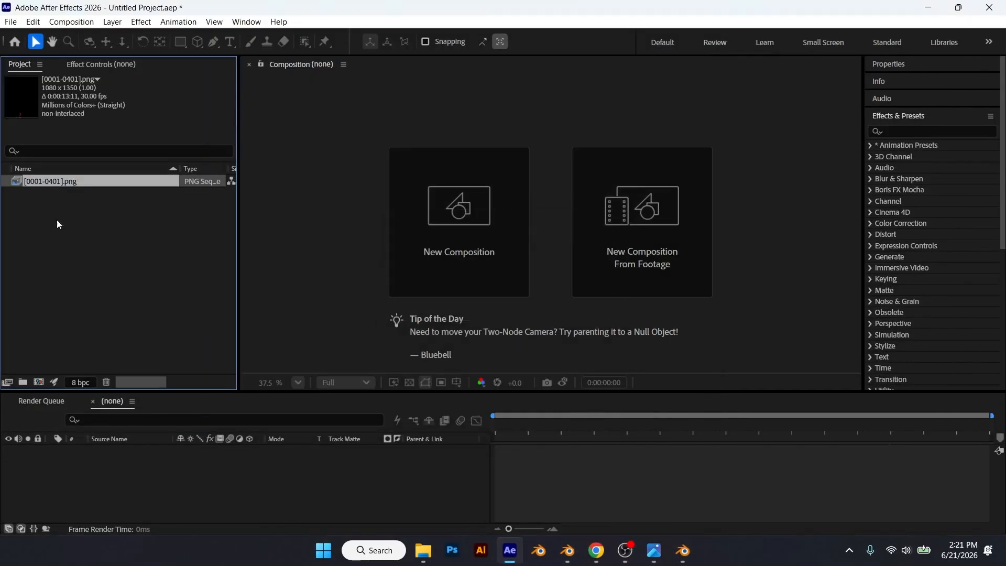
# - Import Video.mp4 from the Tut folder into the After Effects project
pyautogui.click(423, 551)
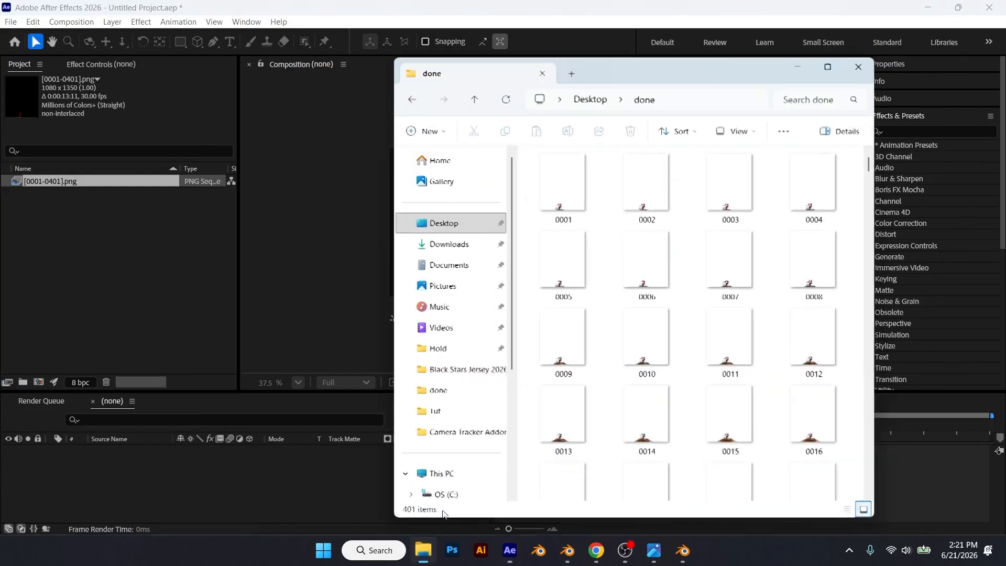
pyautogui.click(435, 410)
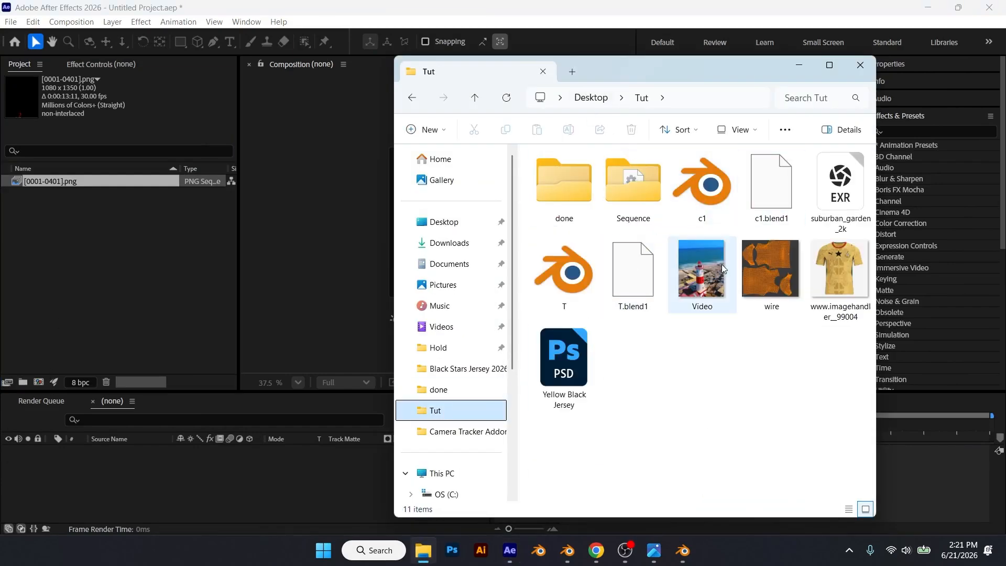
pyautogui.moveTo(696, 269); pyautogui.dragTo(67, 209)
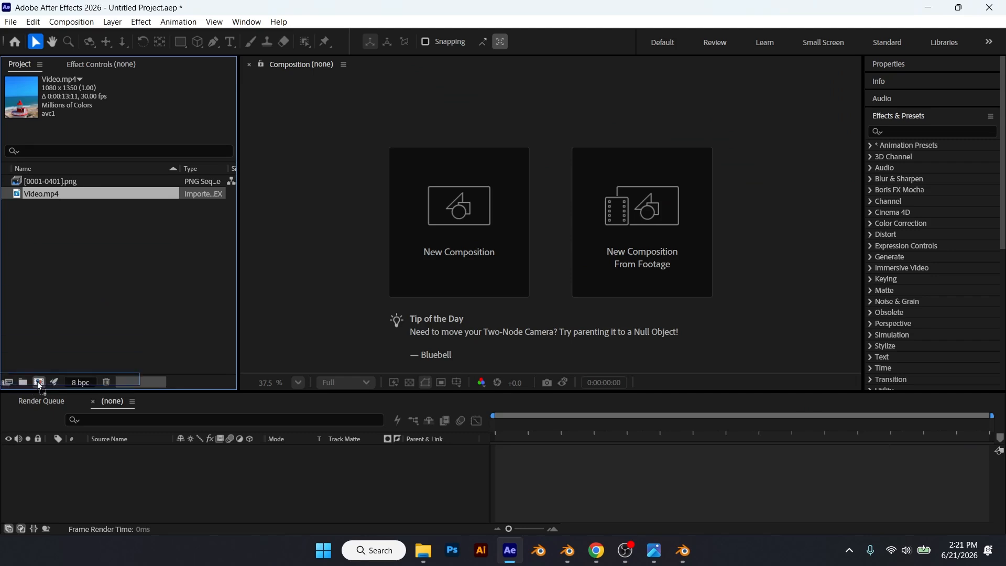
# - Create a composition from Video.mp4, layer the PNG sequence above it and preview the composite from the start
pyautogui.moveTo(37, 383); pyautogui.dragTo(38, 382)
pyautogui.press('space')
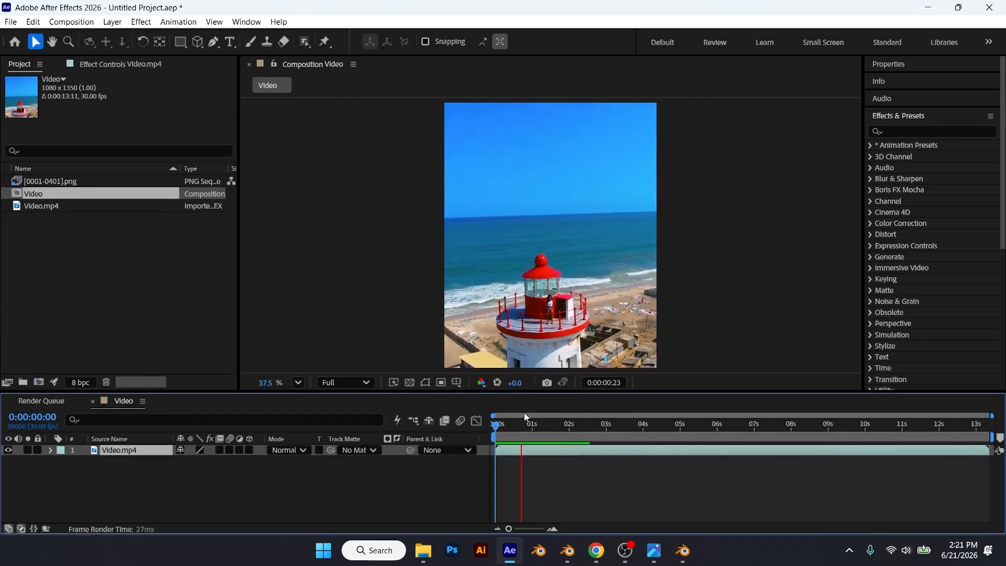
pyautogui.press('space')
pyautogui.moveTo(51, 180); pyautogui.dragTo(115, 446)
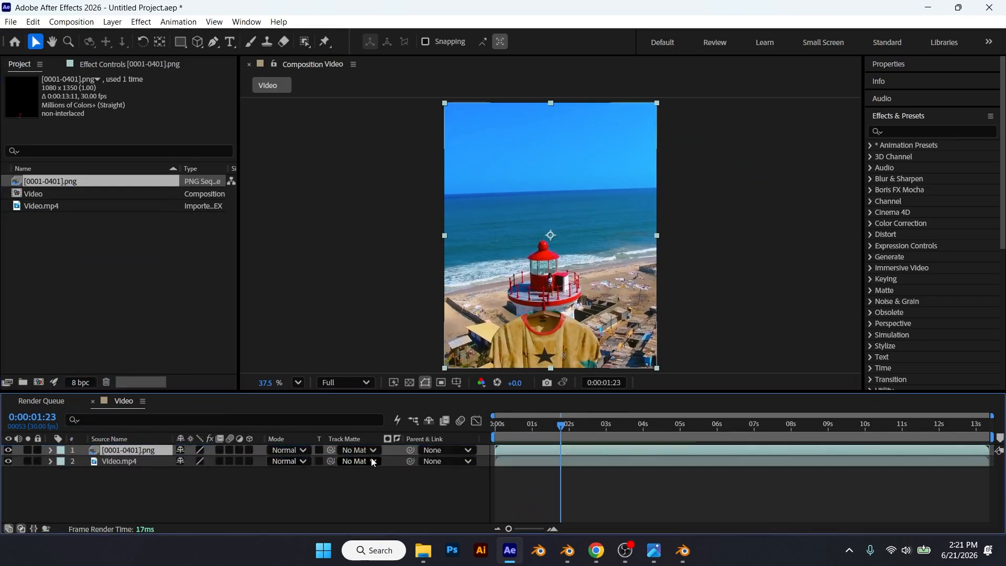
pyautogui.press('Home')
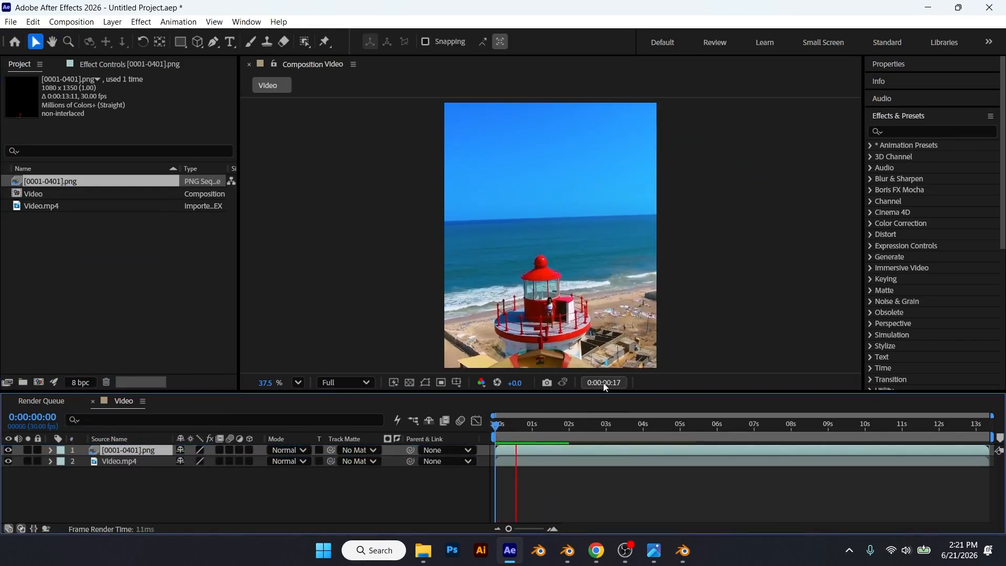